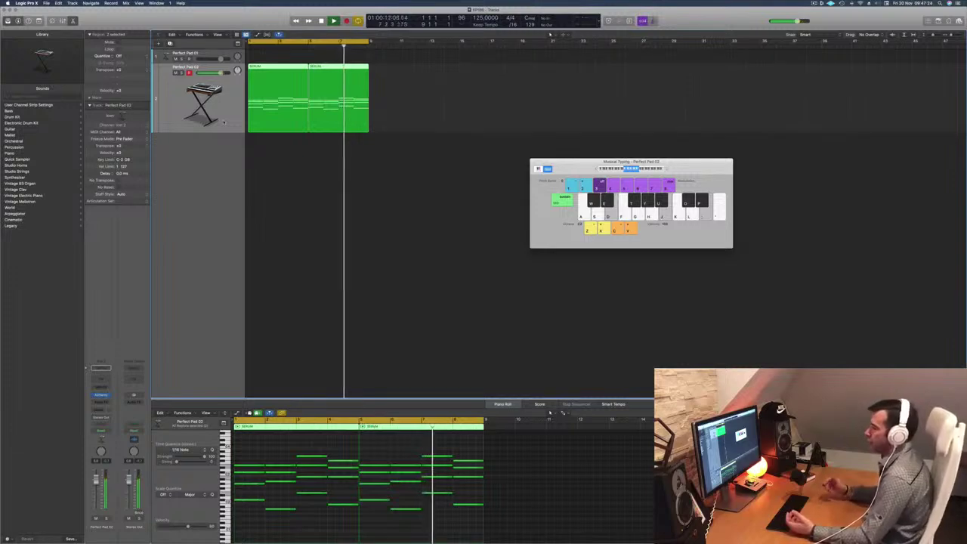
# Step: Stop playback, view the Major and Minor Progressions MIDI files in Finder, and return to the Logic Pro project with Musical Typing showing
pyautogui.press('space')
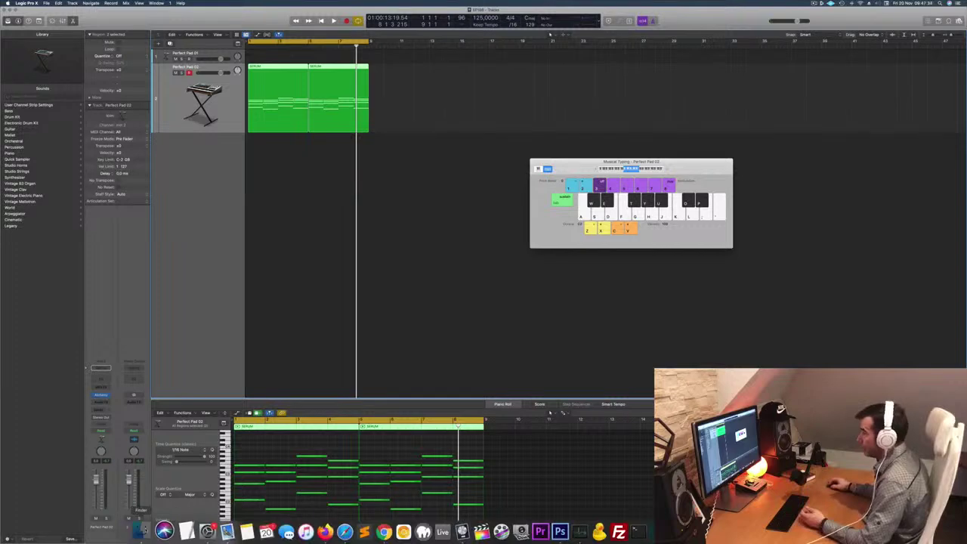
pyautogui.click(141, 530)
pyautogui.moveTo(664, 38); pyautogui.dragTo(654, 10)
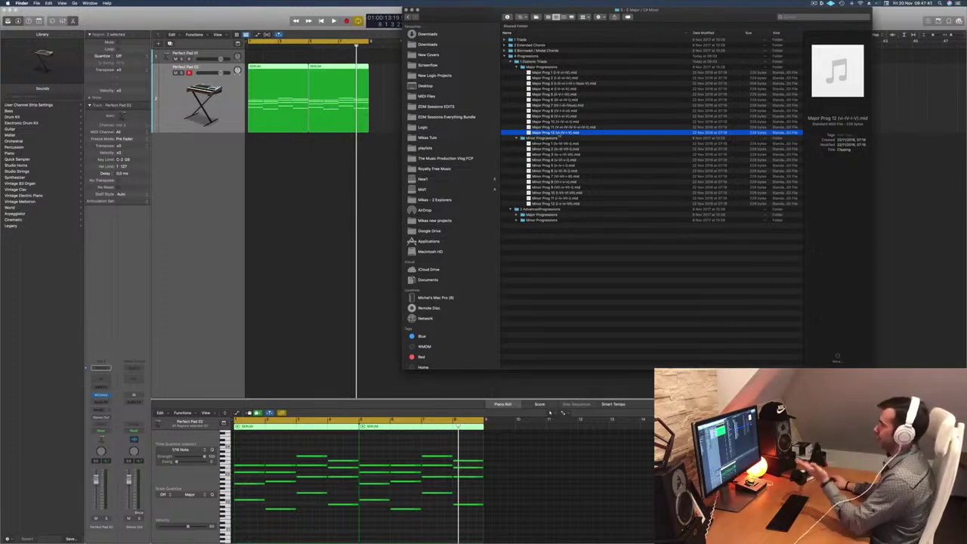
pyautogui.moveTo(670, 23); pyautogui.dragTo(736, 17)
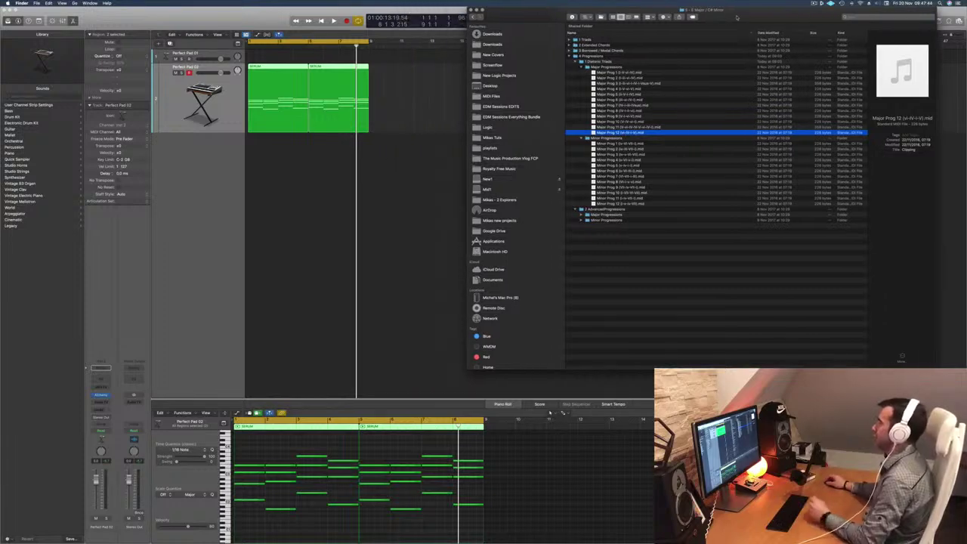
pyautogui.click(432, 97)
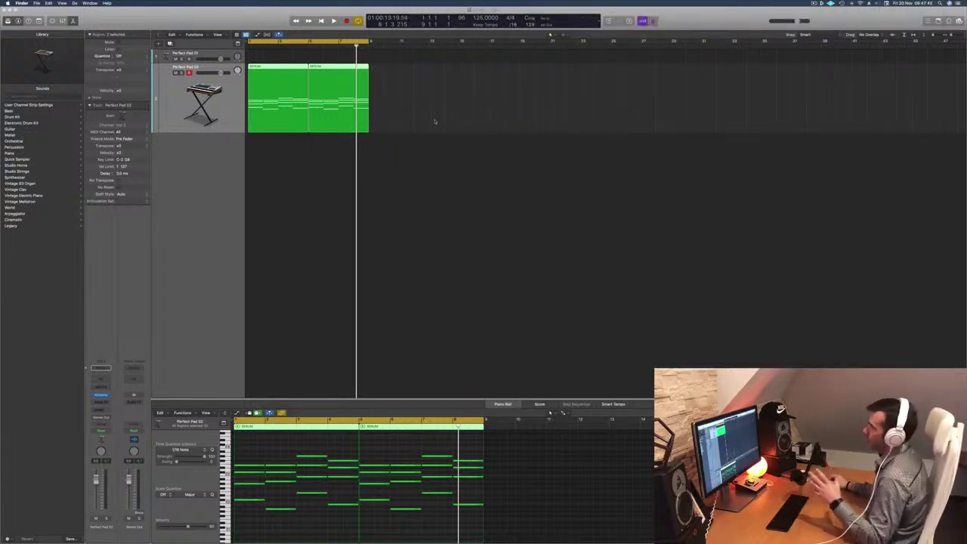
pyautogui.press('super+k')
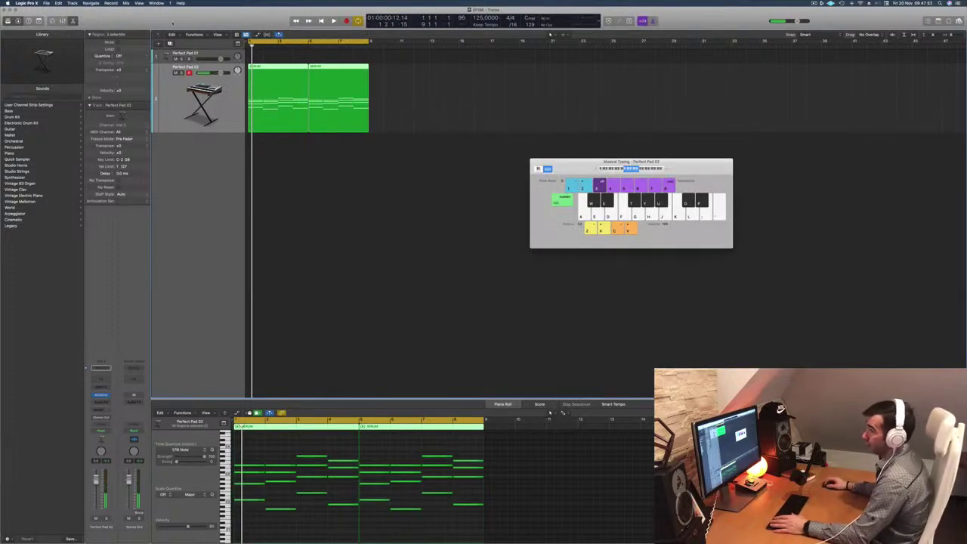
# Step: Add five more instrument tracks below the Perfect Pad 02 track, duplicating its pad sound setup
pyautogui.doubleClick(186, 178)
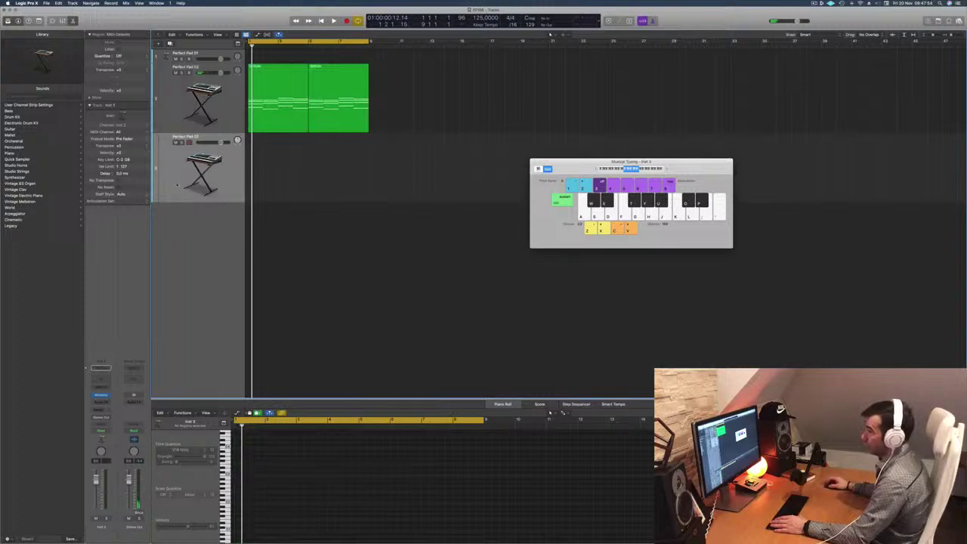
pyautogui.press('super+d')
pyautogui.press('super+d')
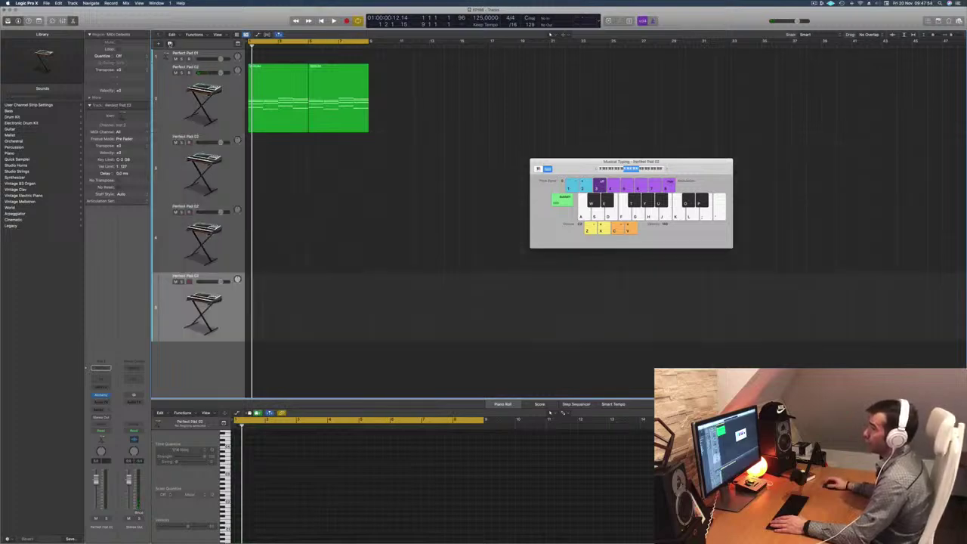
pyautogui.press('super+d')
pyautogui.scroll(-4, 190, 173)
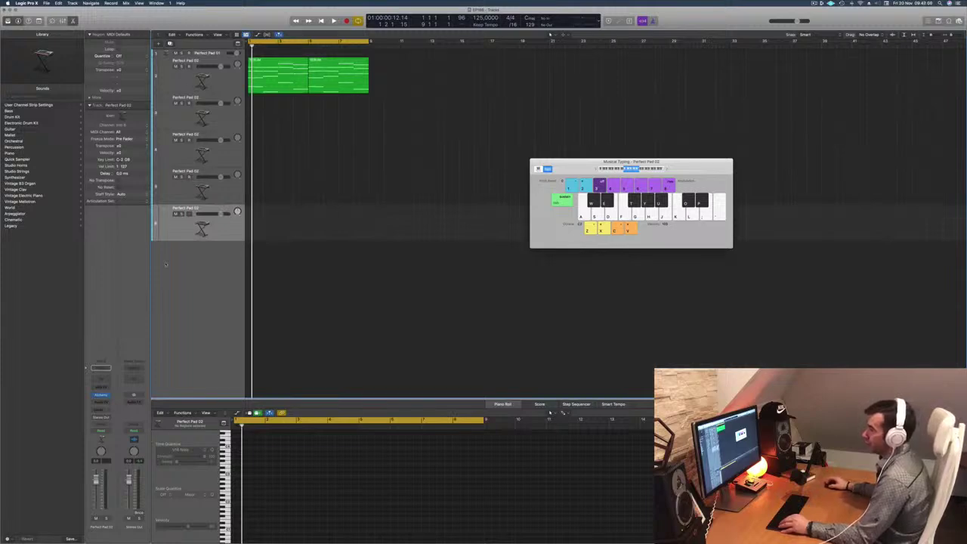
pyautogui.press('super+d')
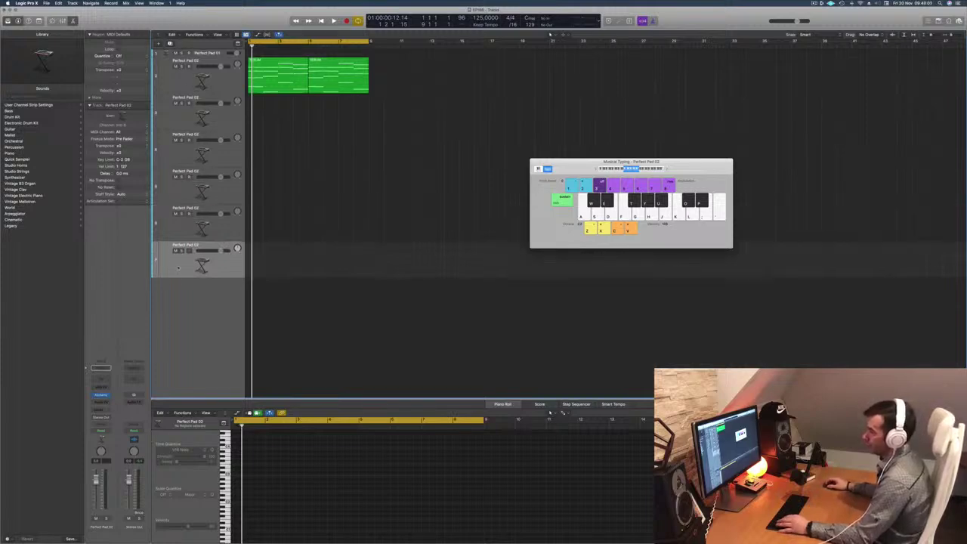
# Step: Replace the instrument on the lowest Perfect Pad 02 track with Drum Machine Designer
pyautogui.click(106, 395)
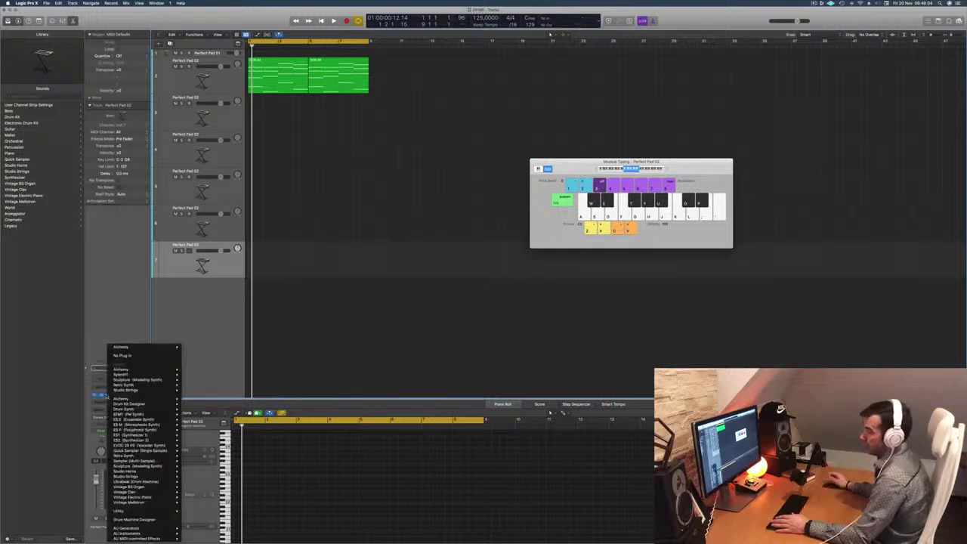
pyautogui.click(132, 520)
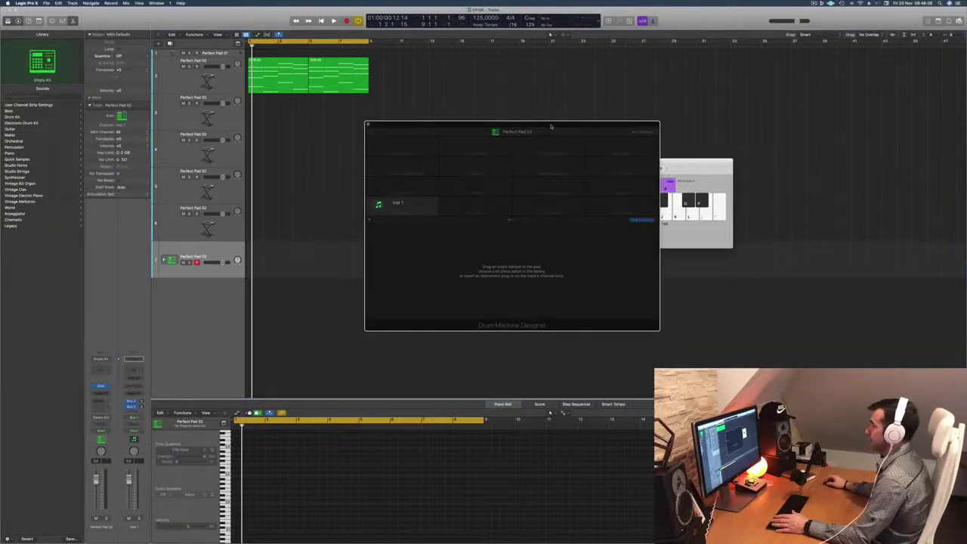
pyautogui.click(171, 295)
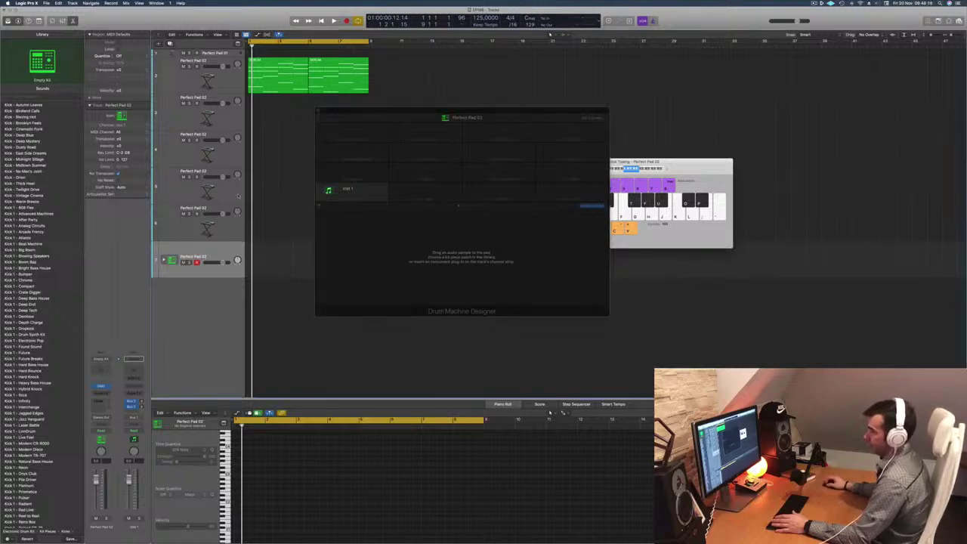
# Step: Load the Roland TR-909 kit on the drum track and close the Drum Machine Designer window
pyautogui.click(218, 233)
pyautogui.click(225, 247)
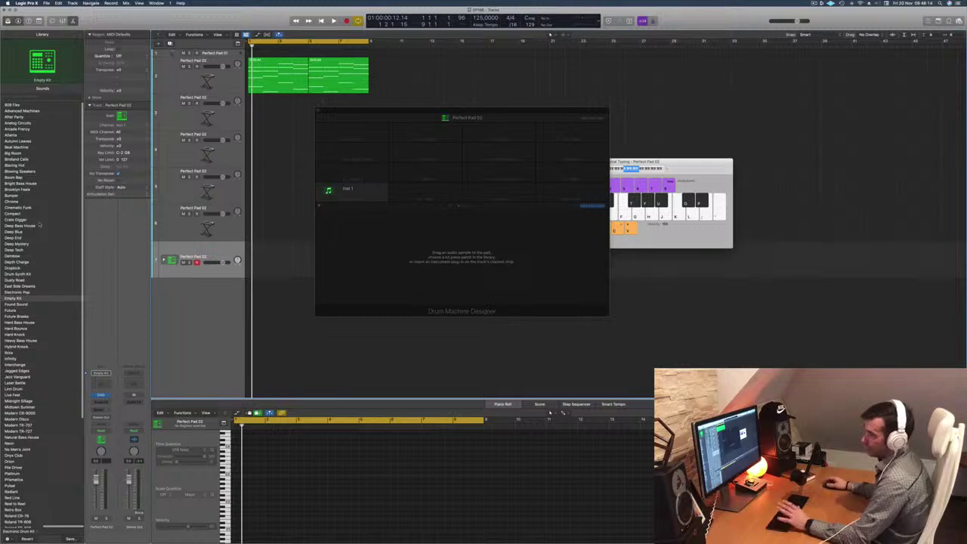
pyautogui.scroll(-5, 47, 241)
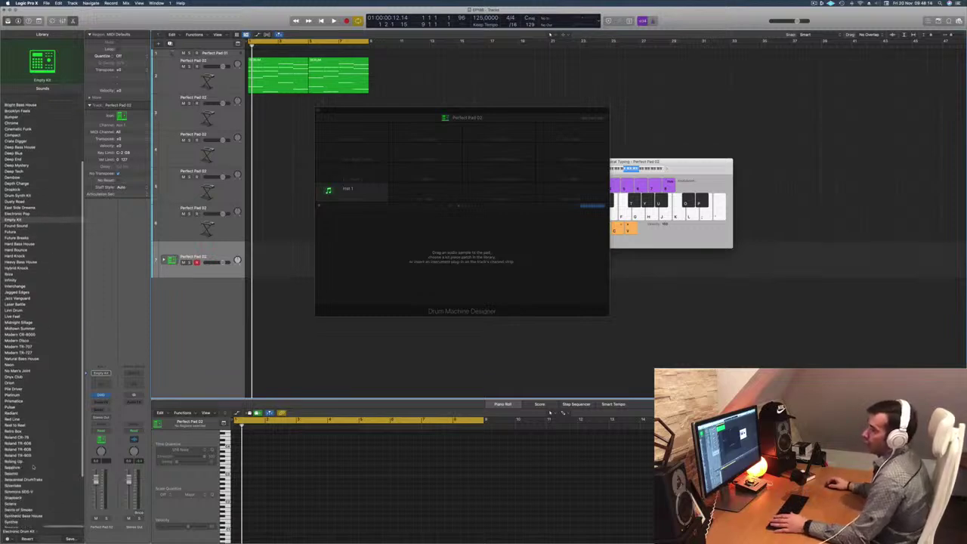
pyautogui.click(27, 455)
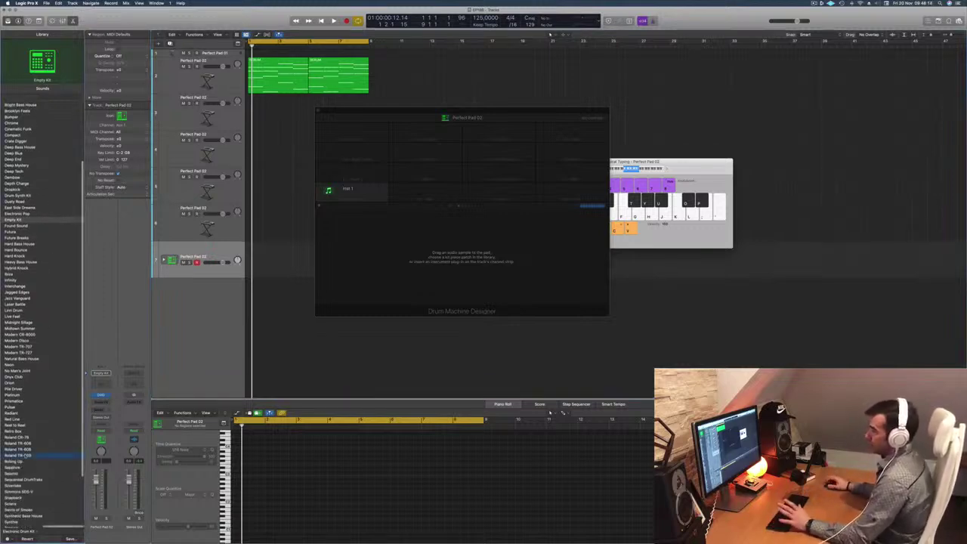
pyautogui.moveTo(483, 113); pyautogui.dragTo(624, 134)
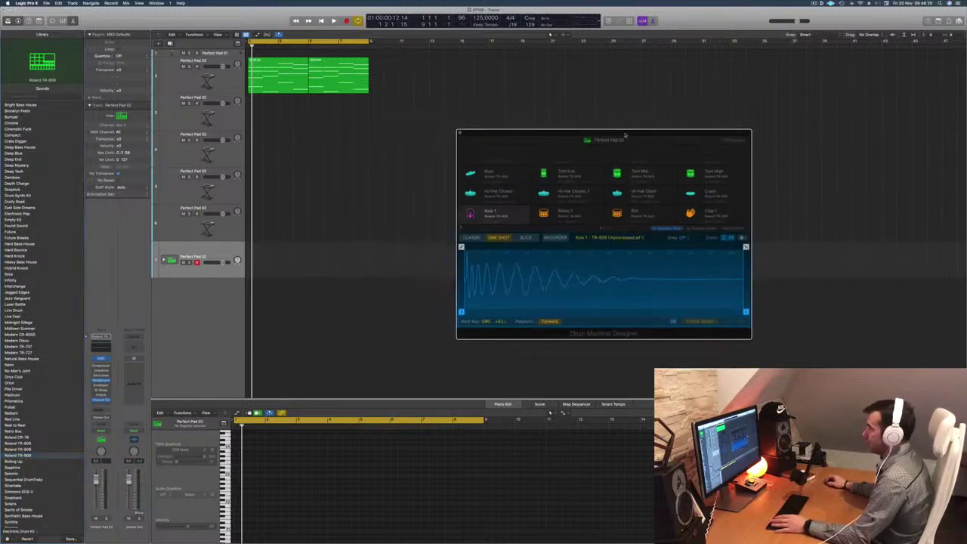
pyautogui.click(459, 134)
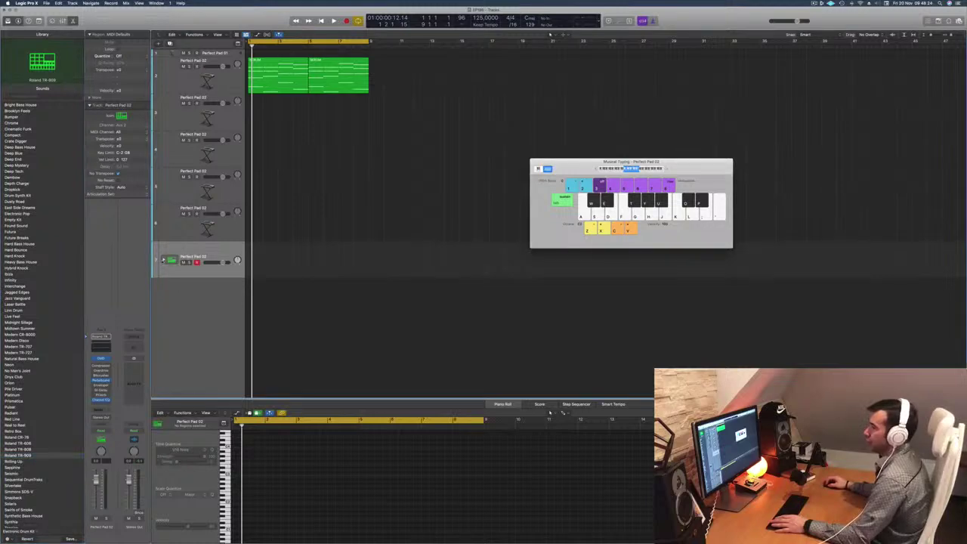
# Step: Expand the drum kit's track stack, select the Kick 1 - Roland TR-909 track and enlarge its height
pyautogui.click(163, 260)
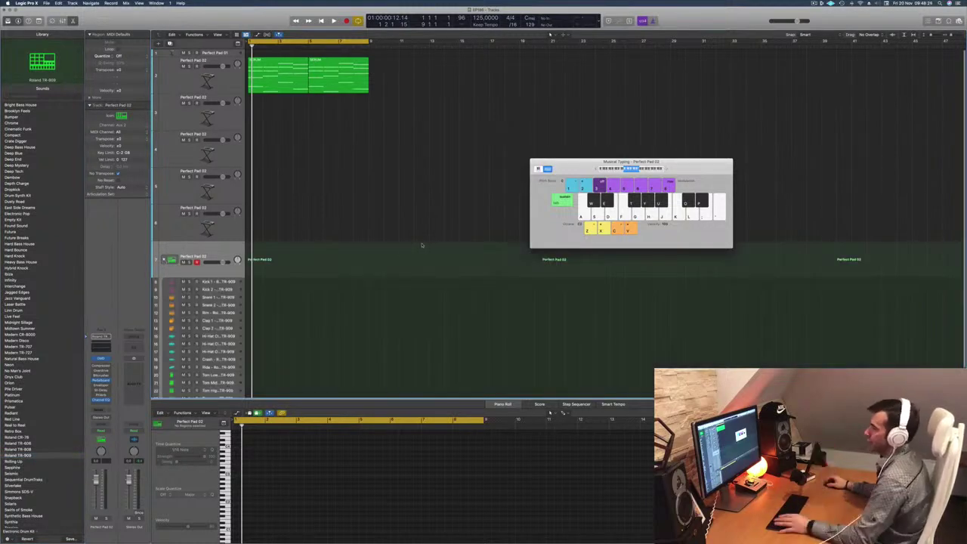
pyautogui.scroll(-1, 193, 269)
pyautogui.click(204, 281)
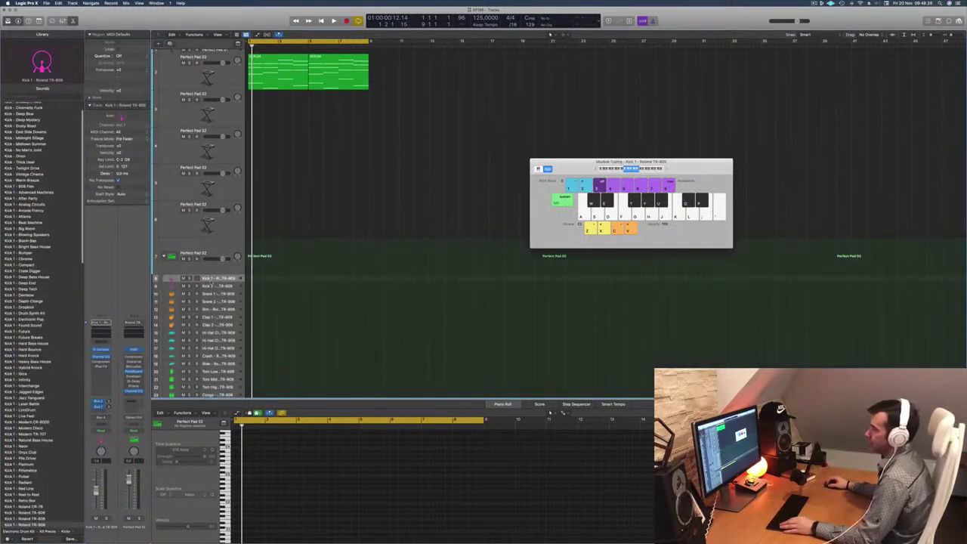
pyautogui.moveTo(215, 281); pyautogui.dragTo(215, 319)
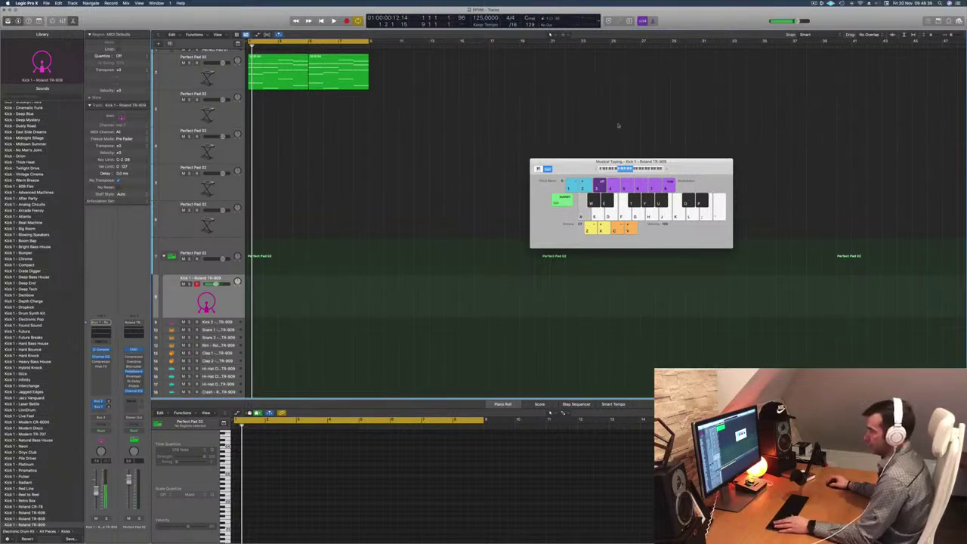
# Step: Record a one-bar pattern of four kick hits on the Kick 1 track and play it back to check the timing
pyautogui.press('r')
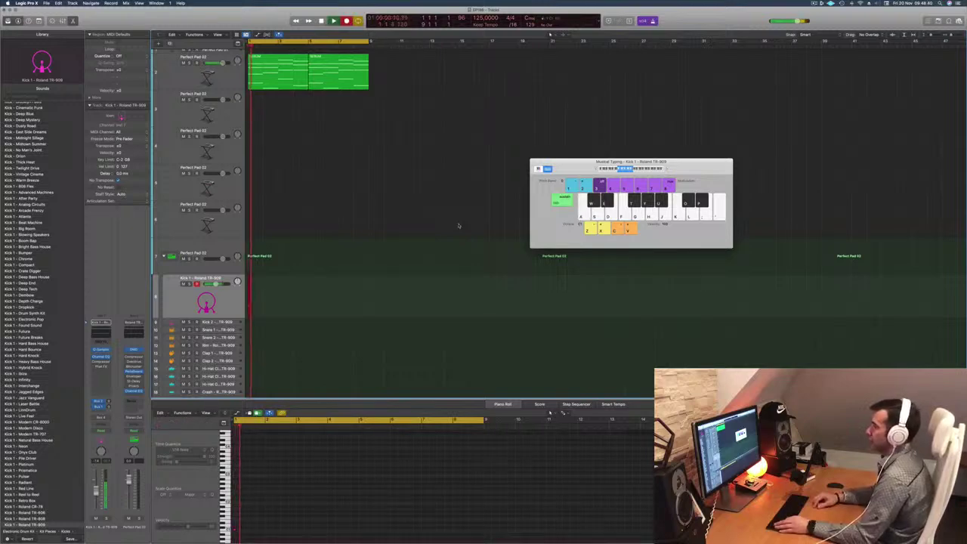
pyautogui.press('space')
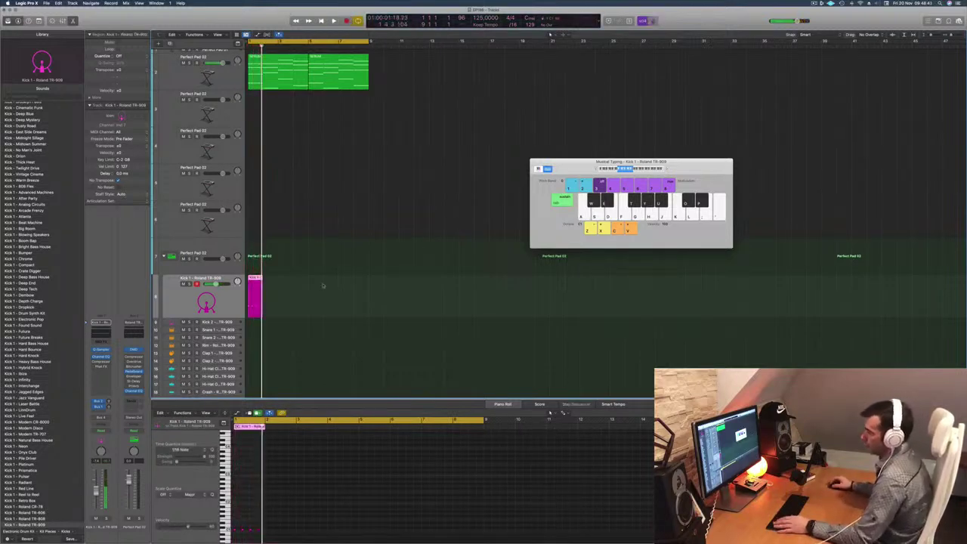
pyautogui.hscroll(5, 243, 505)
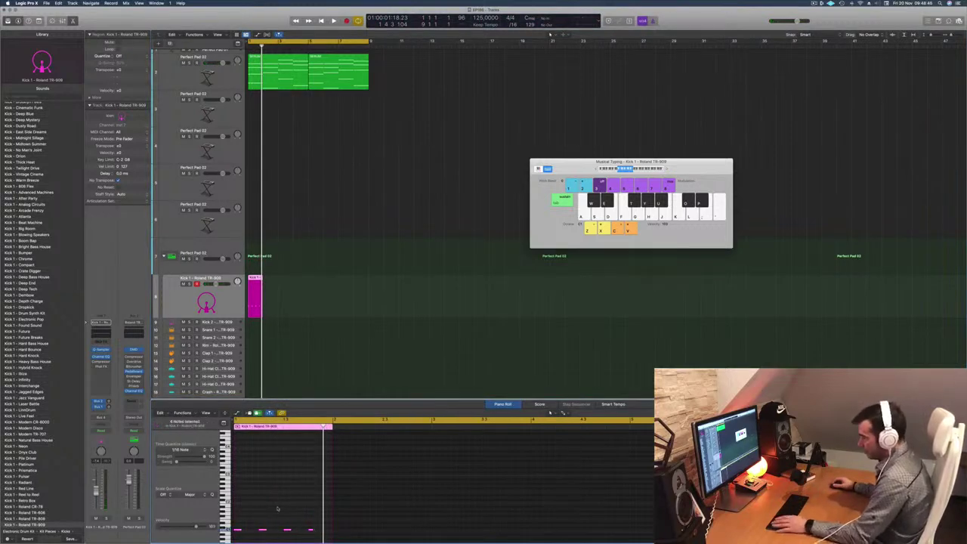
pyautogui.press('space')
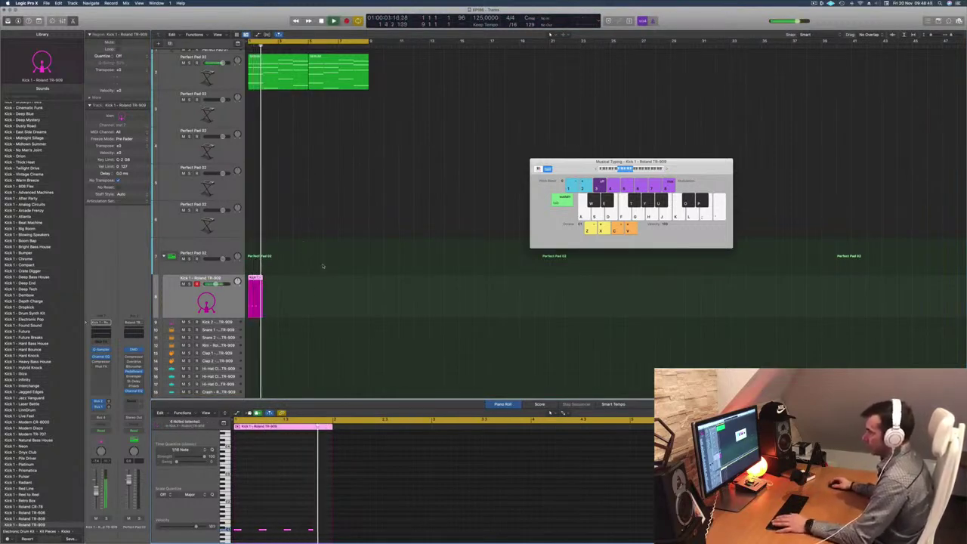
pyautogui.press('space')
pyautogui.hscroll(1, 272, 282)
# Step: Copy the kick region to the second bar and lower the volume of the pad track that holds the chord regions
pyautogui.moveTo(253, 281); pyautogui.dragTo(270, 285)
pyautogui.click(230, 78)
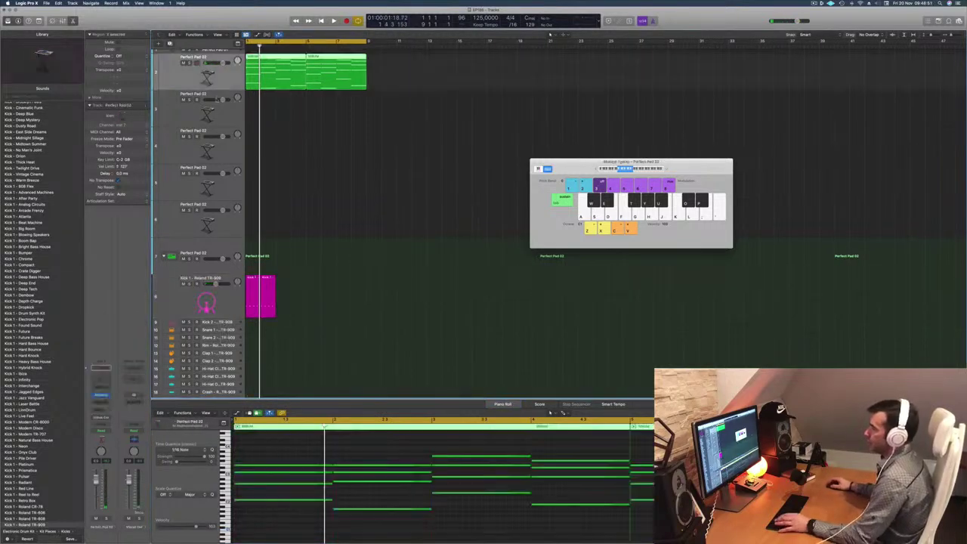
pyautogui.press('space')
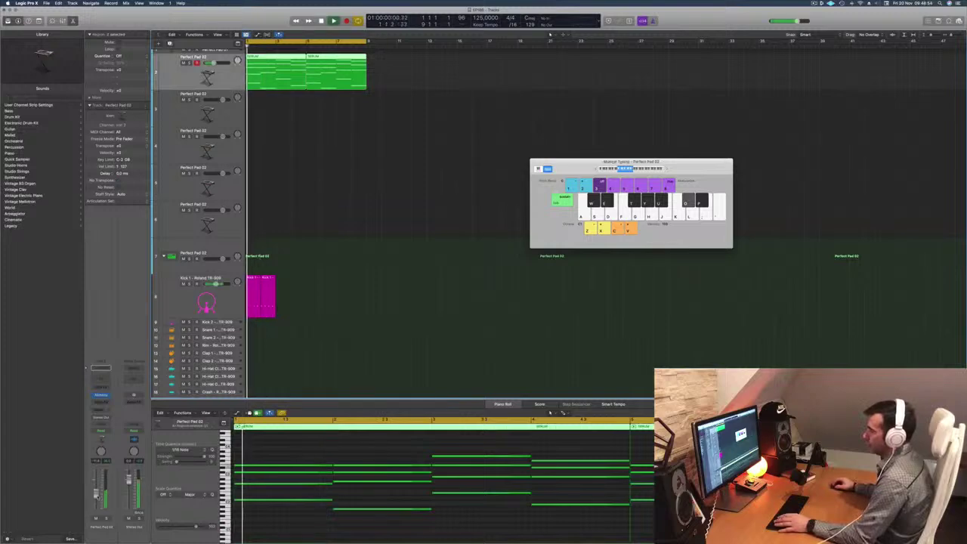
# Step: Copy the kick region repeatedly until the pattern fills all eight bars under the chords, and select the Kick 1 track
pyautogui.click(272, 289)
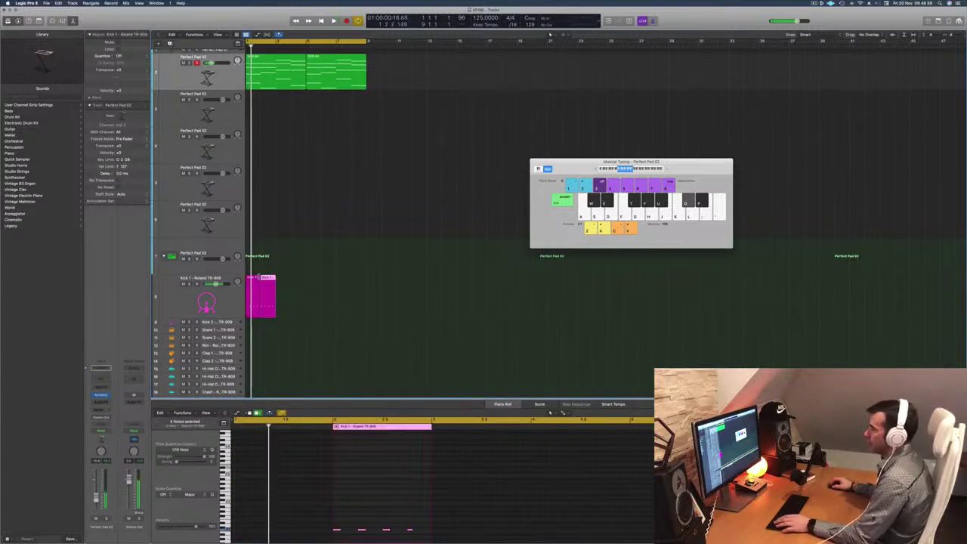
pyautogui.moveTo(280, 289); pyautogui.dragTo(343, 295)
pyautogui.click(224, 301)
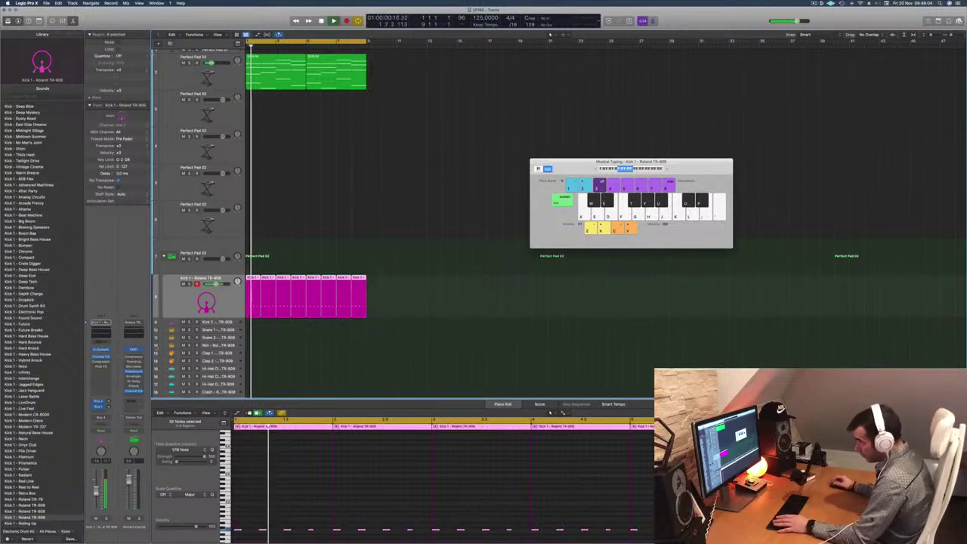
# Step: Transpose all kick notes in the eight regions to a lower pitch in the Piano Roll while the loop plays
pyautogui.scroll(5, 281, 482)
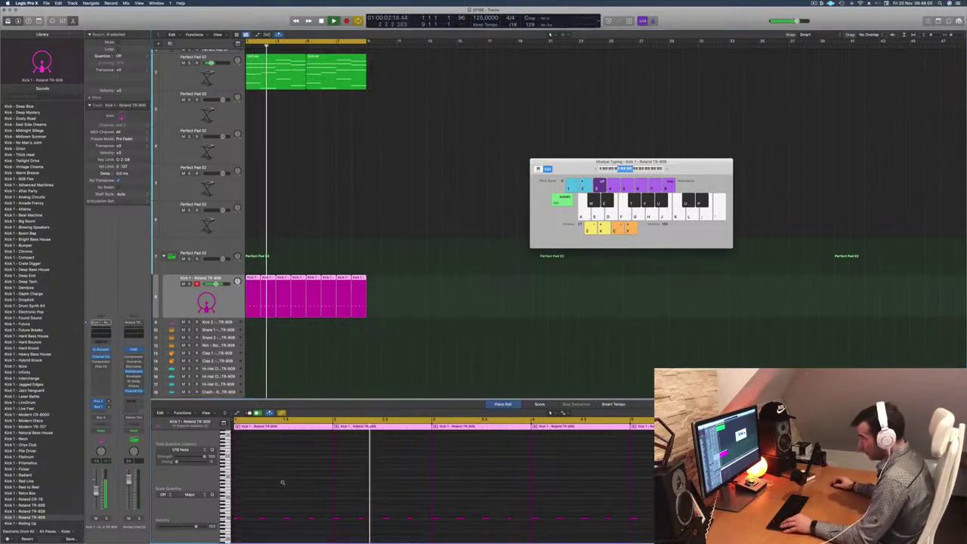
pyautogui.scroll(-5, 281, 483)
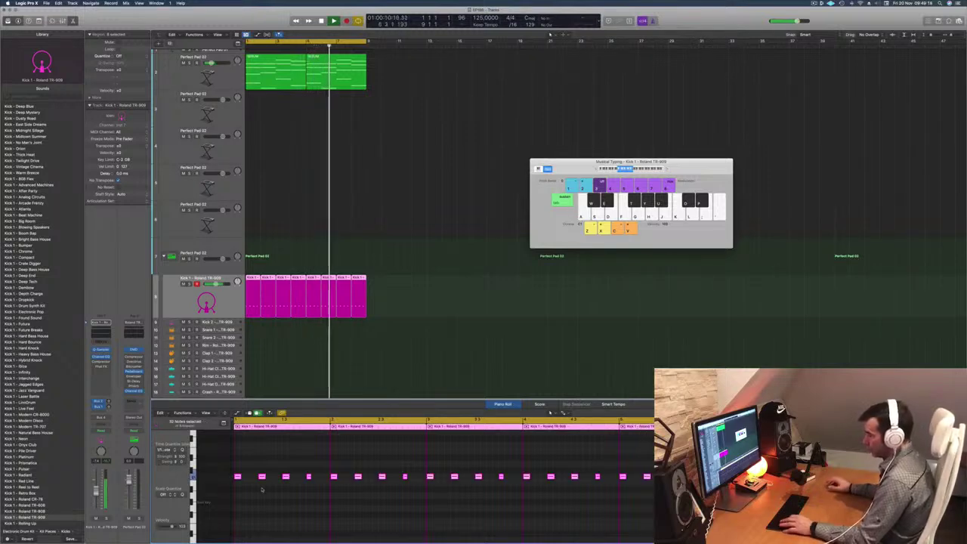
pyautogui.scroll(2, 262, 489)
pyautogui.hotkey('alt', 'Down')
pyautogui.hotkey('alt', 'Down')
pyautogui.hotkey('alt', 'Up')
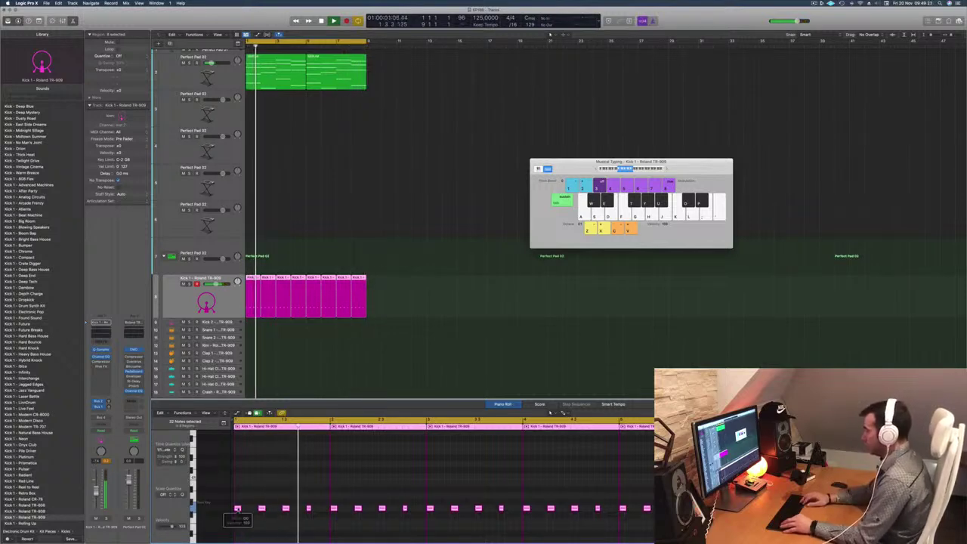
pyautogui.scroll(2, 237, 509)
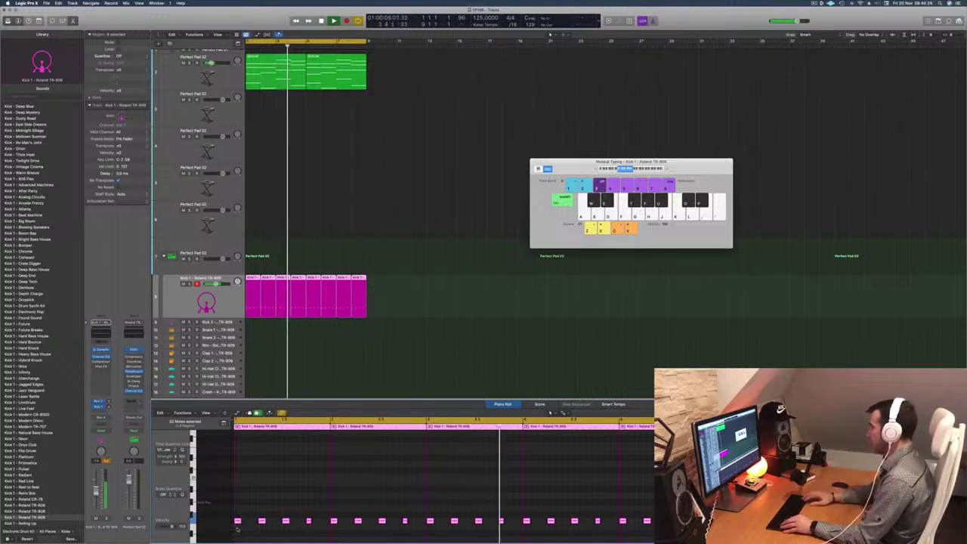
pyautogui.hotkey('alt', 'Down')
# Step: Play the loop from its start to audition the lowered kick together with the pad chords
pyautogui.press('Return')
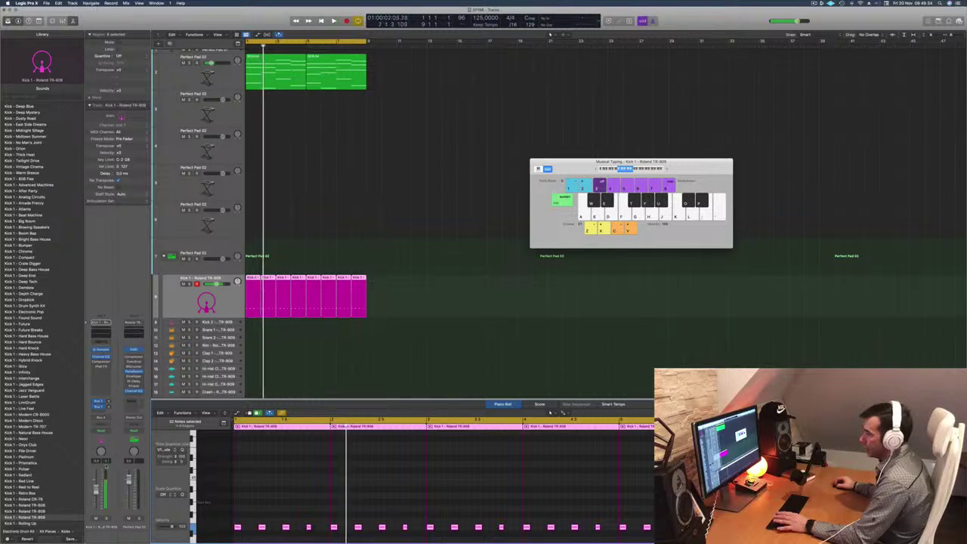
pyautogui.press('Return')
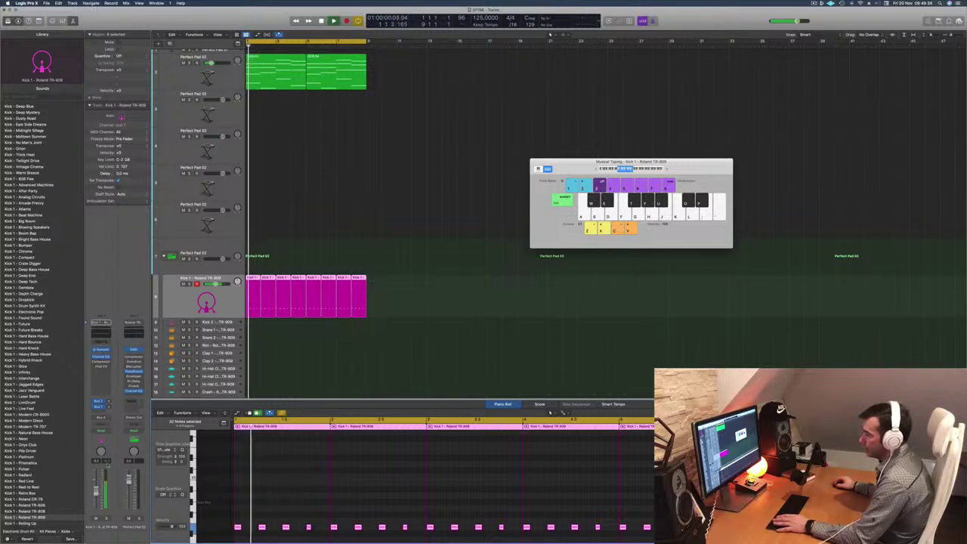
pyautogui.press('Return')
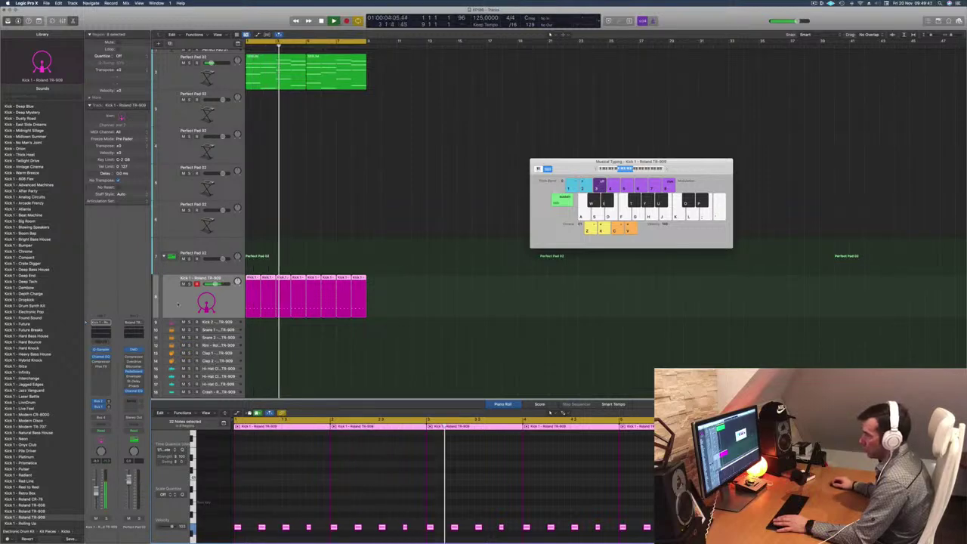
# Step: Replay the loop from its start, switching between the Roland TR-909 stack and its Kick 1 track, to judge the kick against the chords
pyautogui.click(226, 249)
pyautogui.press('Return')
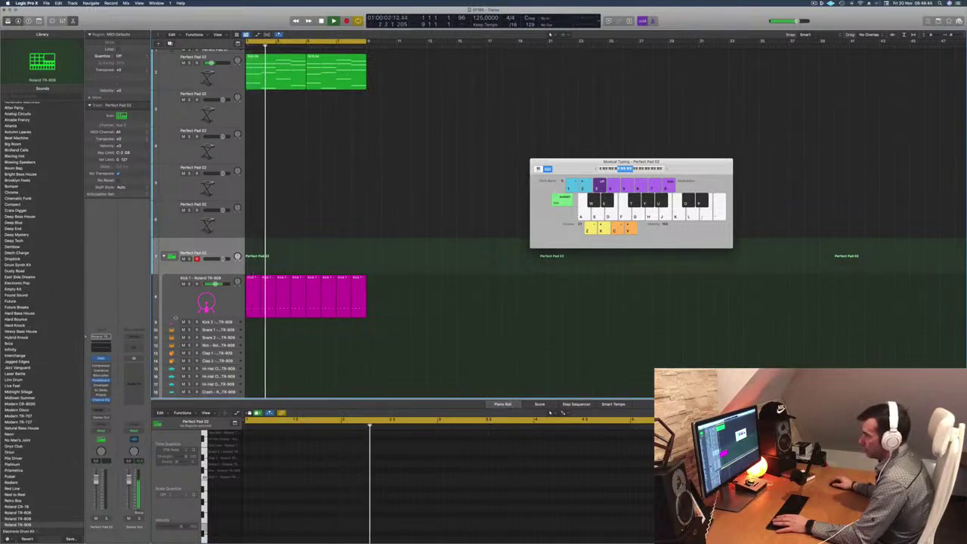
pyautogui.press('Return')
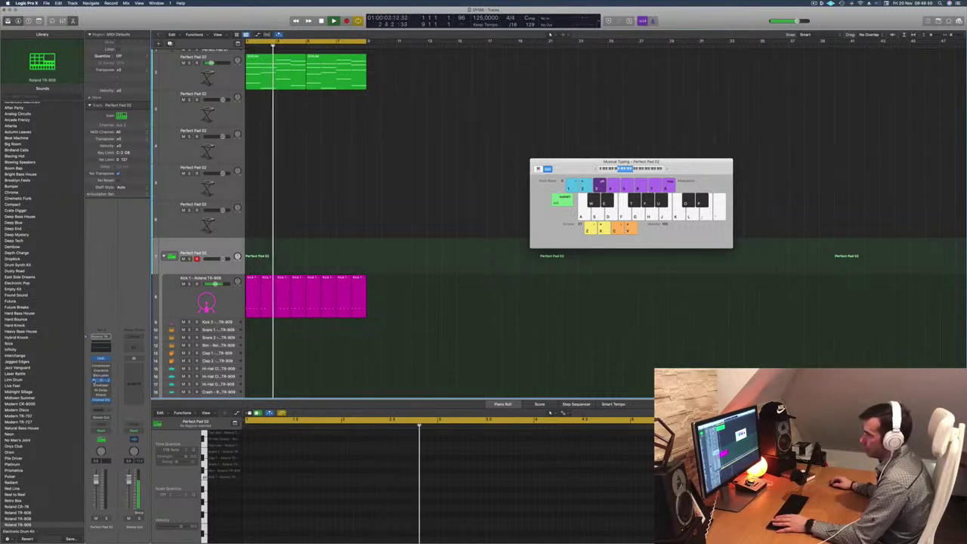
pyautogui.press('Return')
pyautogui.click(206, 304)
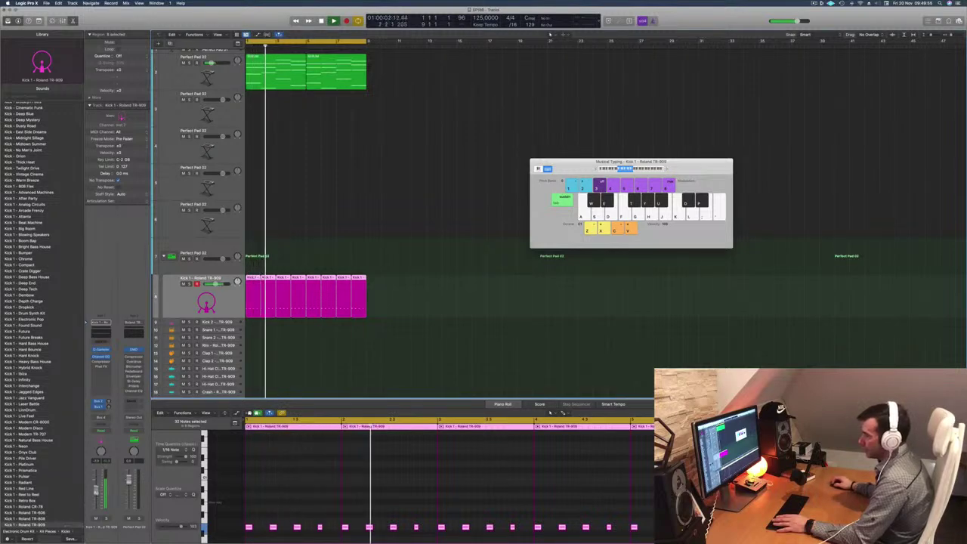
pyautogui.press('Return')
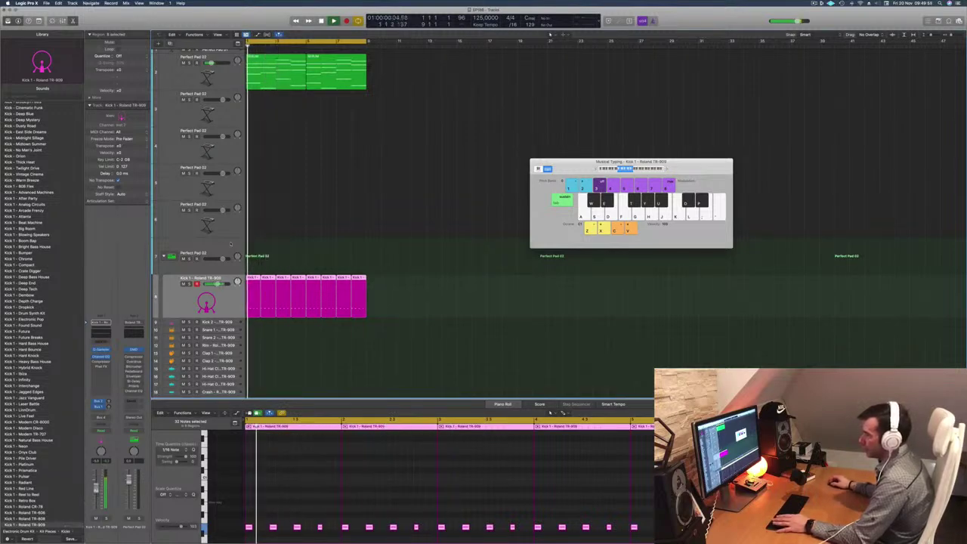
pyautogui.press('Up')
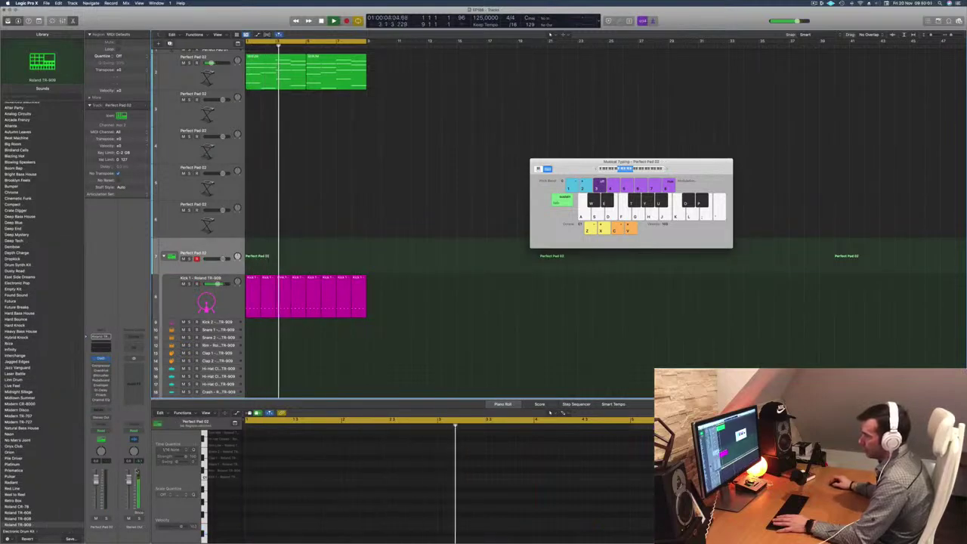
pyautogui.click(181, 298)
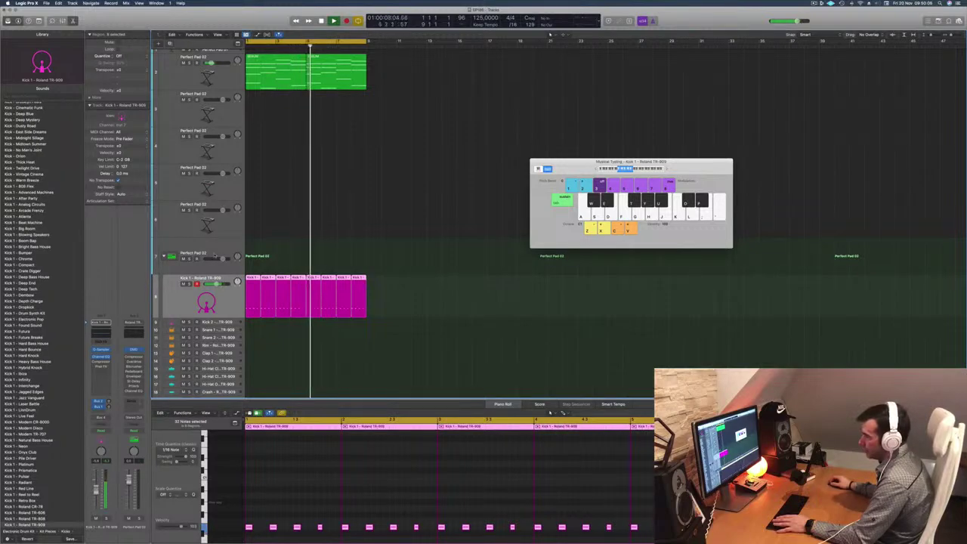
pyautogui.press('Up')
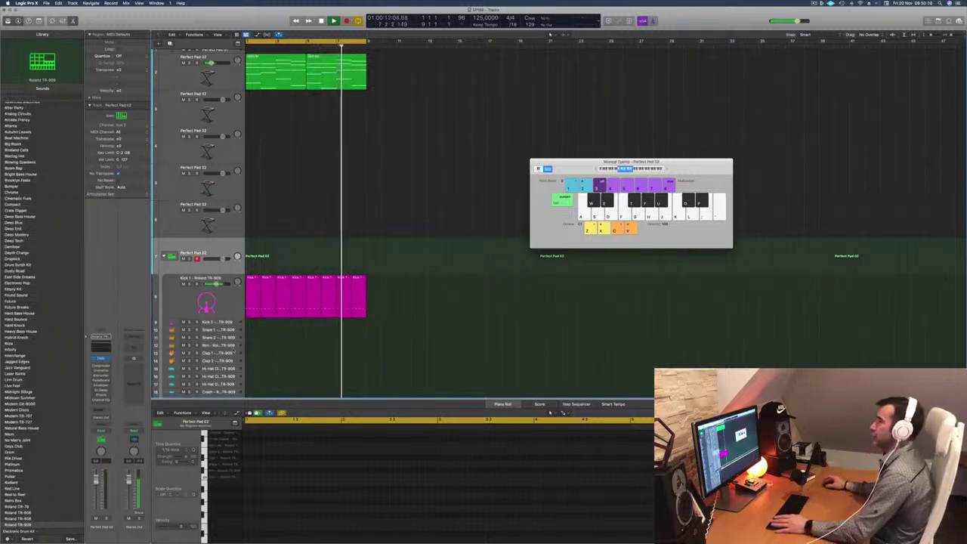
pyautogui.press('Return')
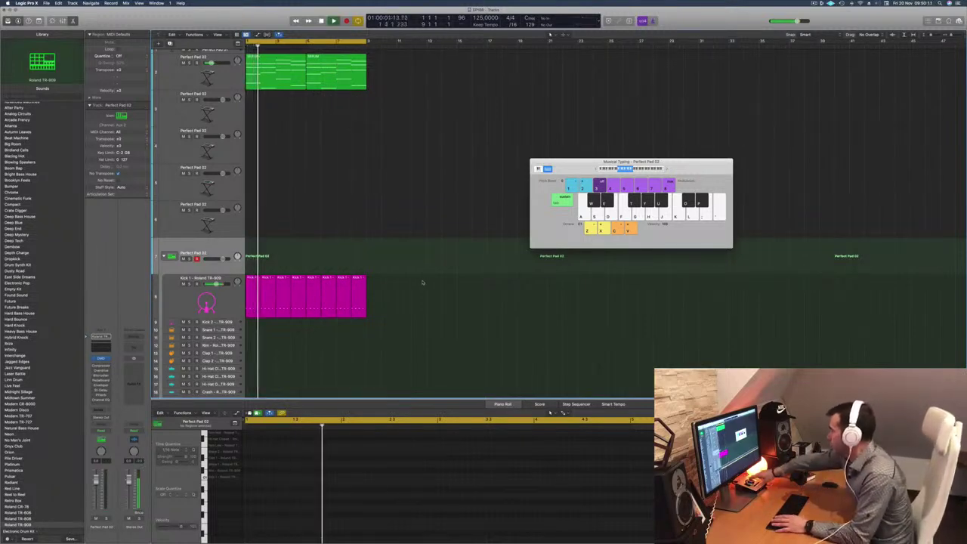
pyautogui.press('Return')
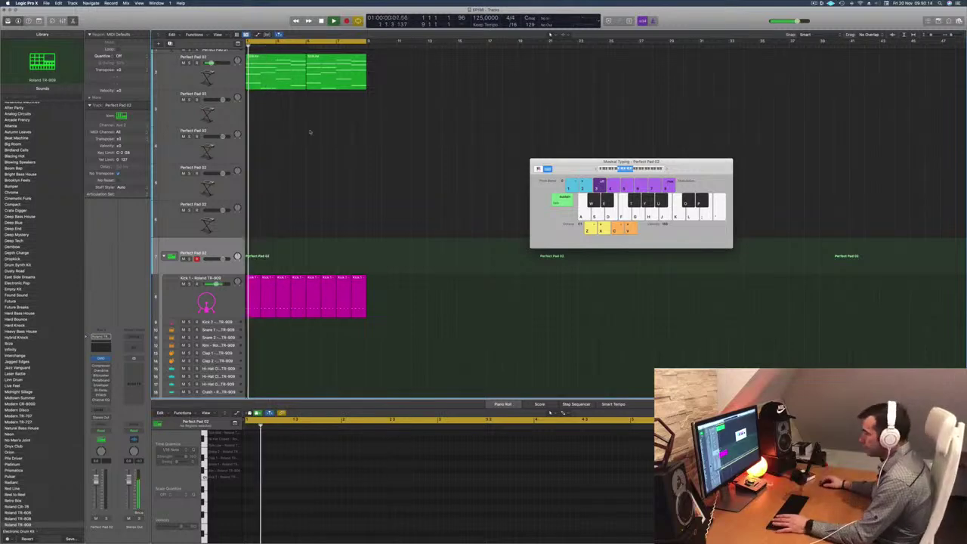
# Step: Turn the volume of the pad track holding the chord regions all the way down while the loop plays
pyautogui.click(244, 75)
pyautogui.press('Return')
pyautogui.press('Return')
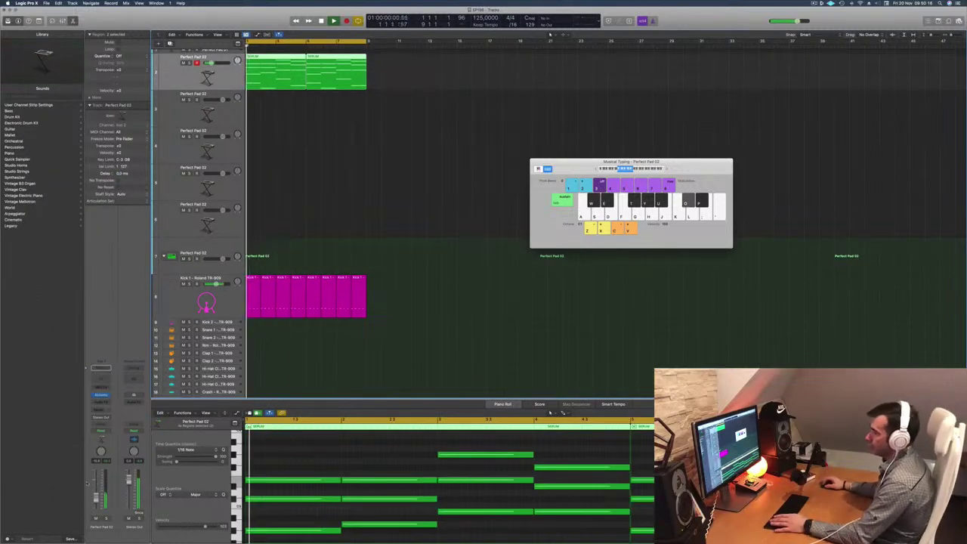
pyautogui.moveTo(210, 62); pyautogui.dragTo(205, 63)
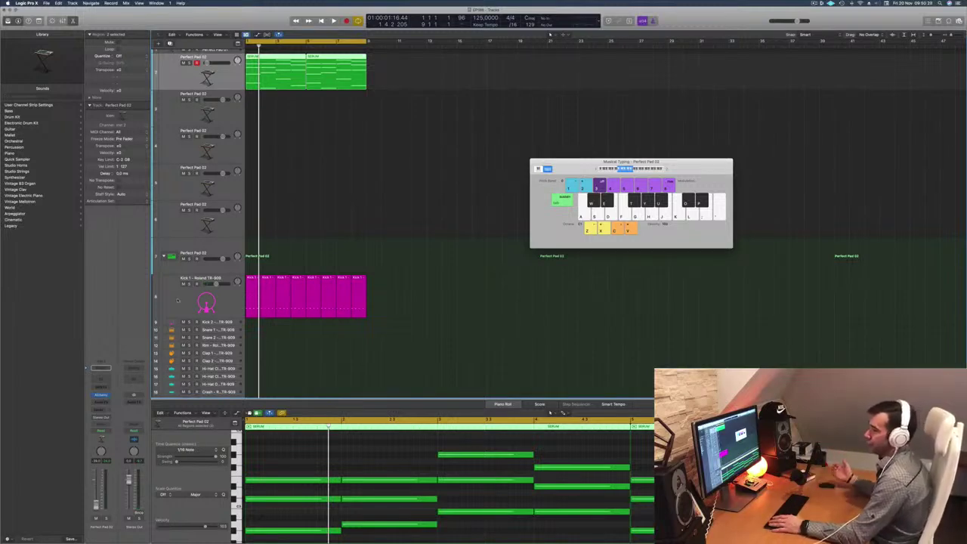
# Step: Play the kick on its own and try a different coarse pitch for the Kick 1 sample in Quick Sampler
pyautogui.press('space')
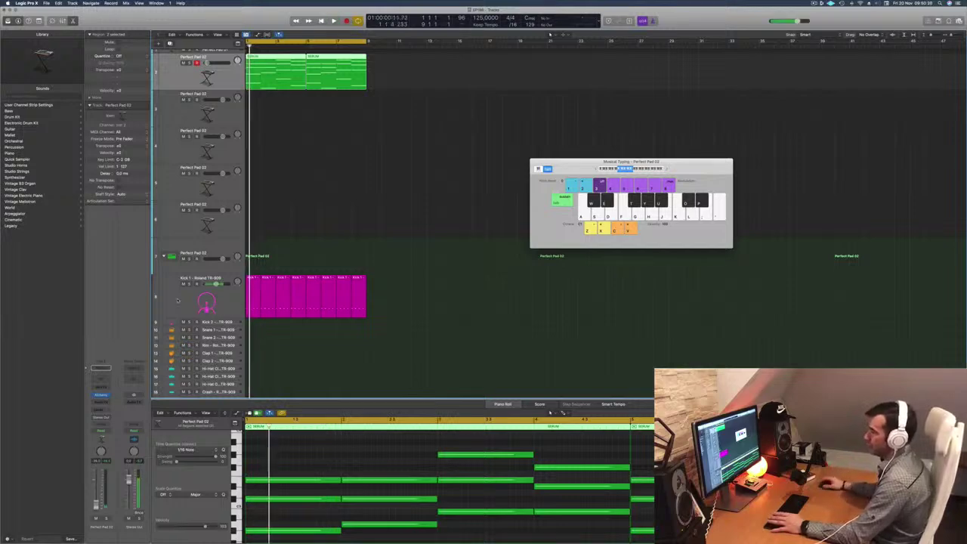
pyautogui.click(178, 301)
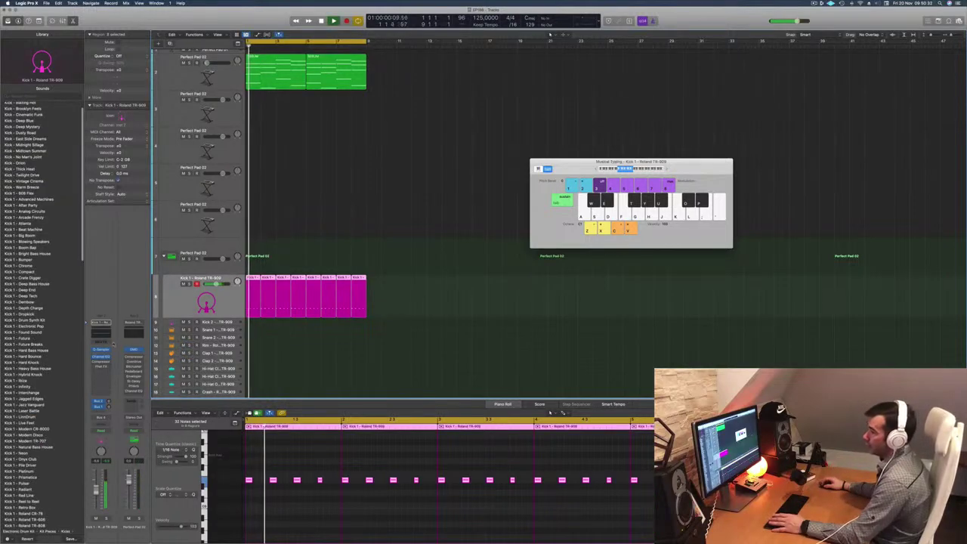
pyautogui.click(101, 349)
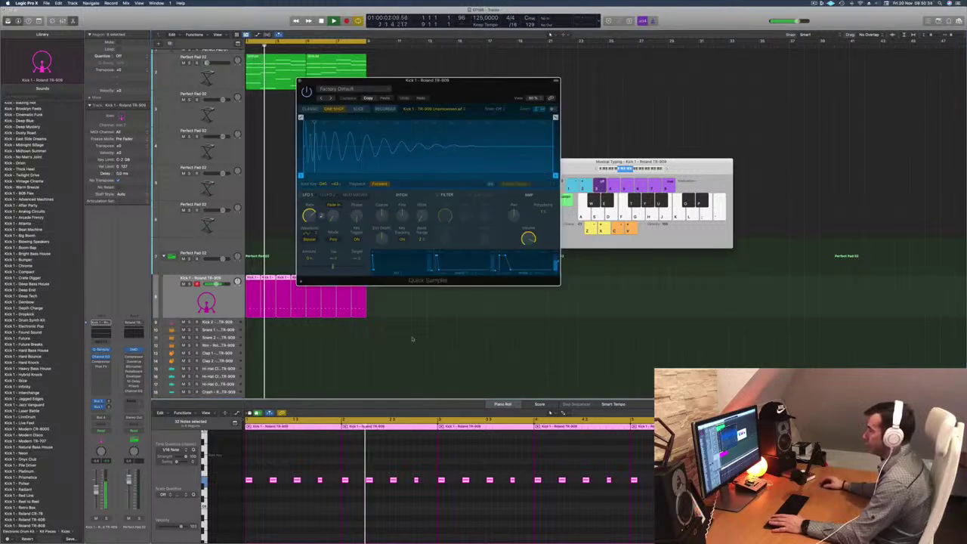
pyautogui.moveTo(446, 83); pyautogui.dragTo(577, 126)
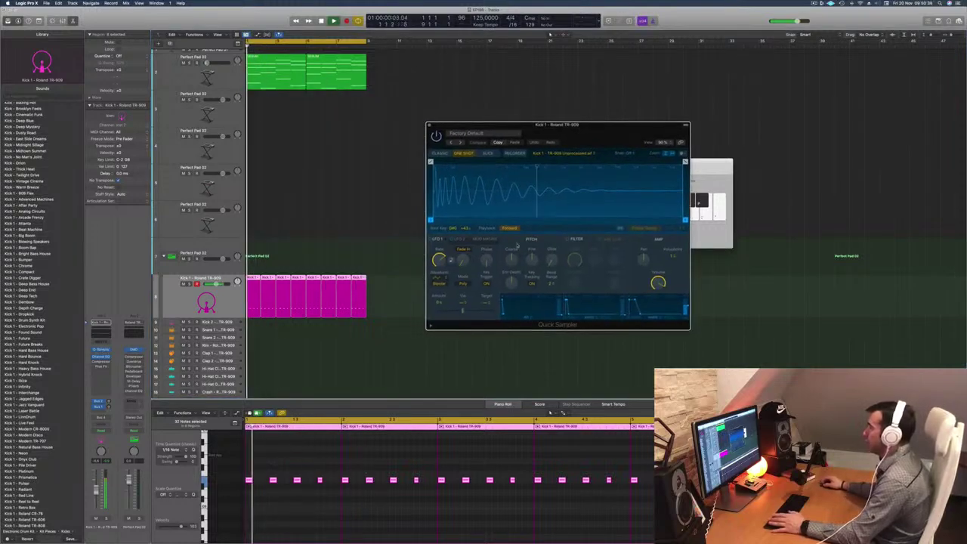
pyautogui.moveTo(510, 256); pyautogui.dragTo(510, 260)
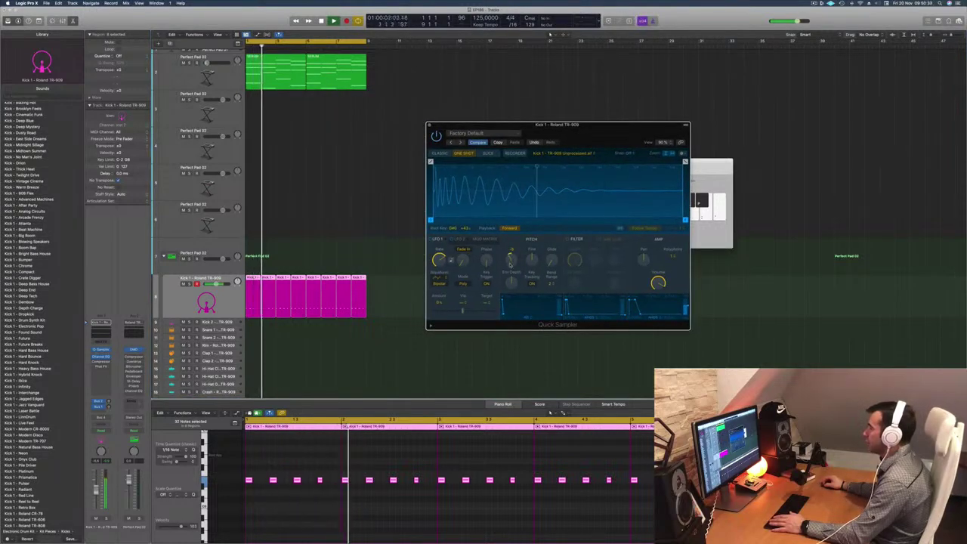
pyautogui.moveTo(578, 132); pyautogui.dragTo(572, 194)
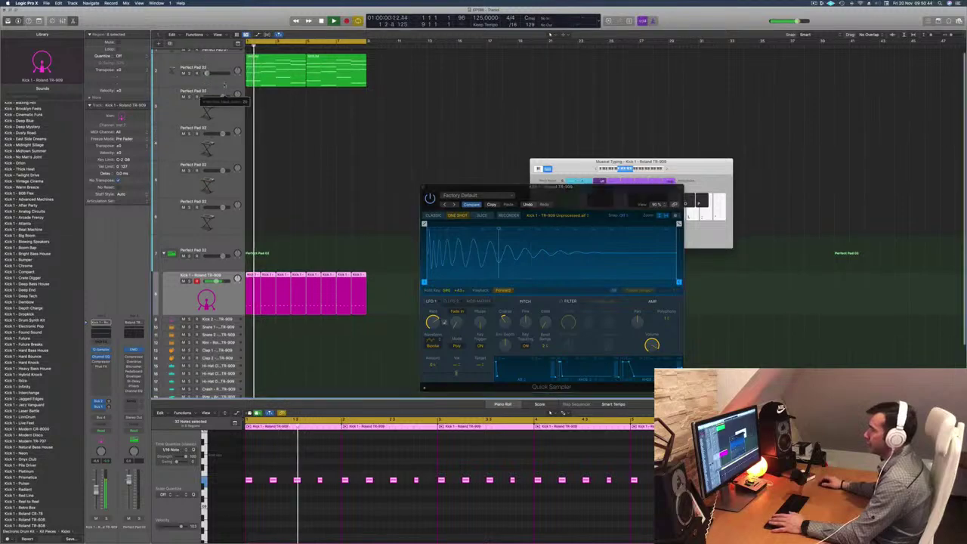
# Step: Bring the chord pad track's volume back up, reset the kick's coarse pitch to its default and close Quick Sampler
pyautogui.click(218, 60)
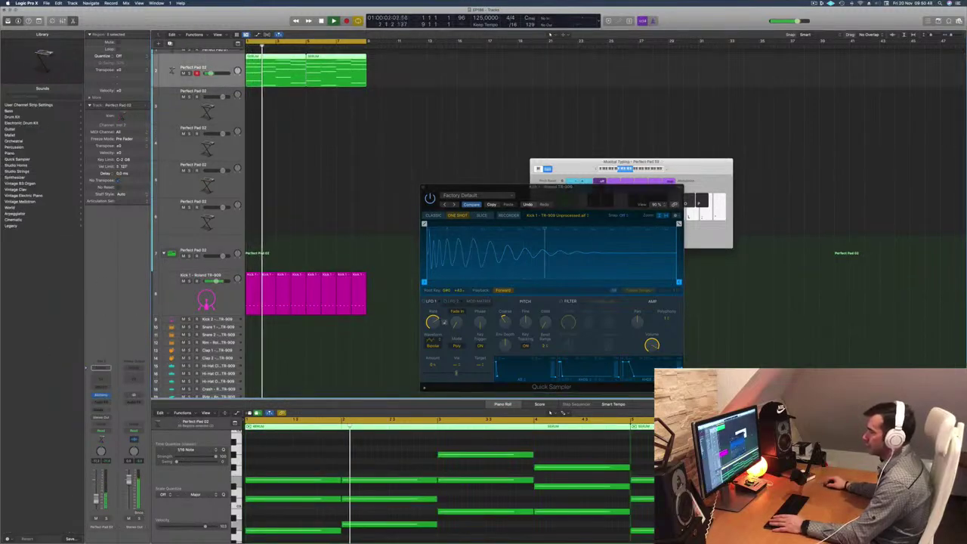
pyautogui.click(506, 317)
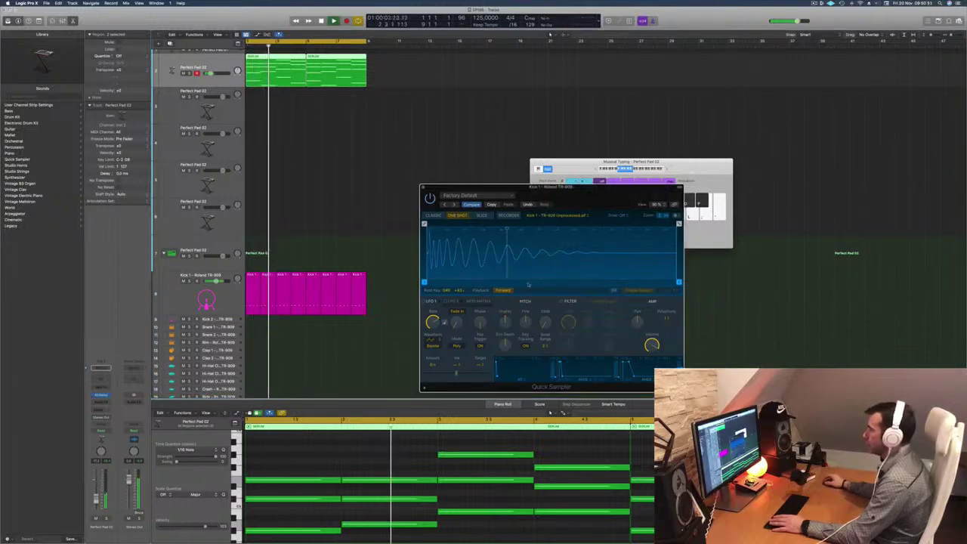
pyautogui.moveTo(483, 186); pyautogui.dragTo(348, 183)
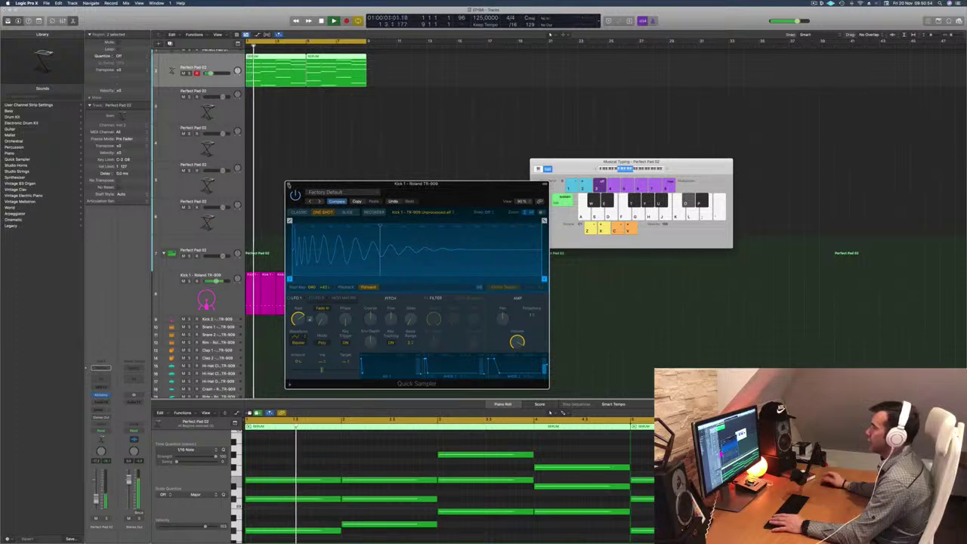
pyautogui.click(289, 184)
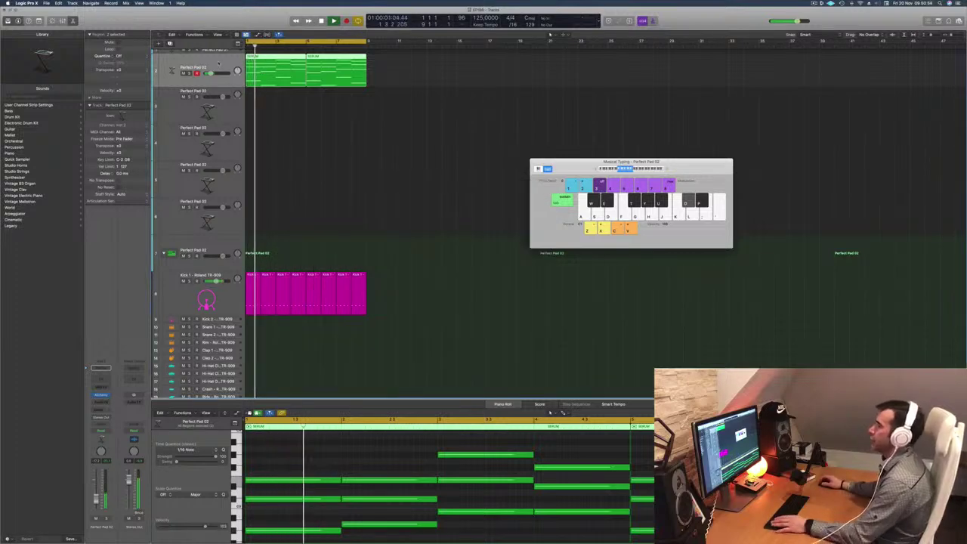
# Step: Copy the first SERUM chord region to the empty pad track below and delete its upper notes, keeping each bar's lowest note
pyautogui.moveTo(291, 72); pyautogui.dragTo(305, 101)
pyautogui.press('space')
pyautogui.scroll(-3, 321, 459)
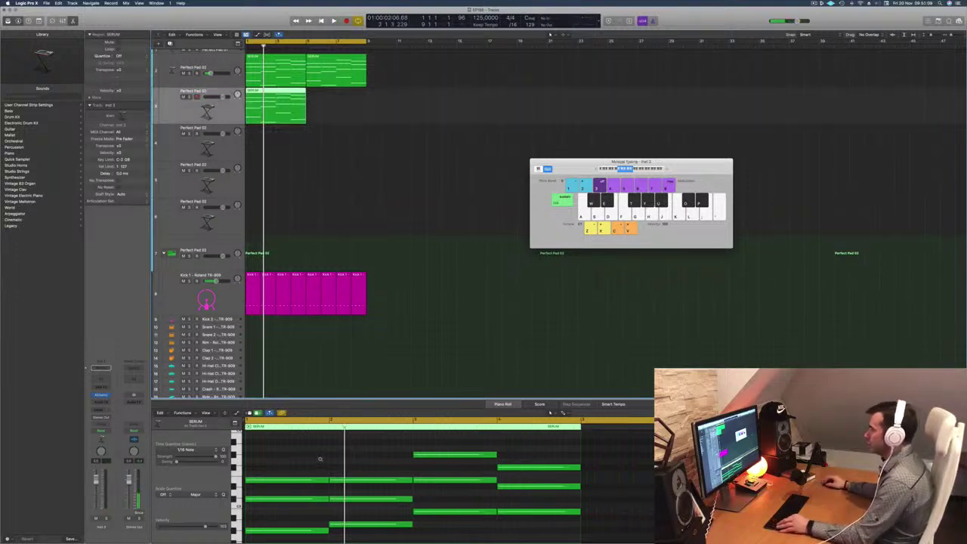
pyautogui.scroll(-2, 320, 464)
pyautogui.scroll(-4, 319, 463)
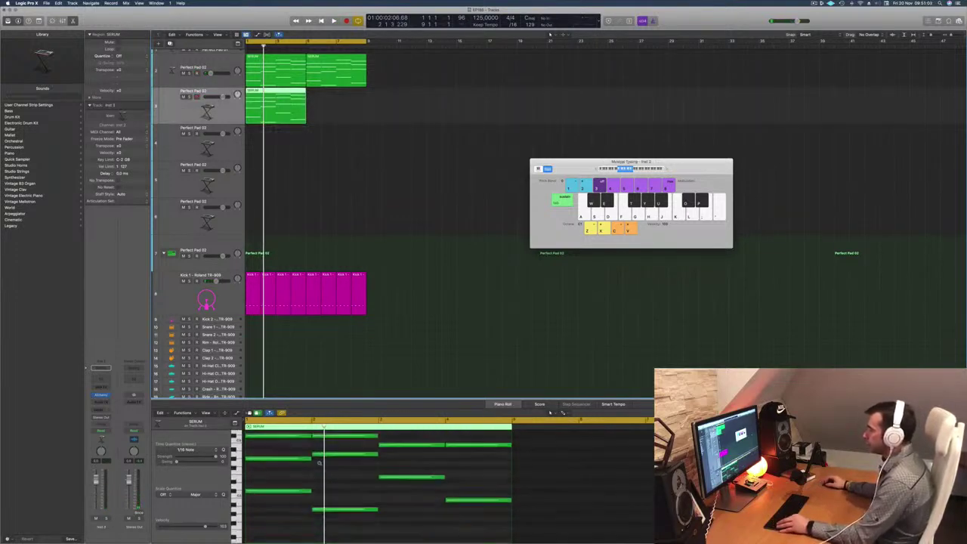
pyautogui.scroll(4, 298, 477)
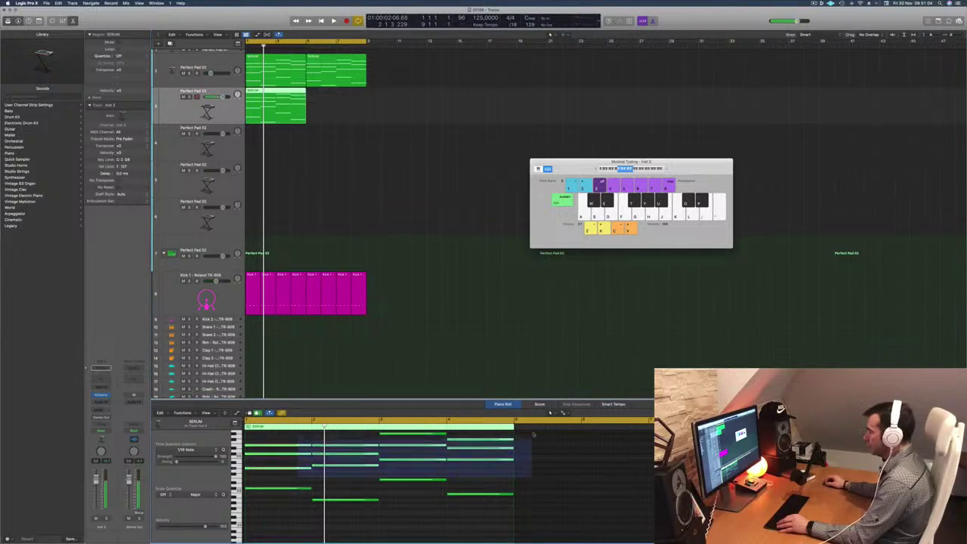
pyautogui.press('BackSpace')
# Step: Select the four remaining bass notes and shorten them to brief hits at the start of each bar
pyautogui.scroll(-4, 401, 451)
pyautogui.moveTo(296, 463); pyautogui.dragTo(521, 540)
pyautogui.scroll(4, 329, 472)
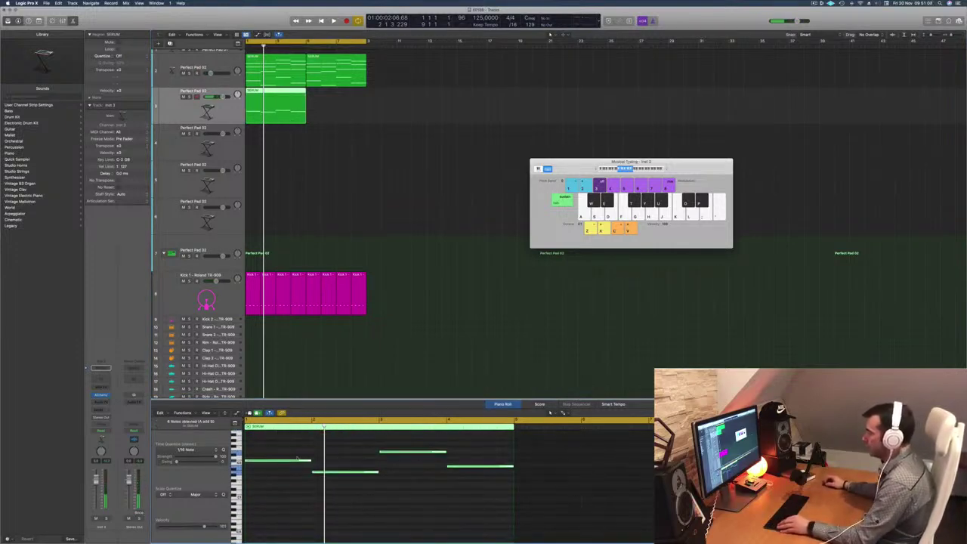
pyautogui.moveTo(309, 460); pyautogui.dragTo(252, 461)
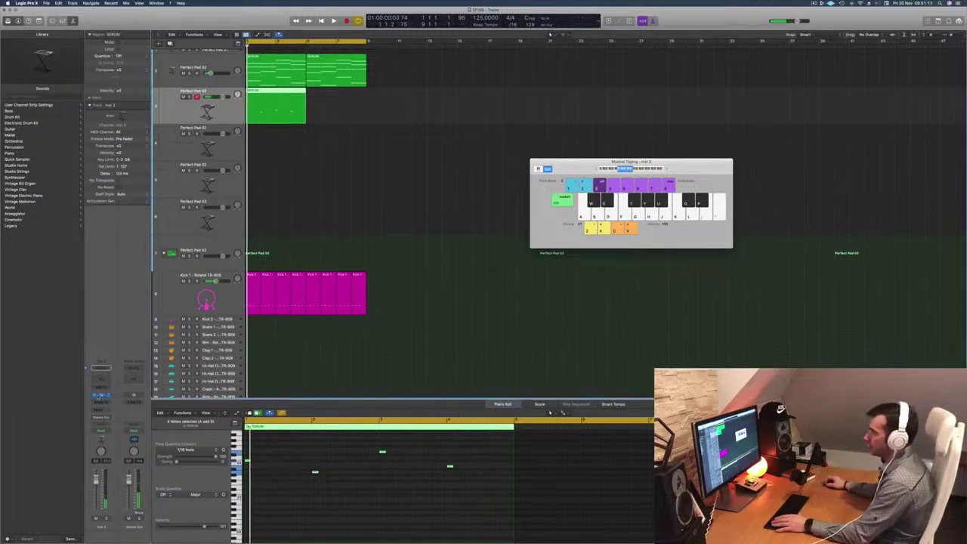
# Step: Load the Bass preset 1963 Semi-Acoustic Thumb in Alchemy on the copied region's track
pyautogui.press('v')
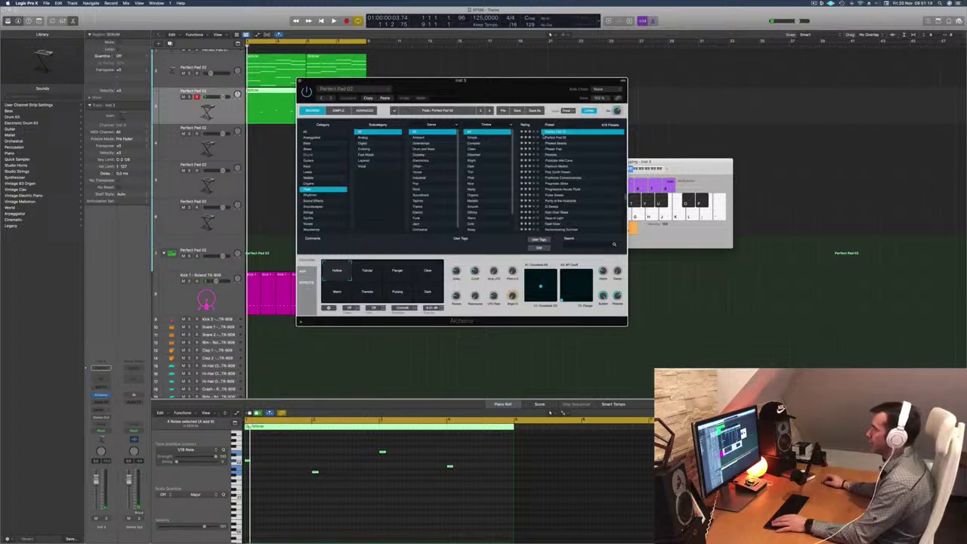
pyautogui.click(306, 143)
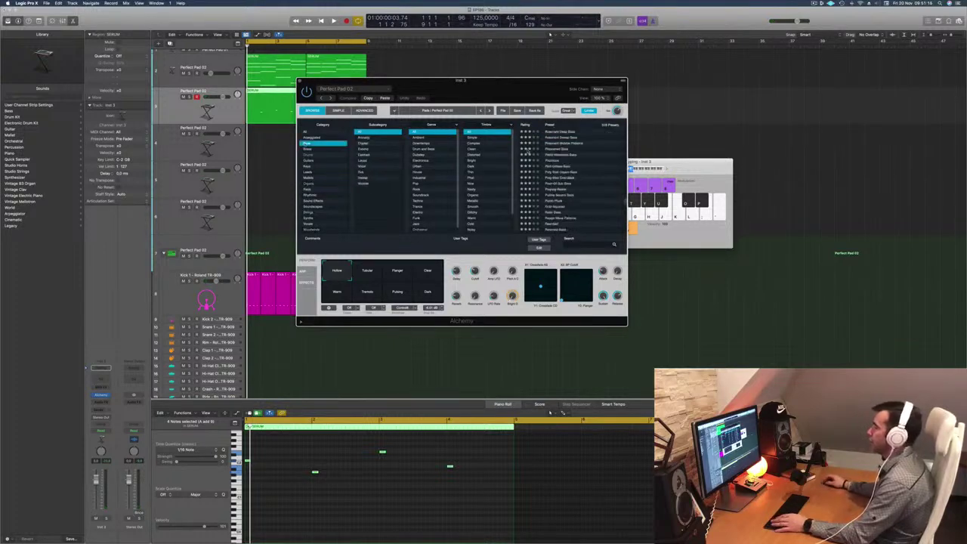
pyautogui.scroll(-10, 578, 138)
pyautogui.scroll(5, 574, 174)
pyautogui.click(574, 131)
pyautogui.moveTo(526, 83); pyautogui.dragTo(591, 89)
# Step: Play the loop with the new bass sound and lower the bass track's volume
pyautogui.press('space')
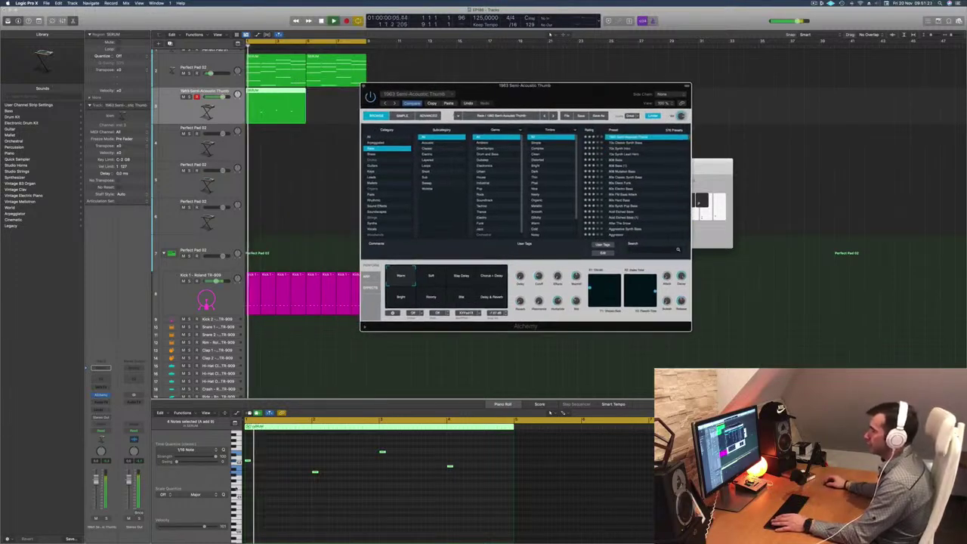
pyautogui.hscroll(3, 291, 494)
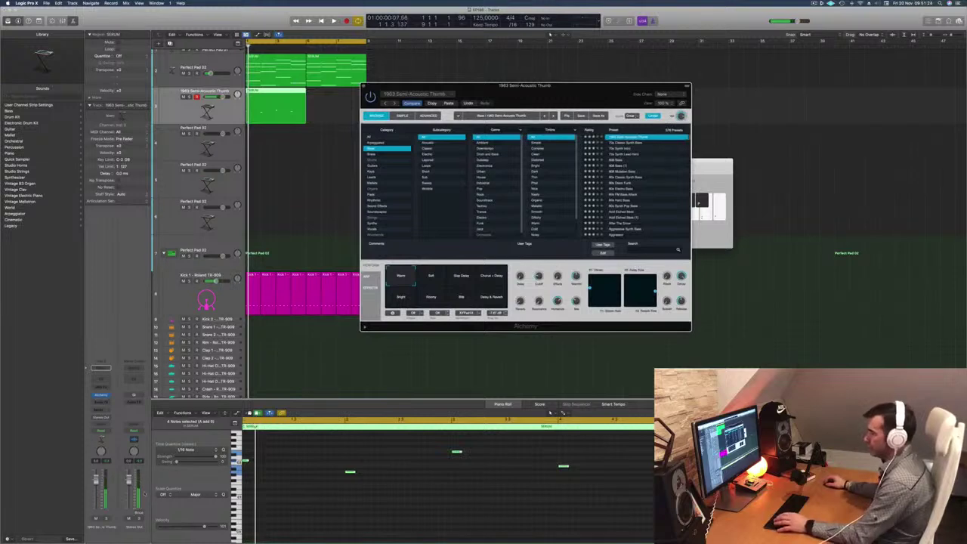
pyautogui.click(96, 492)
pyautogui.press('space')
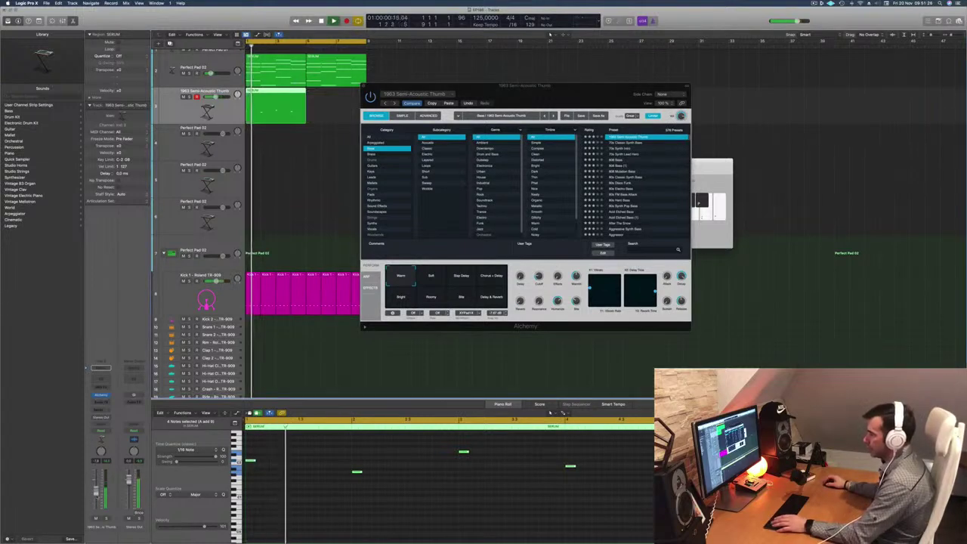
# Step: Copy the four bass notes about three sixteenths later in their bars and play the loop
pyautogui.press('super+Right')
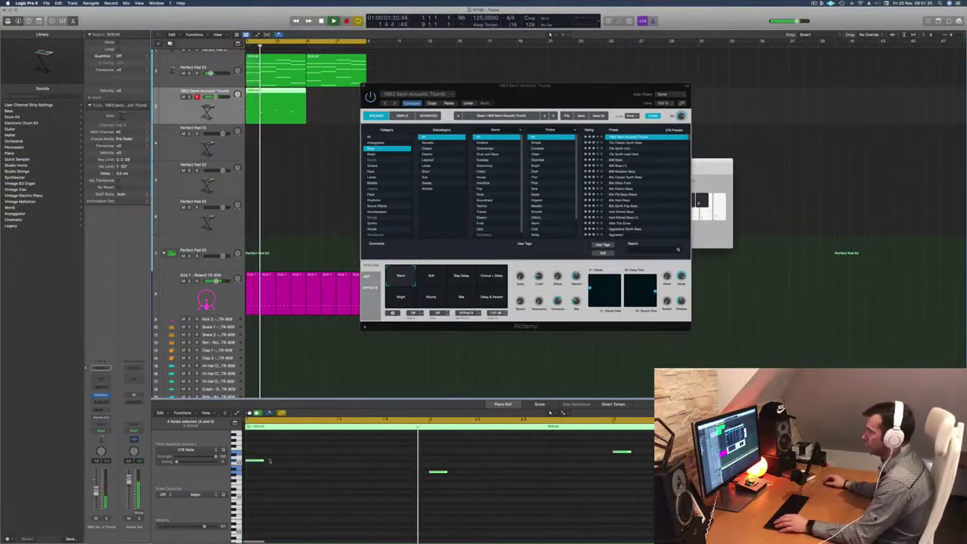
pyautogui.press('space')
pyautogui.moveTo(255, 460); pyautogui.dragTo(290, 464)
pyautogui.press('space')
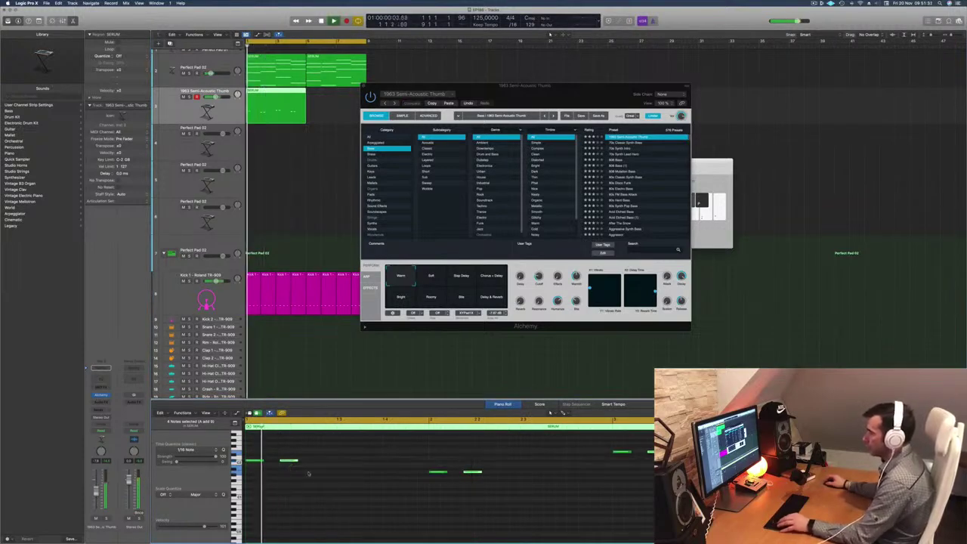
# Step: Move the copied bass notes slightly later, to the second beat of each bar
pyautogui.scroll(2, 319, 475)
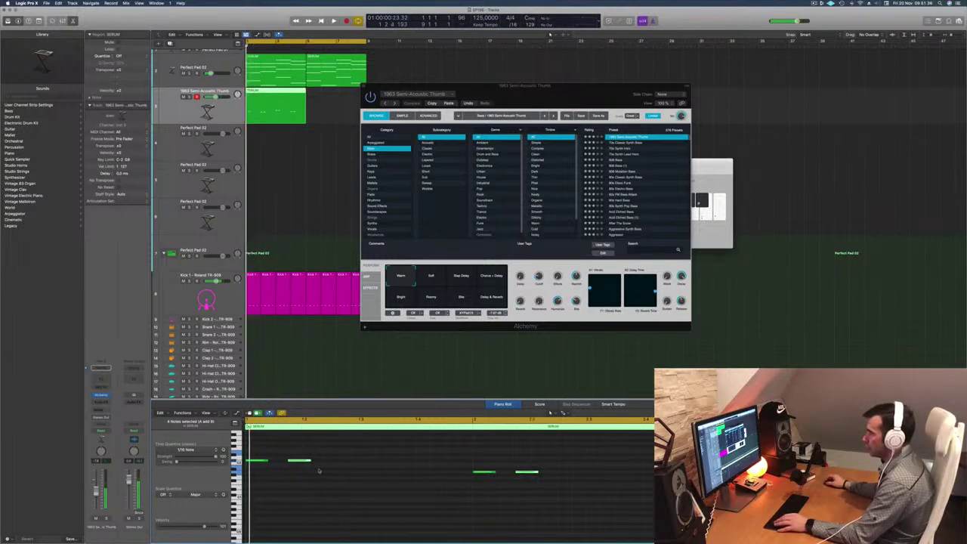
pyautogui.moveTo(316, 463); pyautogui.dragTo(326, 467)
pyautogui.click(336, 482)
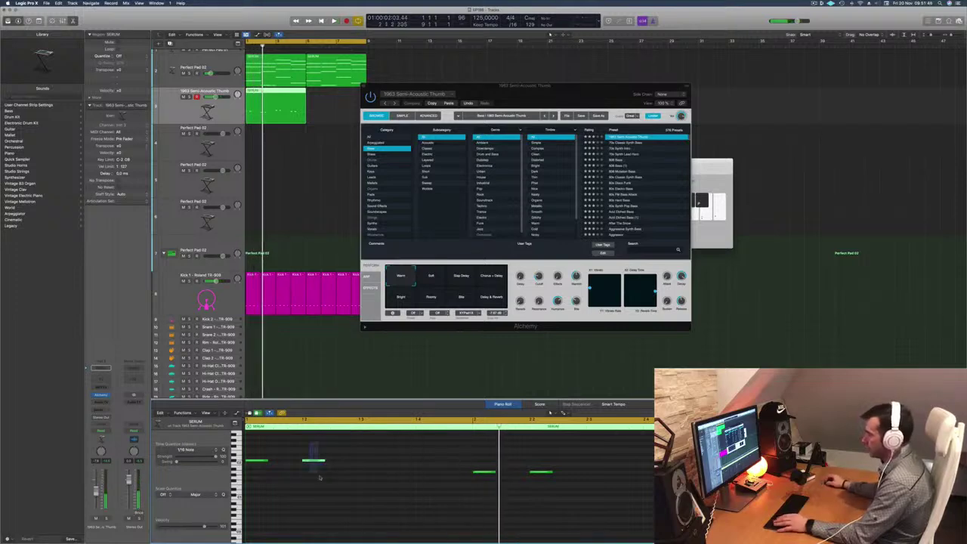
# Step: Undo the last shift of the copied bass notes, move them to two sixteenths after the originals and play the loop
pyautogui.press('super+z')
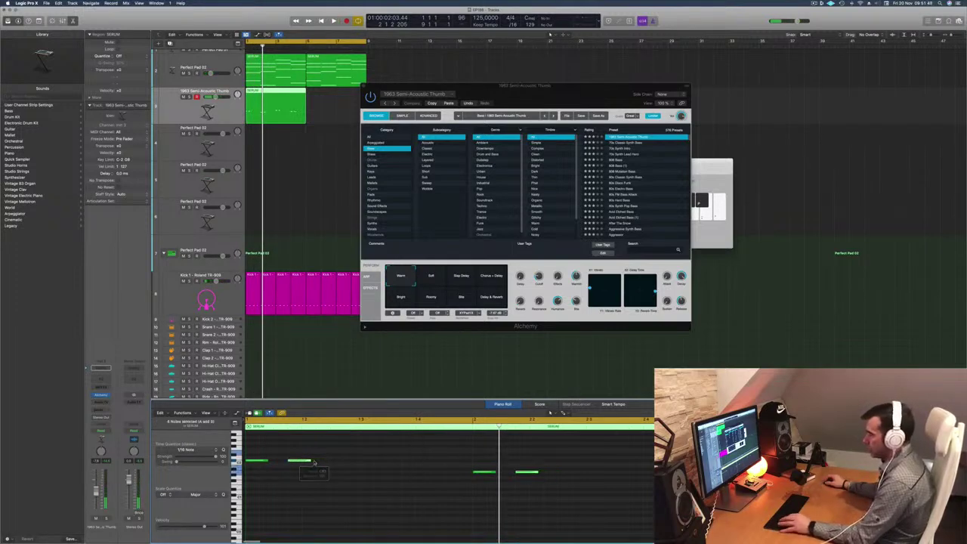
pyautogui.moveTo(287, 462); pyautogui.dragTo(280, 463)
pyautogui.press('space')
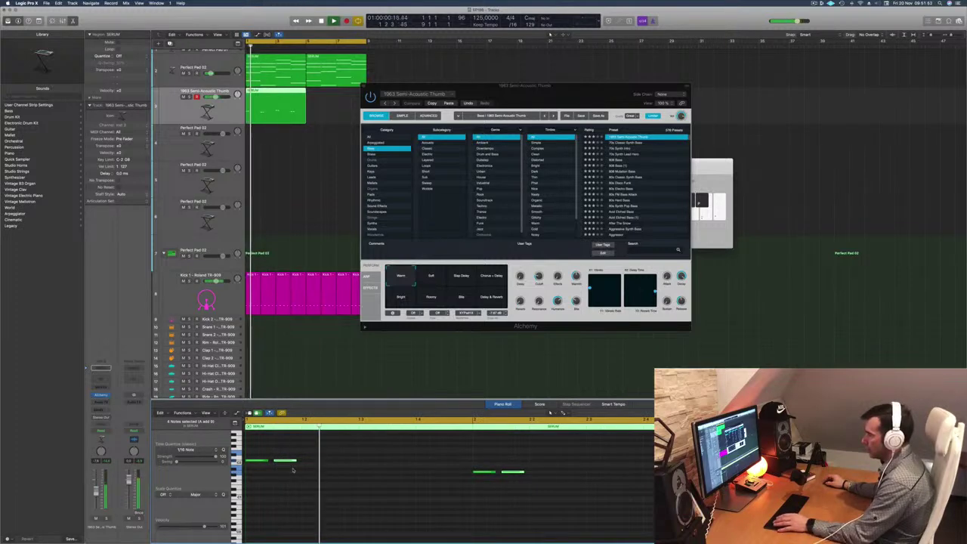
# Step: Solo the bass track to listen to its riff on its own, then turn the solo off
pyautogui.click(105, 519)
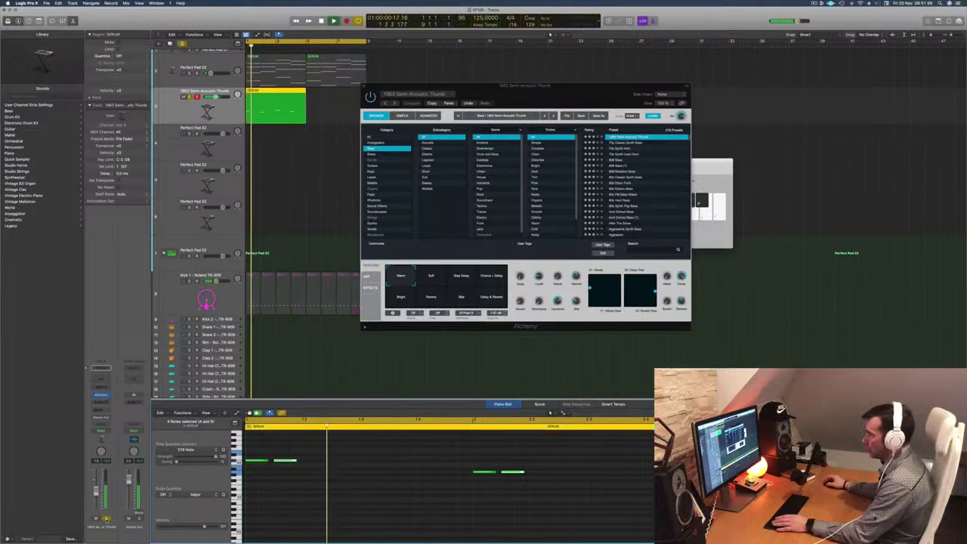
pyautogui.scroll(1, 285, 241)
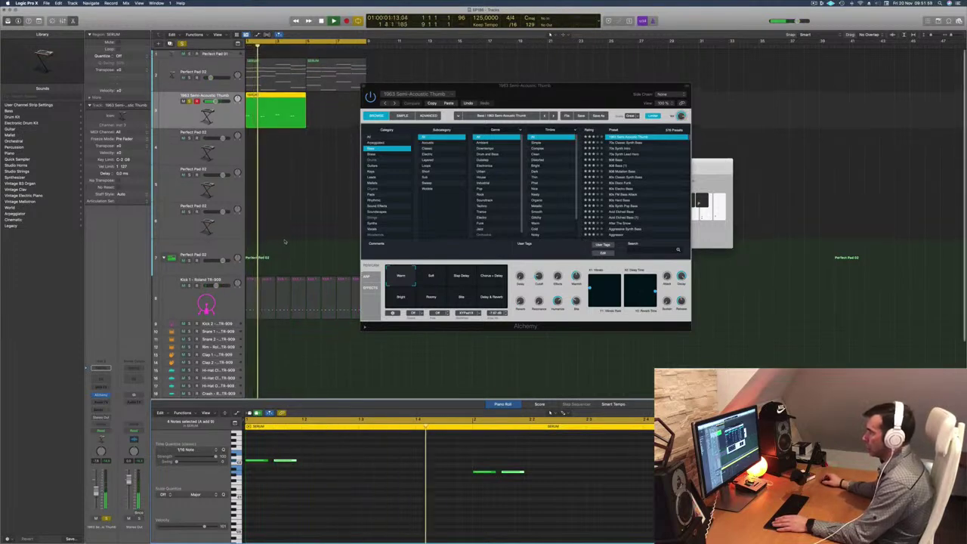
pyautogui.press('space')
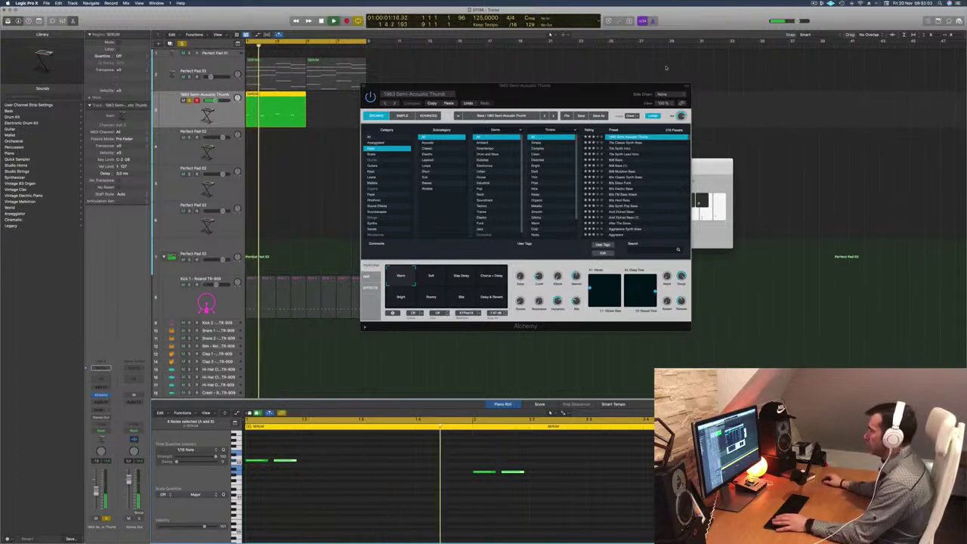
pyautogui.moveTo(604, 95); pyautogui.dragTo(650, 93)
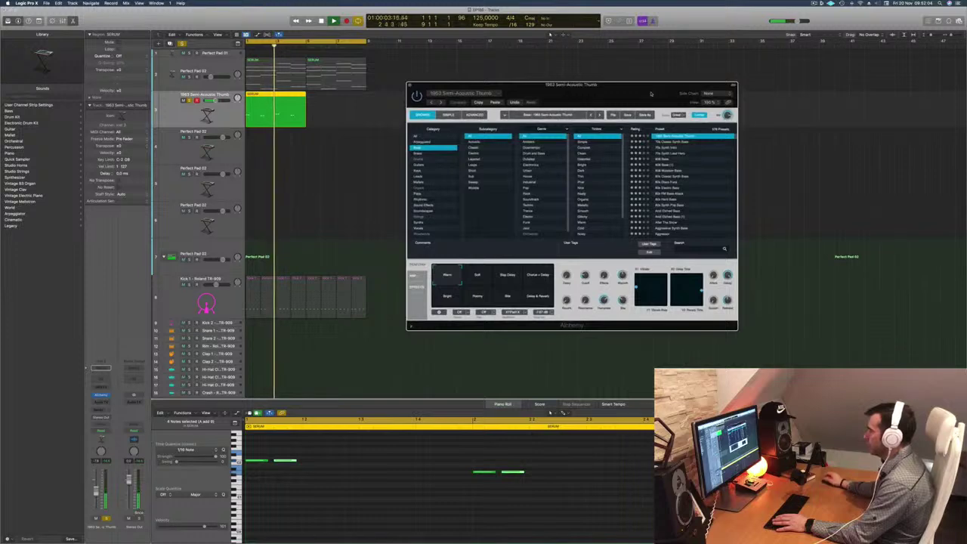
pyautogui.moveTo(650, 92); pyautogui.dragTo(633, 97)
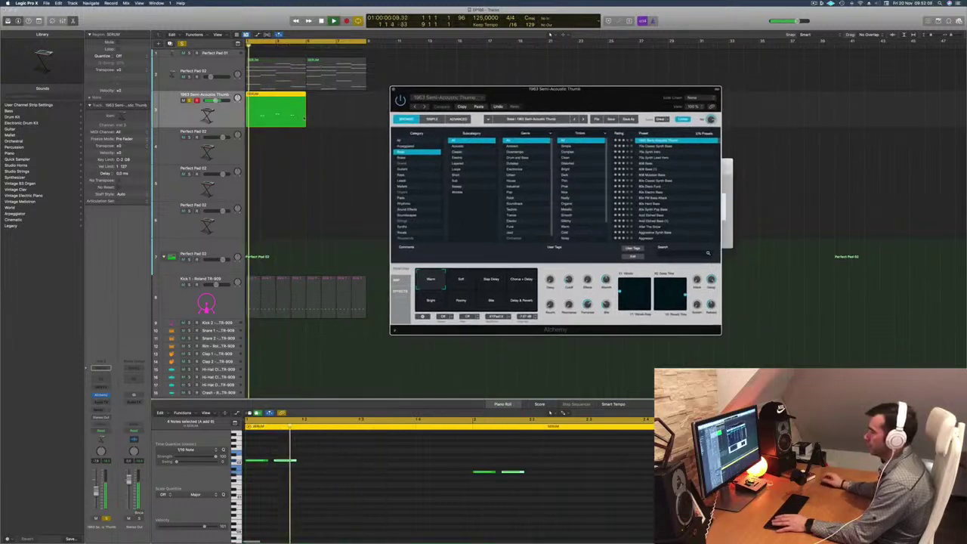
pyautogui.click(220, 118)
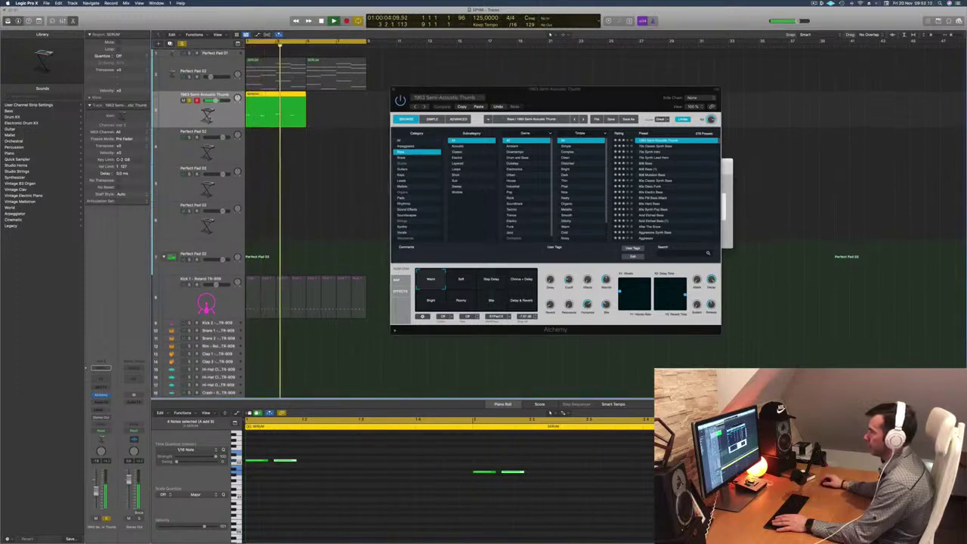
pyautogui.press('space')
pyautogui.click(182, 44)
# Step: Load the Alchemy bass preset 70s Classic Synth Bass on the bass track while the loop plays
pyautogui.press('space')
pyautogui.press('Return')
pyautogui.click(658, 147)
pyautogui.click(658, 146)
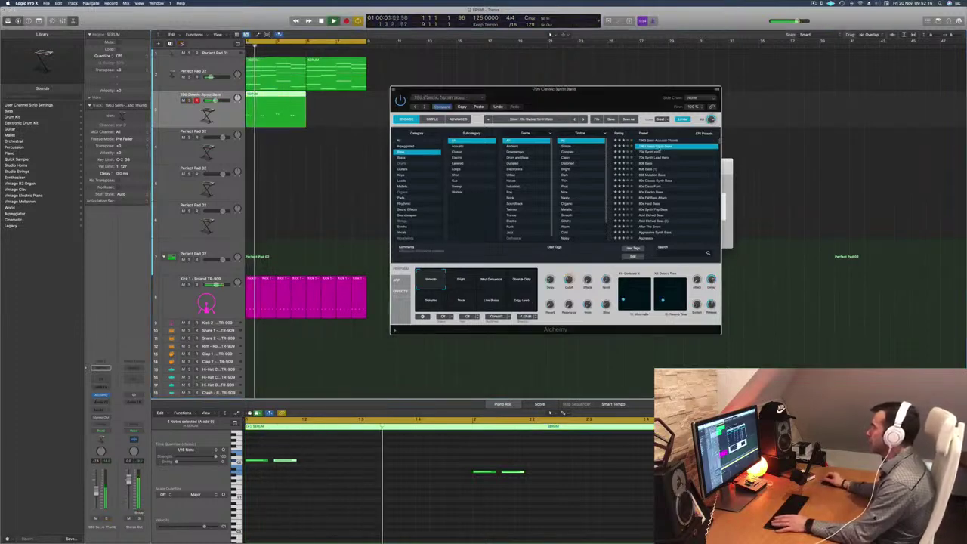
# Step: Lower the bass track's volume and replay the loop from the start
pyautogui.moveTo(592, 103); pyautogui.dragTo(597, 102)
pyautogui.press('Return')
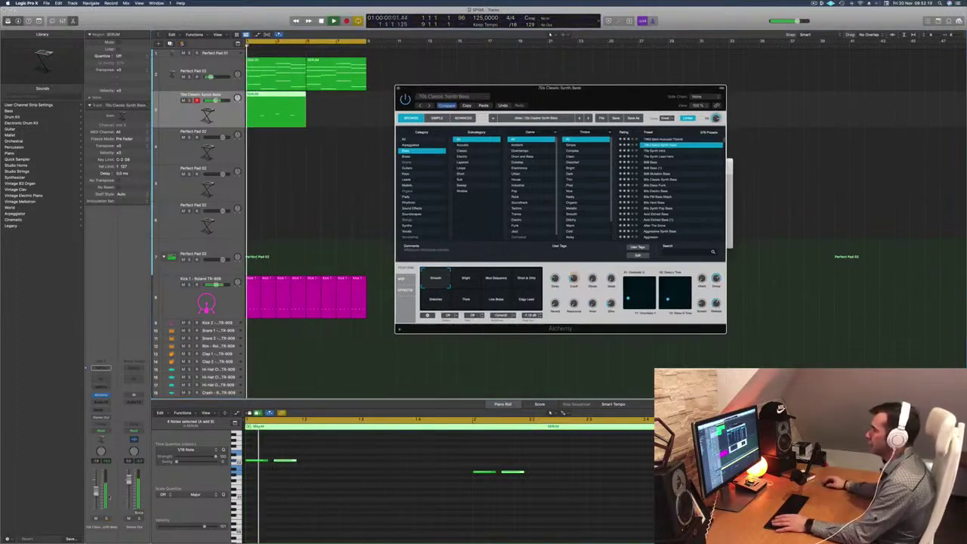
pyautogui.press('Return')
pyautogui.moveTo(96, 490); pyautogui.dragTo(95, 502)
pyautogui.press('space')
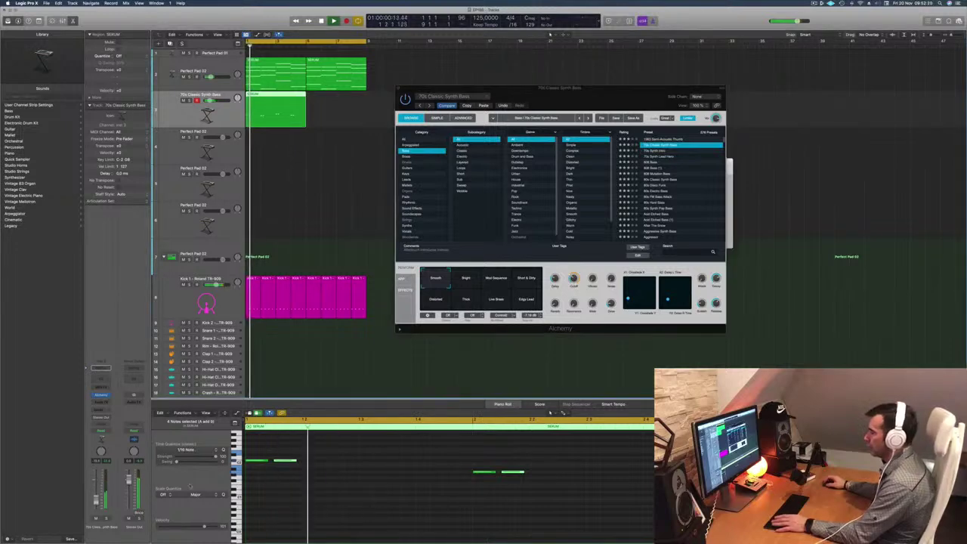
# Step: Copy the bass notes to make six per bar, three sixteenths apart, with the last one two sixteenths after the fifth
pyautogui.moveTo(290, 460); pyautogui.dragTo(385, 461)
pyautogui.press('super+Left')
pyautogui.press('super+Left')
pyautogui.press('super+Left')
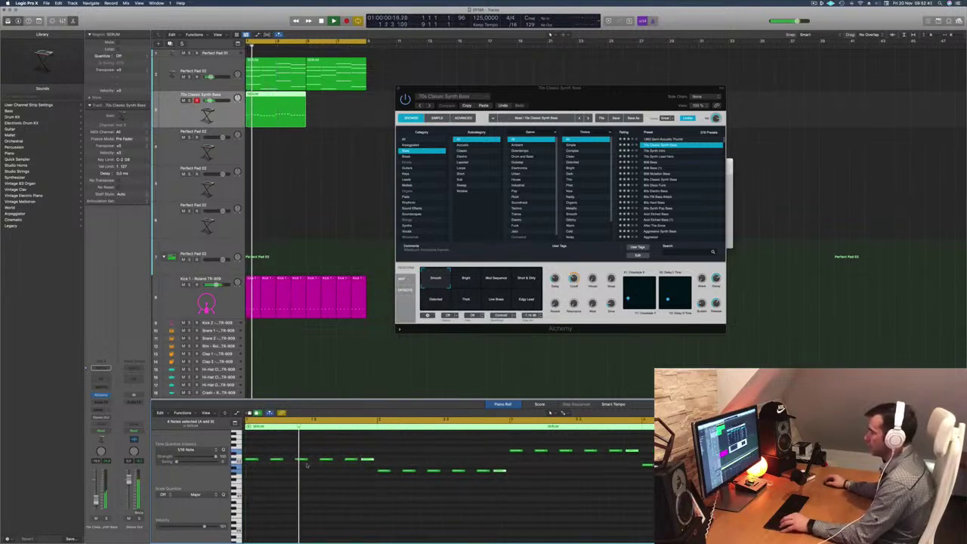
pyautogui.press('super+Left')
pyautogui.click(384, 459)
# Step: Audition the Bright variation and the 1963 Semi-Acoustic Thumb preset on the bass, and return to 70s Classic Synth Bass
pyautogui.moveTo(571, 94); pyautogui.dragTo(493, 169)
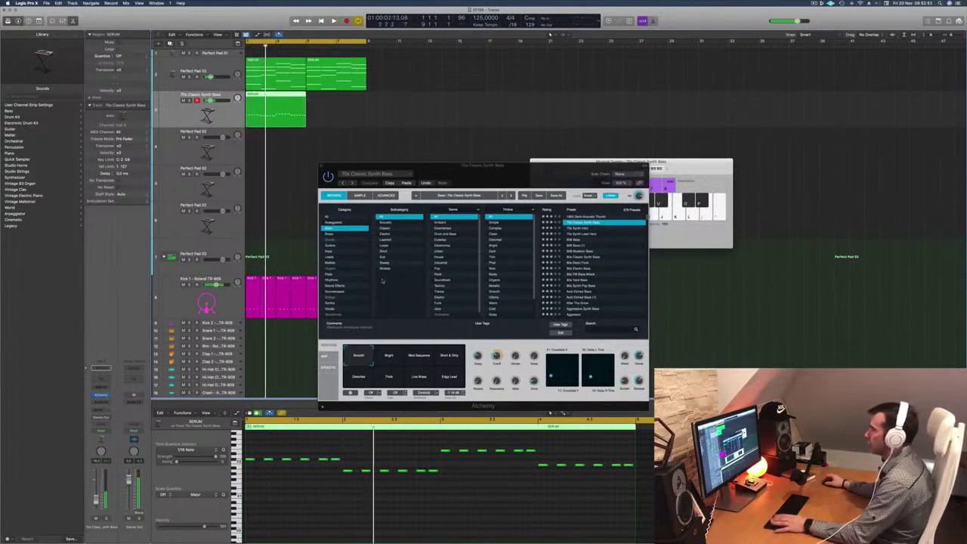
pyautogui.press('Return')
pyautogui.moveTo(493, 167); pyautogui.dragTo(491, 164)
pyautogui.press('Return')
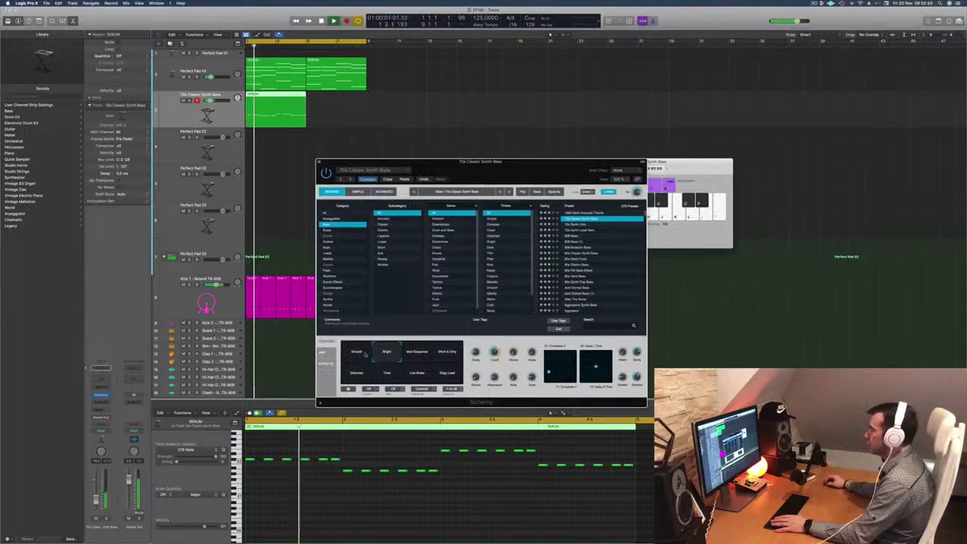
pyautogui.click(591, 213)
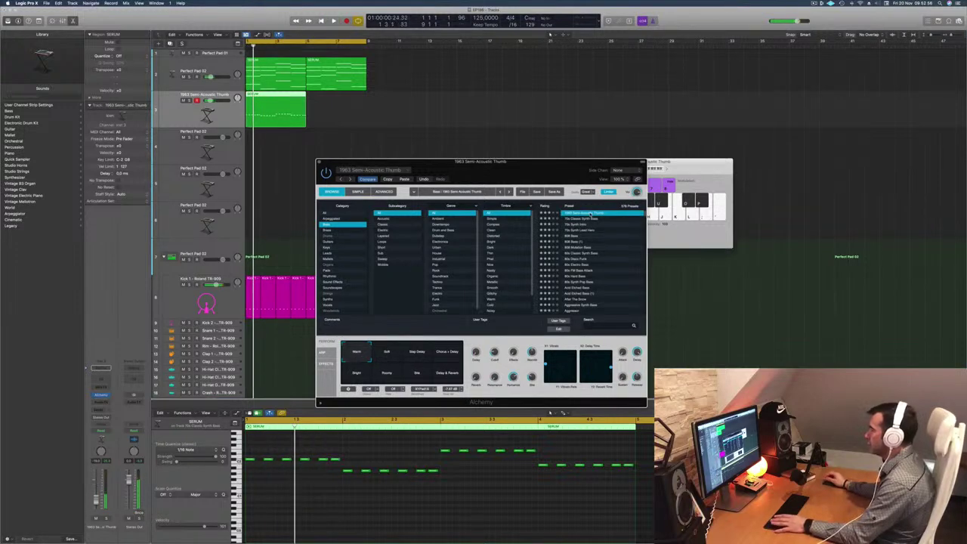
pyautogui.click(586, 218)
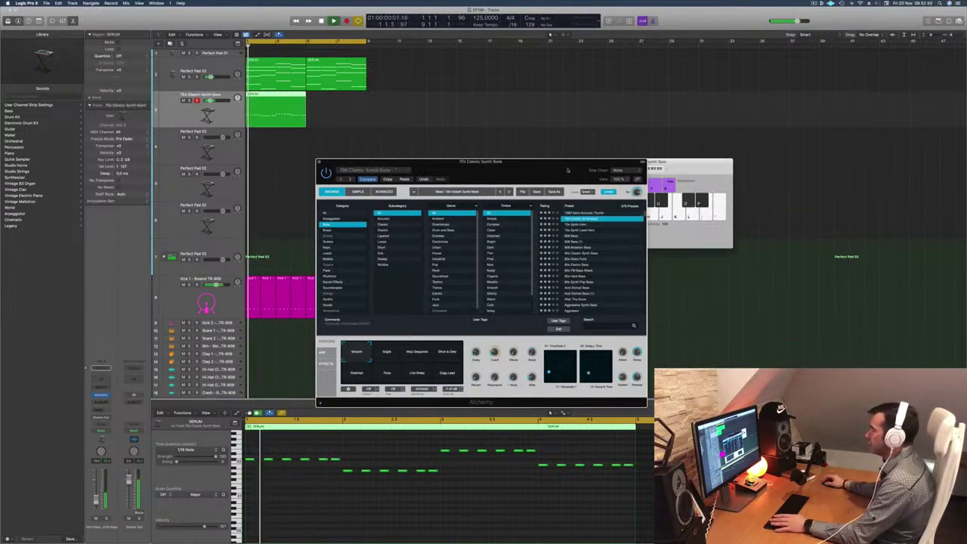
# Step: Try all the bass notes one octave lower, and return them to their original pitch
pyautogui.moveTo(566, 171); pyautogui.dragTo(583, 154)
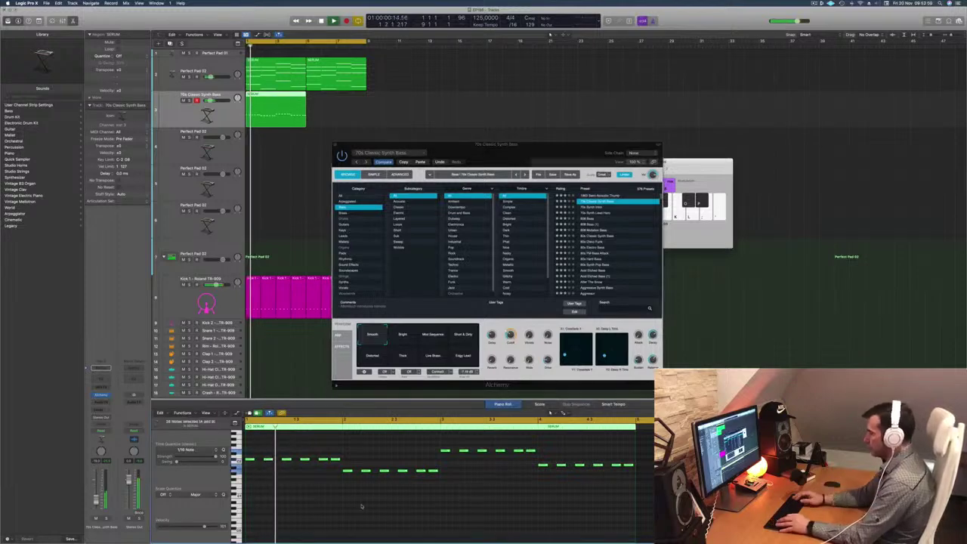
pyautogui.scroll(3, 361, 505)
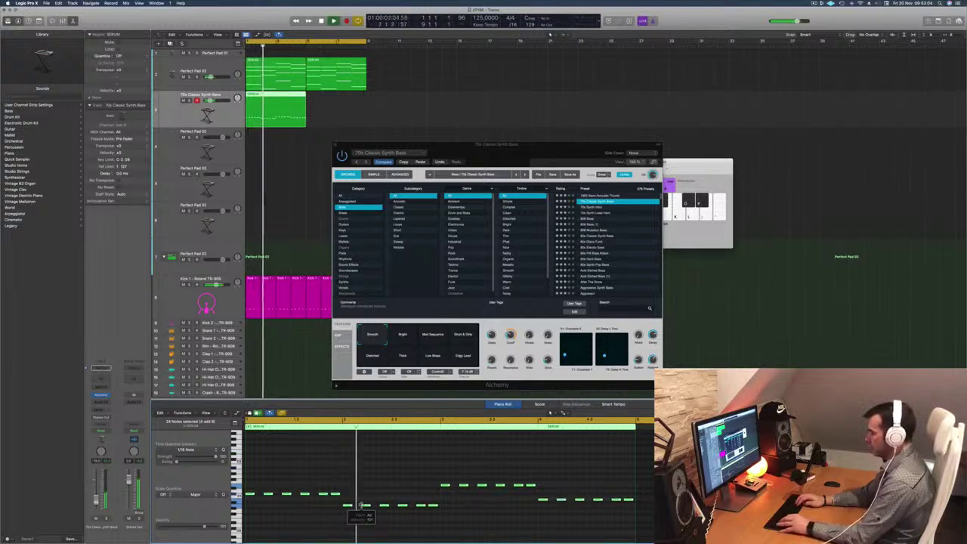
pyautogui.scroll(-3, 361, 504)
# Step: Adjust the Cutoff of the 70s Classic Synth Bass in Alchemy while the loop plays
pyautogui.moveTo(506, 151); pyautogui.dragTo(549, 140)
pyautogui.click(549, 34)
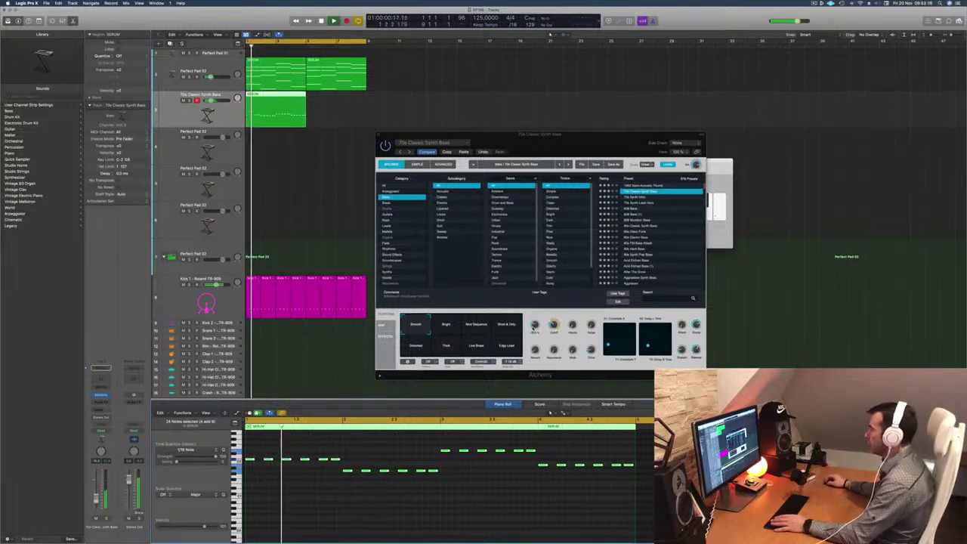
pyautogui.click(554, 311)
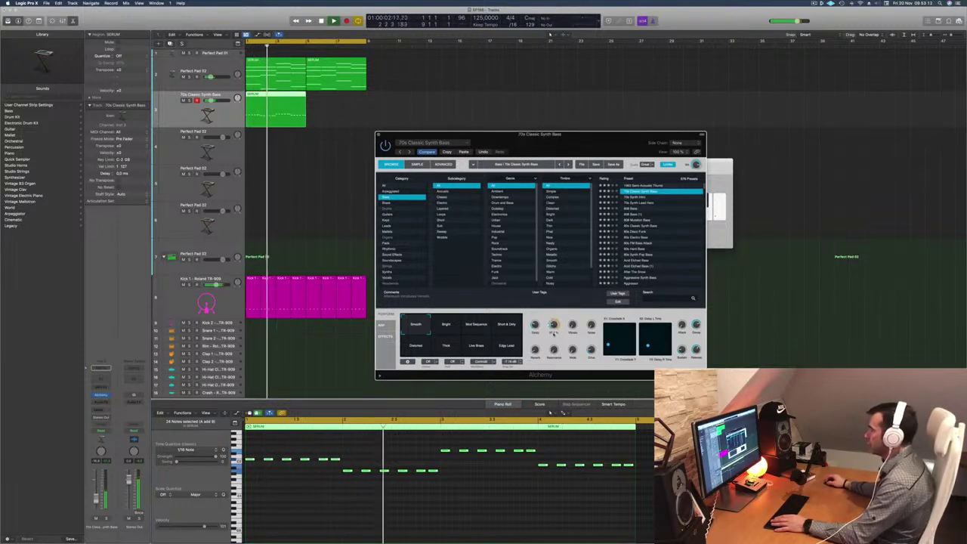
pyautogui.click(550, 412)
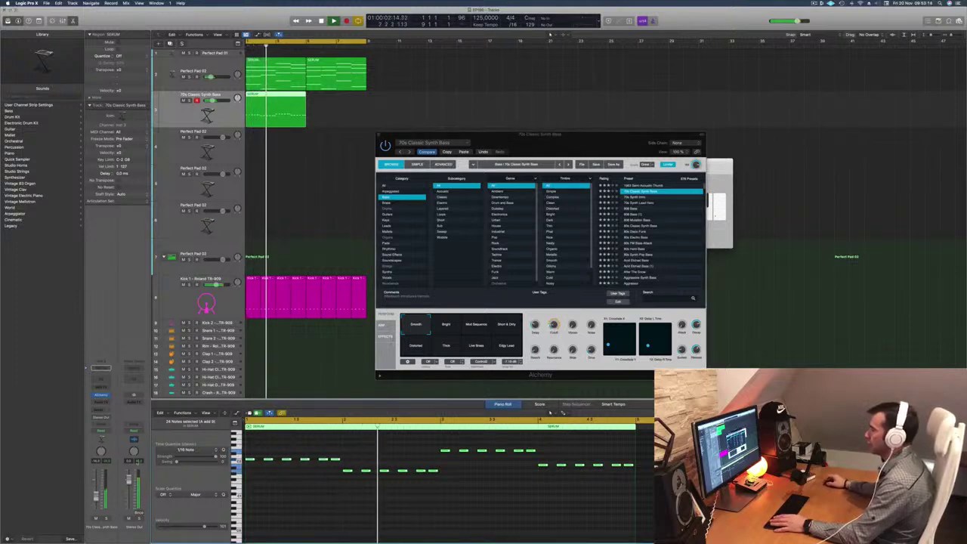
# Step: Copy the four-bar bass region to bar 5 so the bass fills all eight bars
pyautogui.moveTo(520, 131); pyautogui.dragTo(712, 145)
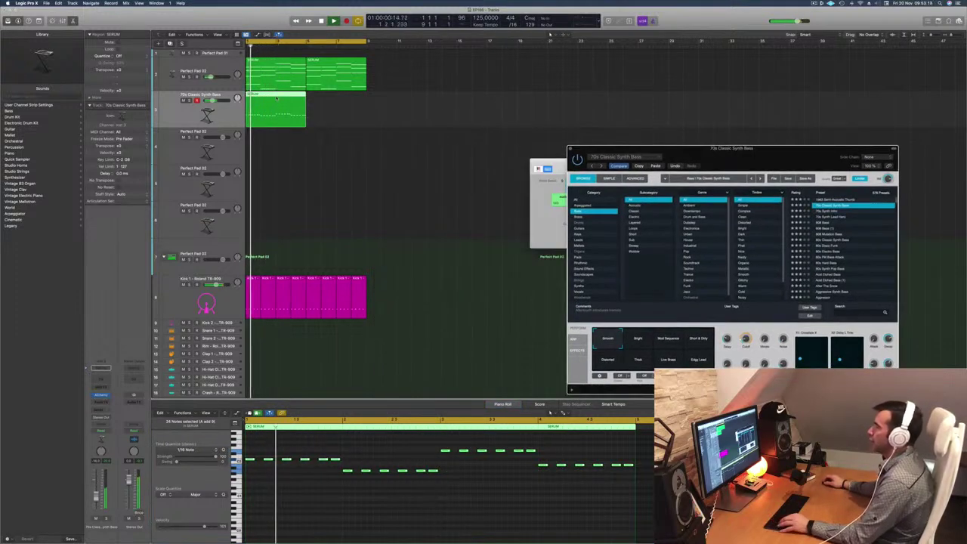
pyautogui.moveTo(278, 96); pyautogui.dragTo(339, 98)
pyautogui.click(340, 141)
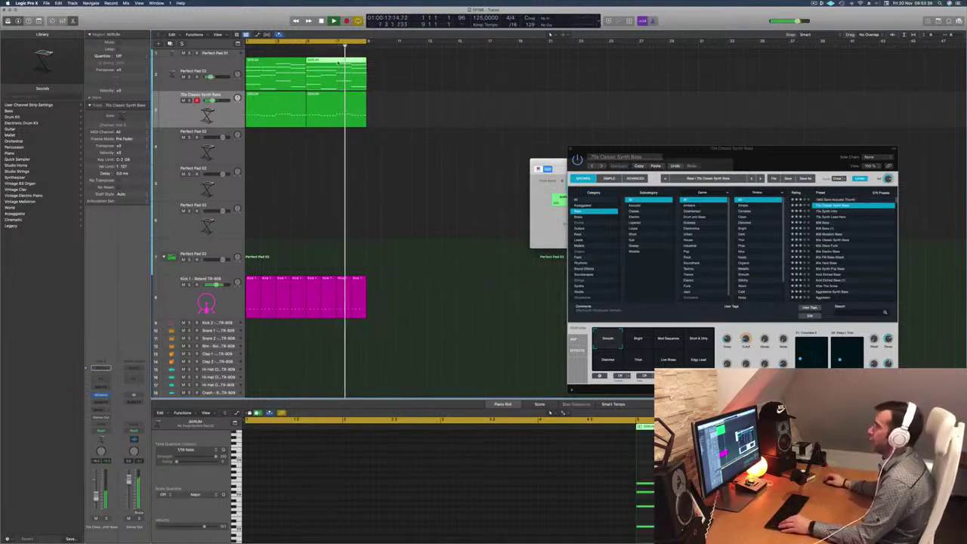
# Step: Copy the second pad region to bar 23 as a spare and delete the lowest chord notes from both pad regions in the loop
pyautogui.moveTo(339, 66); pyautogui.dragTo(610, 66)
pyautogui.click(278, 79)
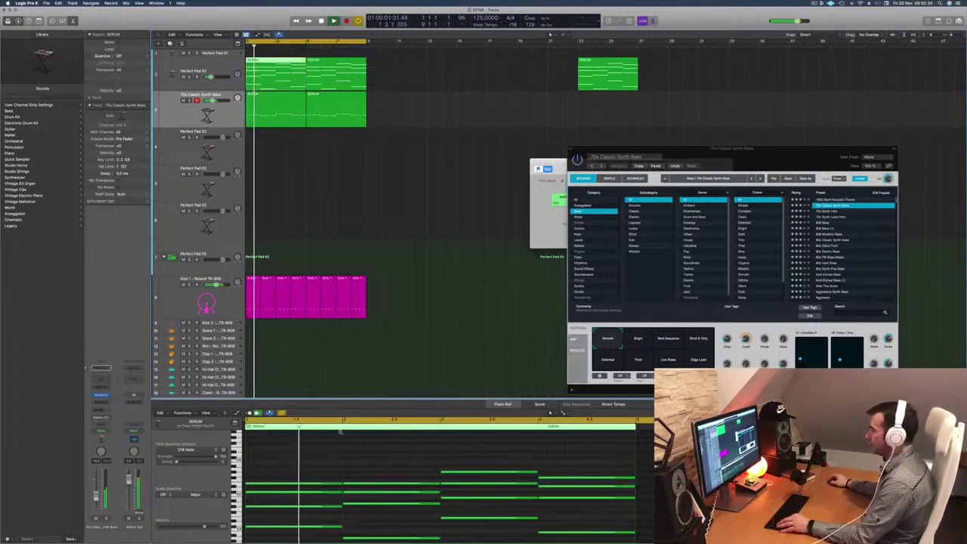
pyautogui.moveTo(325, 510); pyautogui.dragTo(551, 529)
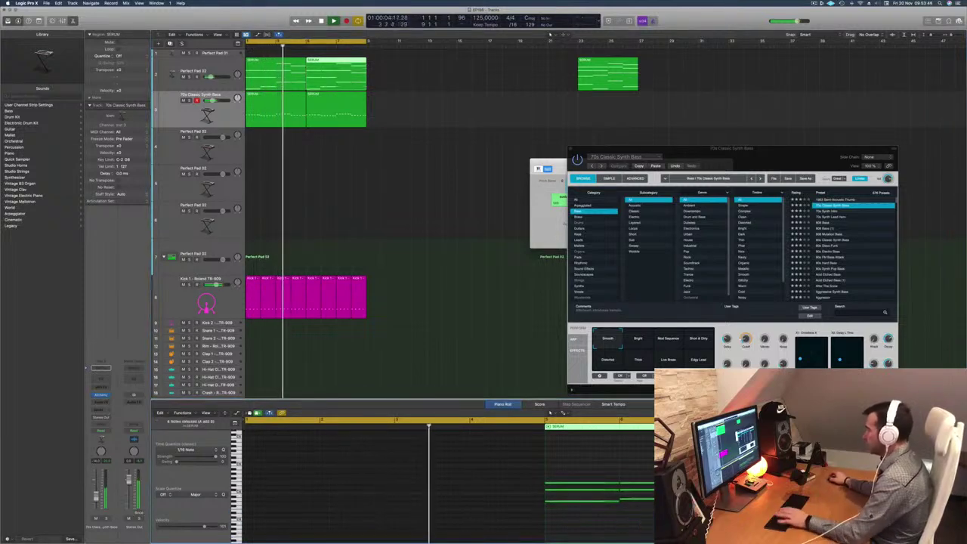
# Step: Select the pad track and play the loop from the start to hear the chords without their lowest notes
pyautogui.press('space')
pyautogui.click(198, 71)
pyautogui.press('space')
pyautogui.press('space')
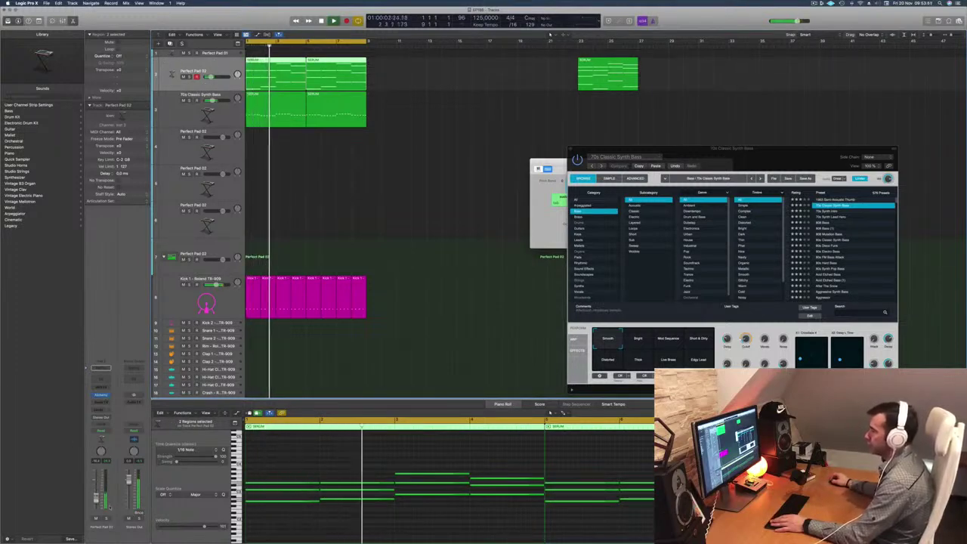
pyautogui.press('s')
pyautogui.press('Return')
pyautogui.press('space')
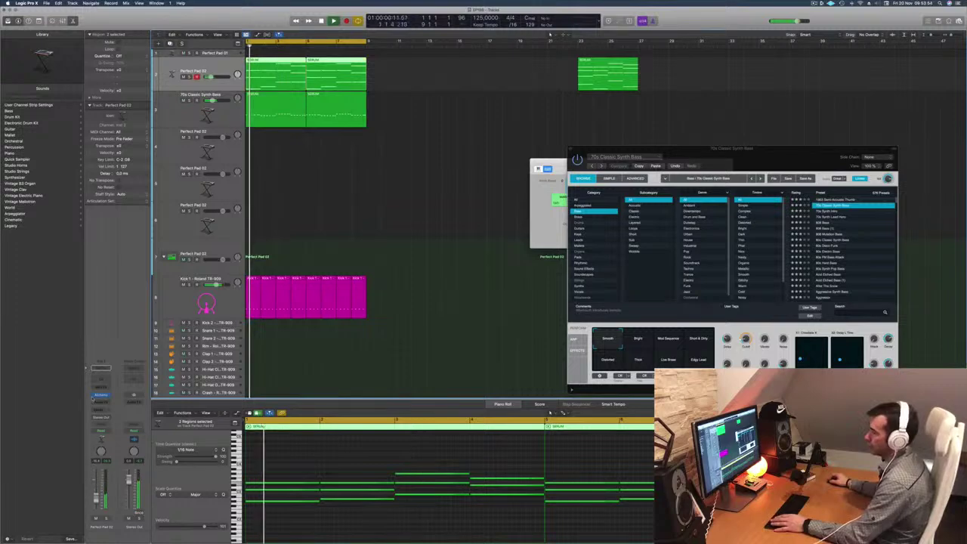
# Step: Audition the Flanger, Clear, Tubular and Warm variations of the Perfect Pad 02 sound in Alchemy, return to Hollow and close the instrument window
pyautogui.press('Return')
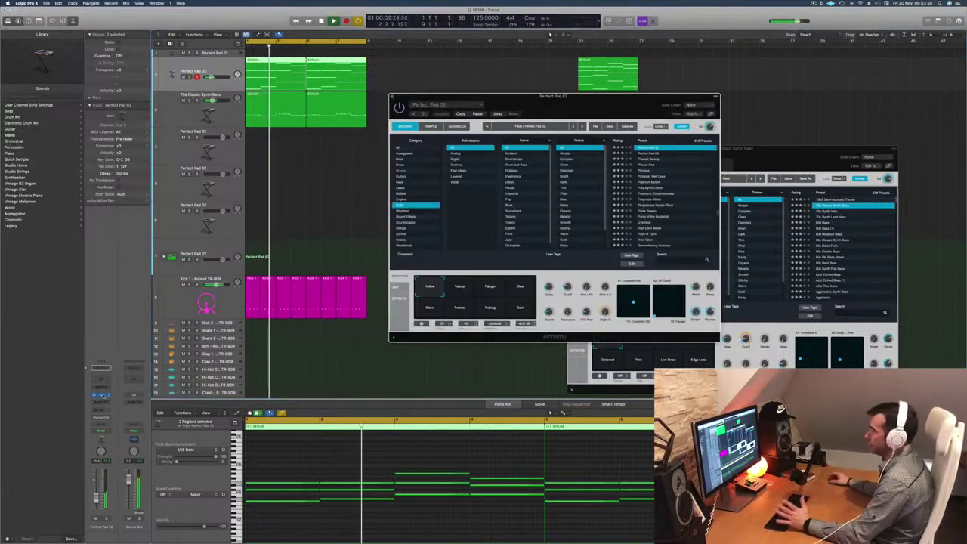
pyautogui.moveTo(584, 103); pyautogui.dragTo(535, 97)
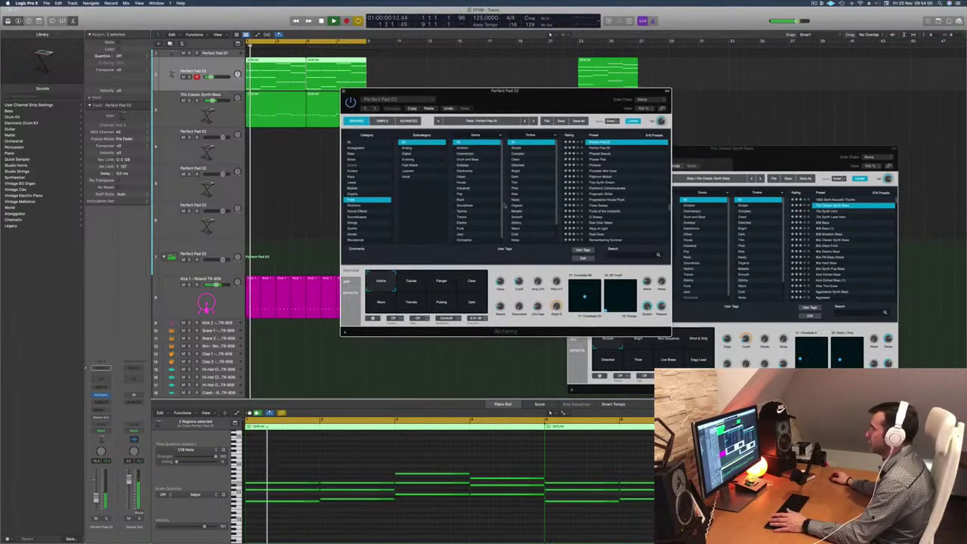
pyautogui.click(444, 284)
pyautogui.click(471, 283)
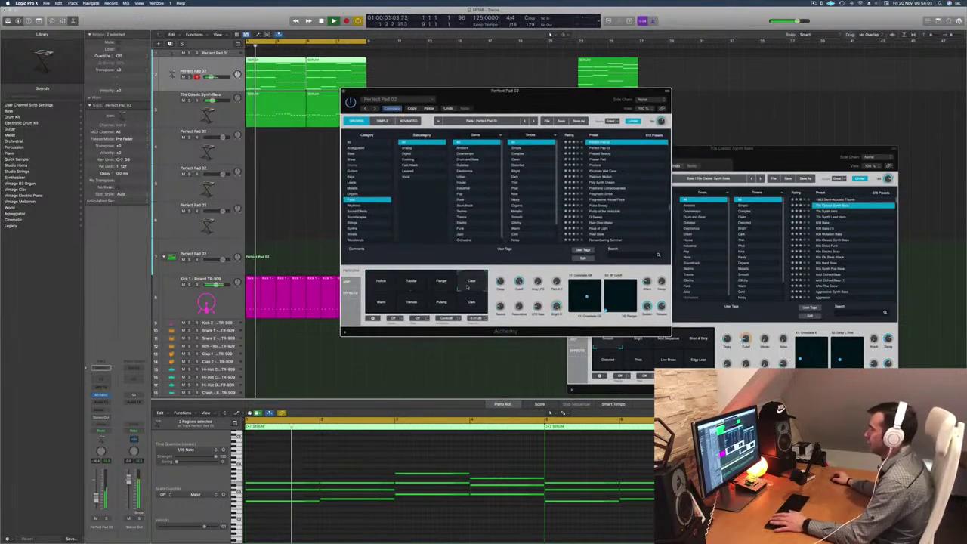
pyautogui.click(407, 284)
pyautogui.click(381, 282)
pyautogui.click(381, 303)
pyautogui.click(381, 281)
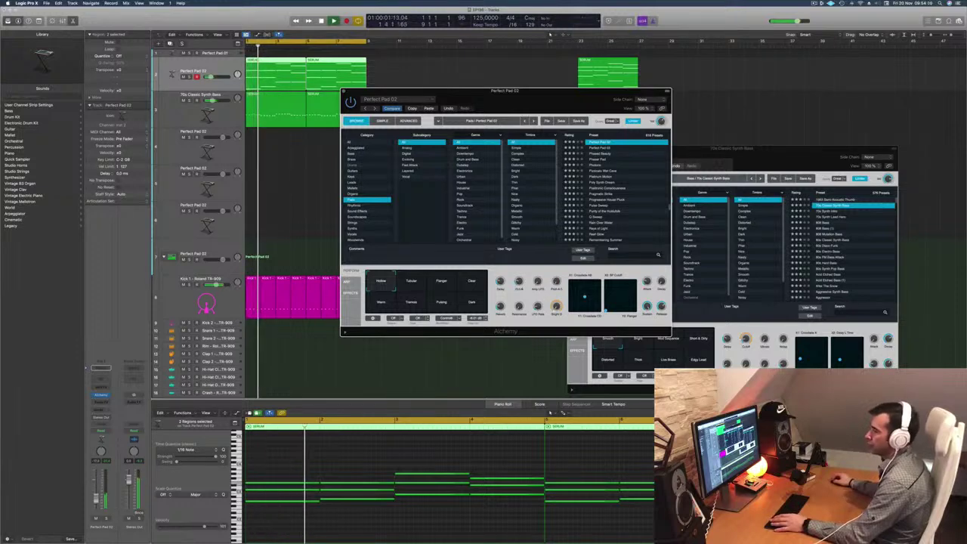
pyautogui.moveTo(349, 91); pyautogui.dragTo(344, 188)
pyautogui.click(338, 188)
pyautogui.click(301, 154)
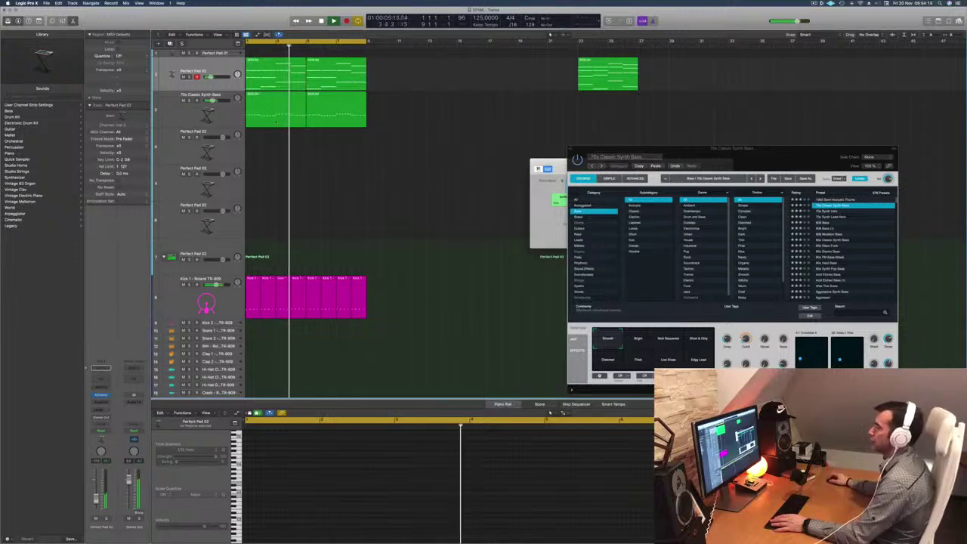
# Step: Move the spare pad region from bar 23 to bar 1 on the track below the bass and shorten all its notes to stabs
pyautogui.click(276, 75)
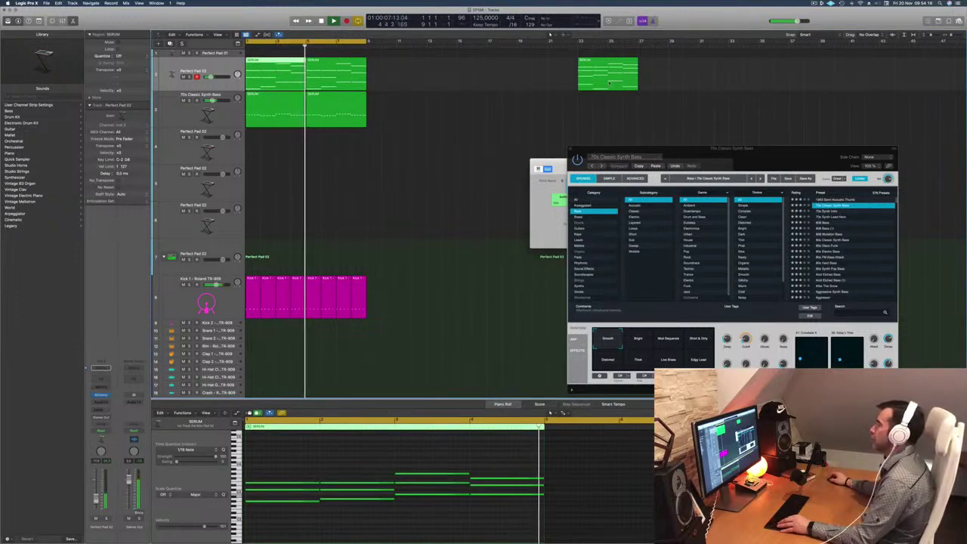
pyautogui.moveTo(609, 81); pyautogui.dragTo(277, 152)
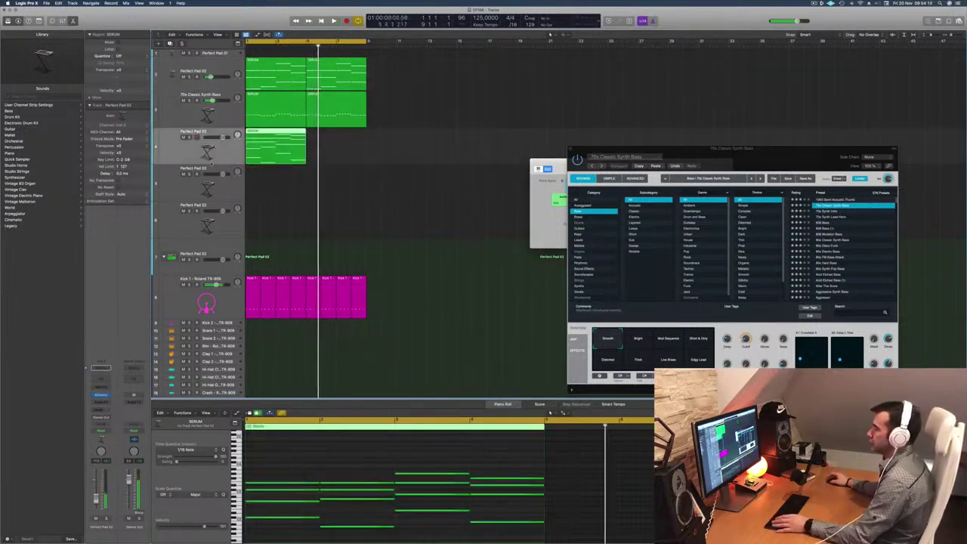
pyautogui.moveTo(339, 474); pyautogui.dragTo(475, 515)
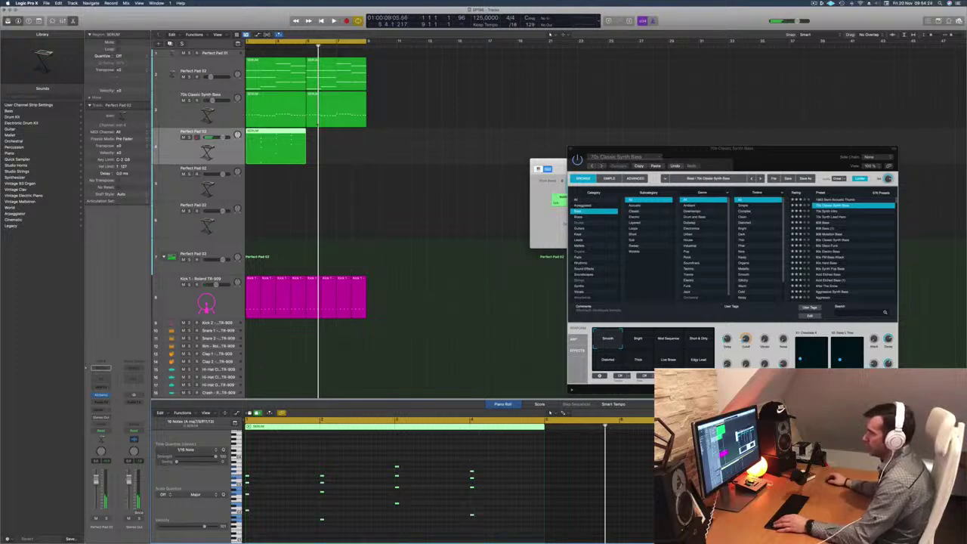
# Step: Repeat the stab region once to fill the eight-bar loop, select both stab regions and open their track's Alchemy instrument
pyautogui.press('super+r')
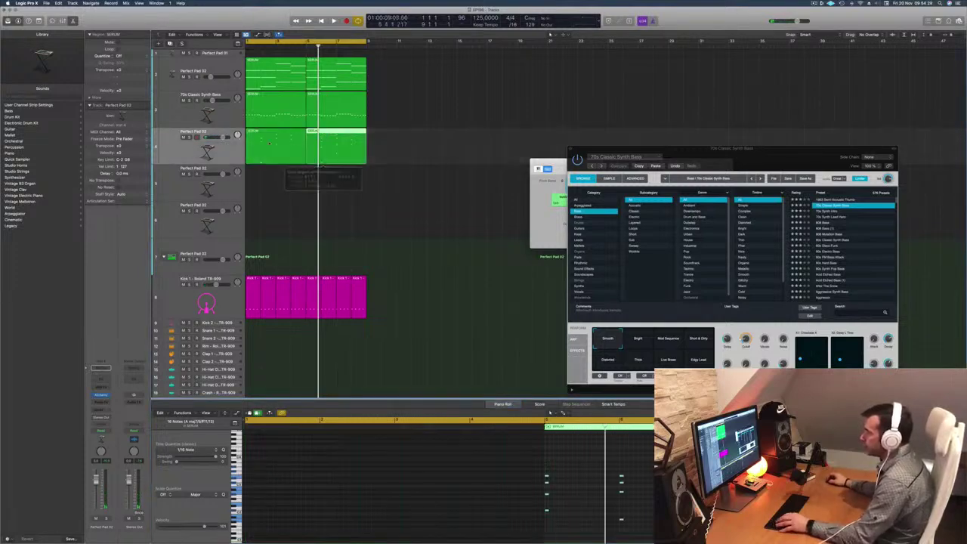
pyautogui.click(188, 151)
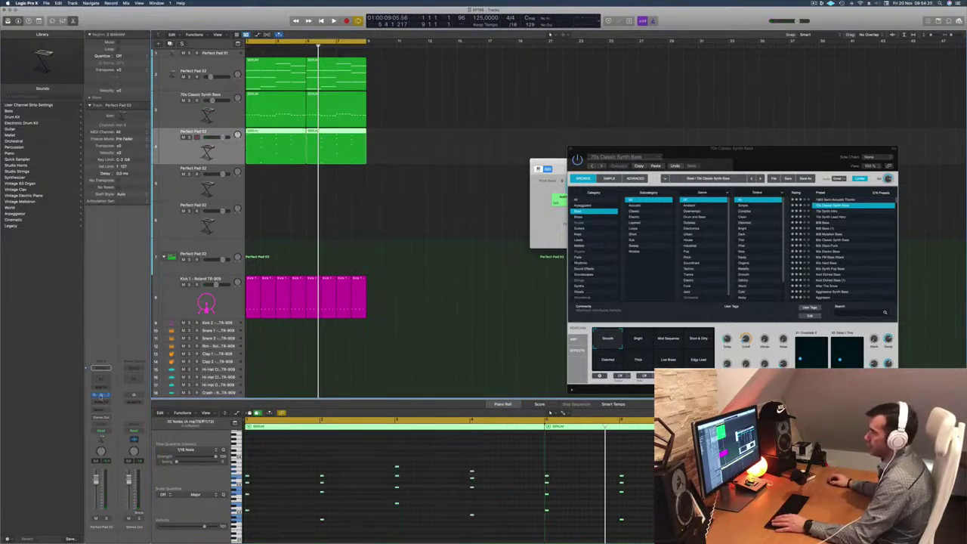
pyautogui.click(102, 395)
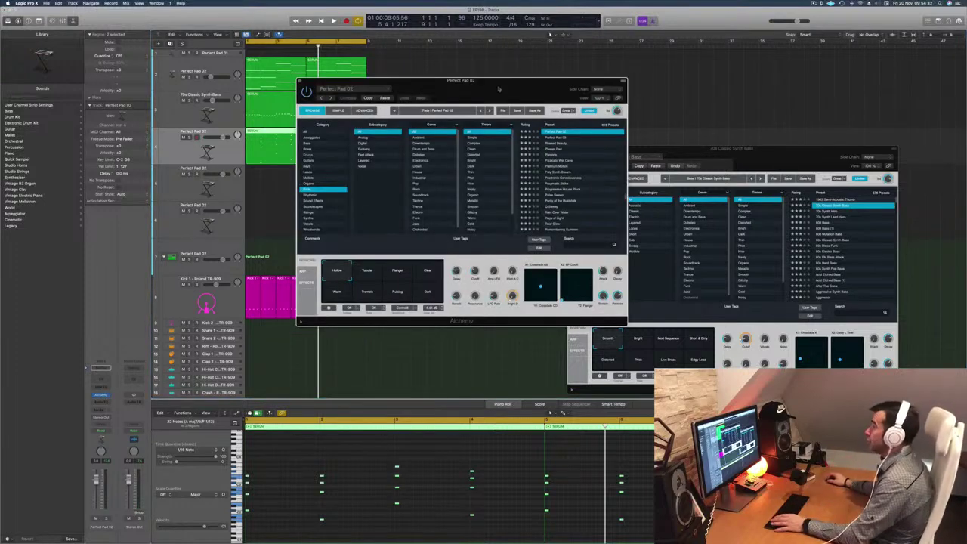
pyautogui.moveTo(500, 90); pyautogui.dragTo(475, 84)
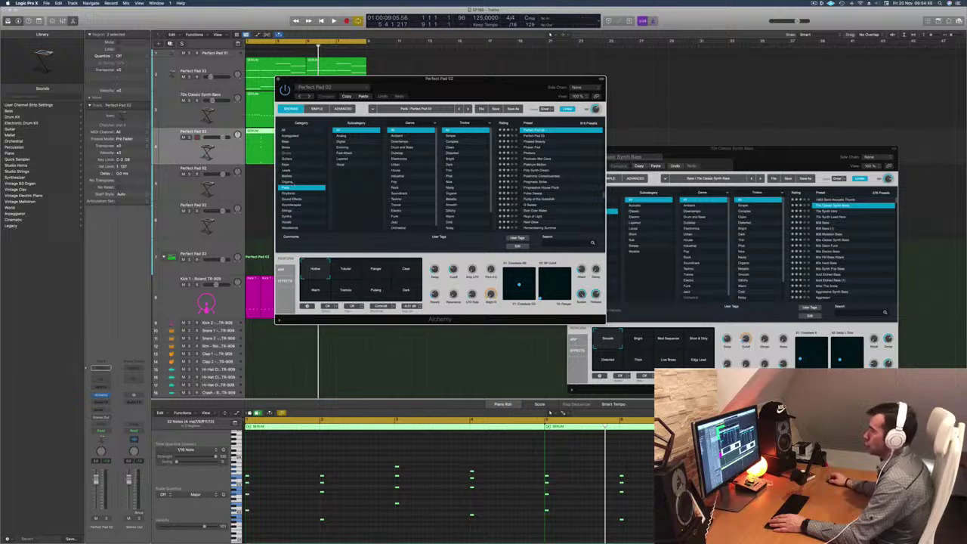
# Step: From the Organs category try Splashy Keys, load Sun Setting in Bora Bora for the stabs and lower the track's volume during playback
pyautogui.press('Up')
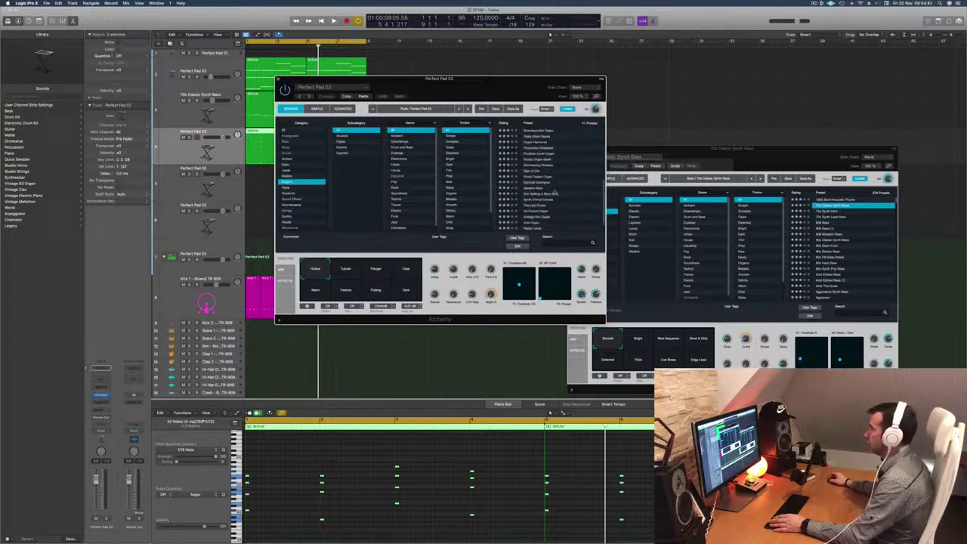
pyautogui.moveTo(450, 318); pyautogui.dragTo(568, 319)
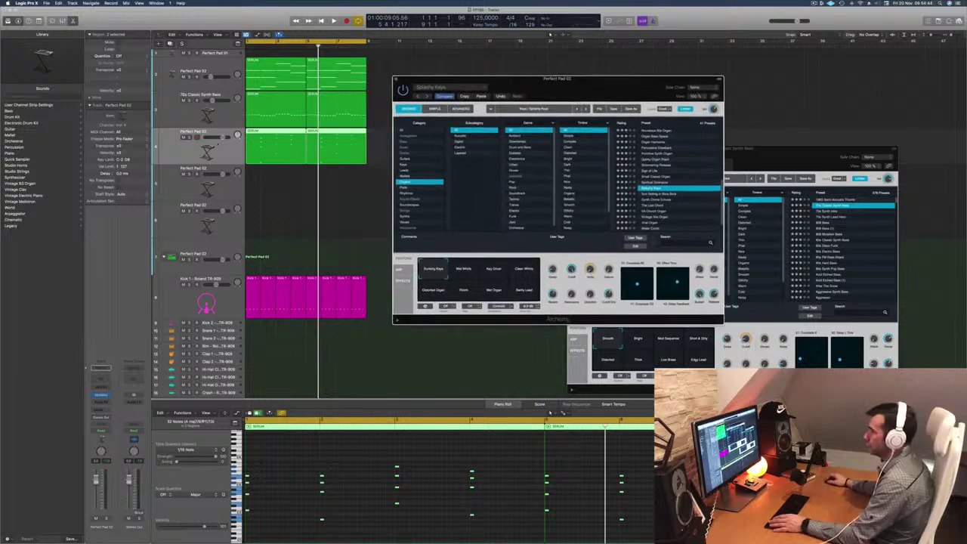
pyautogui.moveTo(96, 479); pyautogui.dragTo(96, 492)
pyautogui.press('space')
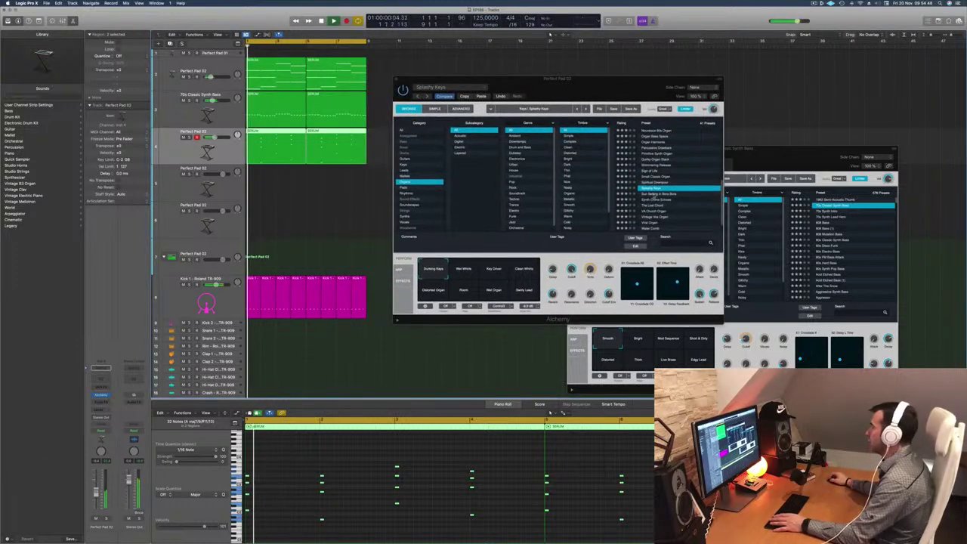
pyautogui.click(654, 194)
pyautogui.moveTo(585, 87); pyautogui.dragTo(617, 85)
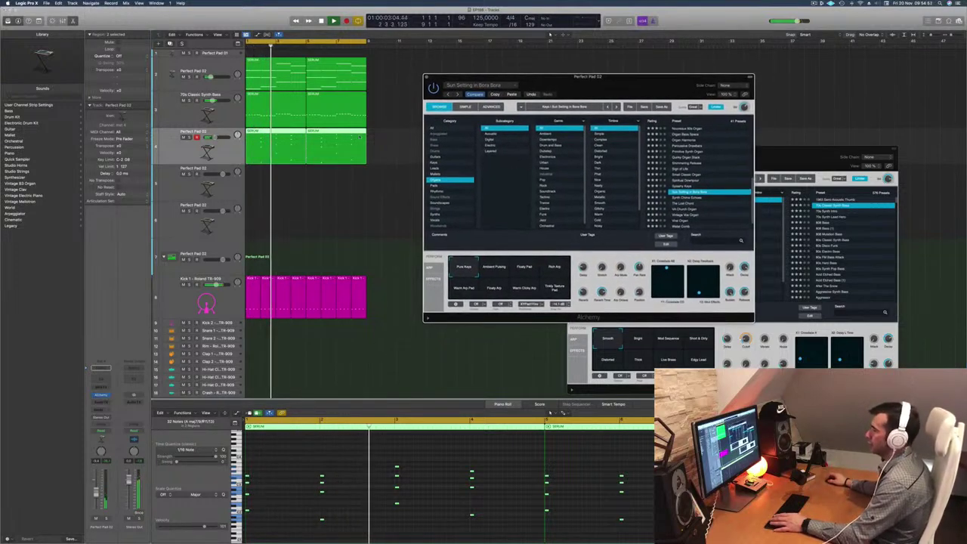
pyautogui.moveTo(97, 498); pyautogui.dragTo(97, 495)
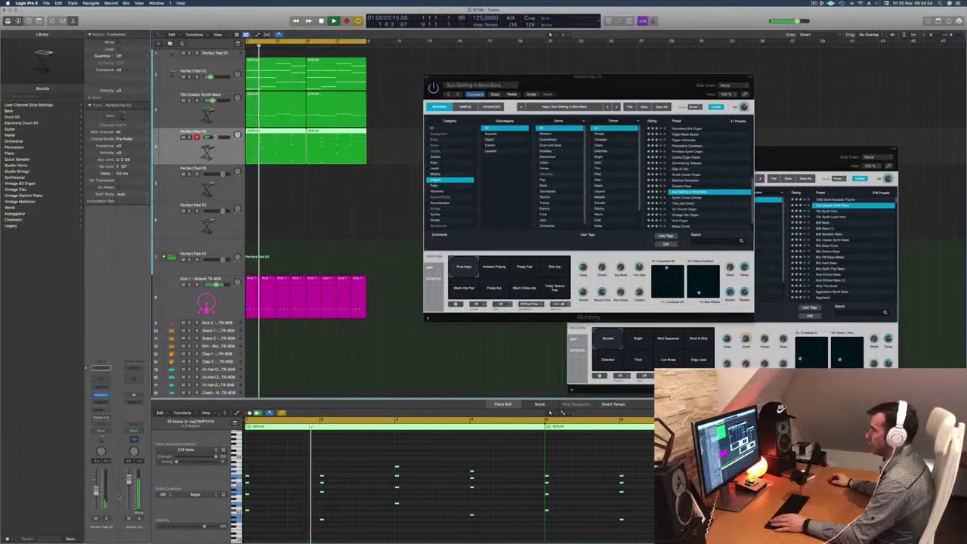
# Step: Copy all the chord stabs in both regions about one and a half beats later in each bar and play the result
pyautogui.click(290, 492)
pyautogui.scroll(3, 288, 486)
pyautogui.hscroll(-3, 293, 481)
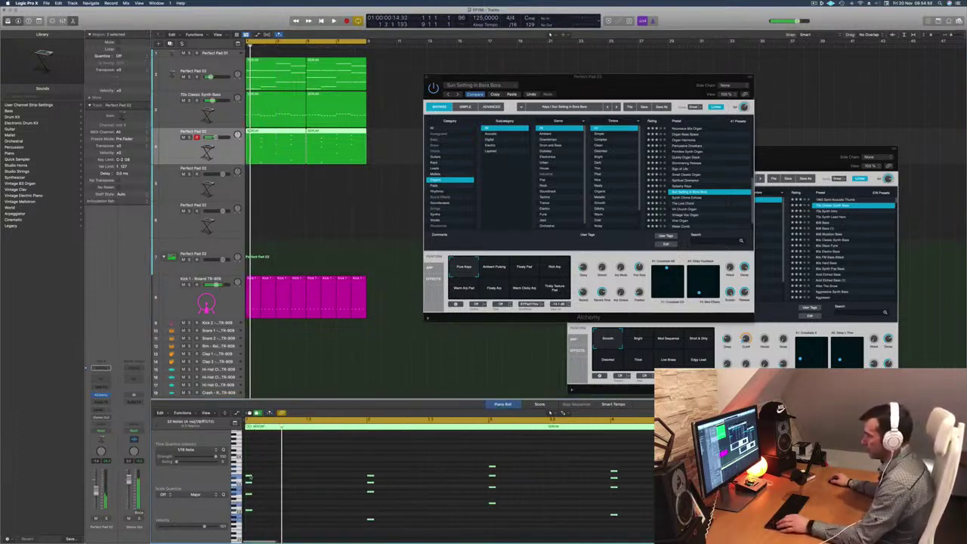
pyautogui.moveTo(248, 478); pyautogui.dragTo(294, 479)
pyautogui.press('space')
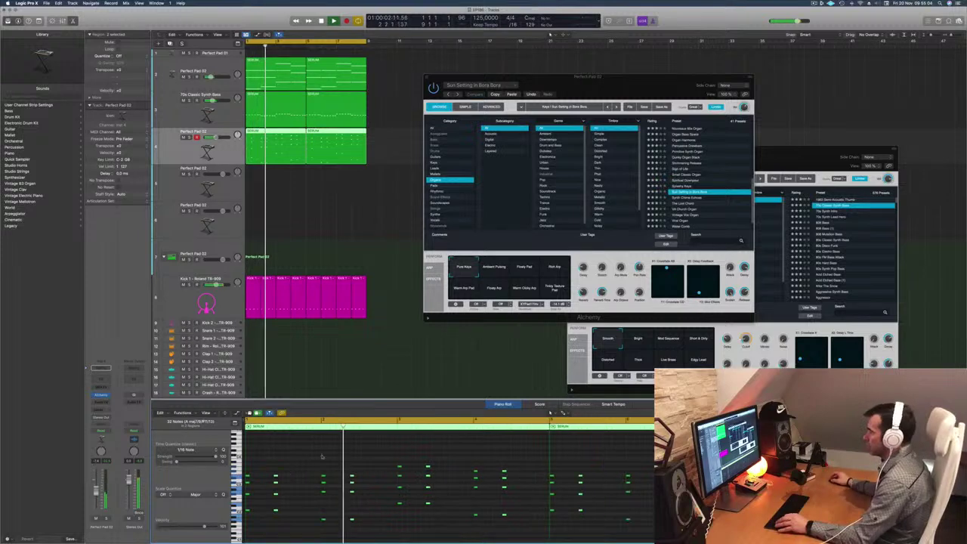
# Step: Close the stab instrument window and replay the loop with the 70s Classic Synth Bass settings in view
pyautogui.click(549, 82)
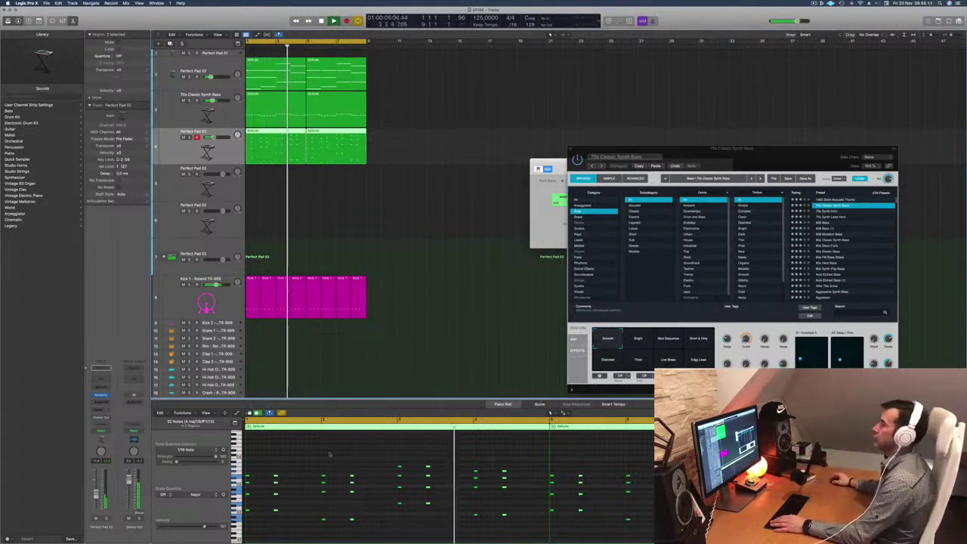
pyautogui.moveTo(751, 148); pyautogui.dragTo(600, 114)
pyautogui.press('space')
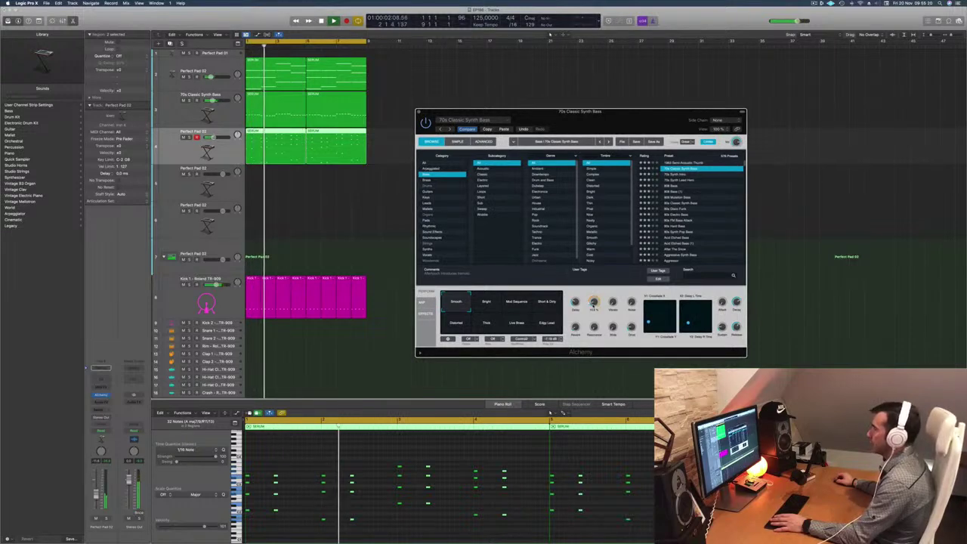
# Step: Reopen the stab track's Alchemy and audition every Sun Setting in Bora Bora variation from Ambient Pulsing to Tinkly Texture Pad during playback
pyautogui.click(125, 214)
pyautogui.press('Return')
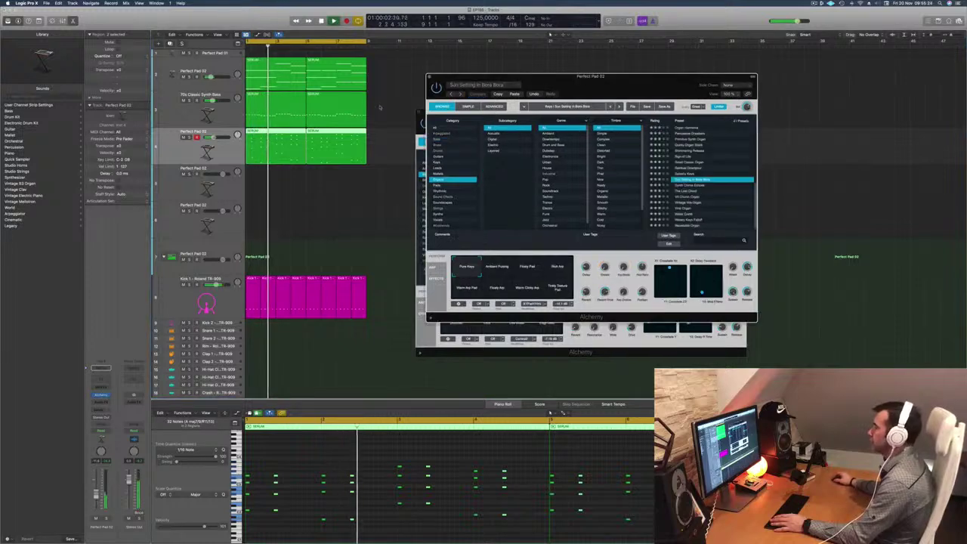
pyautogui.moveTo(610, 83); pyautogui.dragTo(552, 145)
pyautogui.press('space')
pyautogui.click(442, 328)
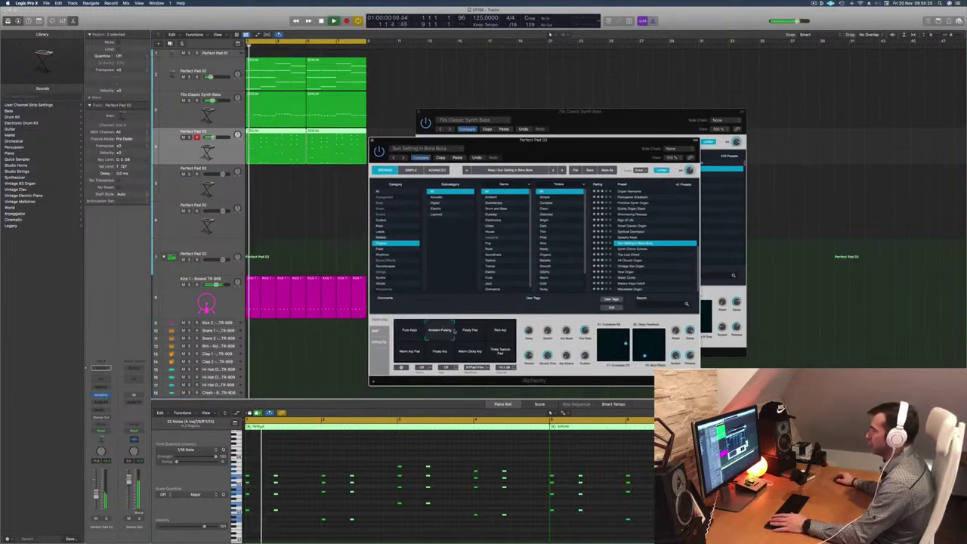
pyautogui.click(471, 331)
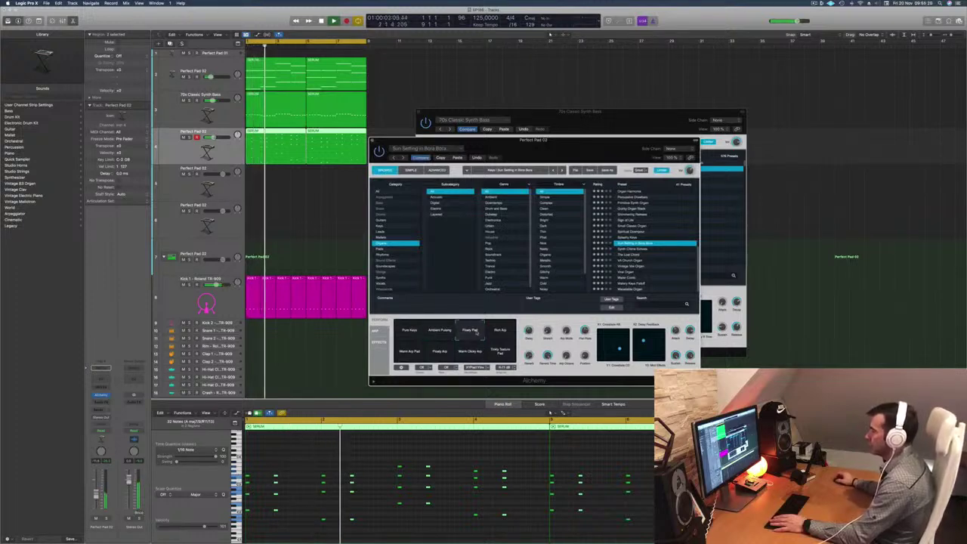
pyautogui.click(502, 330)
pyautogui.click(406, 355)
pyautogui.click(439, 351)
pyautogui.click(470, 352)
pyautogui.click(498, 351)
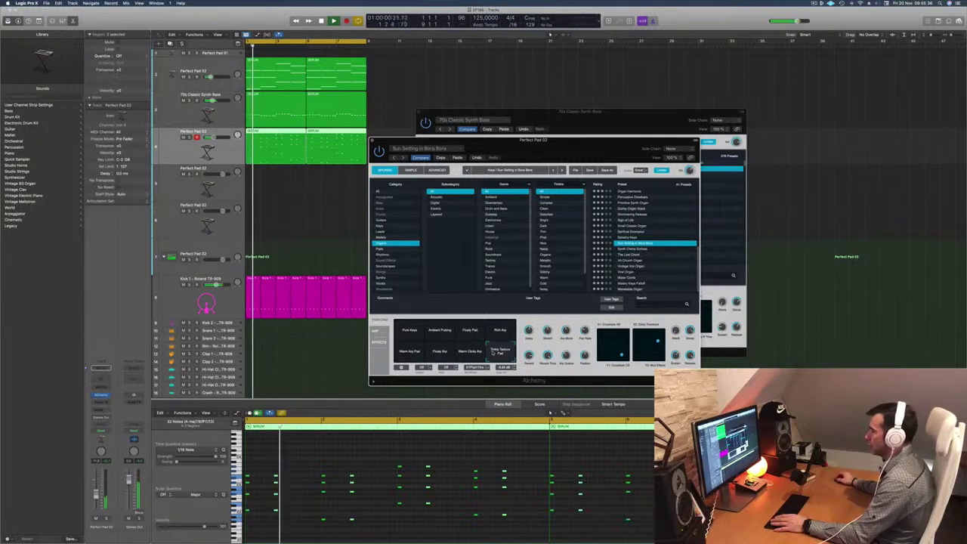
# Step: Compare the Pure Keys and Ambient Pulsing variations in the playing loop and choose Ambient Pulsing for the stabs
pyautogui.click(429, 329)
pyautogui.click(409, 332)
pyautogui.click(446, 331)
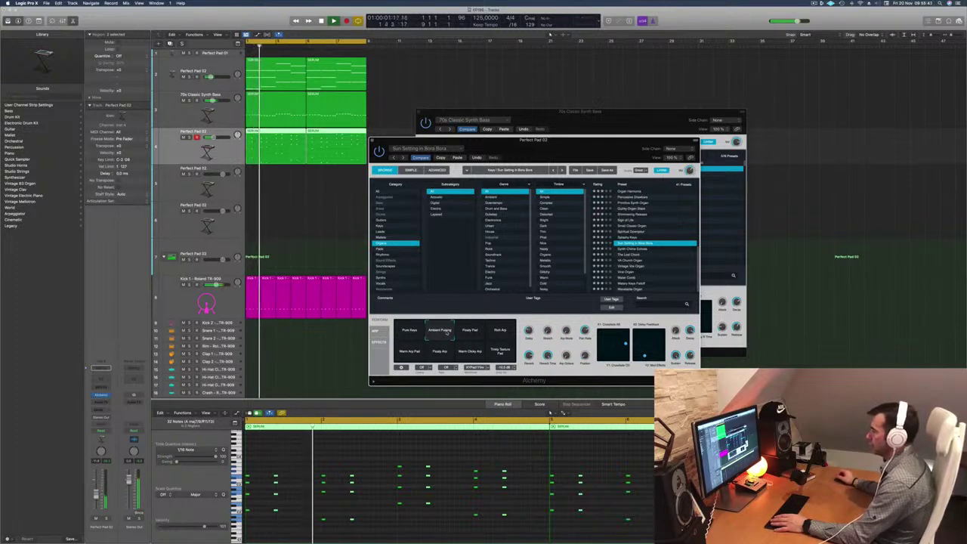
pyautogui.click(411, 333)
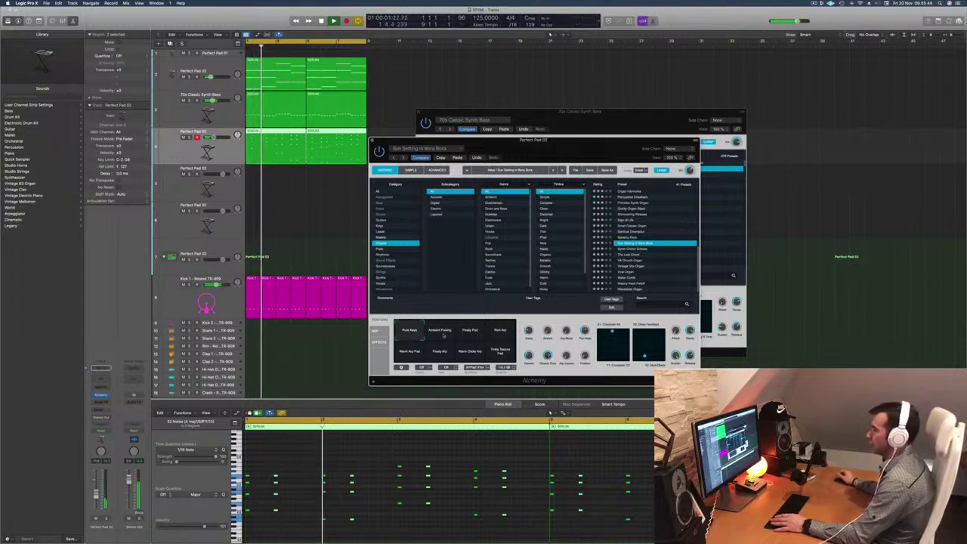
pyautogui.click(443, 335)
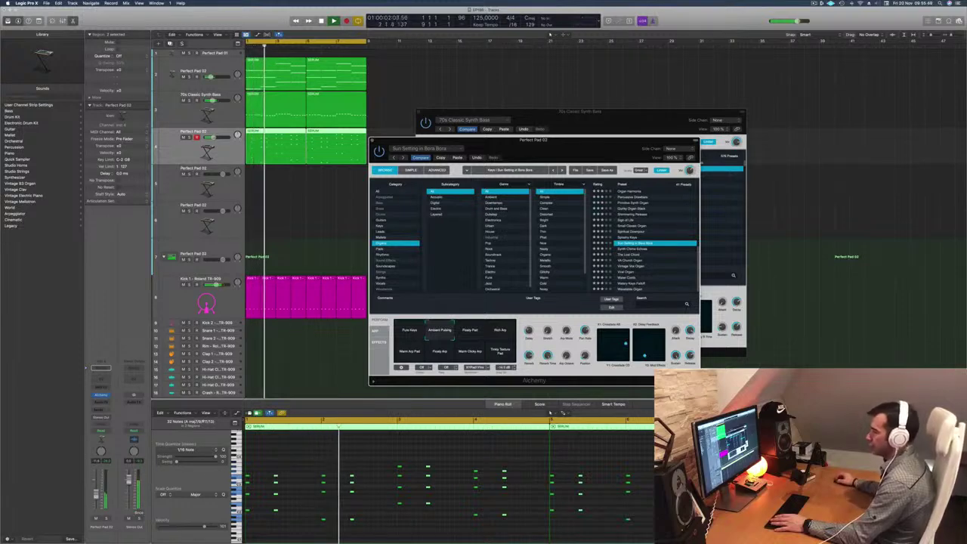
pyautogui.click(549, 413)
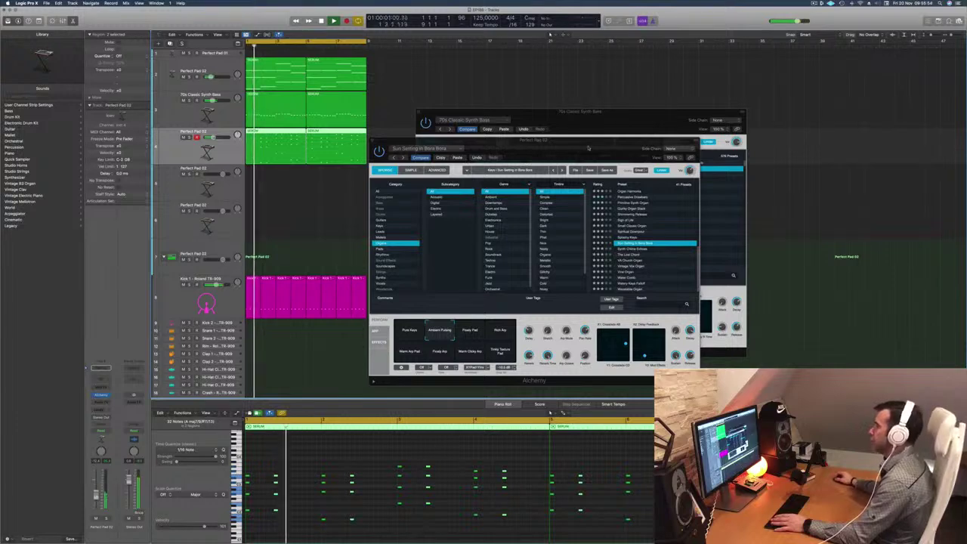
pyautogui.moveTo(587, 148); pyautogui.dragTo(582, 146)
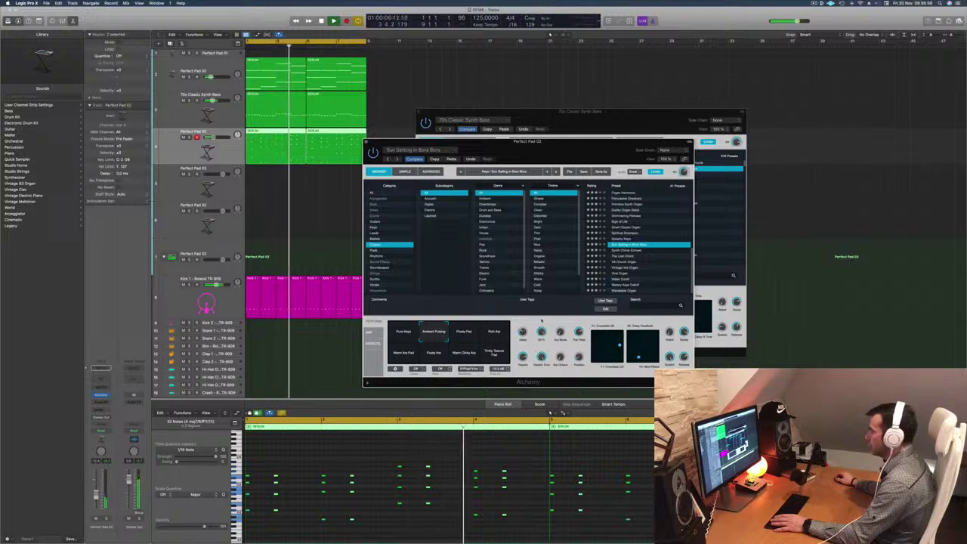
# Step: Adjust the performance knob beside Delay for the stab sound while replaying the loop from the start, and close both Alchemy windows
pyautogui.press('Return')
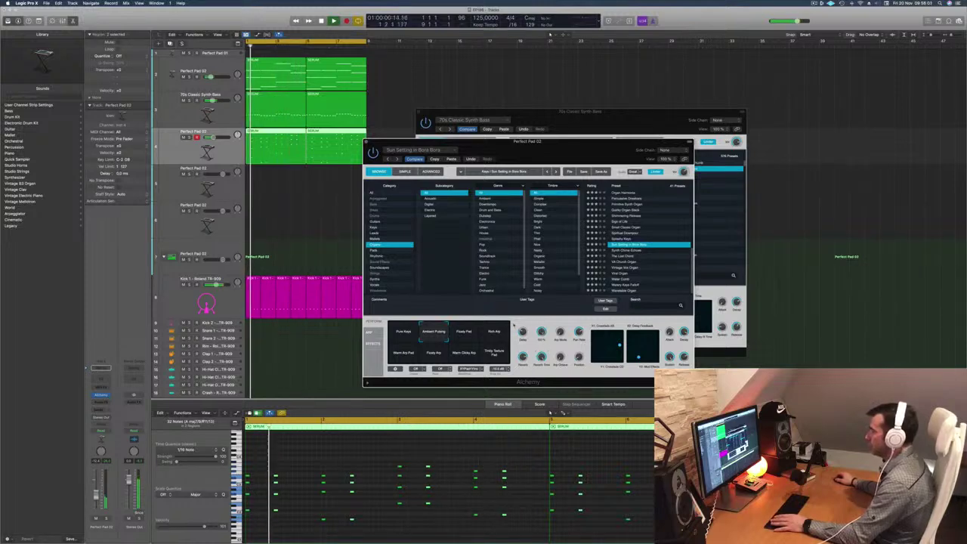
pyautogui.press('Return')
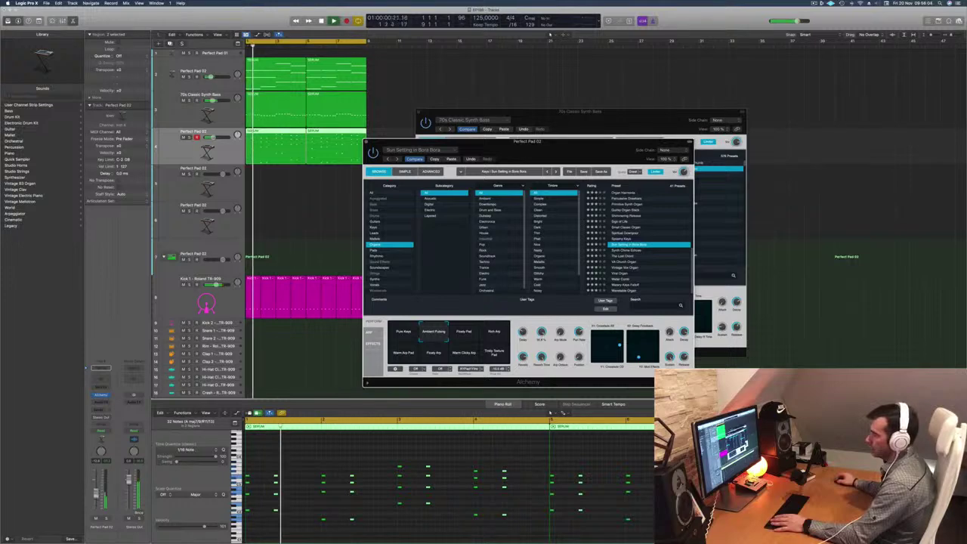
pyautogui.press('Return')
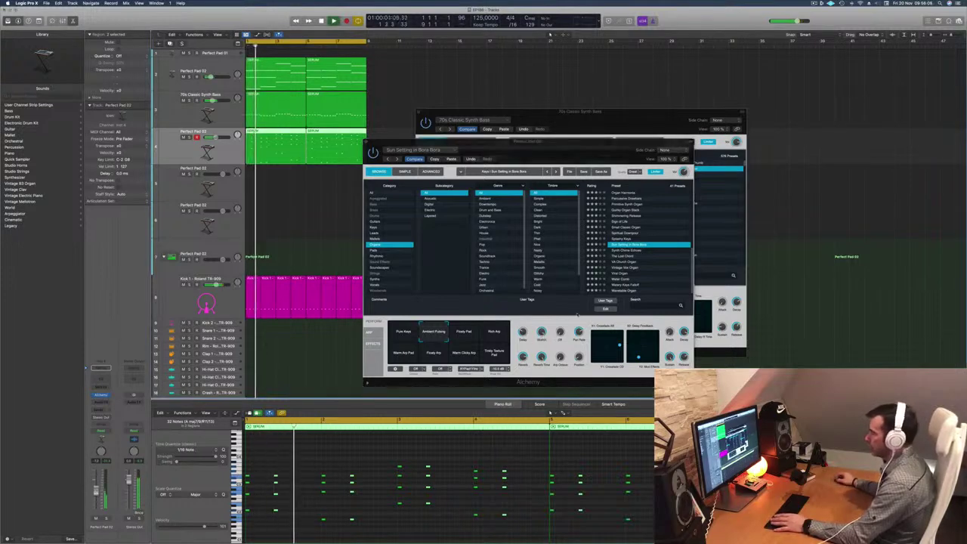
pyautogui.click(541, 333)
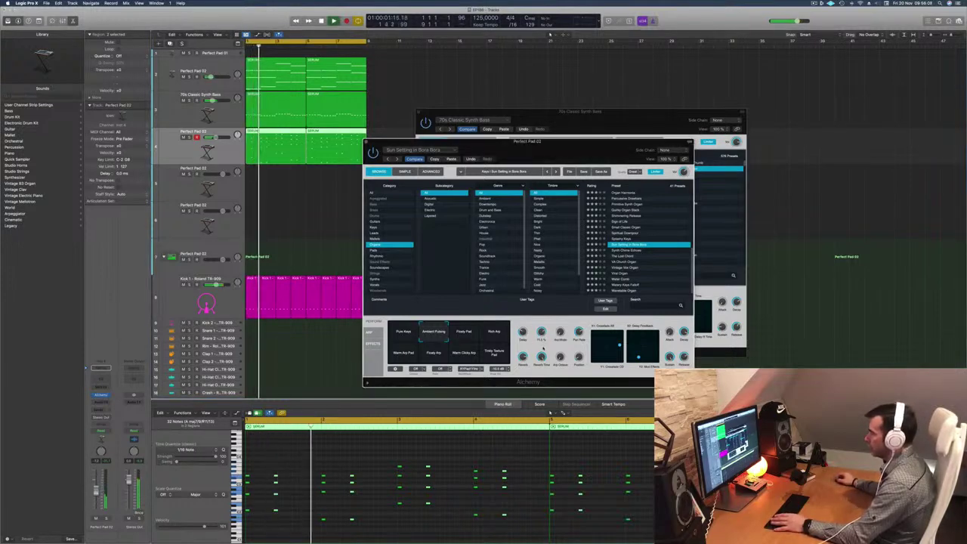
pyautogui.press('Return')
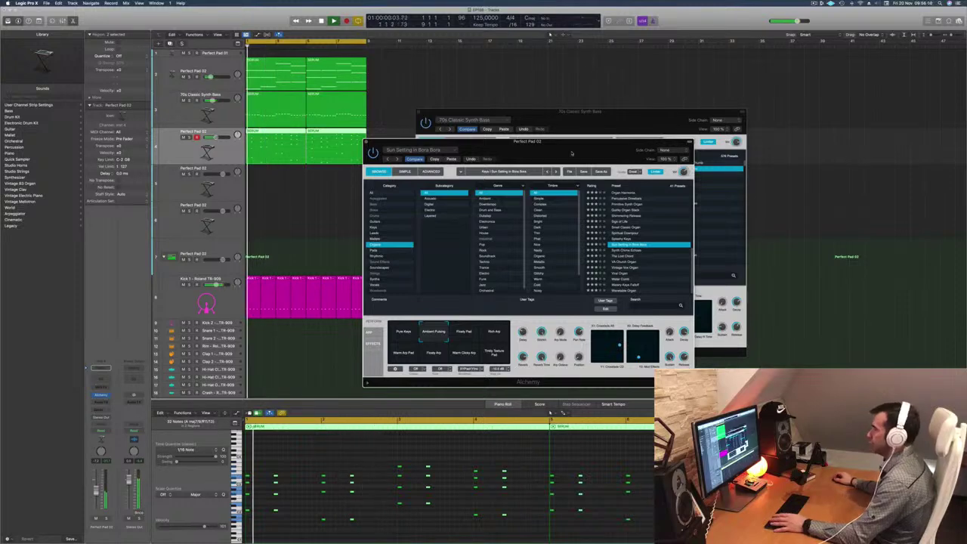
pyautogui.moveTo(559, 156); pyautogui.dragTo(638, 162)
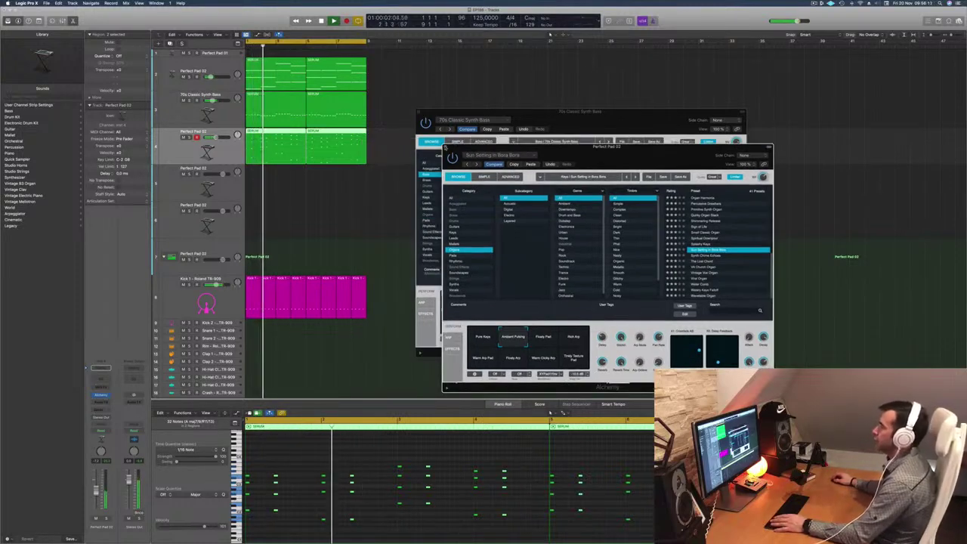
pyautogui.click(445, 148)
pyautogui.moveTo(572, 112); pyautogui.dragTo(561, 114)
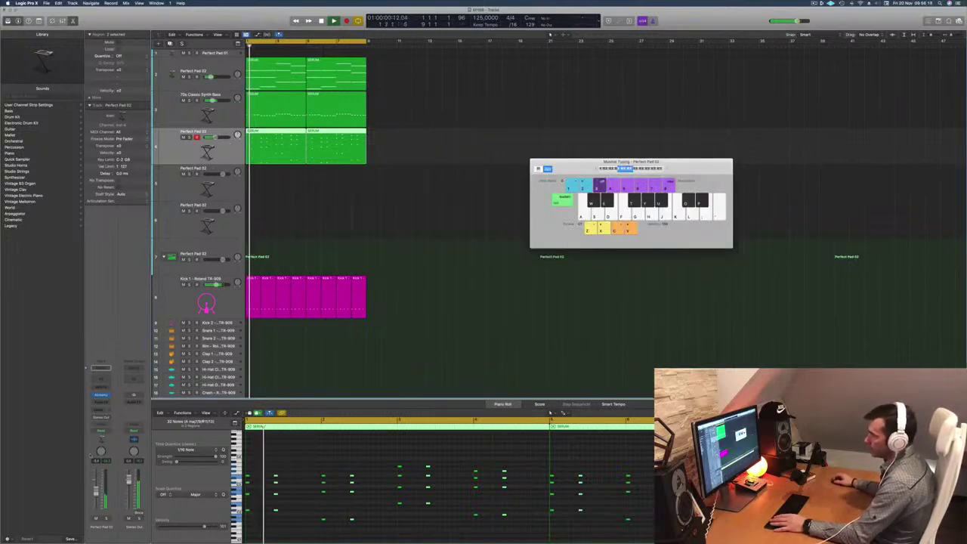
# Step: Add a Channel EQ to the stab track and enable its low-cut filter at 178 Hz
pyautogui.doubleClick(101, 377)
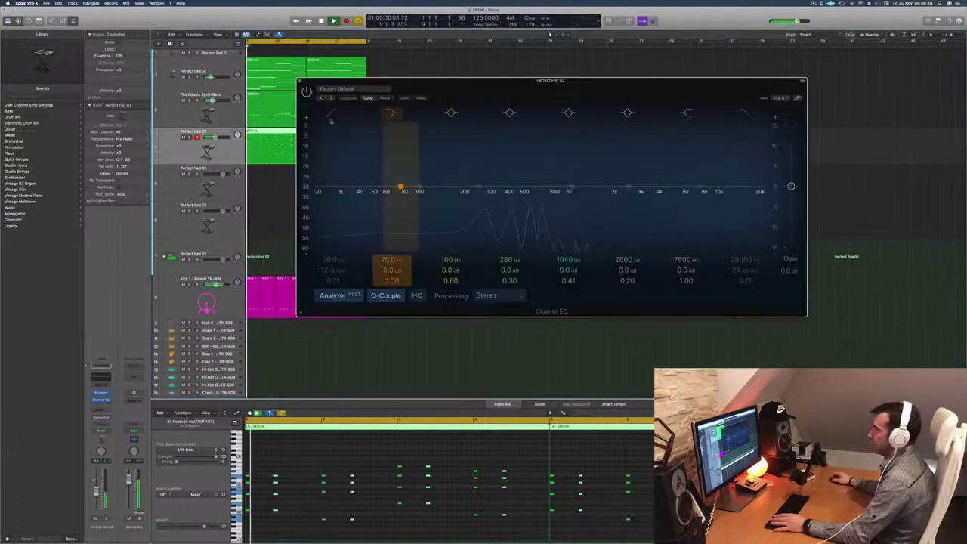
pyautogui.moveTo(337, 163); pyautogui.dragTo(468, 168)
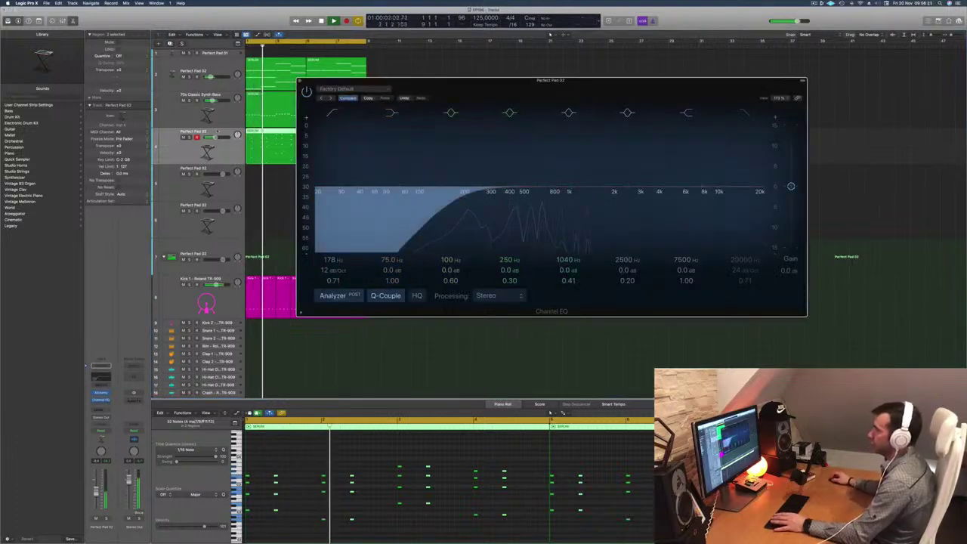
# Step: Add a Channel EQ to the pad track with a low cut at 214 Hz and a Q of 0.93, and close its window
pyautogui.click(228, 69)
pyautogui.press('Return')
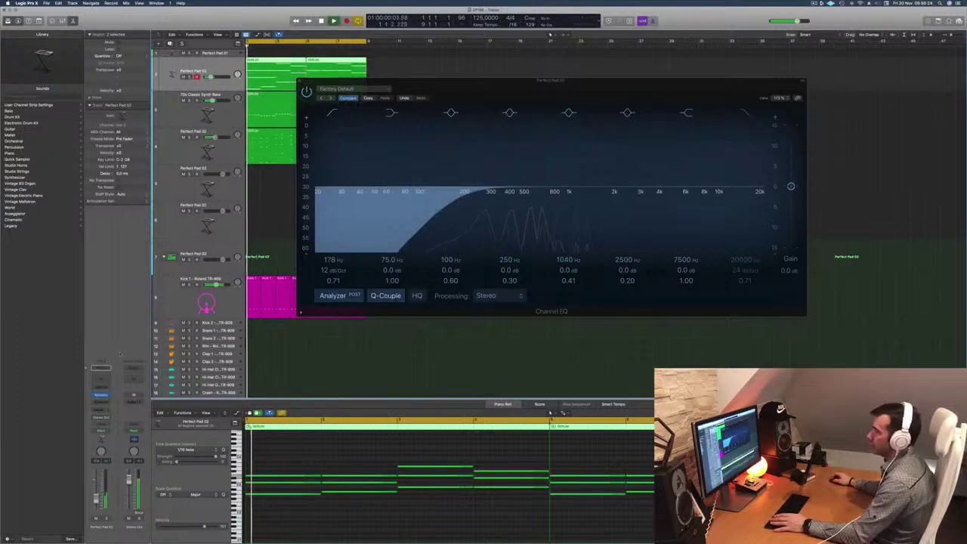
pyautogui.doubleClick(106, 376)
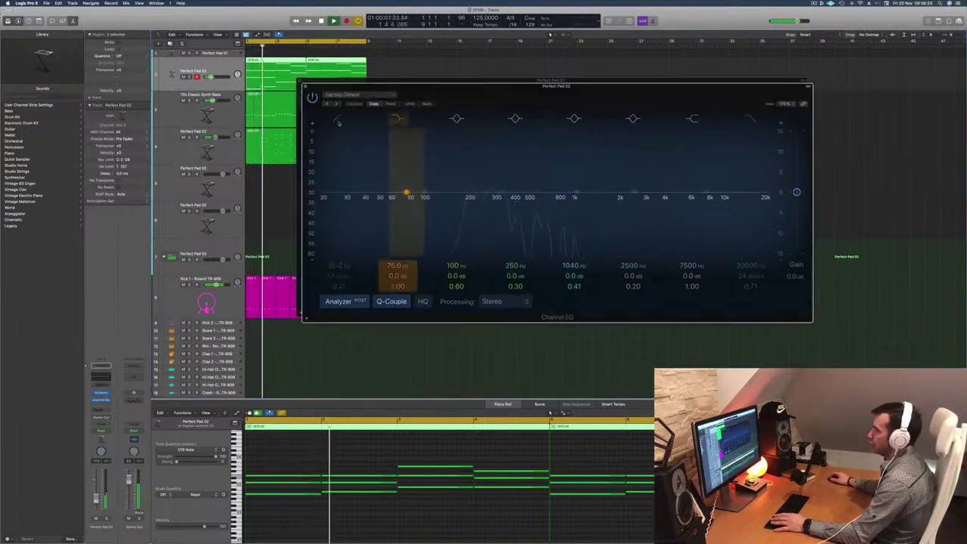
pyautogui.click(337, 119)
pyautogui.moveTo(403, 161); pyautogui.dragTo(471, 198)
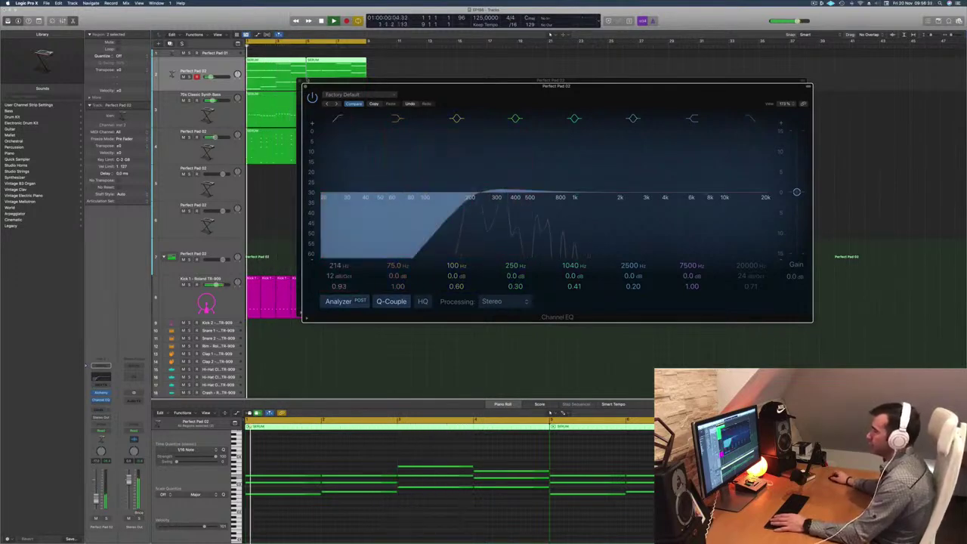
pyautogui.click(305, 86)
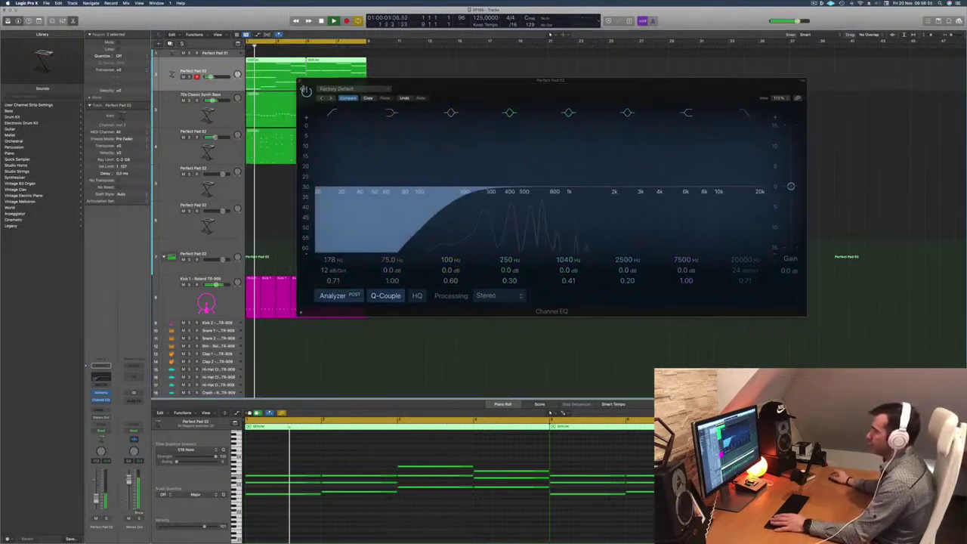
# Step: Close the Channel EQ window and replay the loop from the start to judge how the stabs sit in the mix
pyautogui.click(300, 82)
pyautogui.click(395, 233)
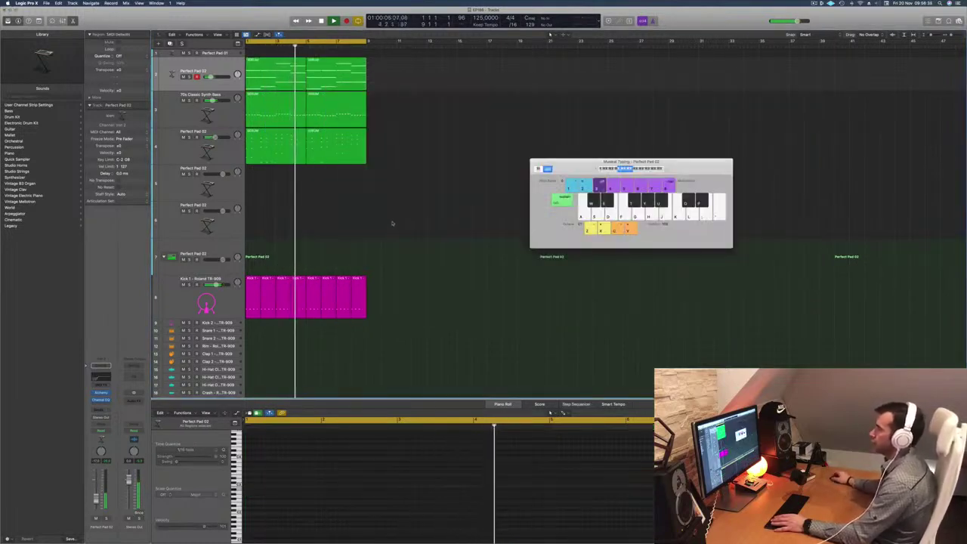
pyautogui.press('Return')
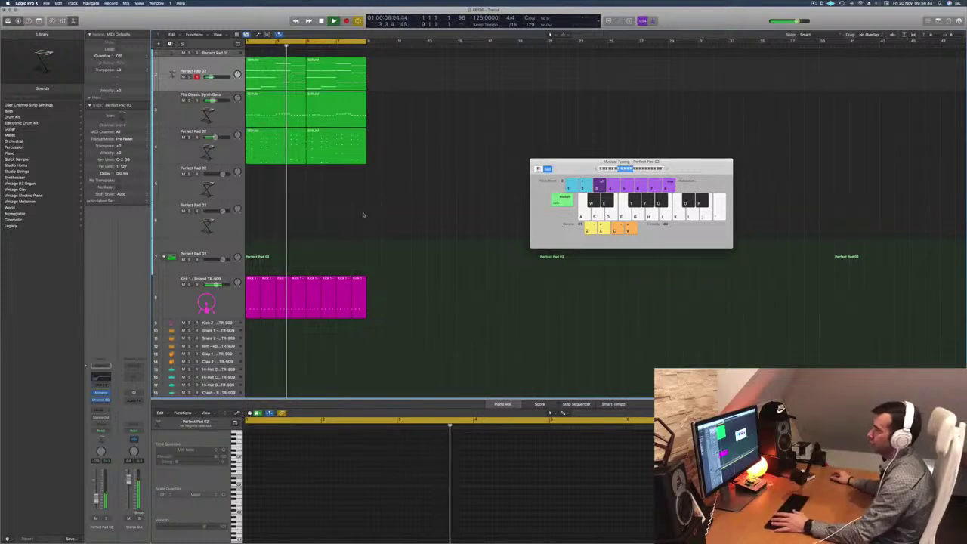
pyautogui.press('Return')
pyautogui.click(172, 154)
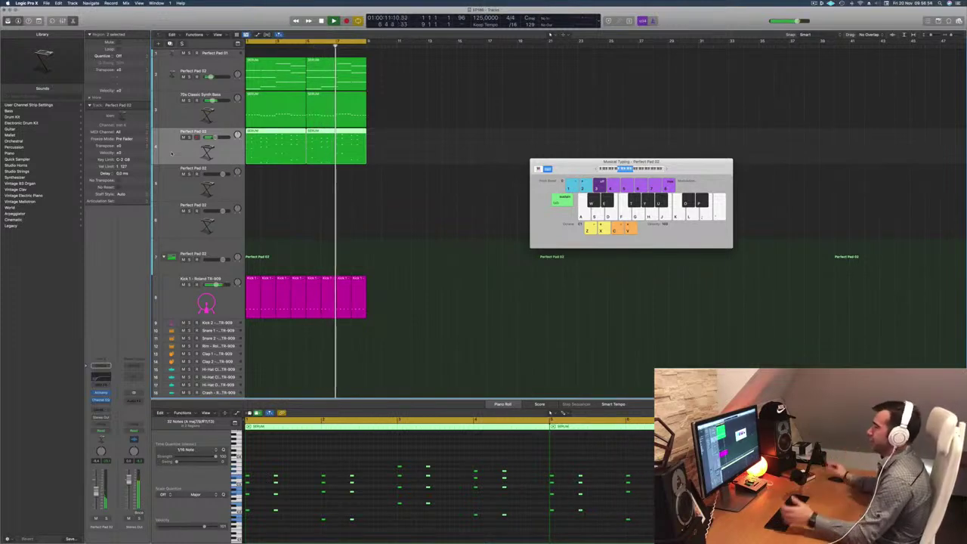
pyautogui.click(425, 183)
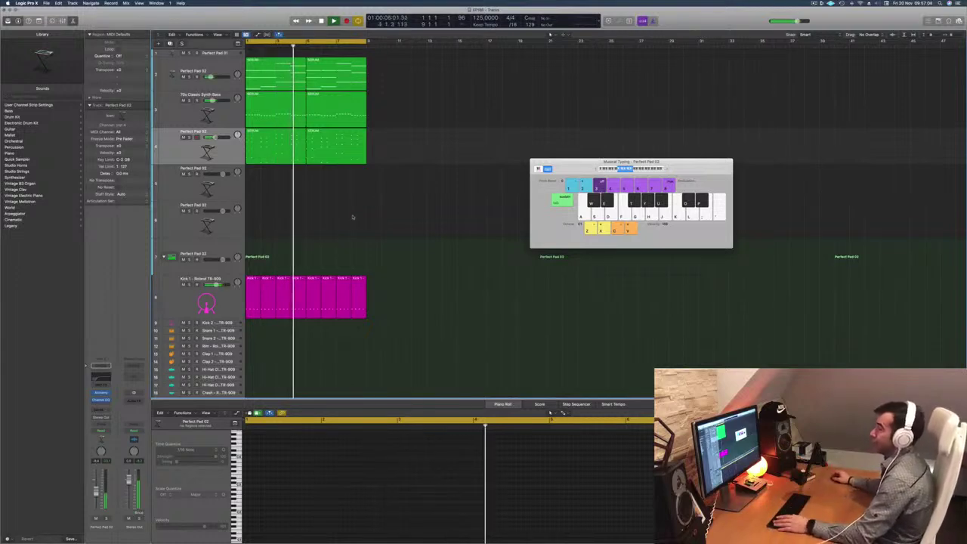
pyautogui.click(174, 154)
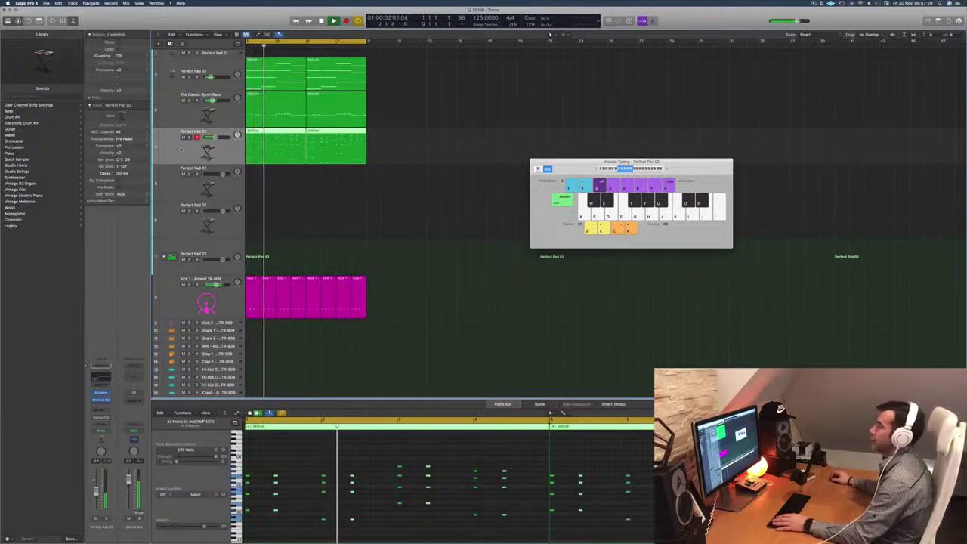
pyautogui.press('space')
pyautogui.press('space')
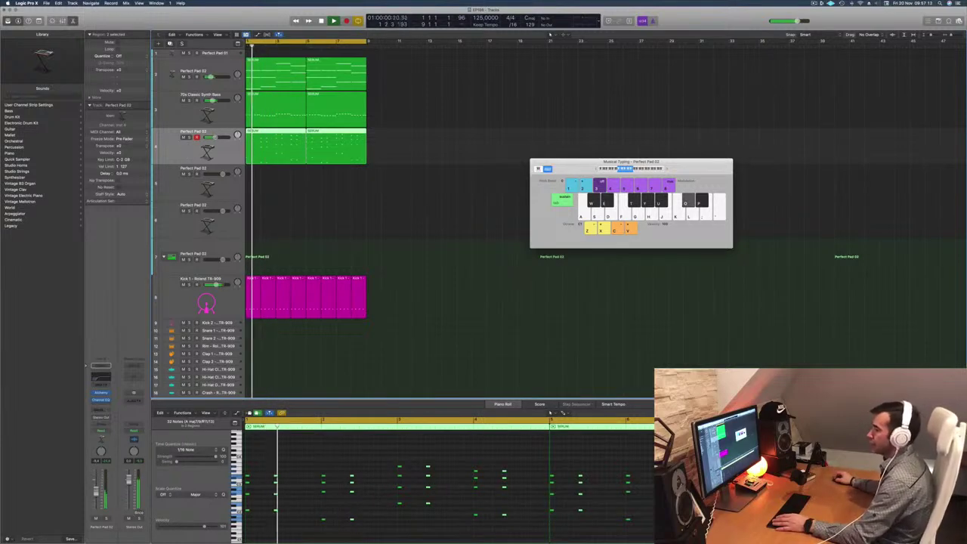
pyautogui.press('space')
pyautogui.press('space')
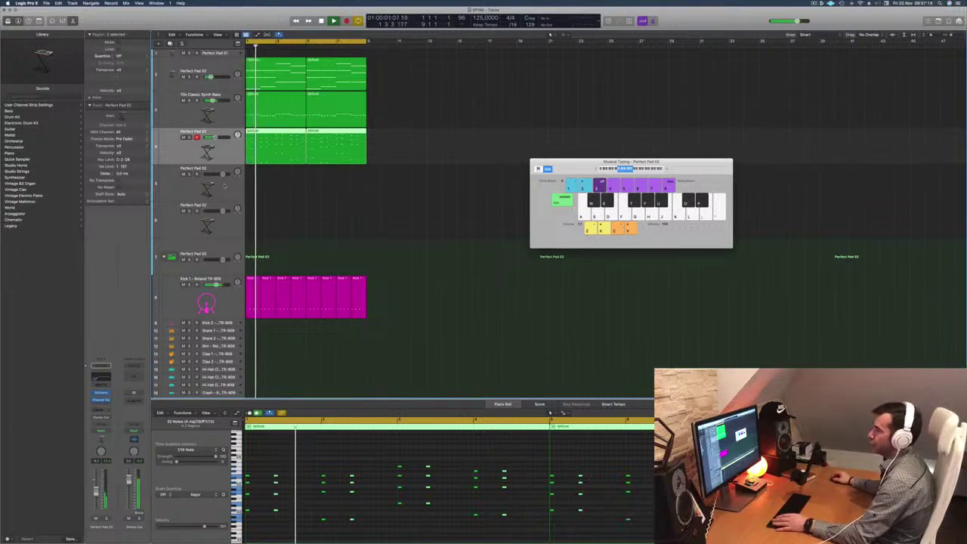
# Step: Select the empty synth track below the stabs and add a bus send to it, moving its Alchemy window aside
pyautogui.click(225, 186)
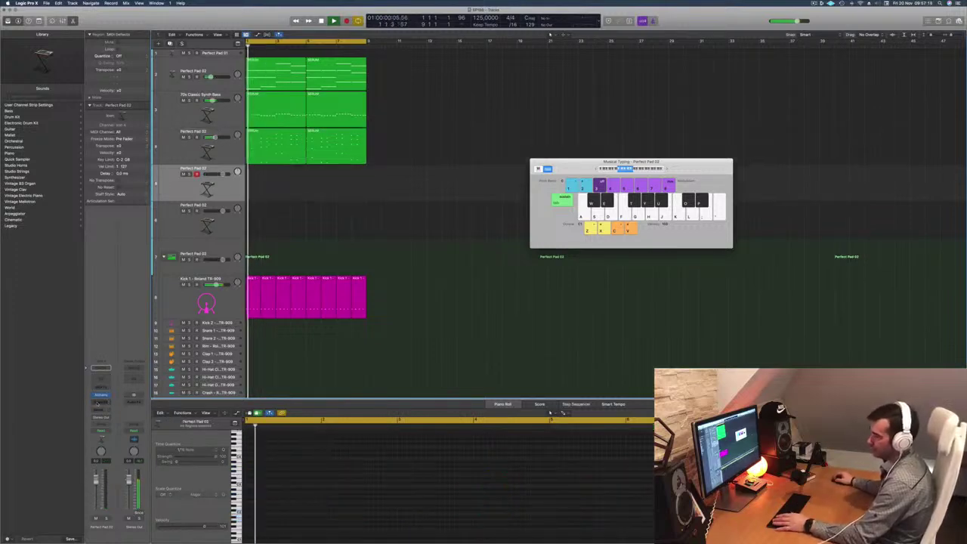
pyautogui.click(100, 394)
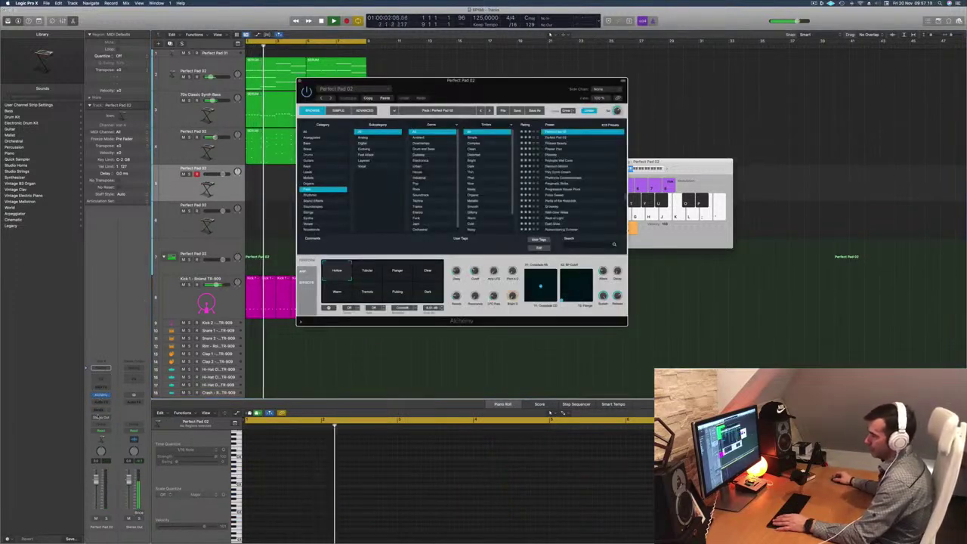
pyautogui.click(101, 409)
pyautogui.moveTo(100, 419)
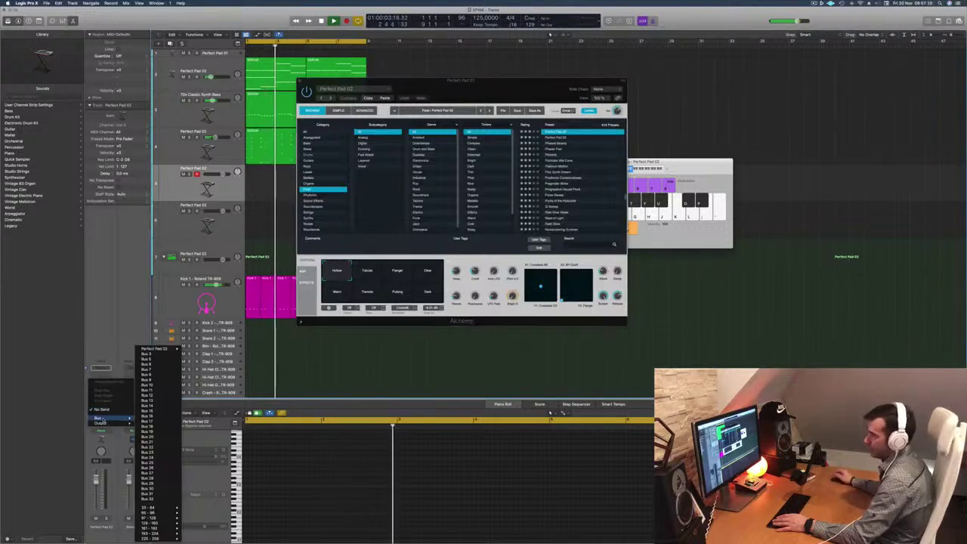
pyautogui.click(133, 354)
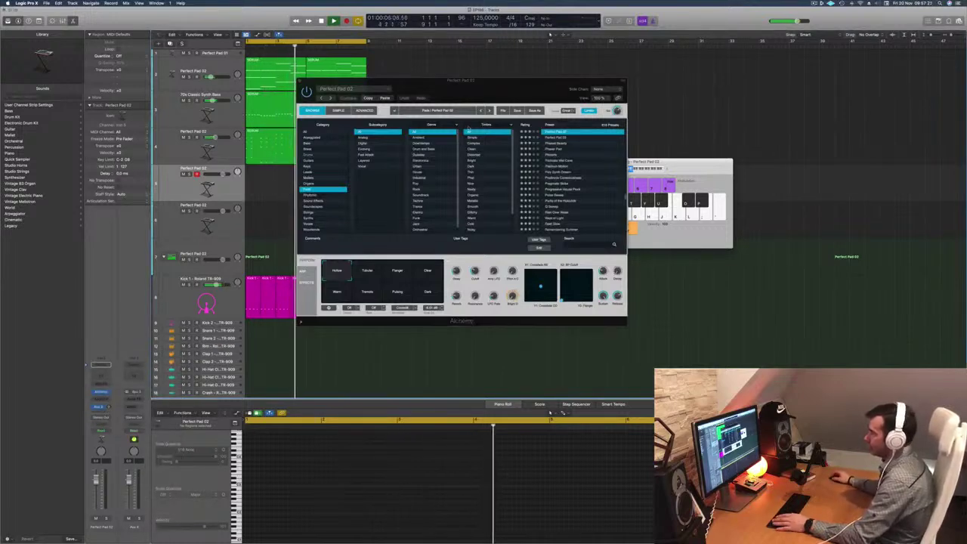
pyautogui.moveTo(538, 91); pyautogui.dragTo(676, 135)
pyautogui.press('space')
pyautogui.press('space')
pyautogui.press('space')
pyautogui.press('space')
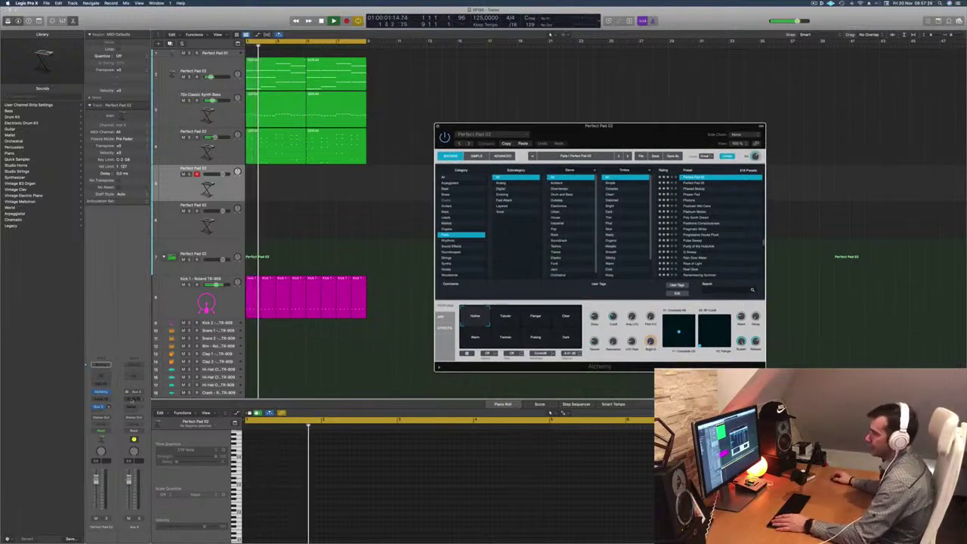
# Step: Insert SilverVerb on the new aux channel and load its grandiose preset with Wet at 100% and Dry at 0%
pyautogui.click(101, 399)
pyautogui.moveTo(151, 428)
pyautogui.click(182, 427)
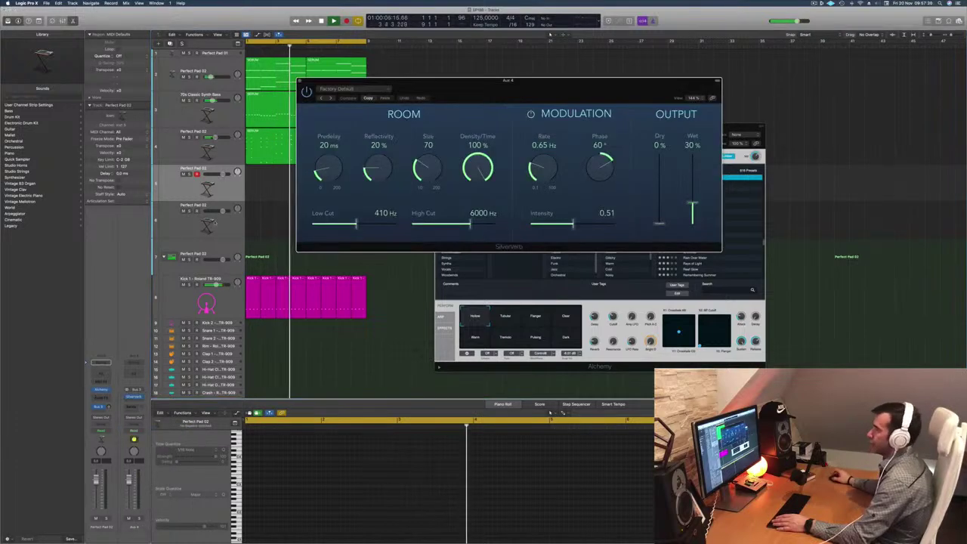
pyautogui.click(350, 91)
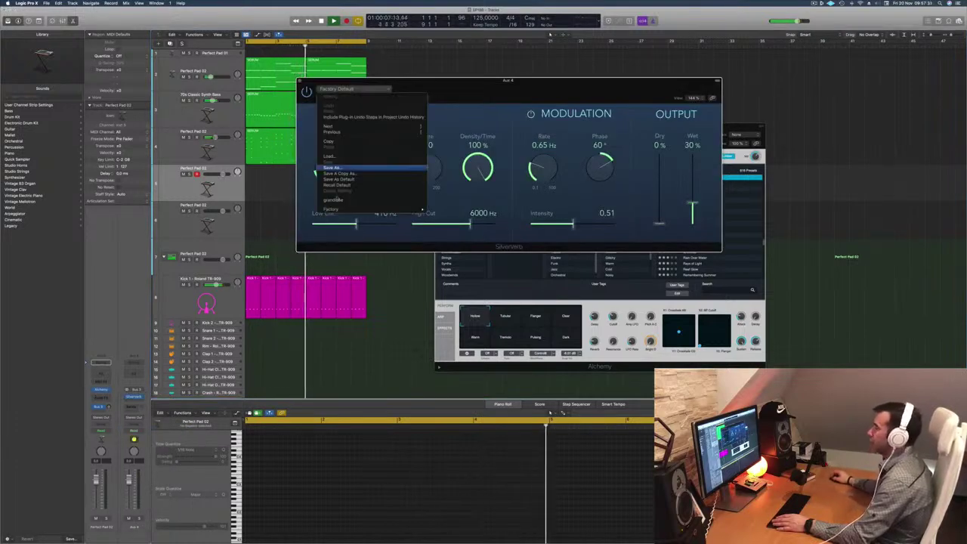
pyautogui.click(362, 199)
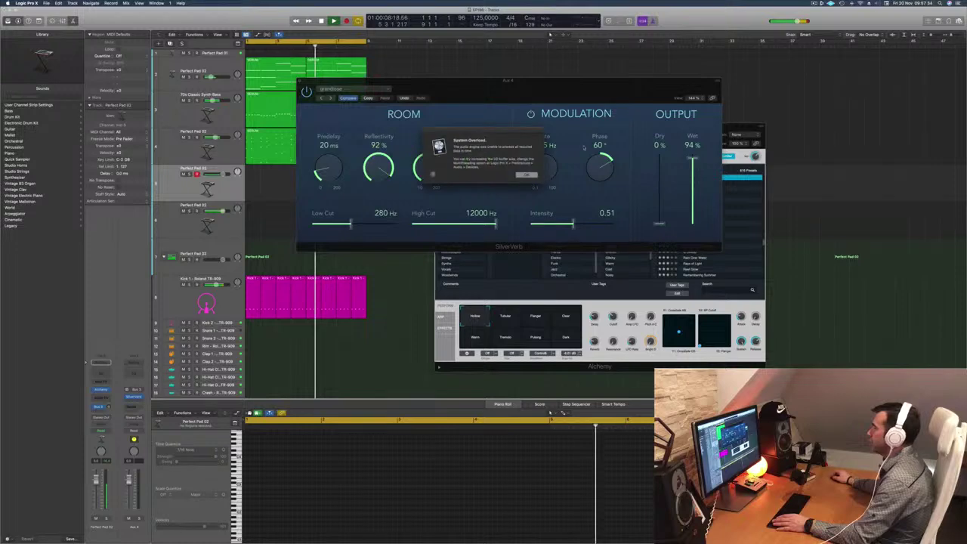
pyautogui.click(528, 175)
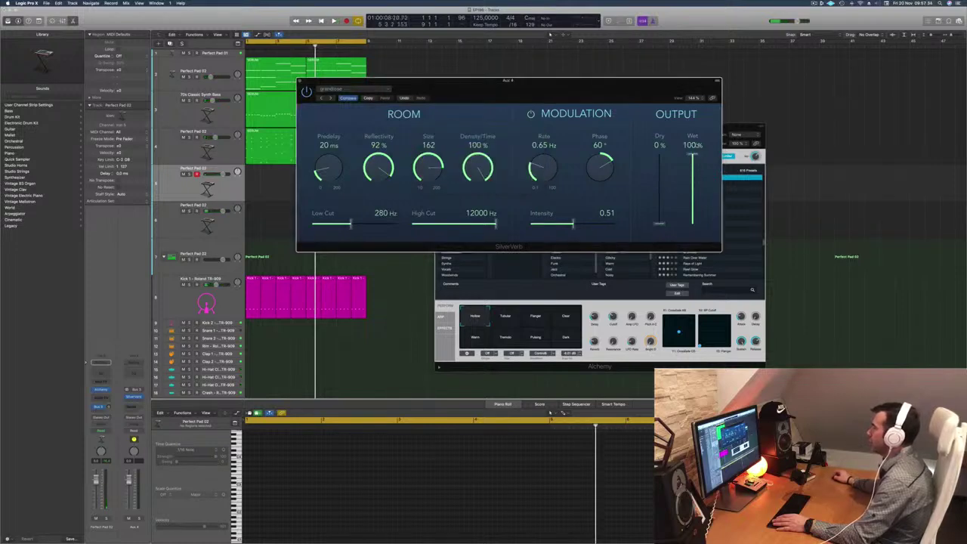
pyautogui.moveTo(600, 87); pyautogui.dragTo(624, 121)
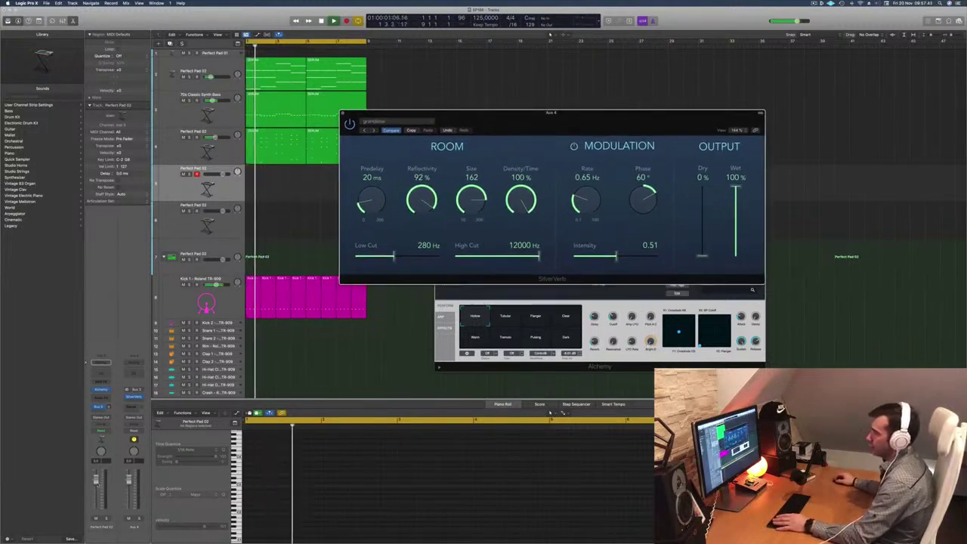
# Step: Lower the volume of the empty synth track and bring its Alchemy window to the front
pyautogui.moveTo(96, 479); pyautogui.dragTo(95, 496)
pyautogui.click(101, 391)
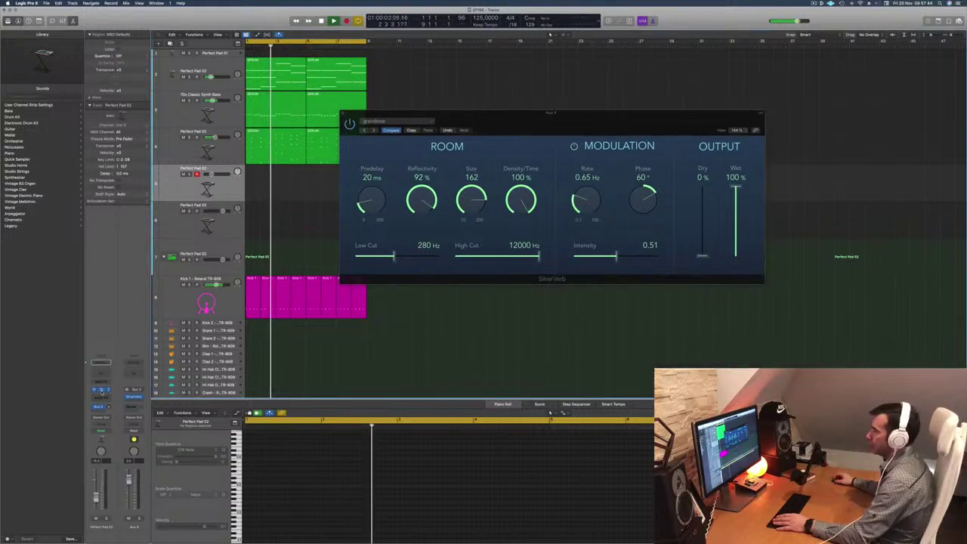
pyautogui.click(101, 392)
pyautogui.moveTo(608, 126); pyautogui.dragTo(552, 116)
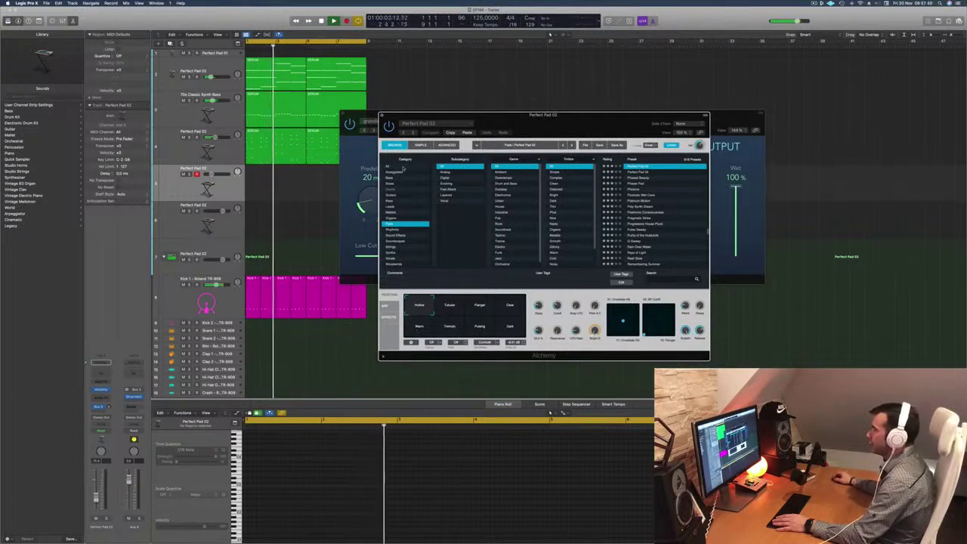
# Step: Reset the empty synth track's Alchemy to the Factory Default setting
pyautogui.click(80, 422)
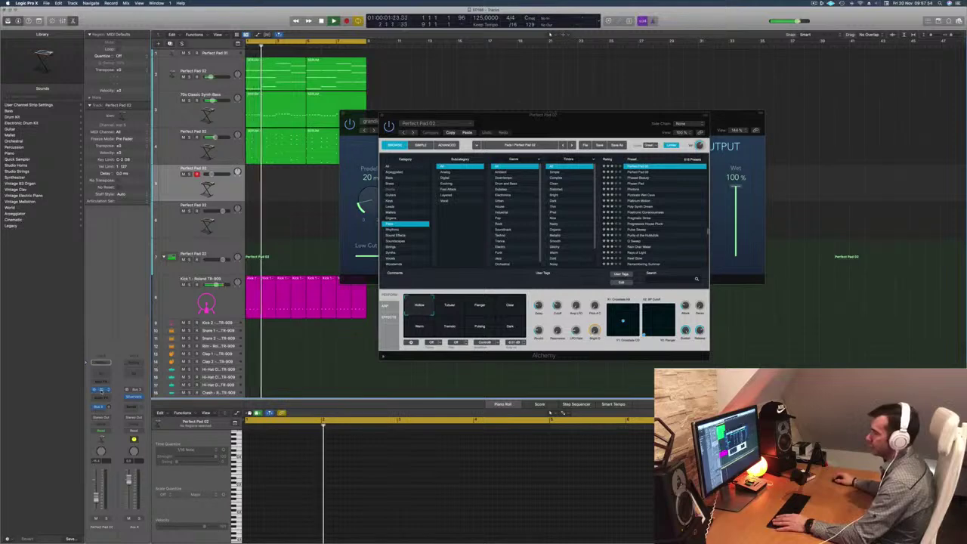
pyautogui.click(100, 390)
pyautogui.click(101, 390)
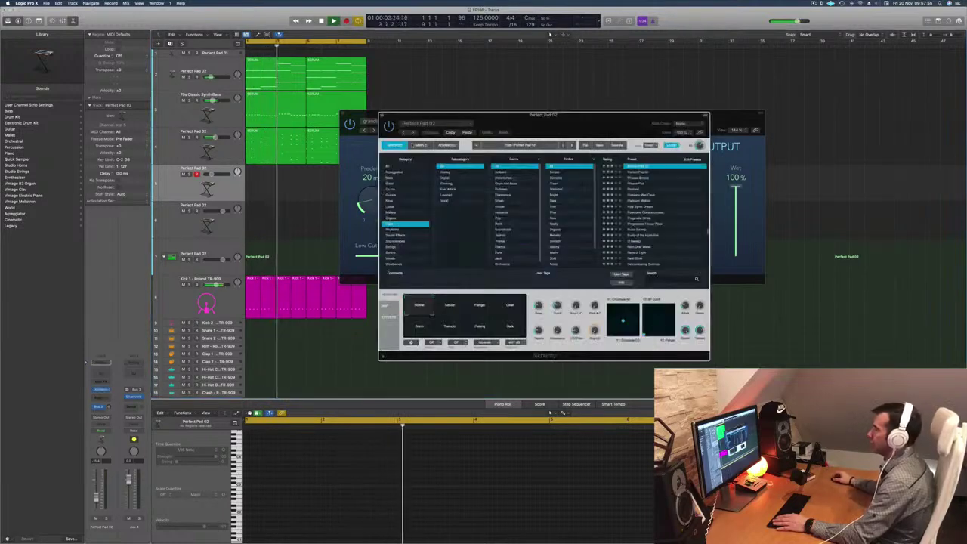
pyautogui.click(447, 125)
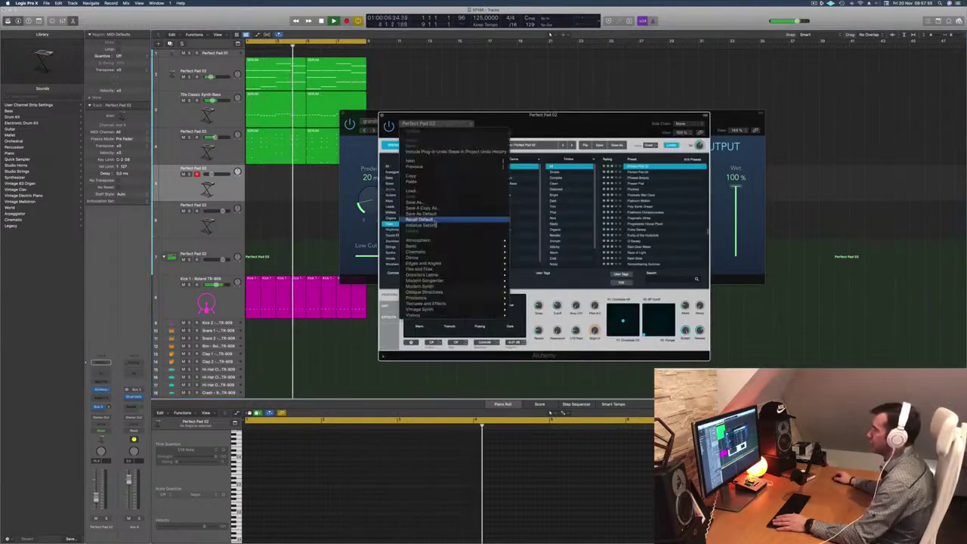
pyautogui.click(520, 277)
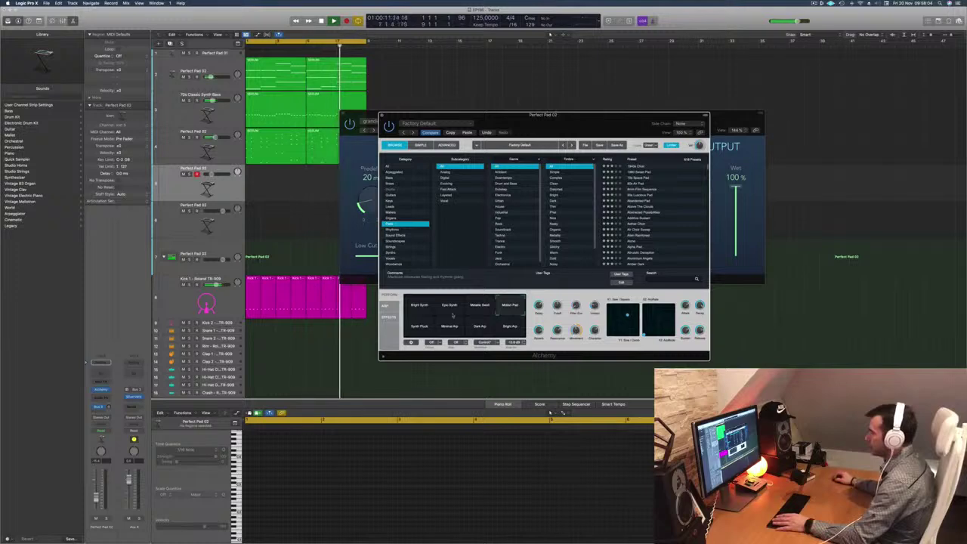
# Step: Restart the loop and move the Alchemy and SilverVerb windows apart so the track area is clear
pyautogui.click(219, 194)
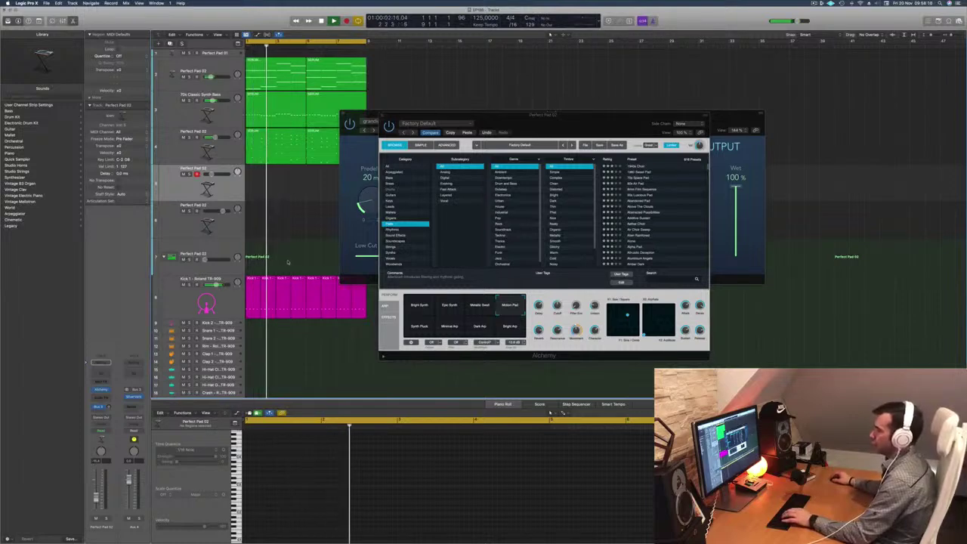
pyautogui.press('space')
pyautogui.moveTo(520, 123); pyautogui.dragTo(550, 125)
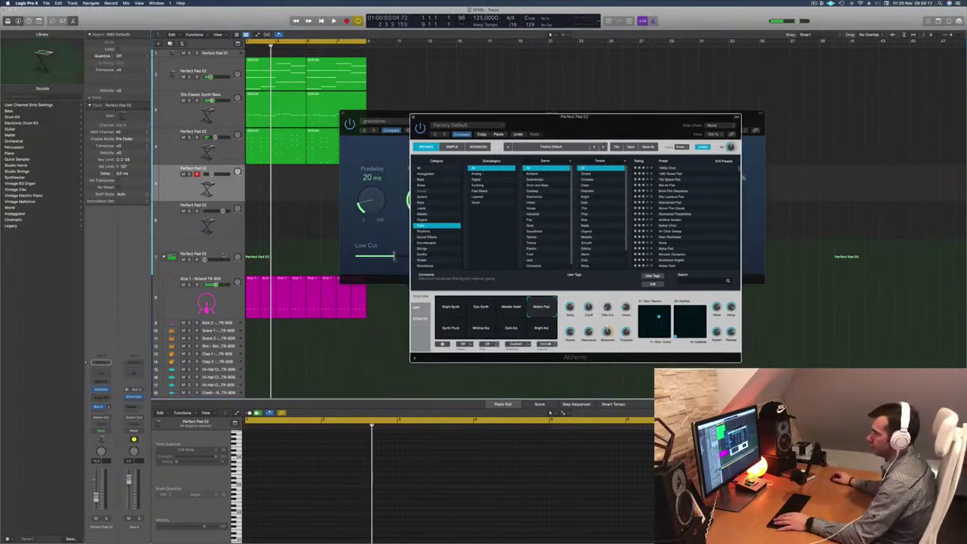
pyautogui.click(224, 256)
pyautogui.press('space')
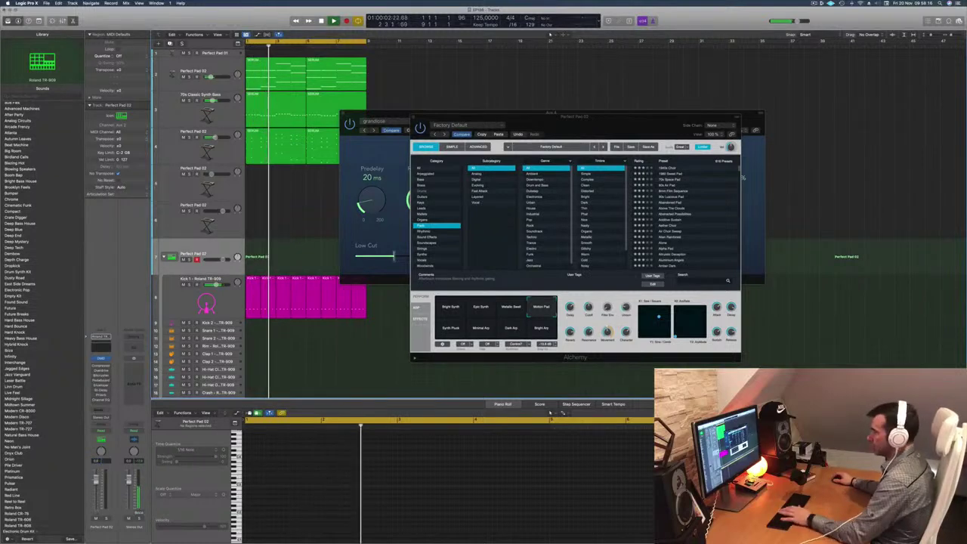
pyautogui.moveTo(607, 121); pyautogui.dragTo(532, 232)
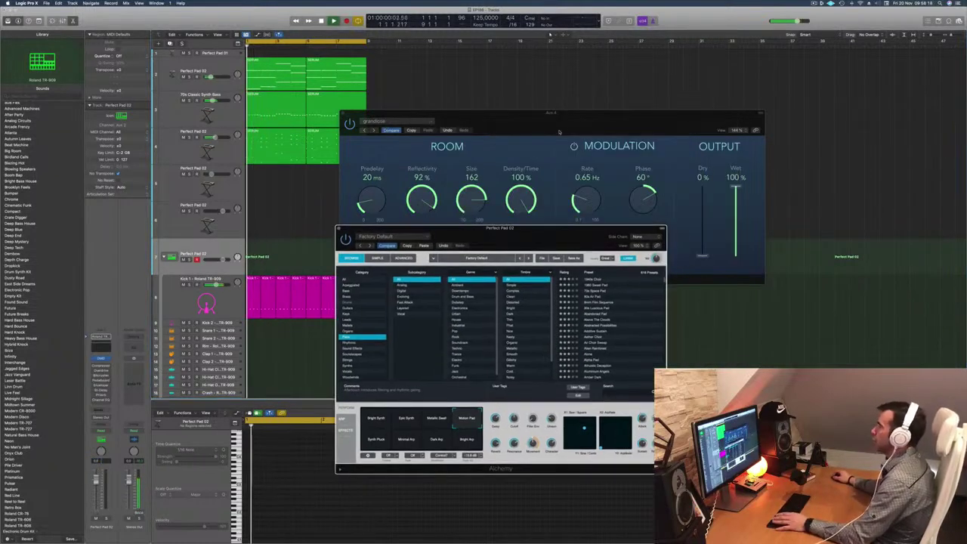
pyautogui.moveTo(565, 123); pyautogui.dragTo(761, 92)
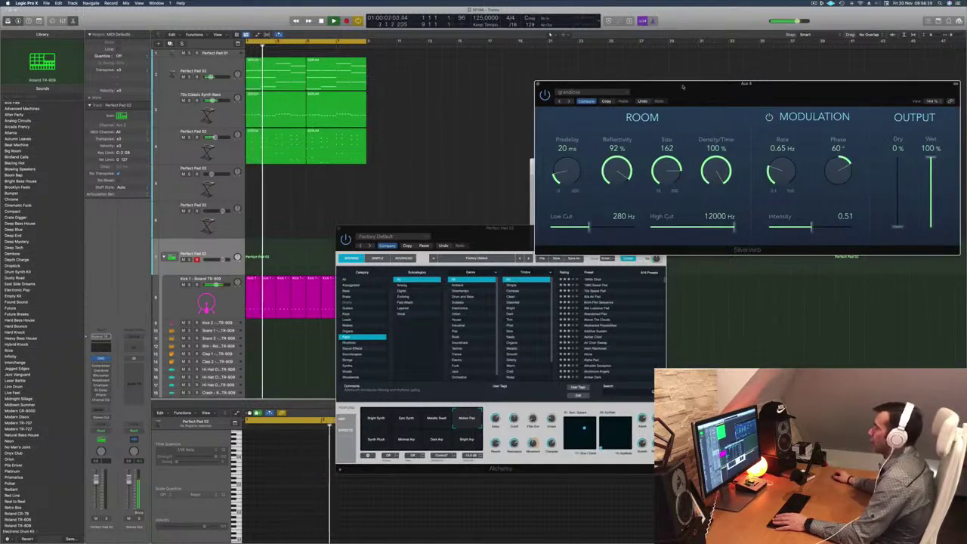
pyautogui.moveTo(682, 86); pyautogui.dragTo(761, 93)
# Step: Show the Musical Typing keyboard, play a few trial notes and select the empty synth track below the stabs
pyautogui.press('super+k')
pyautogui.press('l')
pyautogui.press('k')
pyautogui.press('j')
pyautogui.press('k')
pyautogui.click(226, 189)
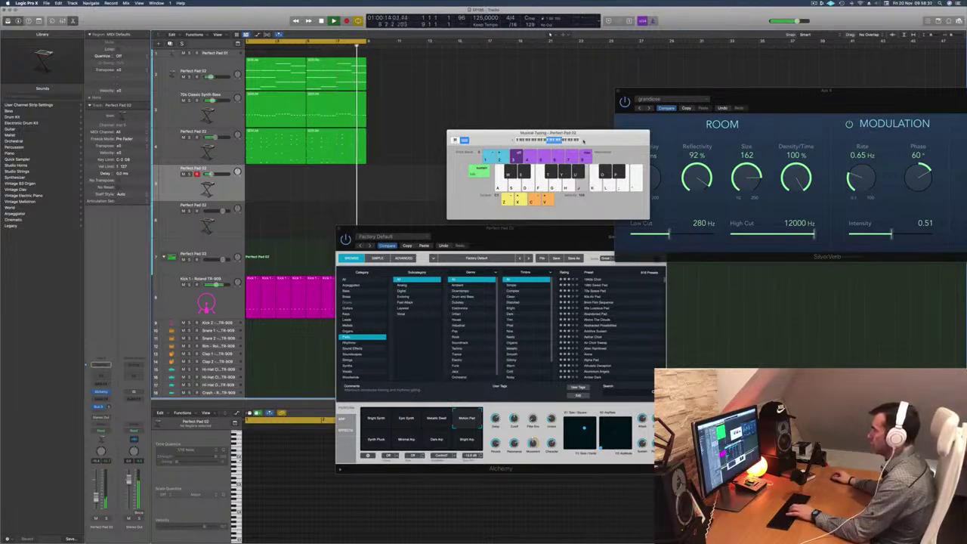
# Step: Try Alchemy's Bright Synth variation for the new part and rearrange the Musical Typing and Alchemy windows
pyautogui.click(376, 441)
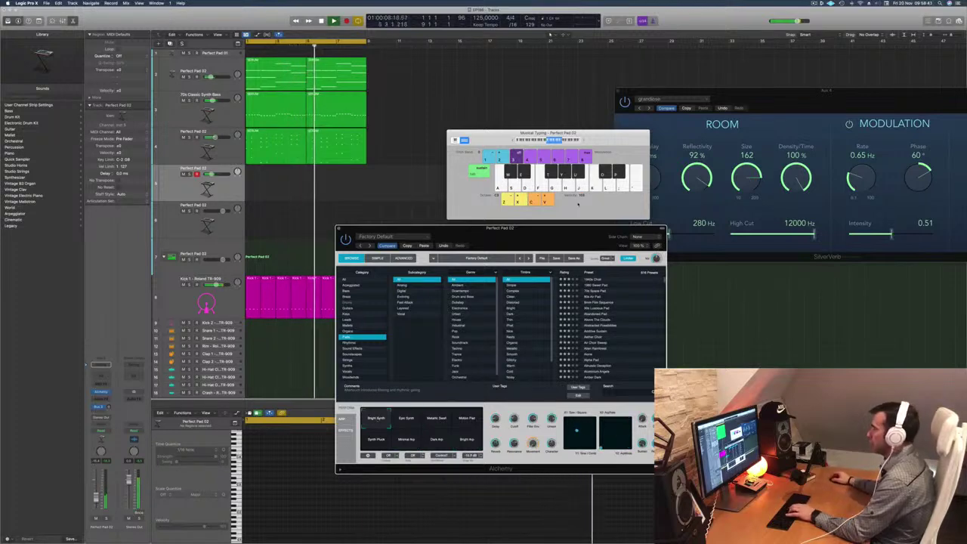
pyautogui.moveTo(608, 137); pyautogui.dragTo(610, 107)
pyautogui.click(227, 197)
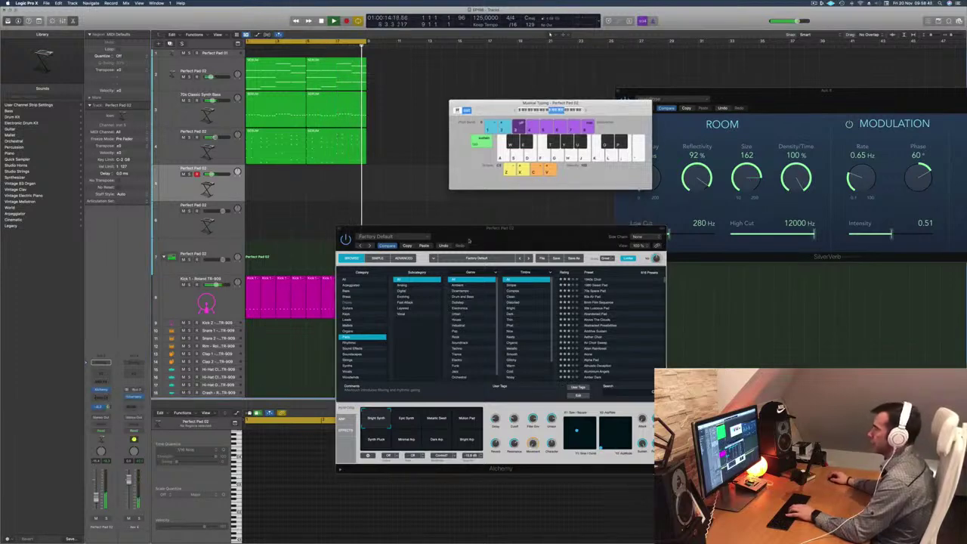
pyautogui.moveTo(552, 246); pyautogui.dragTo(577, 197)
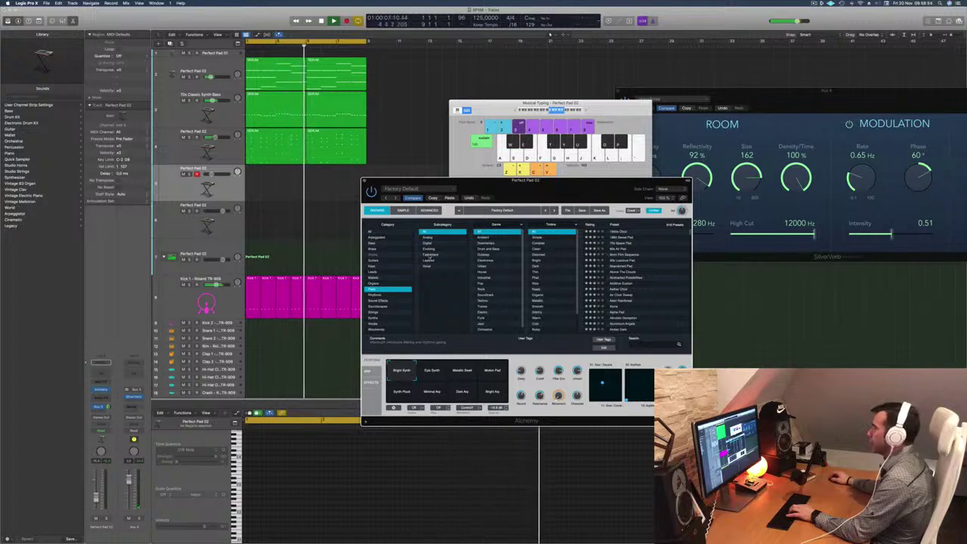
# Step: Filter Alchemy's pad presets by the Fast Attack subcategory and load Progressive House Pluck
pyautogui.click(431, 255)
pyautogui.scroll(-5, 642, 272)
pyautogui.scroll(-5, 642, 268)
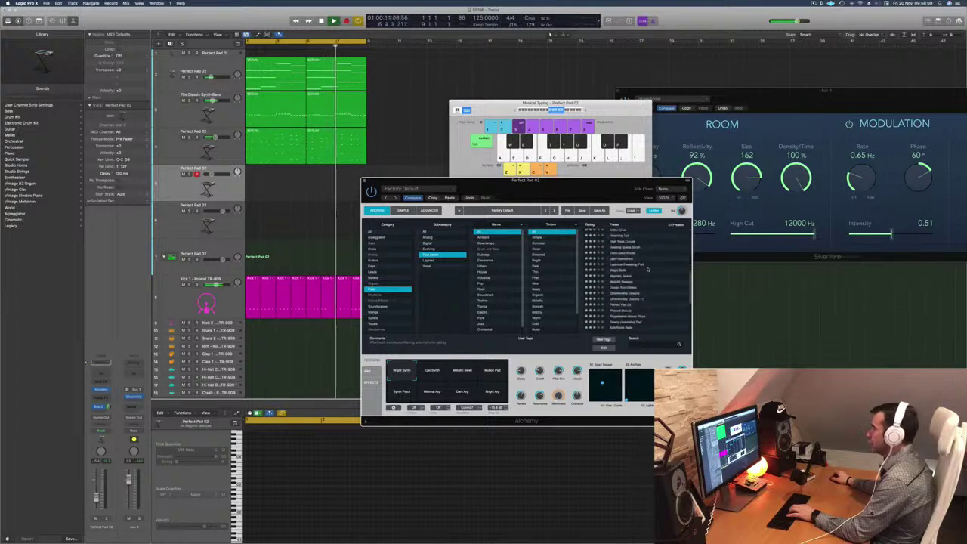
pyautogui.scroll(-3, 648, 269)
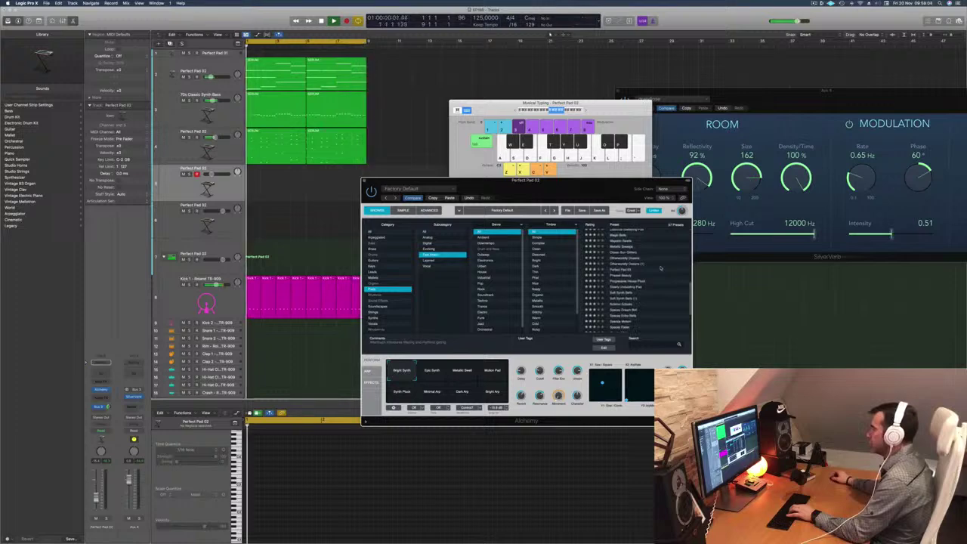
pyautogui.scroll(-2, 660, 268)
pyautogui.click(631, 268)
pyautogui.moveTo(569, 186); pyautogui.dragTo(578, 186)
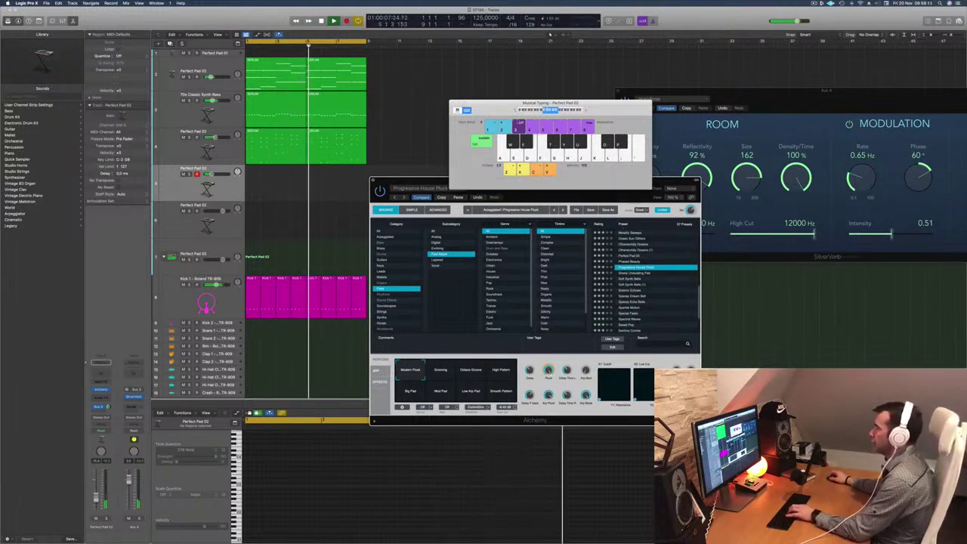
# Step: Reposition the Alchemy window and audition the Spacey Echo Bells and Sweet Pop pad presets over the loop
pyautogui.moveTo(673, 182); pyautogui.dragTo(688, 197)
pyautogui.scroll(-3, 675, 299)
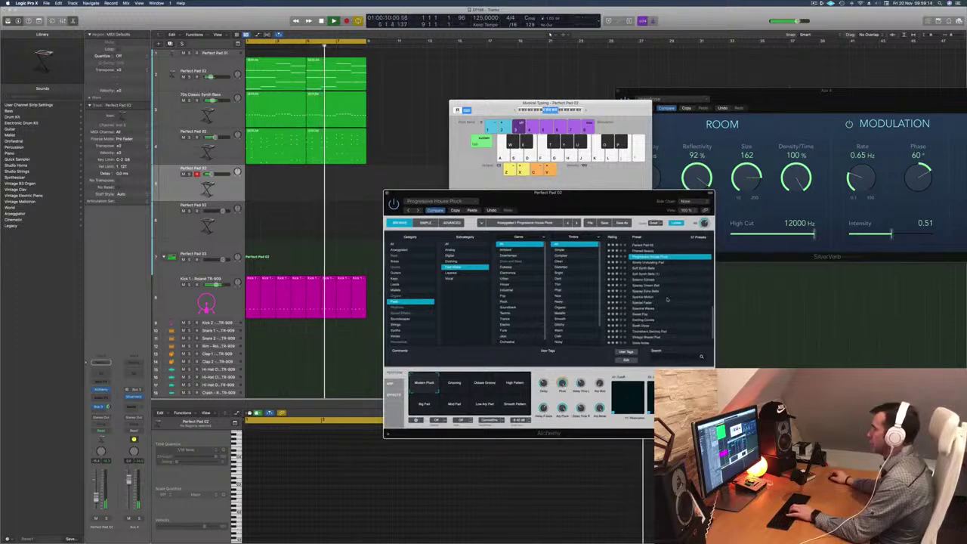
pyautogui.click(643, 292)
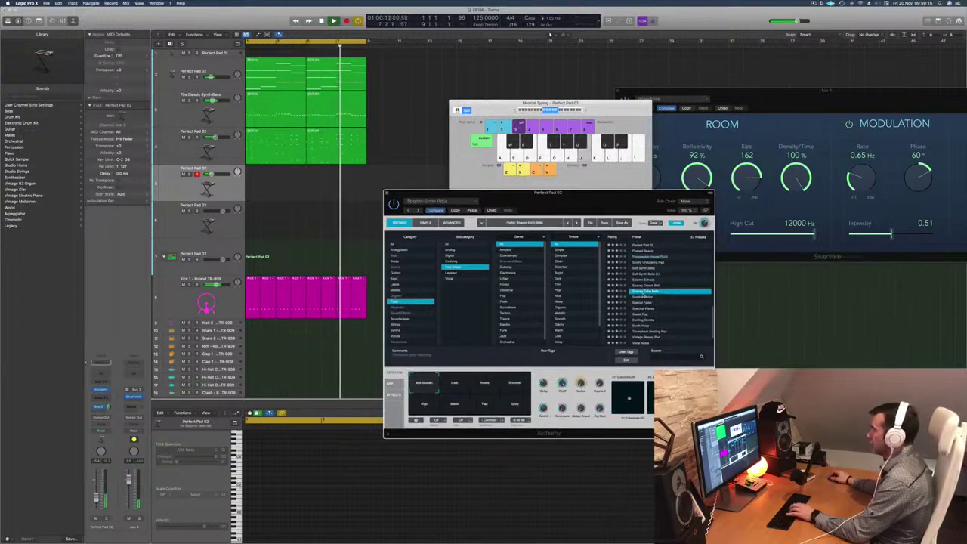
pyautogui.scroll(-1, 668, 306)
pyautogui.scroll(-2, 667, 308)
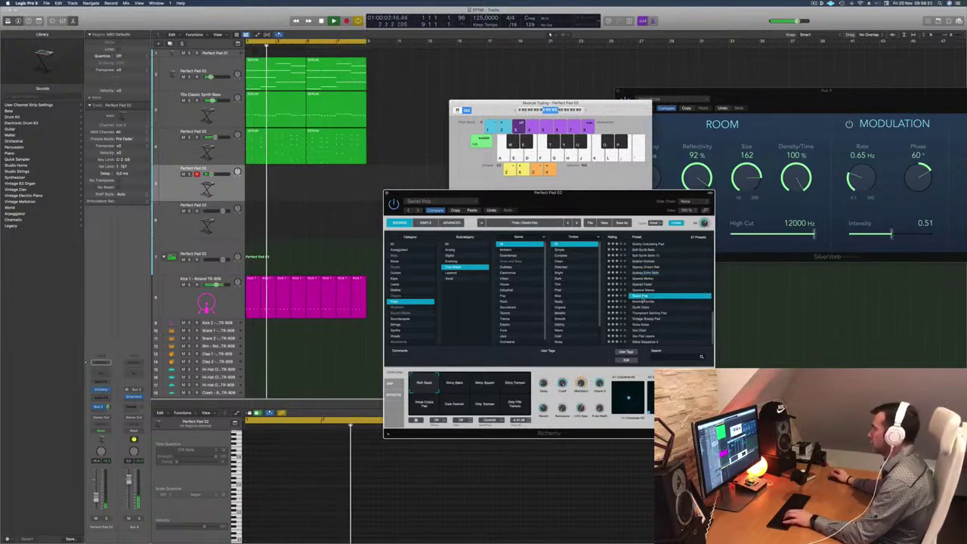
pyautogui.scroll(2, 649, 302)
pyautogui.click(657, 310)
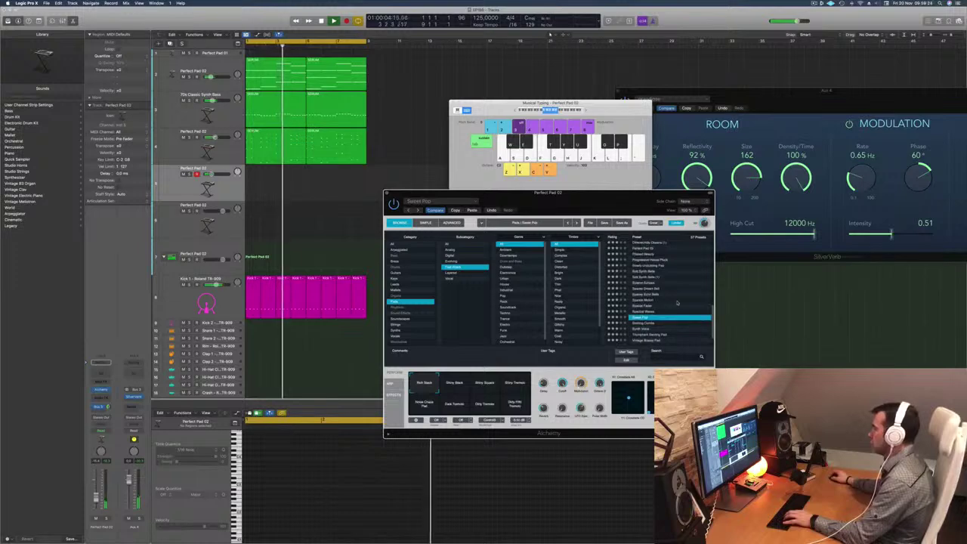
# Step: Browse back through the Fast Attack pad presets and audition Dark Percussion Layers
pyautogui.scroll(3, 672, 305)
pyautogui.scroll(4, 676, 302)
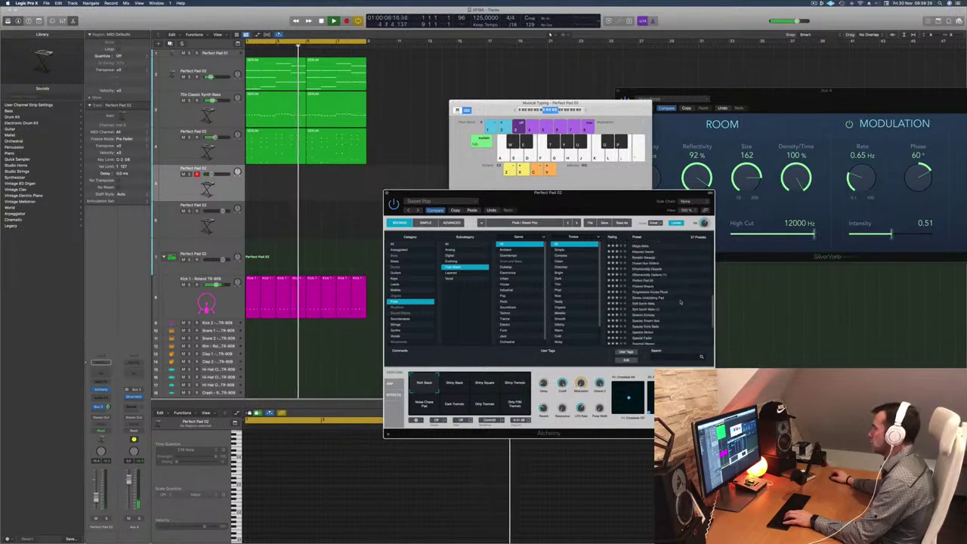
pyautogui.scroll(4, 680, 302)
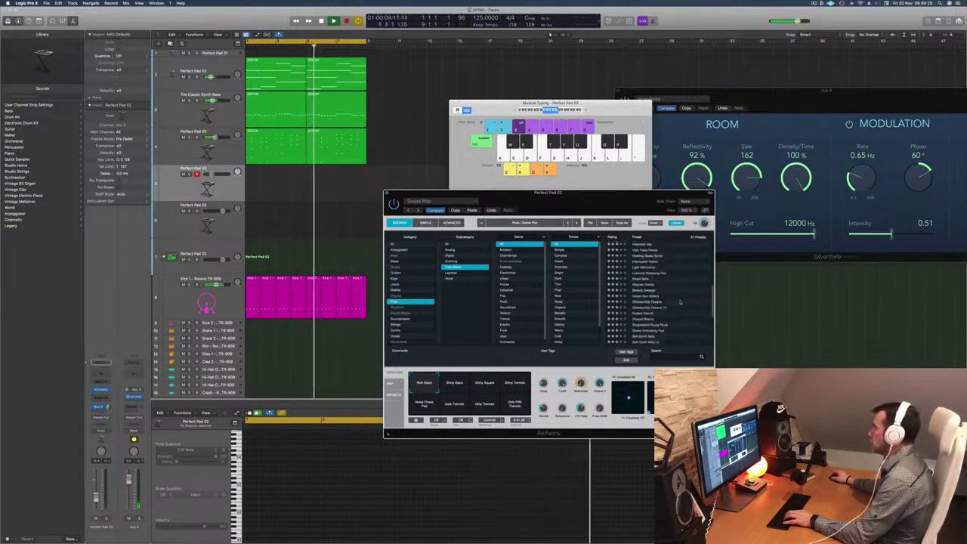
pyautogui.scroll(5, 687, 281)
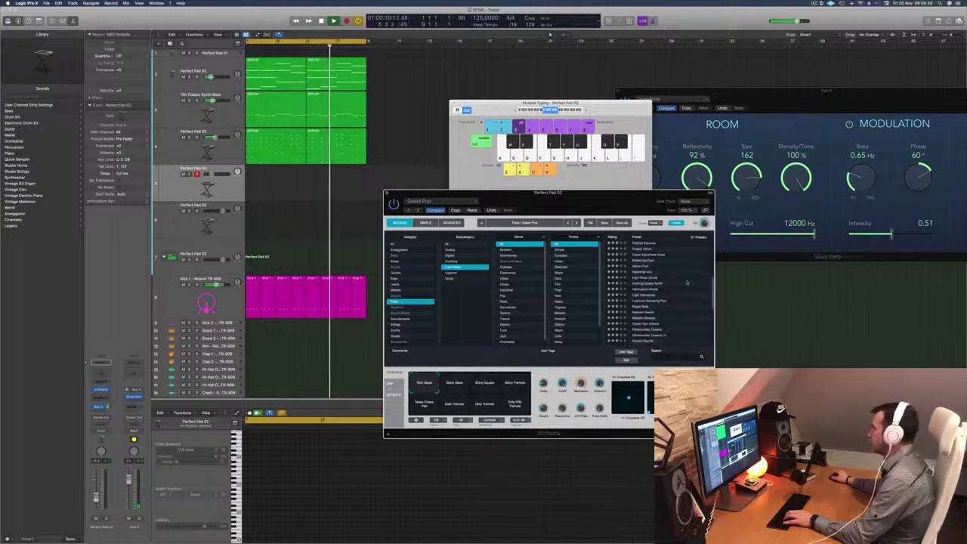
pyautogui.scroll(3, 686, 282)
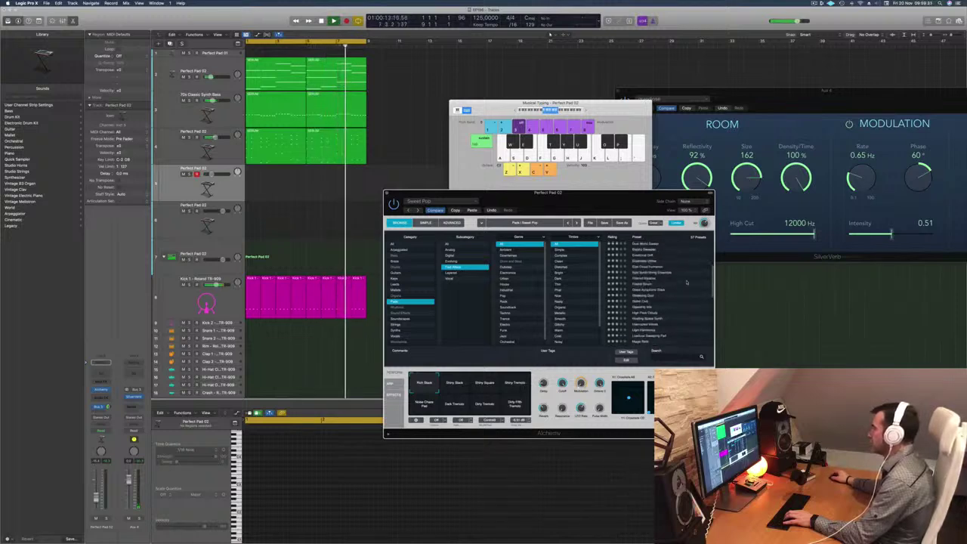
pyautogui.scroll(3, 685, 266)
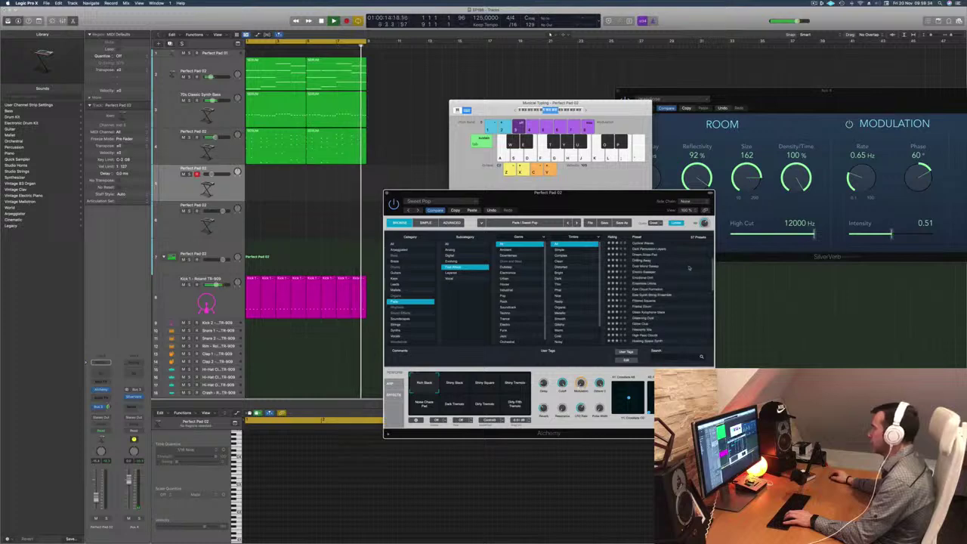
pyautogui.scroll(4, 688, 267)
pyautogui.scroll(3, 689, 265)
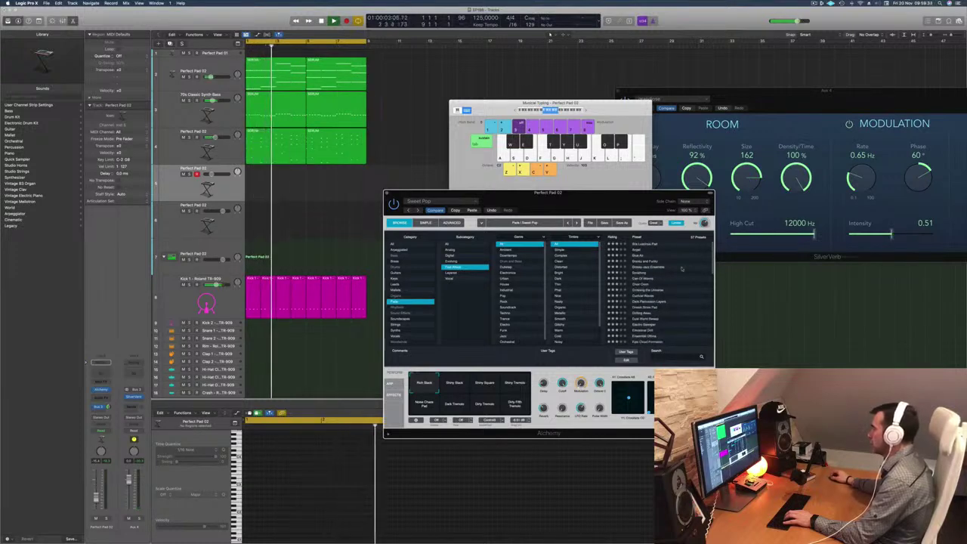
pyautogui.scroll(-1, 661, 297)
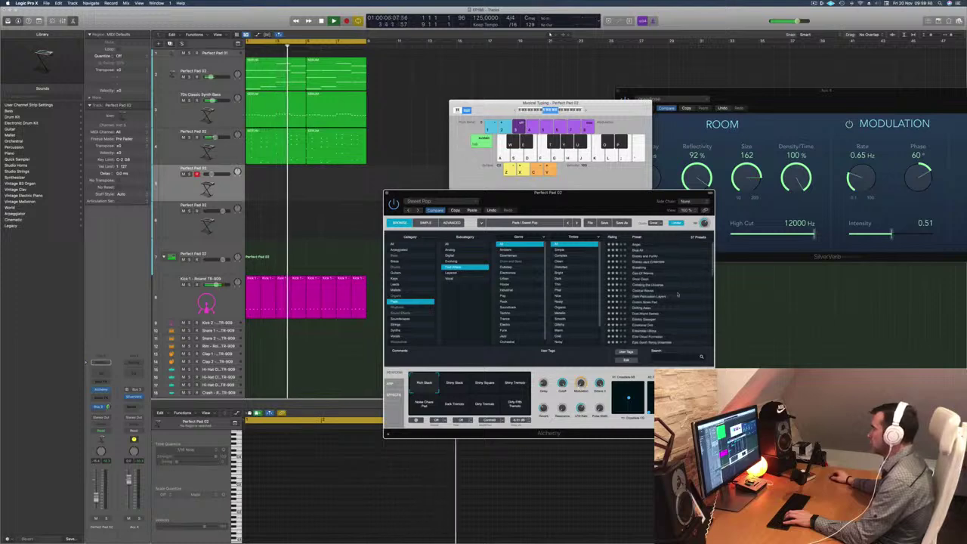
pyautogui.click(664, 296)
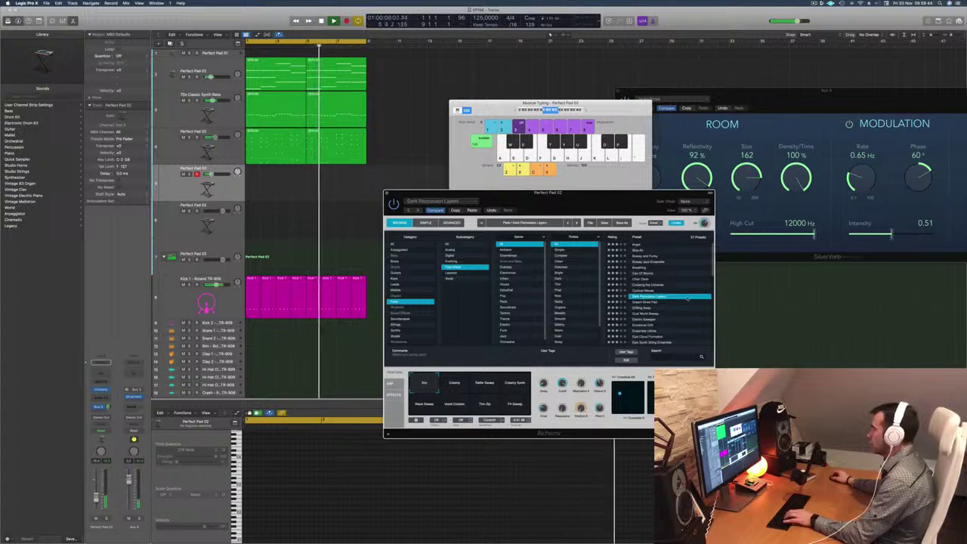
# Step: Load the Emotional Drift pad preset in Alchemy and try it with a few notes over the loop
pyautogui.scroll(-2, 687, 298)
pyautogui.scroll(-3, 683, 299)
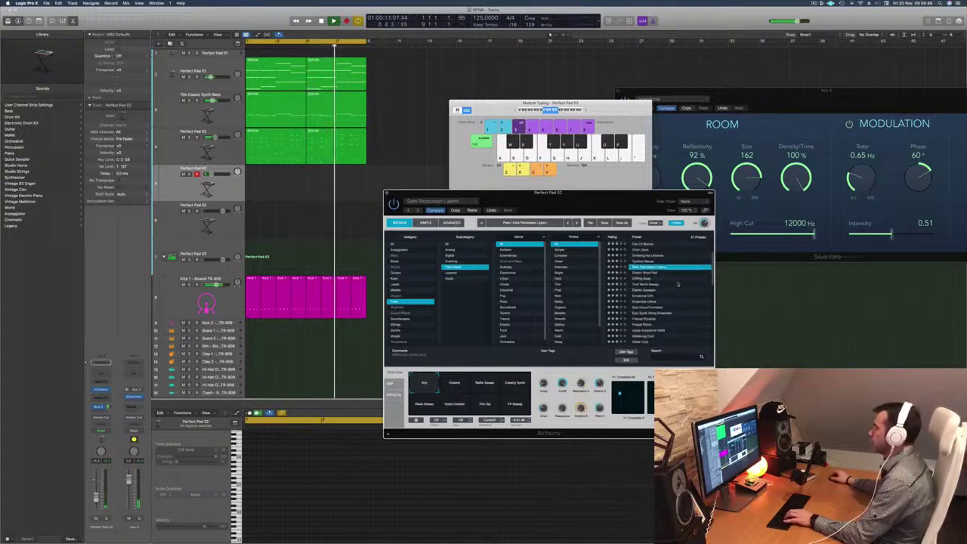
pyautogui.scroll(-2, 673, 288)
pyautogui.click(645, 284)
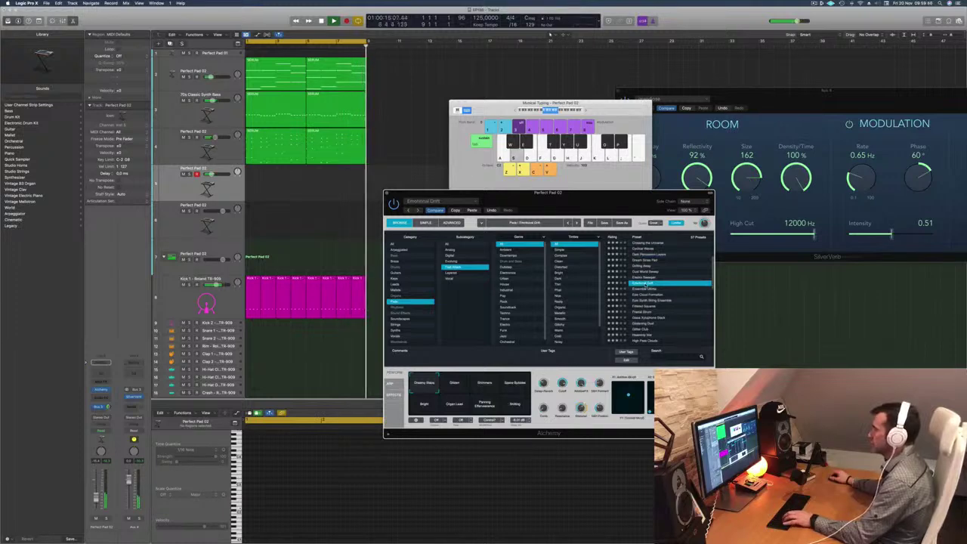
pyautogui.scroll(-3, 685, 281)
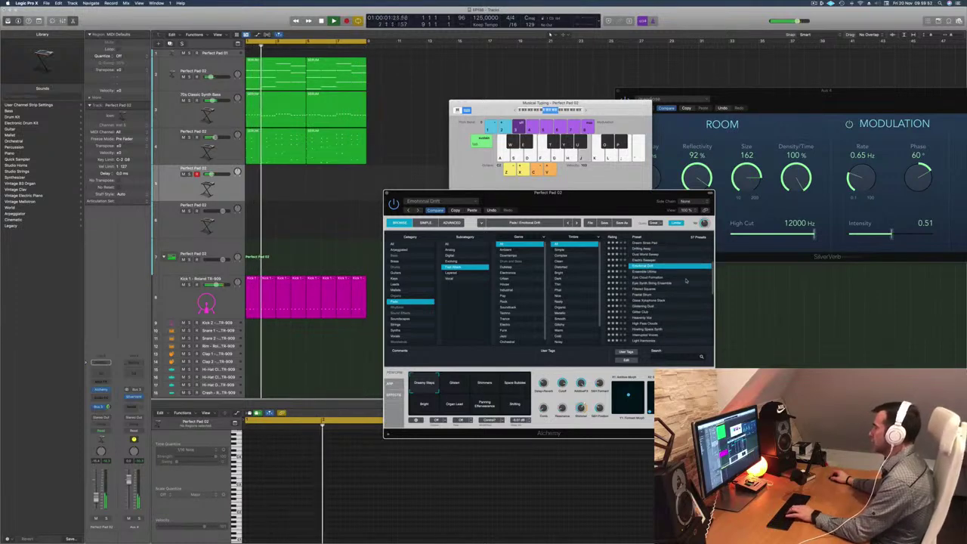
# Step: Stop playback, reposition the Alchemy window and audition the Light Harmonics preset with the loop running again
pyautogui.click(524, 174)
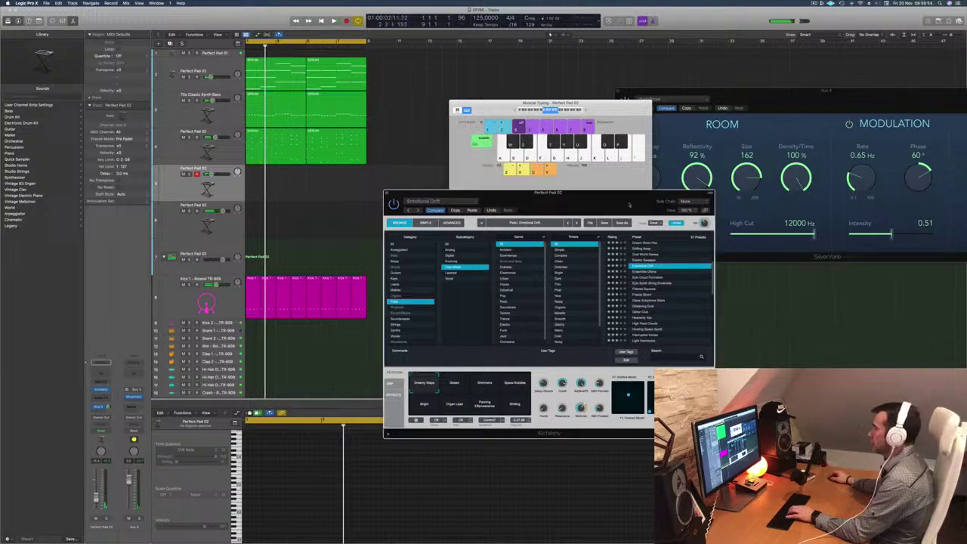
pyautogui.moveTo(640, 208); pyautogui.dragTo(617, 188)
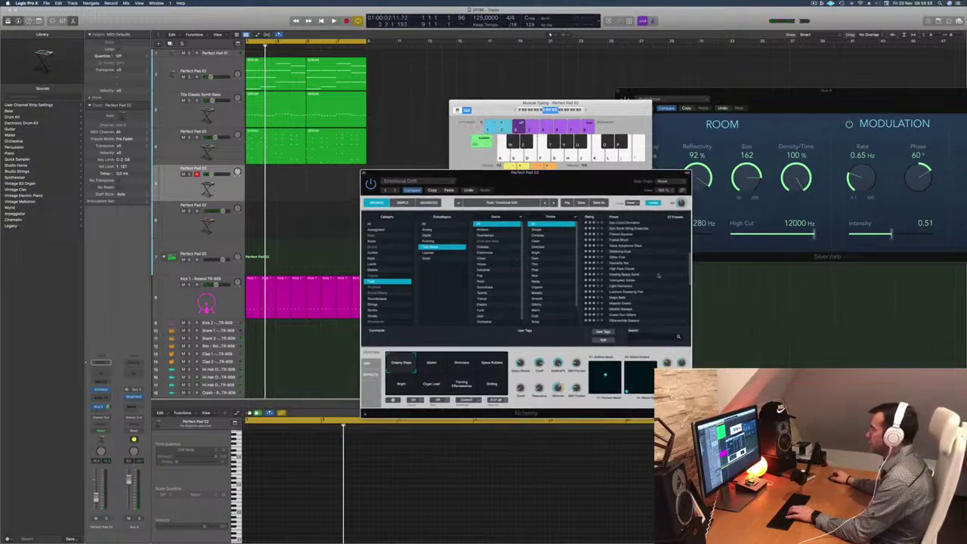
pyautogui.scroll(-3, 657, 276)
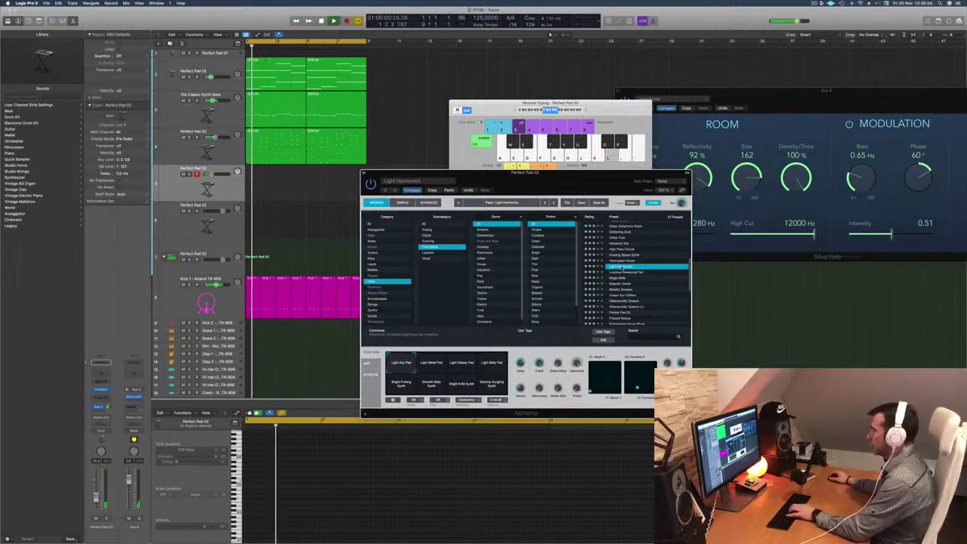
# Step: Shift the Alchemy window aside and load the Phased Beauty pad preset
pyautogui.moveTo(600, 172); pyautogui.dragTo(640, 157)
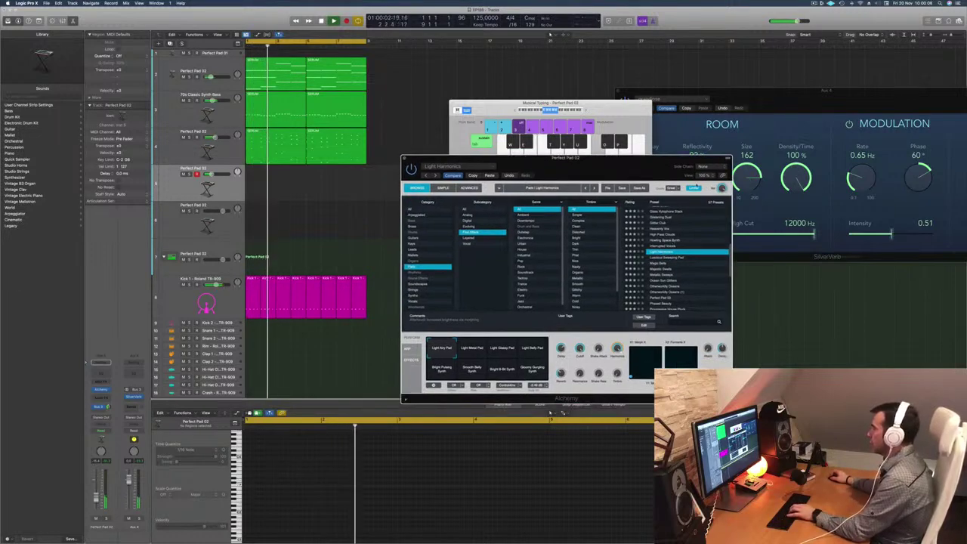
pyautogui.click(675, 188)
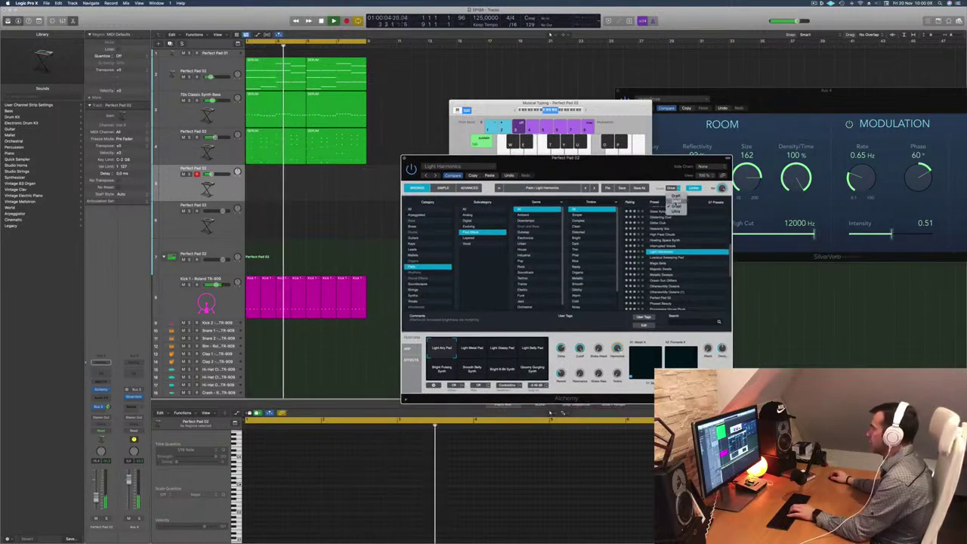
pyautogui.moveTo(636, 176); pyautogui.dragTo(627, 173)
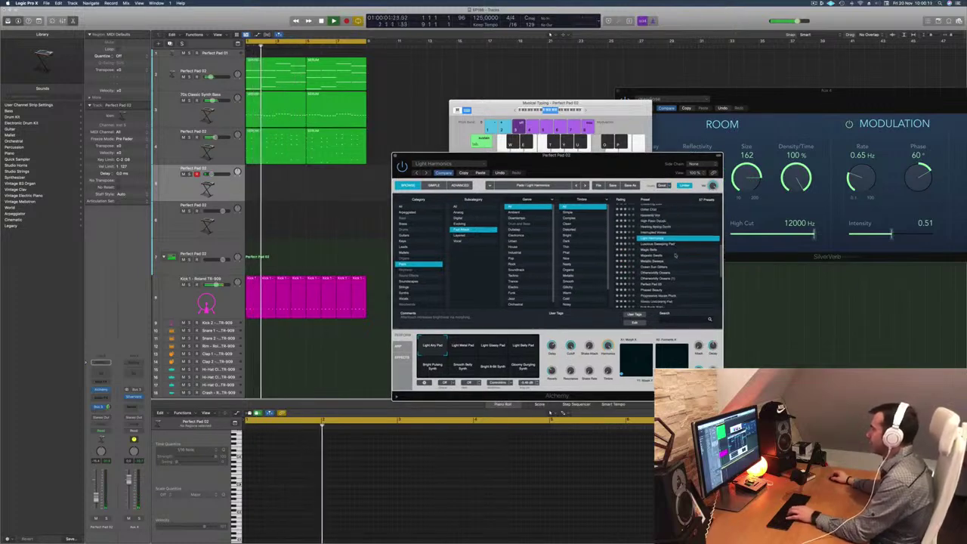
pyautogui.scroll(-3, 680, 265)
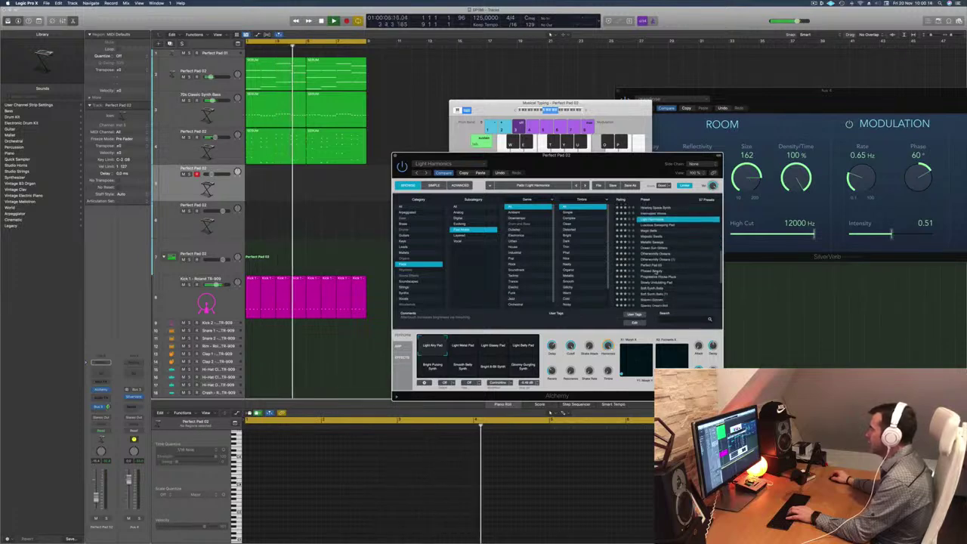
pyautogui.click(656, 272)
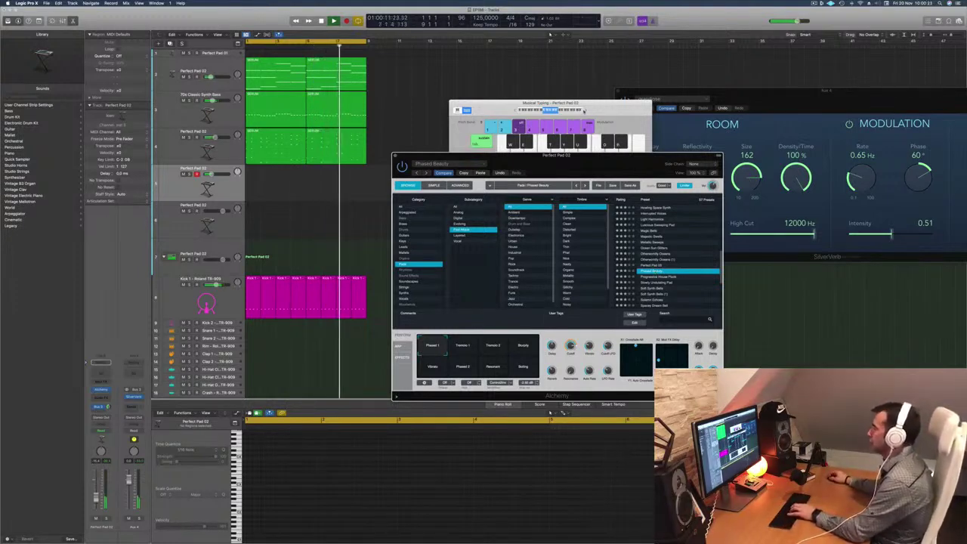
# Step: Record a trial melody on the selected synth track with Musical Typing in a higher range, and delete the recorded take
pyautogui.click(583, 111)
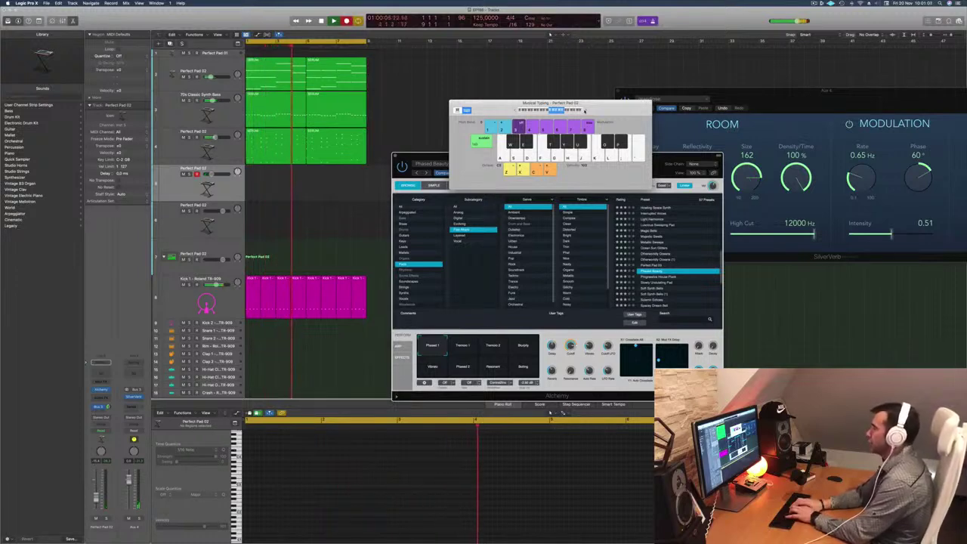
pyautogui.press('p')
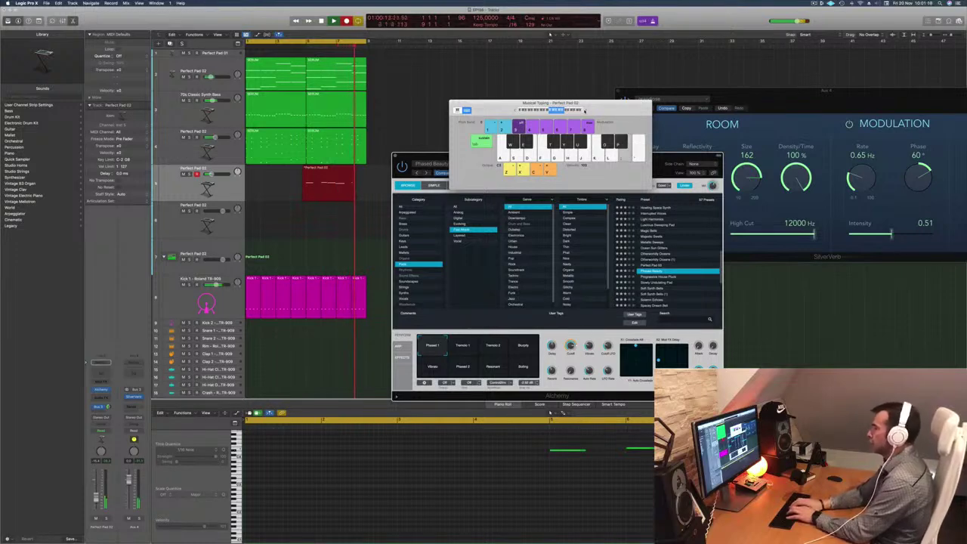
pyautogui.press('space')
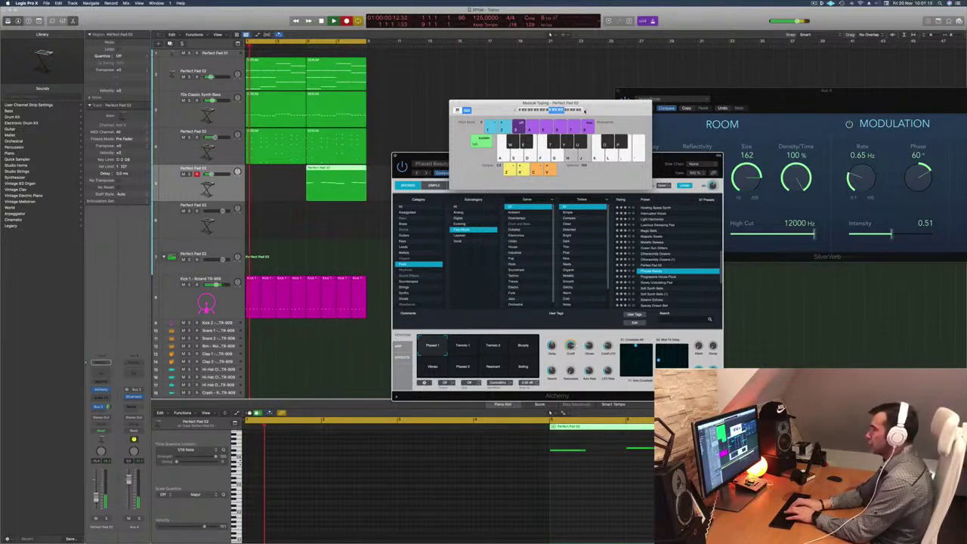
pyautogui.press('space')
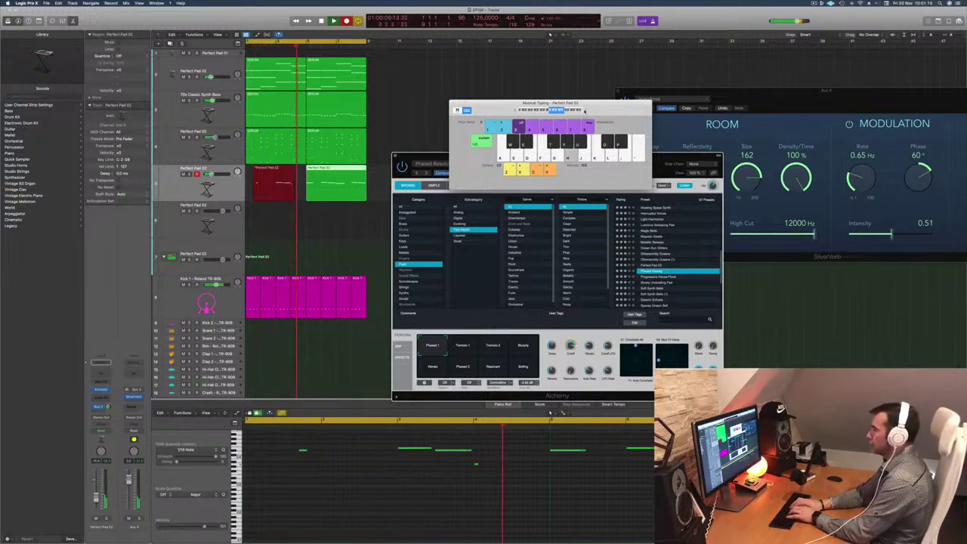
pyautogui.press('space')
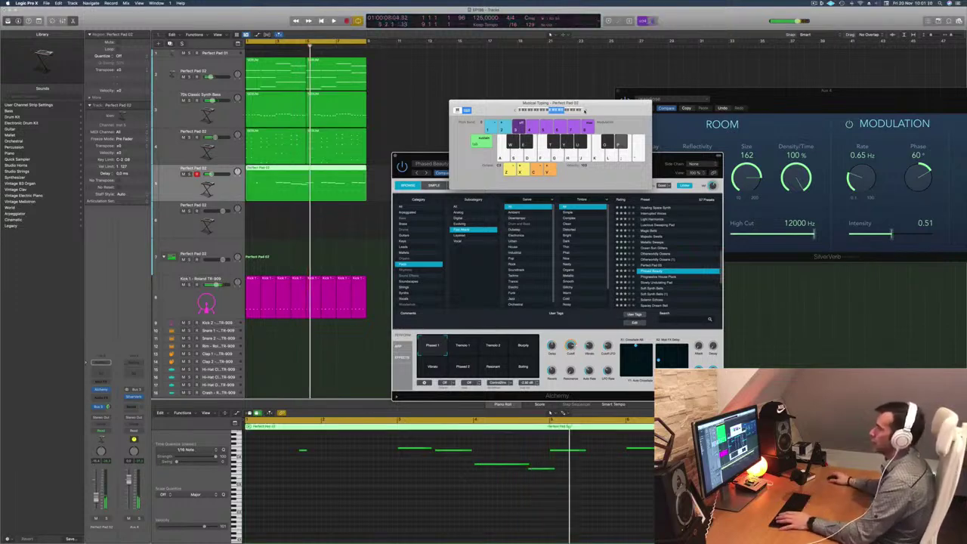
pyautogui.press('Delete')
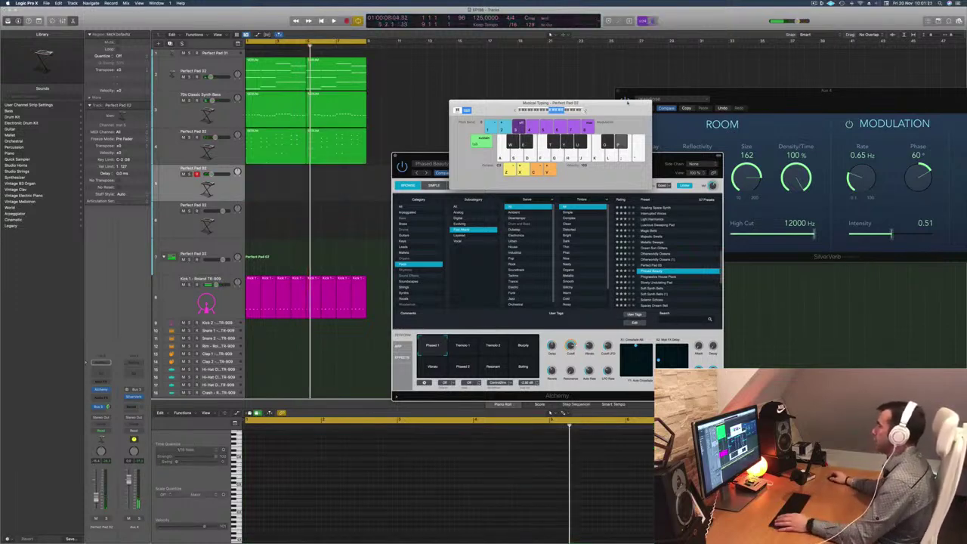
# Step: Move Musical Typing clear of Alchemy and audition the Spacey Dream Bell and Spacey Echo Bells presets
pyautogui.moveTo(631, 101); pyautogui.dragTo(698, 53)
pyautogui.scroll(-3, 671, 236)
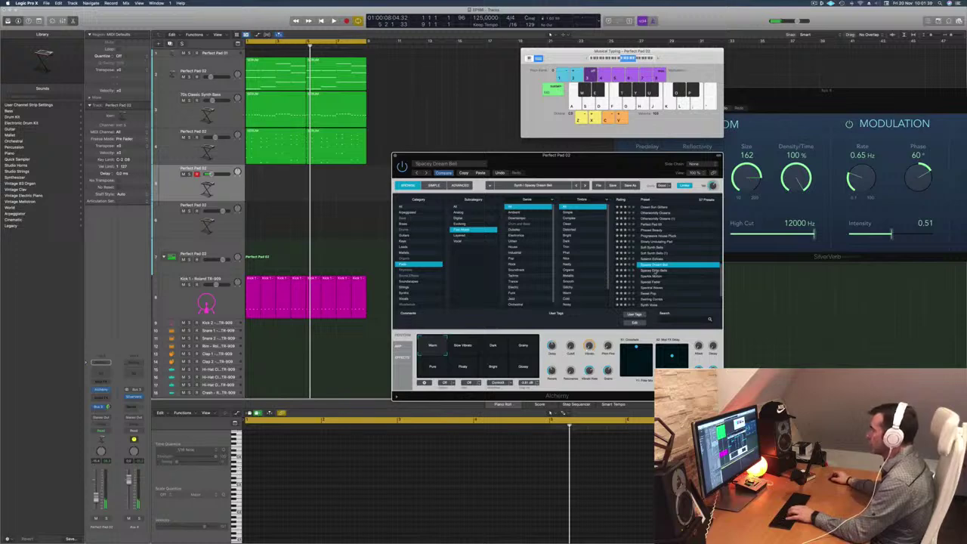
pyautogui.press('space')
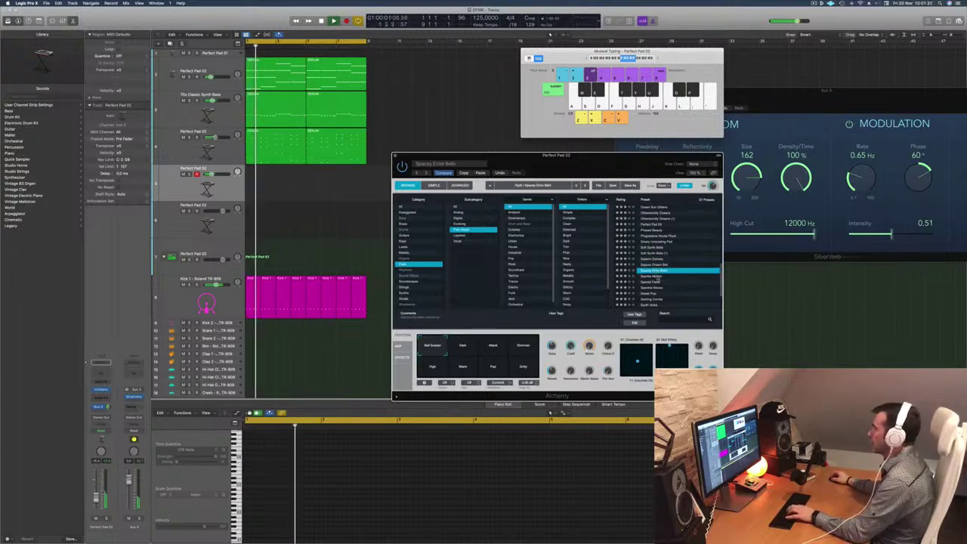
pyautogui.scroll(-2, 675, 280)
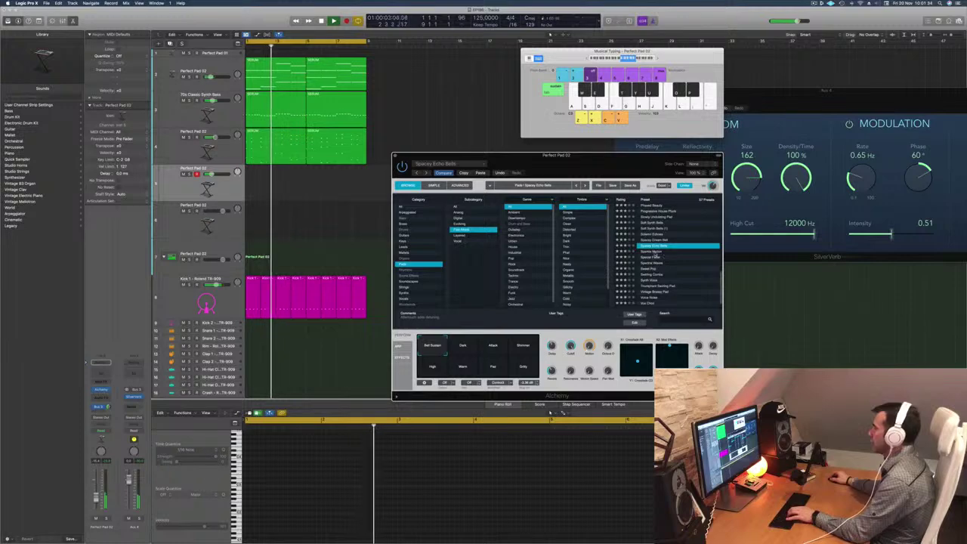
# Step: Audition the Spacey Motion preset with trial notes, and load Special Fader to try it over the loop
pyautogui.click(655, 252)
pyautogui.scroll(-2, 692, 241)
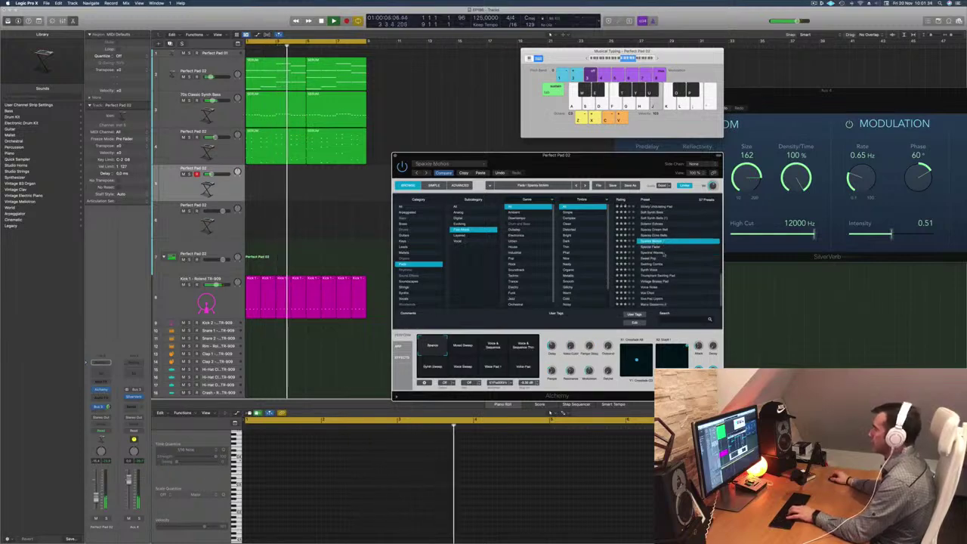
pyautogui.press('h')
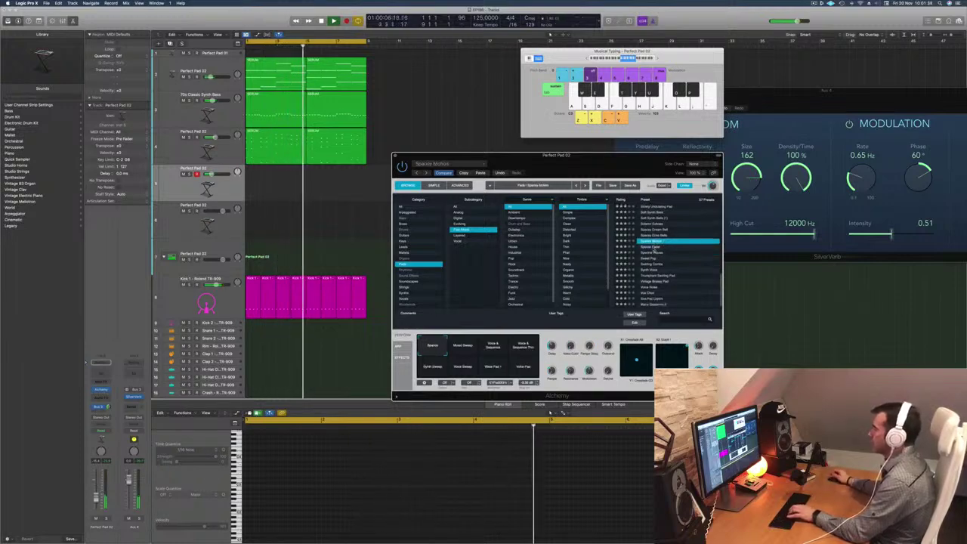
pyautogui.click(654, 248)
pyautogui.press('g')
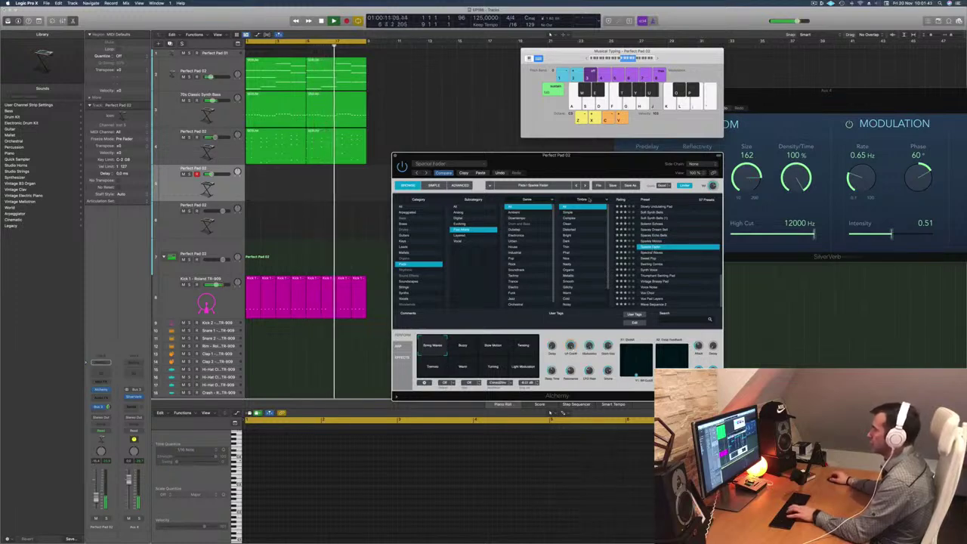
# Step: Clear Alchemy's subcategory filter, switch the preset browser to the Keys category, and load the Magical preset to try it over the loop
pyautogui.click(464, 207)
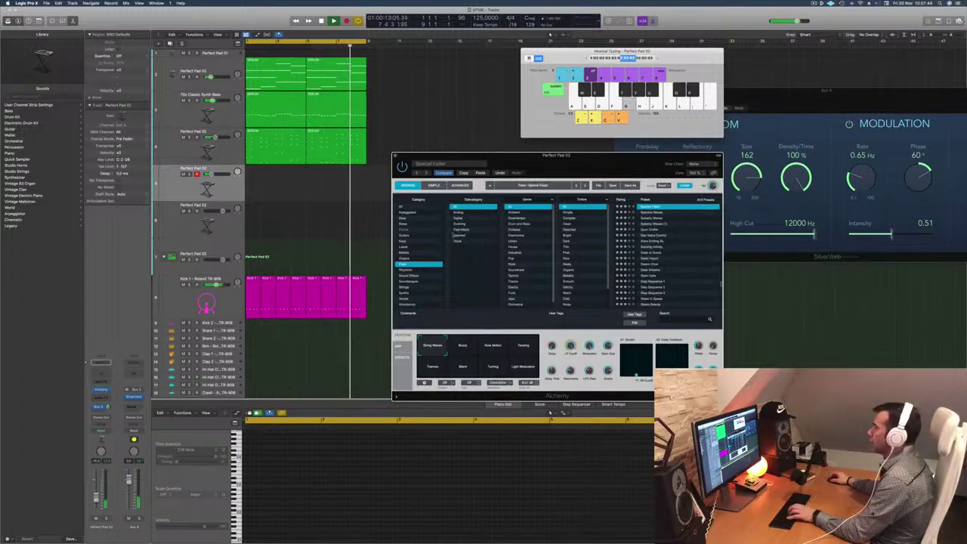
pyautogui.click(403, 241)
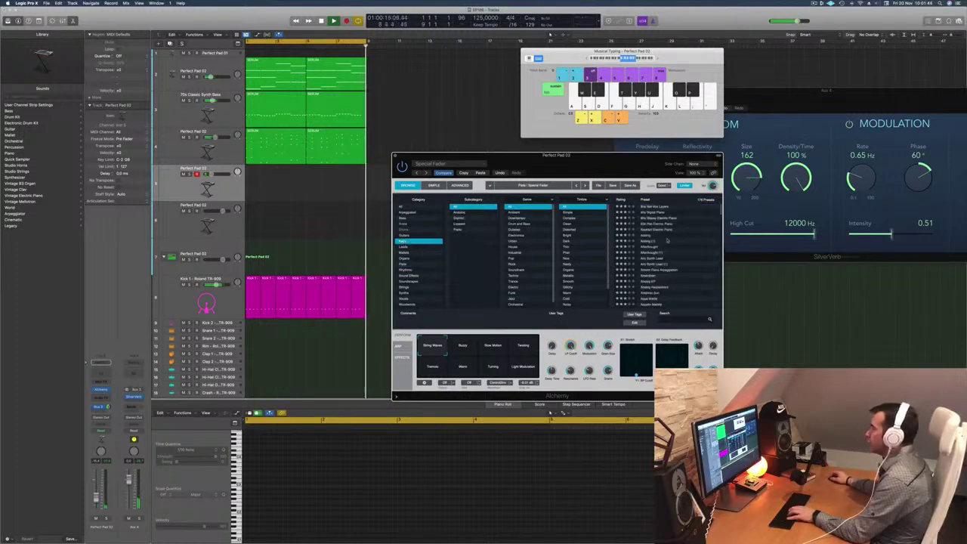
pyautogui.scroll(-10, 668, 242)
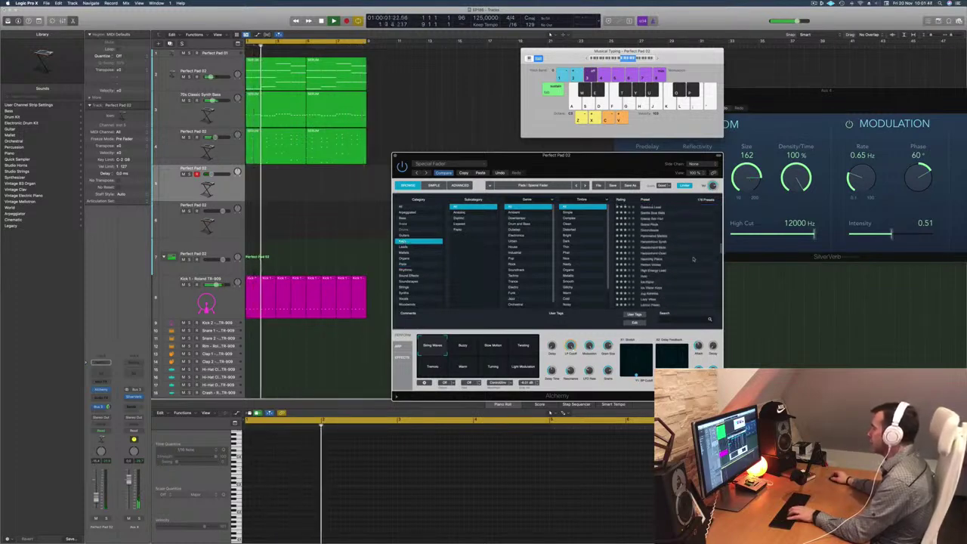
pyautogui.scroll(-3, 693, 259)
pyautogui.click(693, 260)
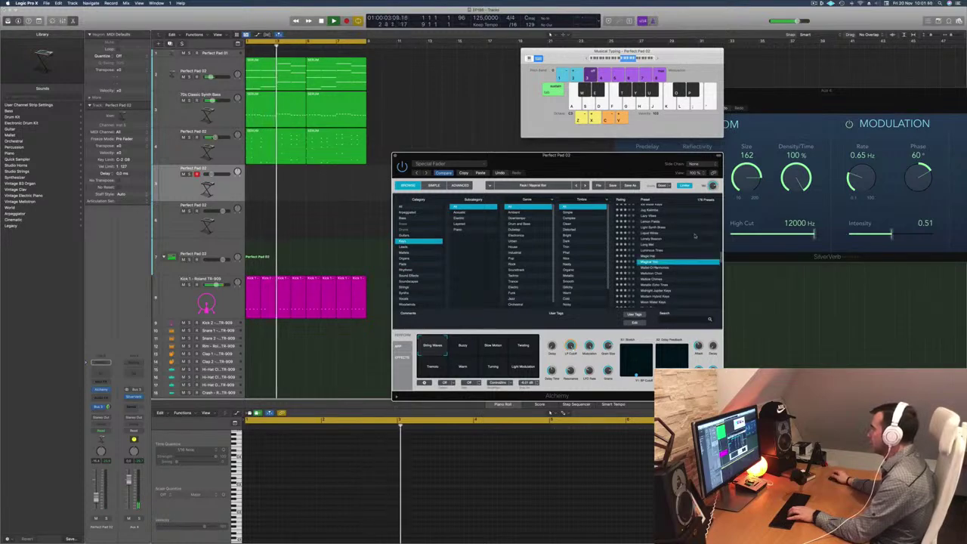
# Step: Audition the Mellow Chimes, Mystic Stringed Pluck and Oil Can Keys presets over the running loop
pyautogui.scroll(-2, 696, 238)
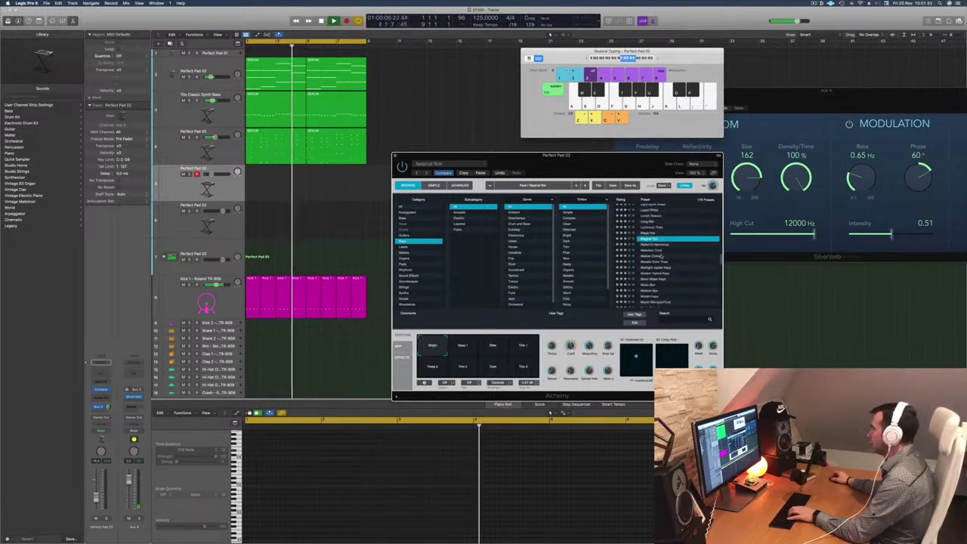
pyautogui.click(662, 257)
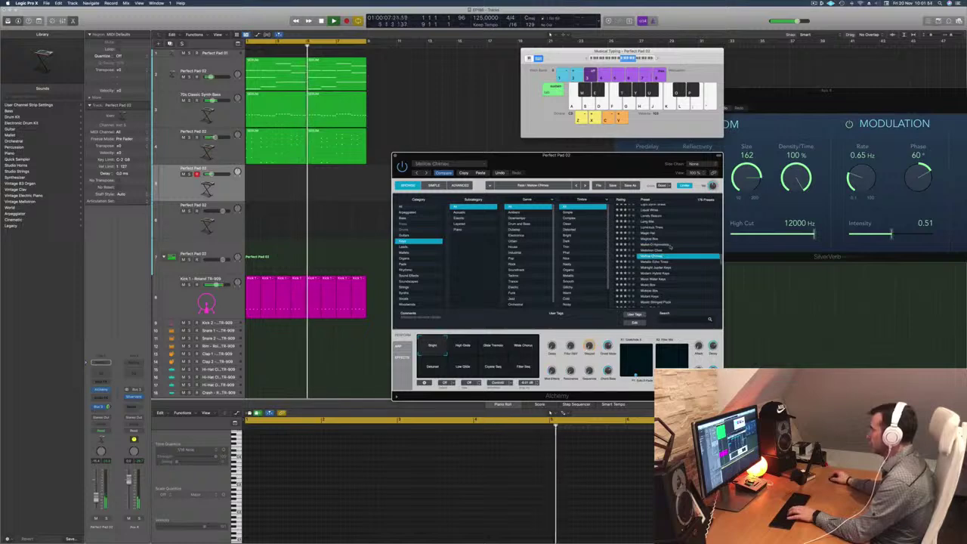
pyautogui.scroll(-3, 662, 257)
pyautogui.click(659, 273)
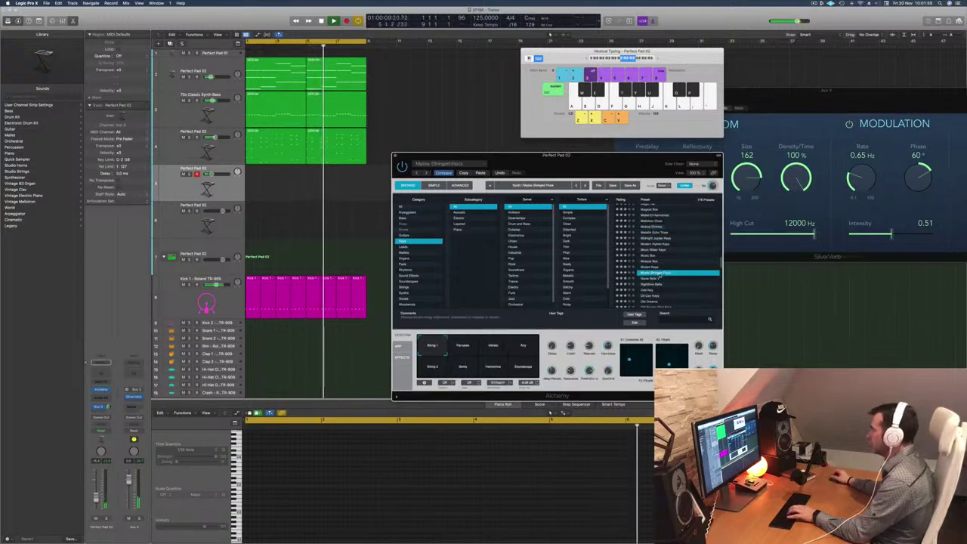
pyautogui.scroll(-2, 678, 262)
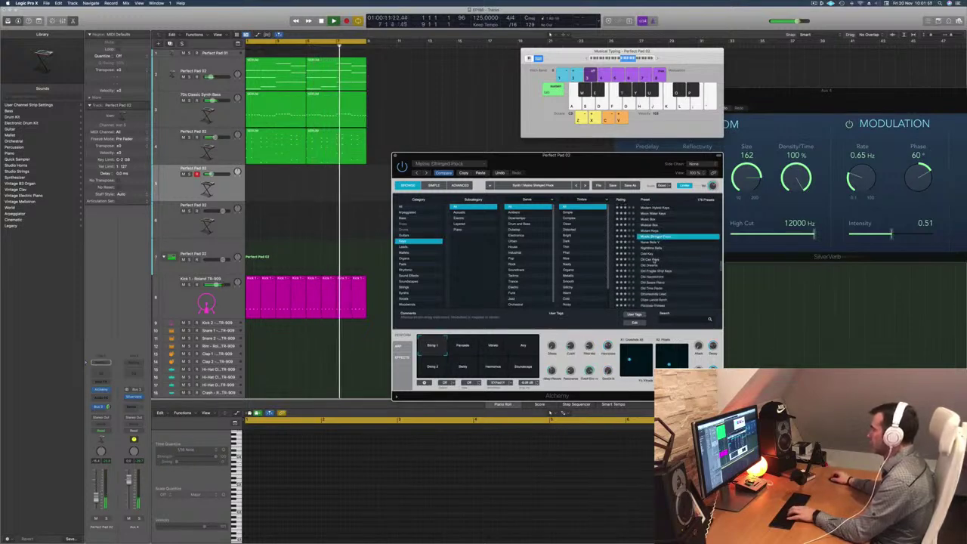
pyautogui.click(653, 259)
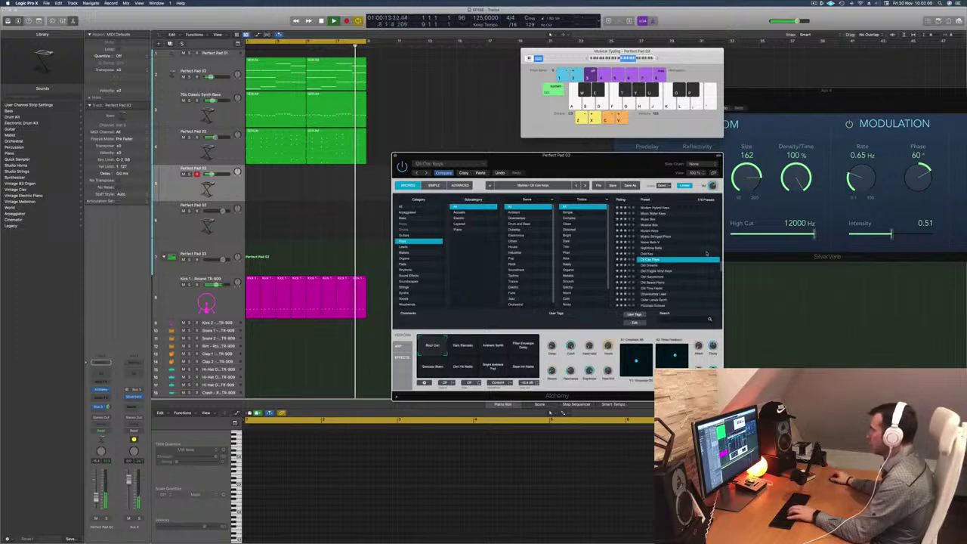
pyautogui.scroll(-2, 699, 253)
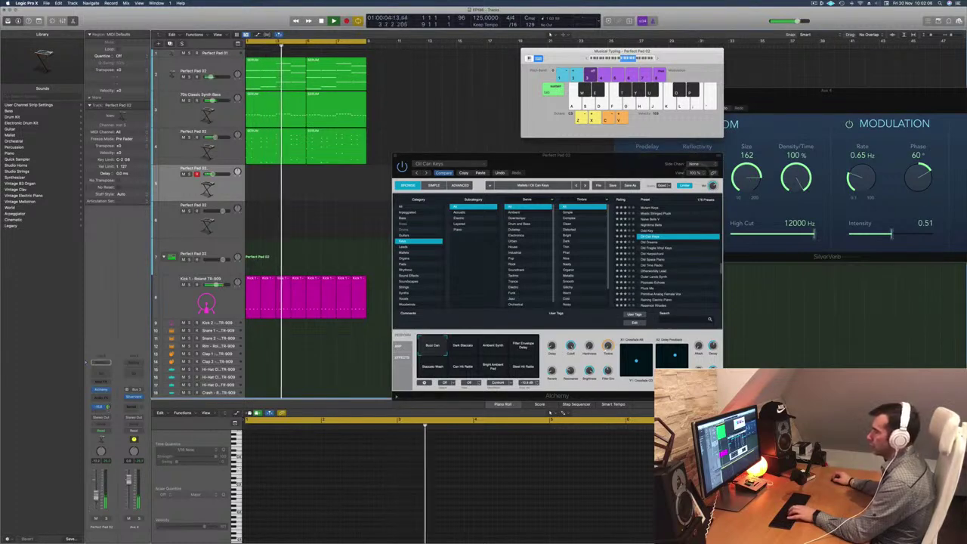
# Step: Try the performance snapshots of Oil Can Keys, including Ambient Synth, Filter Envelope Delay and Bright Ambient Pad
pyautogui.click(464, 345)
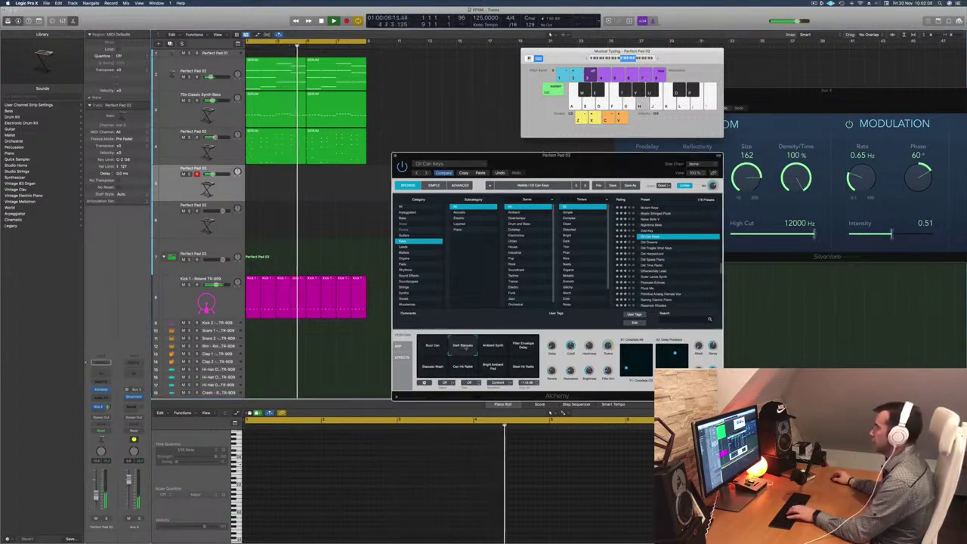
pyautogui.click(492, 347)
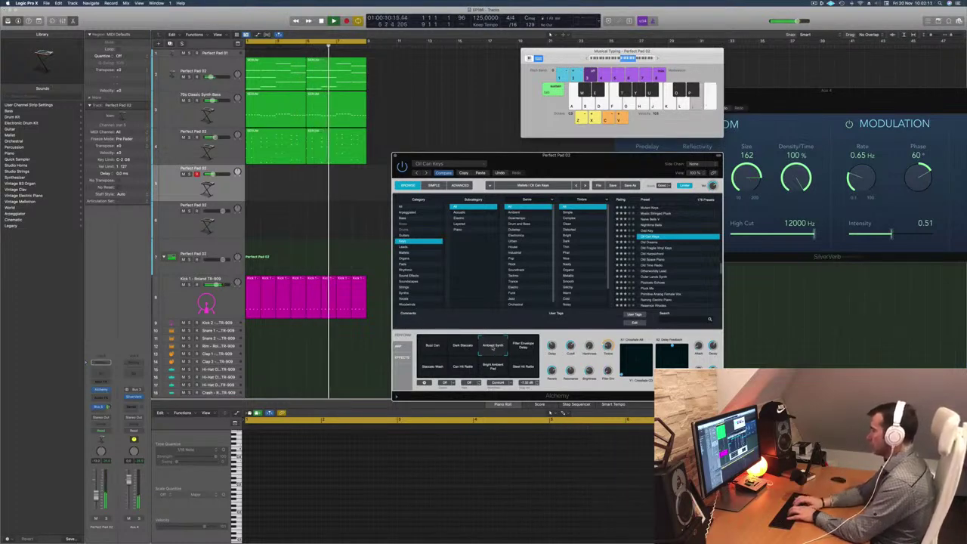
pyautogui.click(521, 345)
pyautogui.click(434, 367)
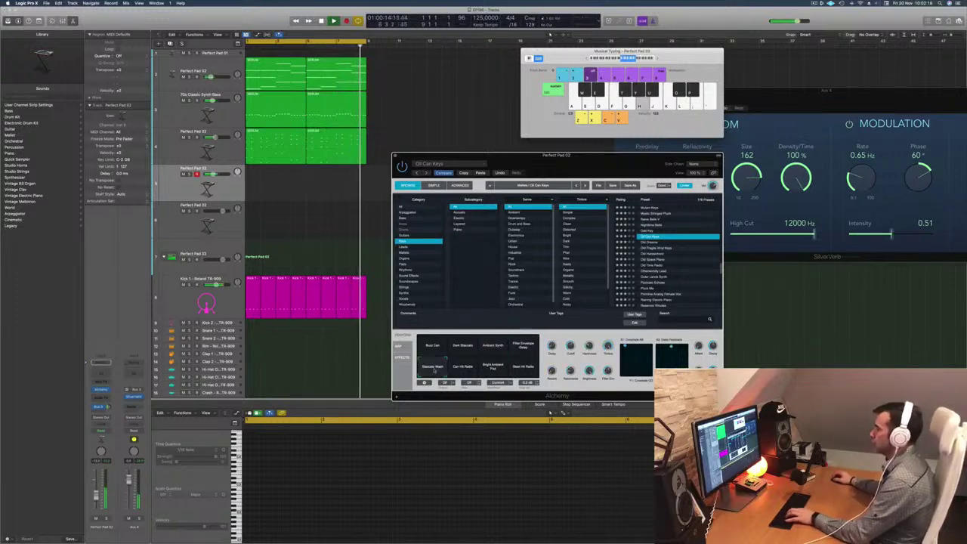
pyautogui.click(492, 366)
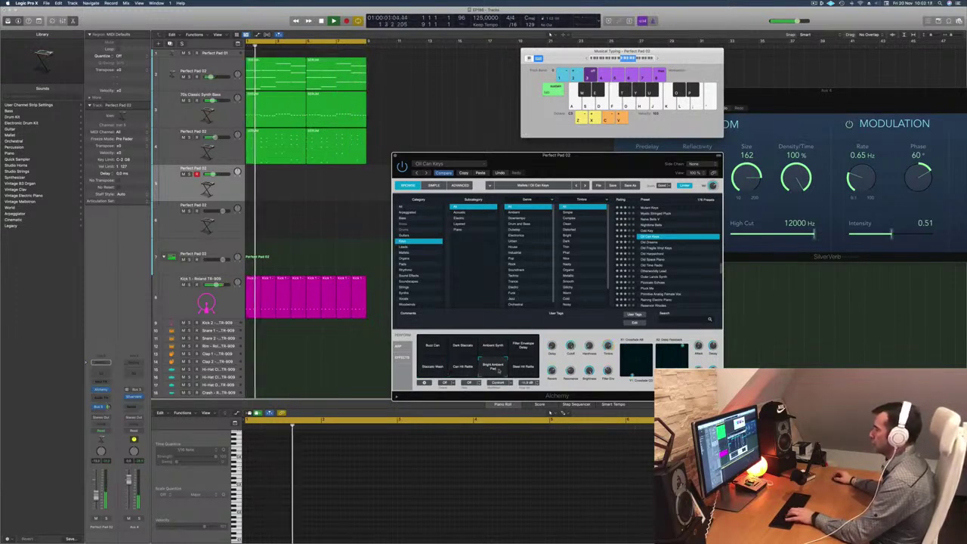
# Step: Audition the Old Dreams, Old Space Piano, Otherworldly Lead and Pluck Me presets with trial notes
pyautogui.click(648, 243)
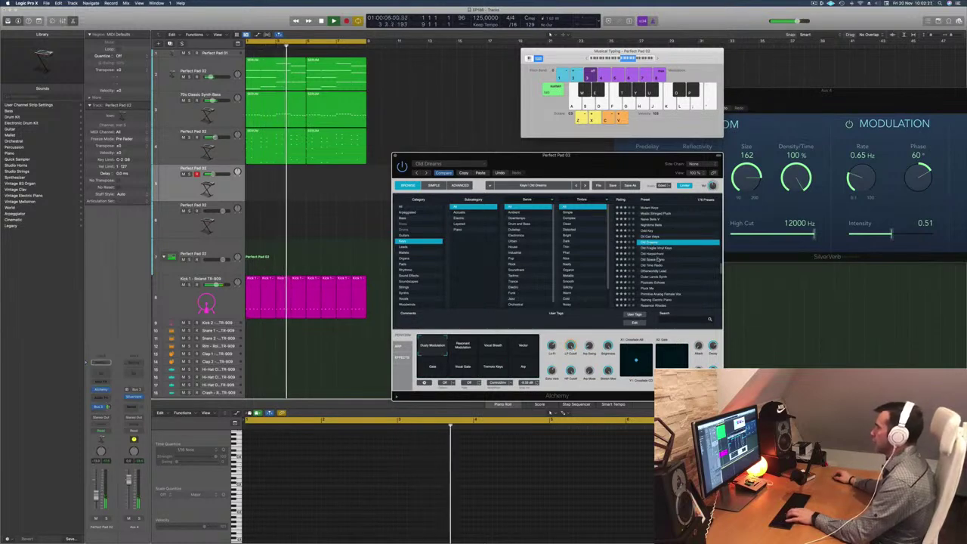
pyautogui.click(658, 259)
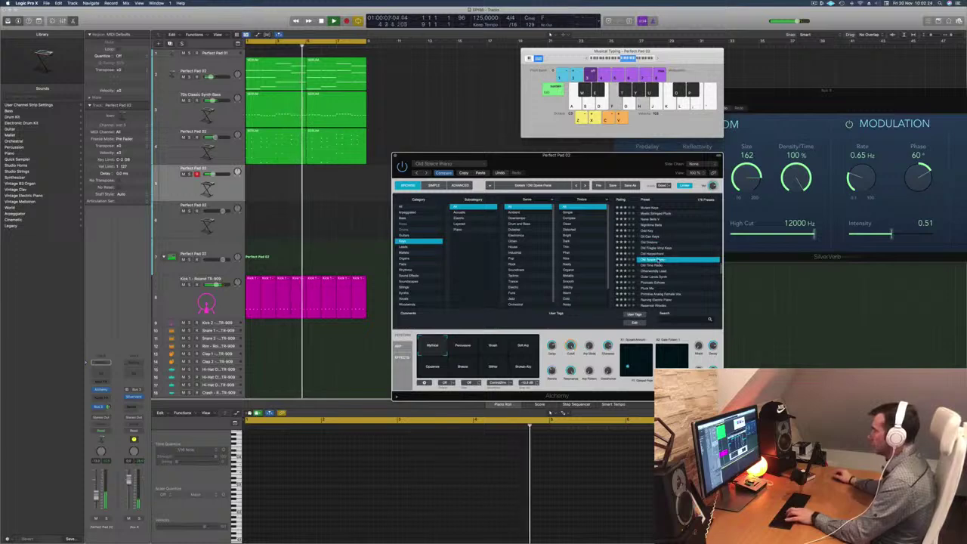
pyautogui.click(677, 270)
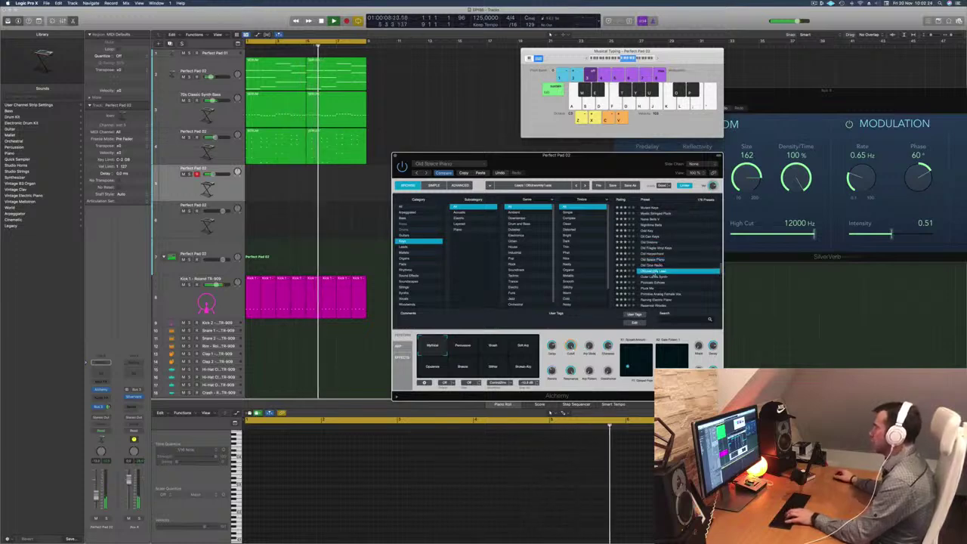
pyautogui.scroll(-2, 677, 270)
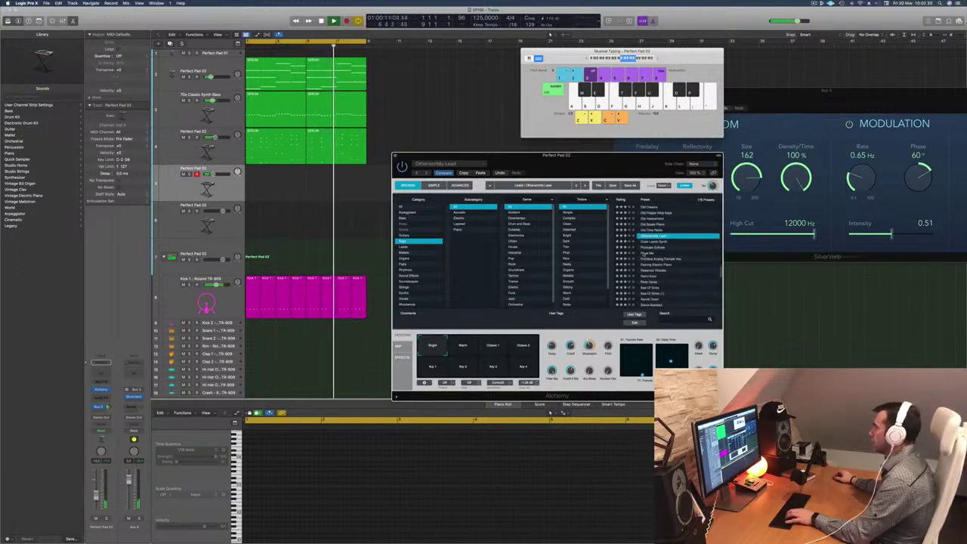
pyautogui.click(665, 253)
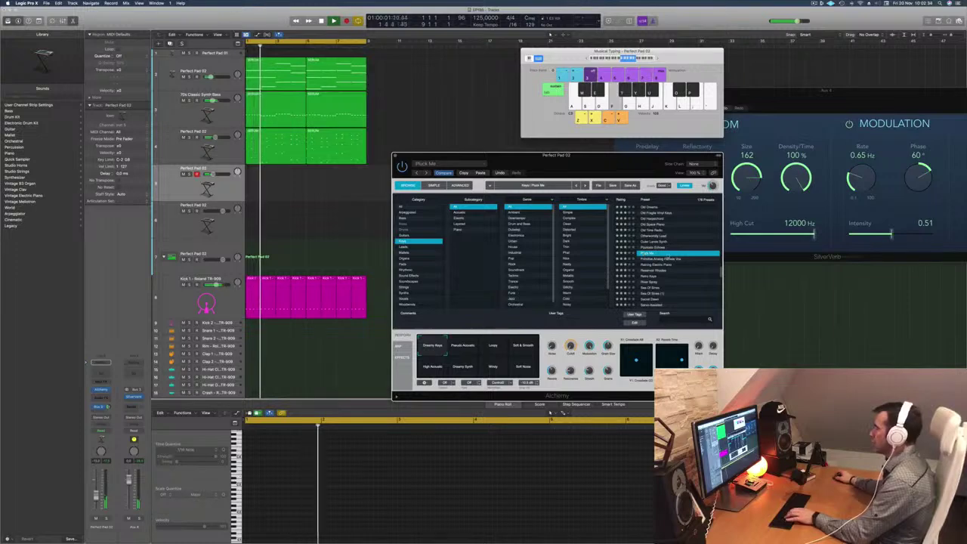
# Step: Audition the River Spray and Shadow Keyboard presets, and load Sign of Life for the melody track
pyautogui.scroll(-2, 668, 258)
pyautogui.click(651, 255)
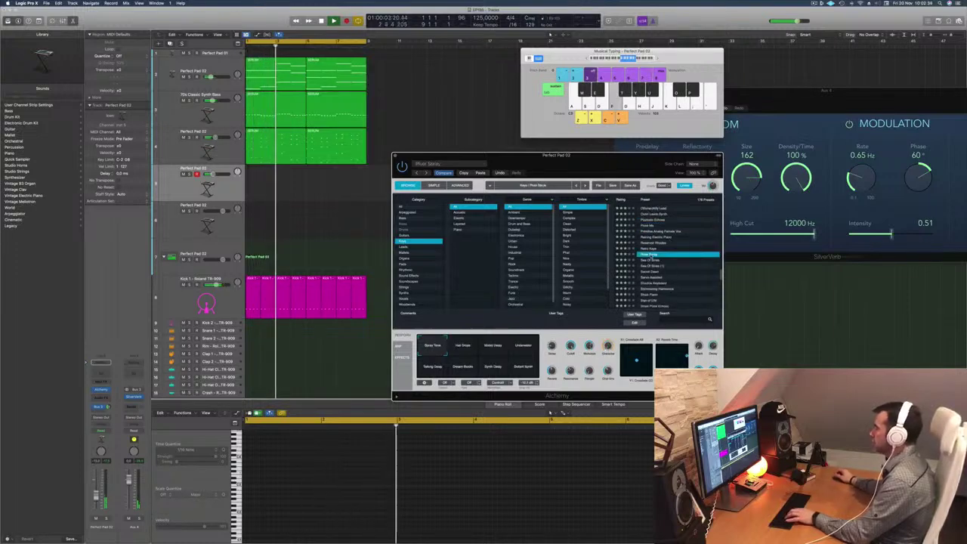
pyautogui.scroll(-2, 664, 254)
pyautogui.click(654, 263)
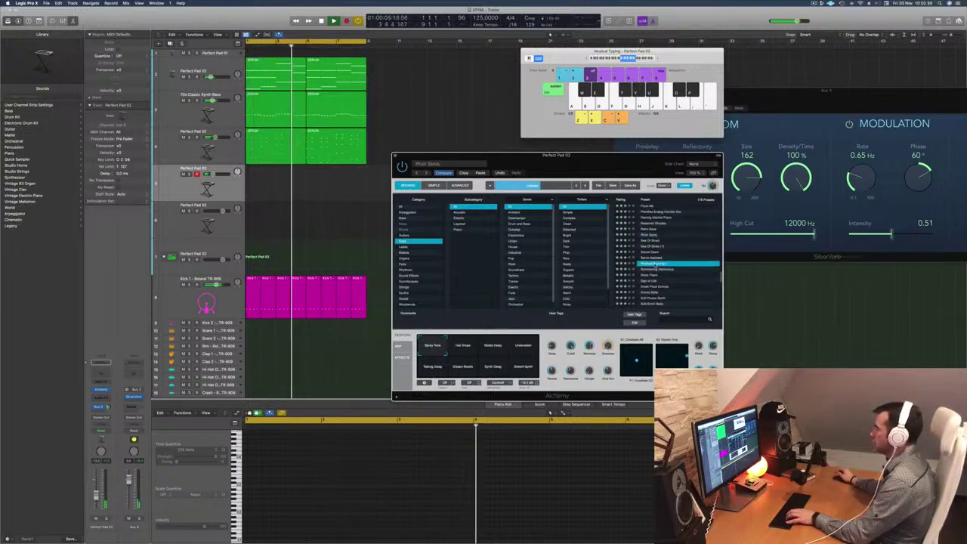
pyautogui.scroll(-2, 654, 262)
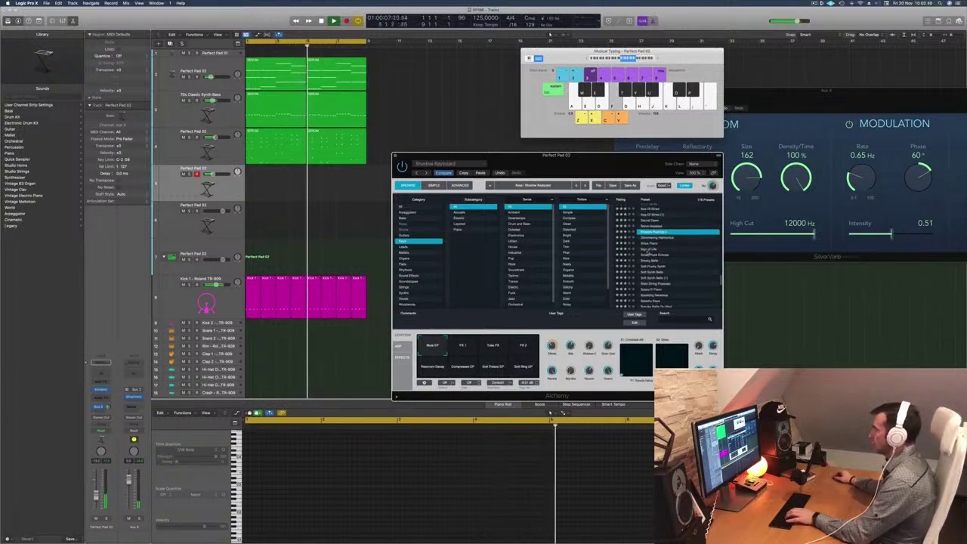
pyautogui.click(647, 250)
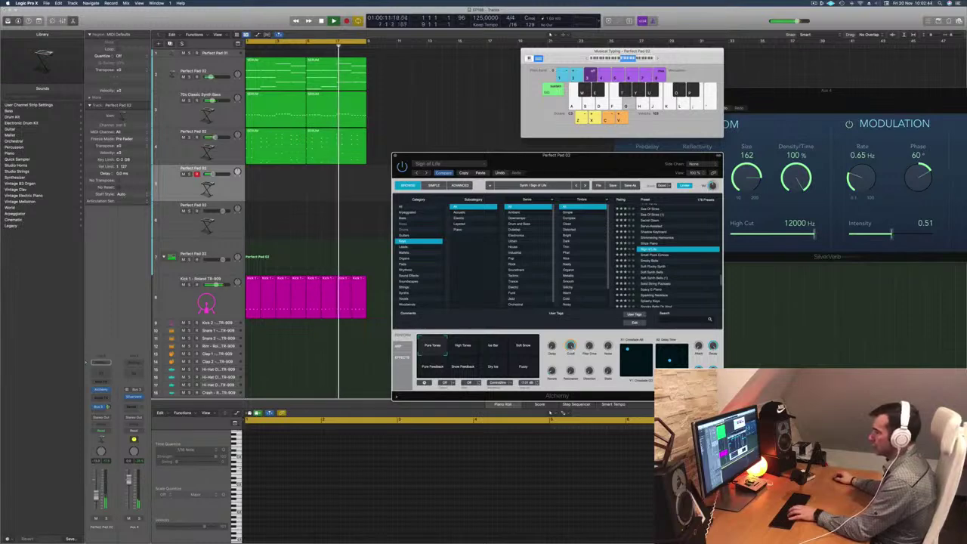
# Step: Dismiss the system overload alert and set the audio device's I/O buffer size to 512 samples
pyautogui.click(530, 174)
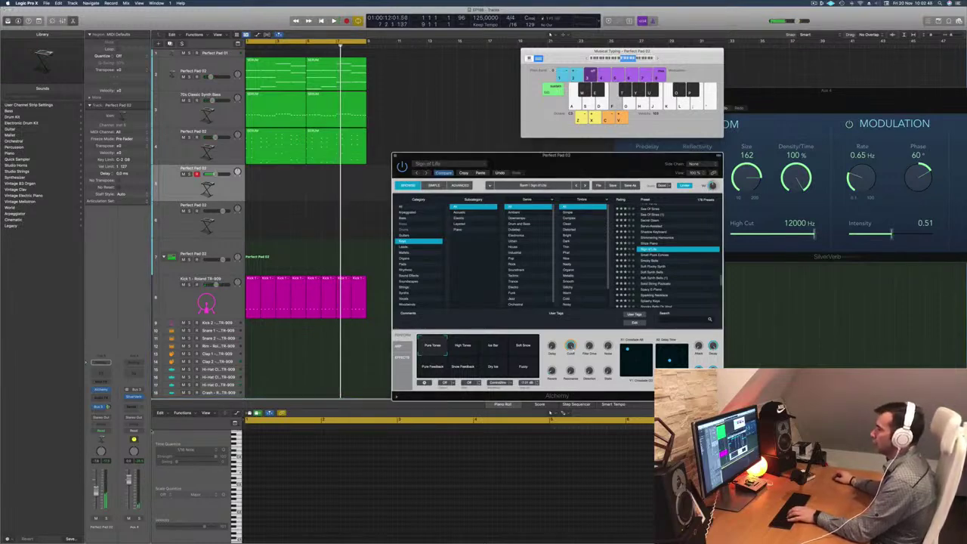
pyautogui.press('space')
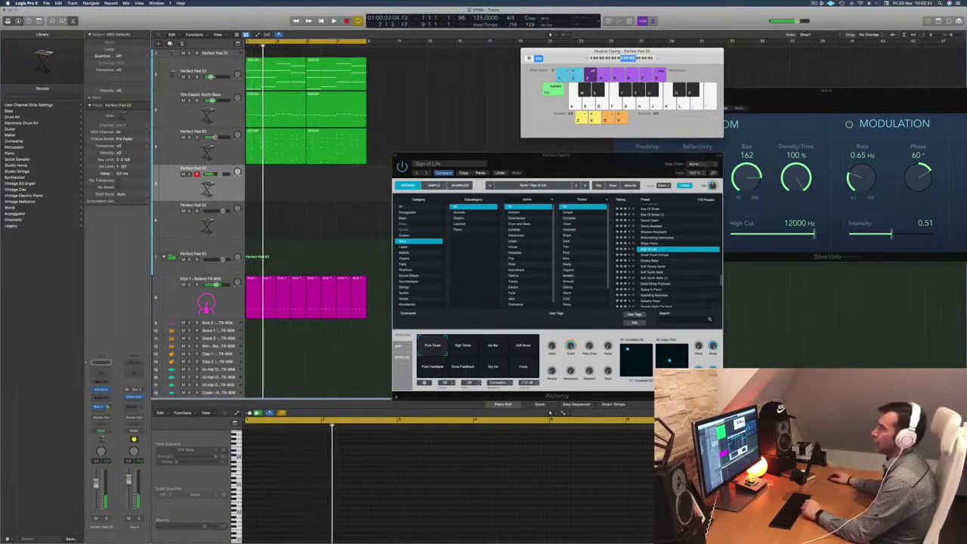
pyautogui.click(26, 3)
pyautogui.moveTo(34, 19)
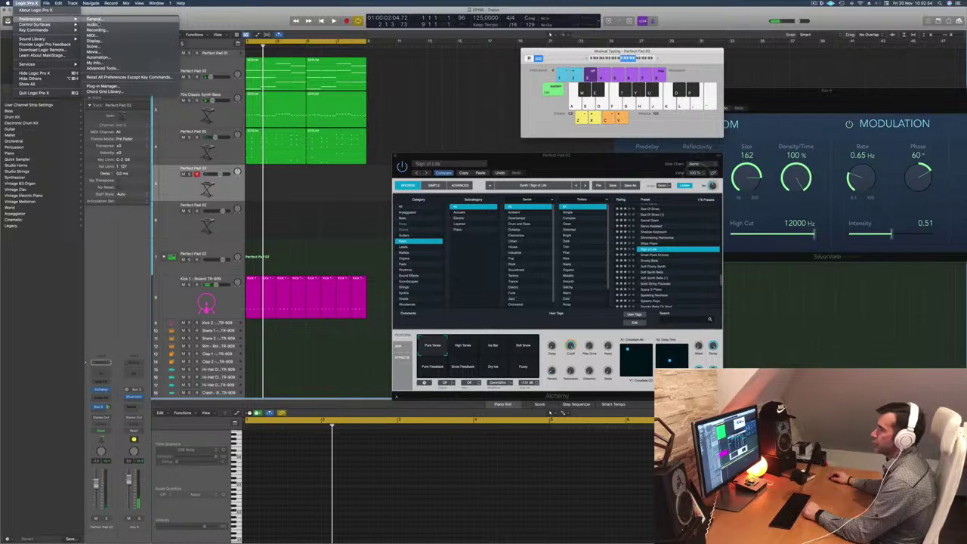
pyautogui.click(95, 18)
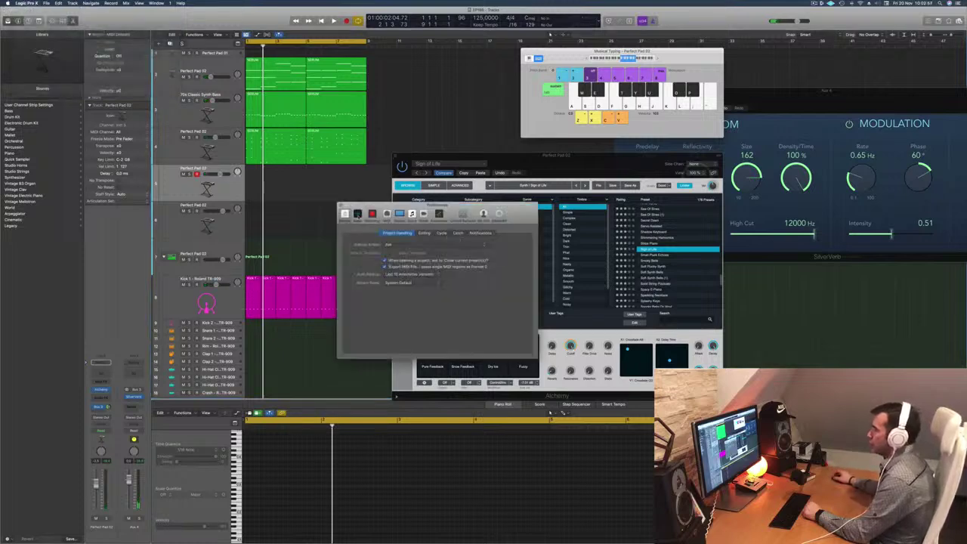
pyautogui.click(358, 215)
pyautogui.click(424, 267)
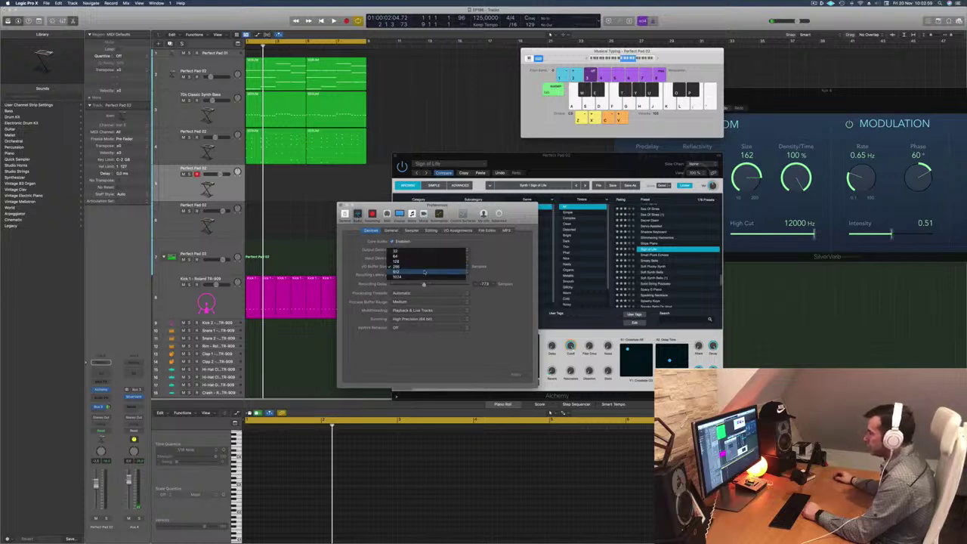
pyautogui.click(424, 272)
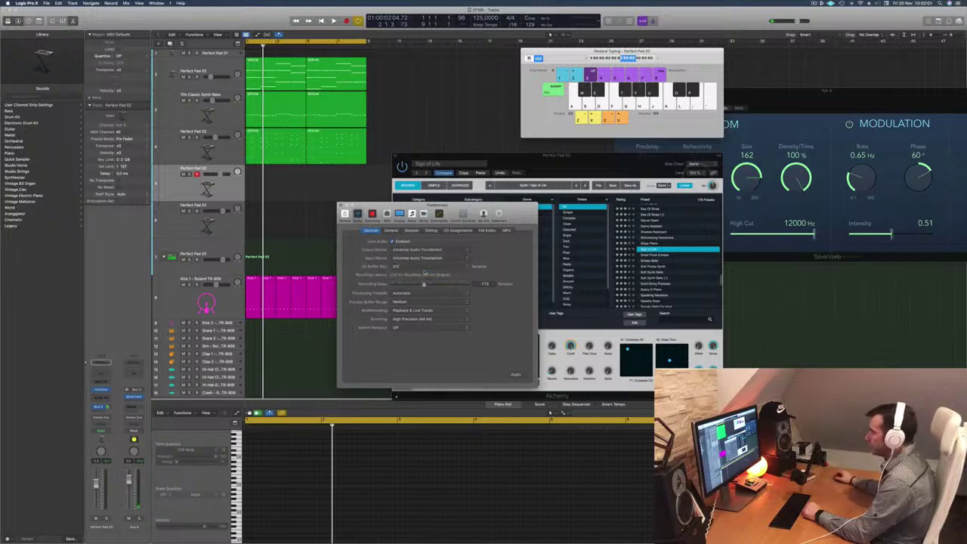
pyautogui.click(515, 374)
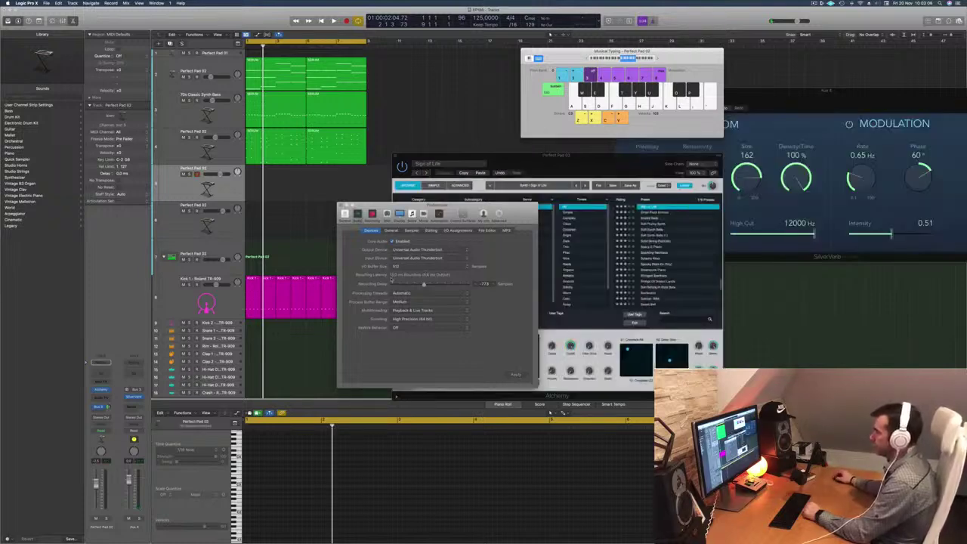
# Step: Dismiss the overload alert, close the preferences window, and restart loop playback
pyautogui.press('super+w')
pyautogui.press('space')
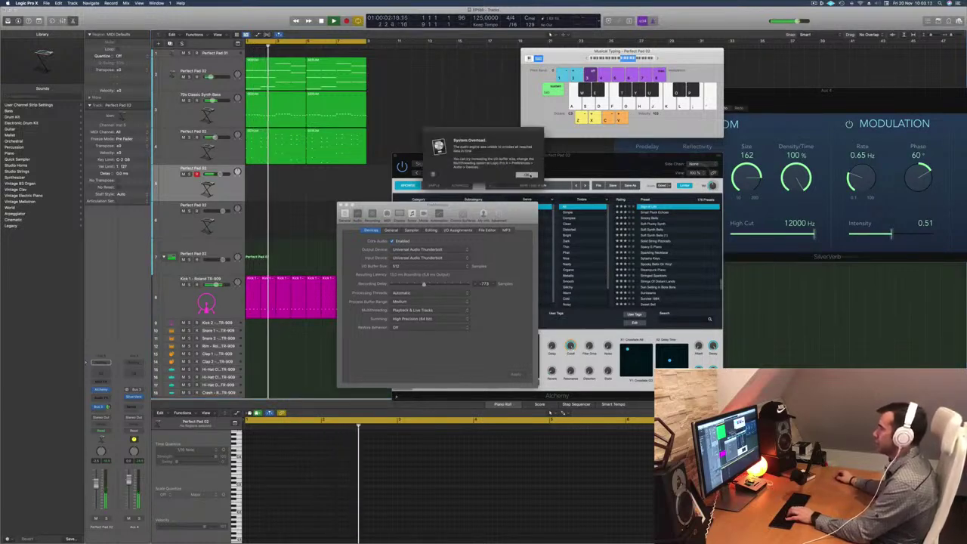
pyautogui.click(528, 174)
pyautogui.click(340, 204)
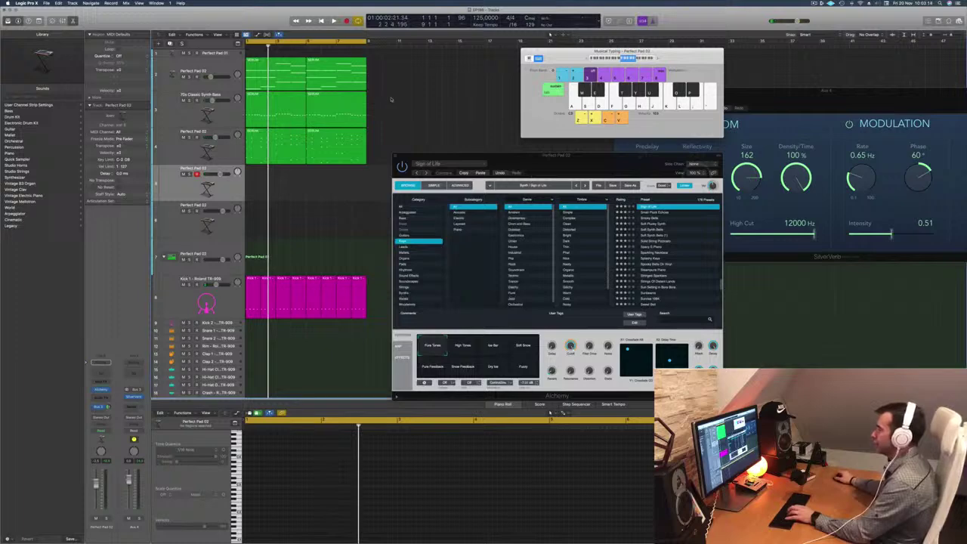
pyautogui.press('space')
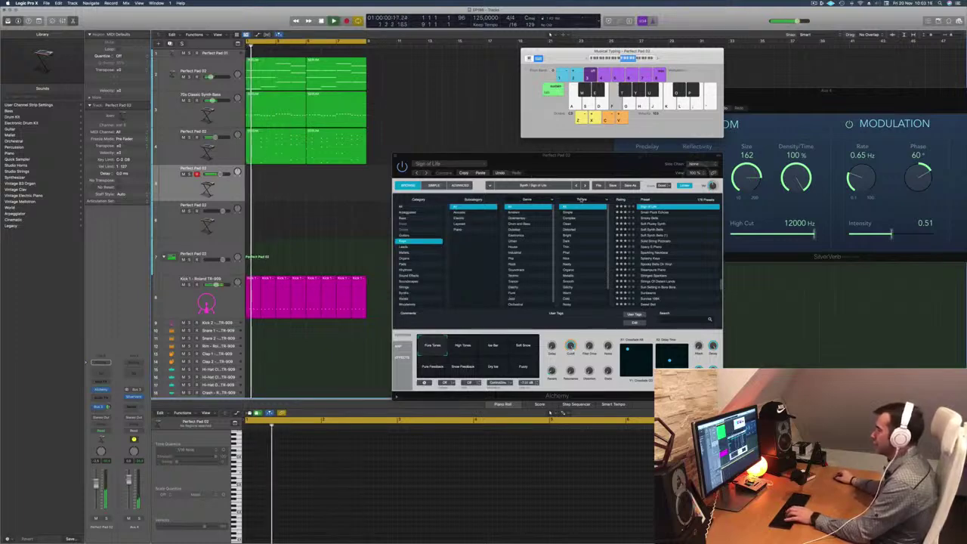
# Step: Lower Alchemy's quality setting to Draft and try a note of the Sign of Life preset over the loop
pyautogui.click(665, 186)
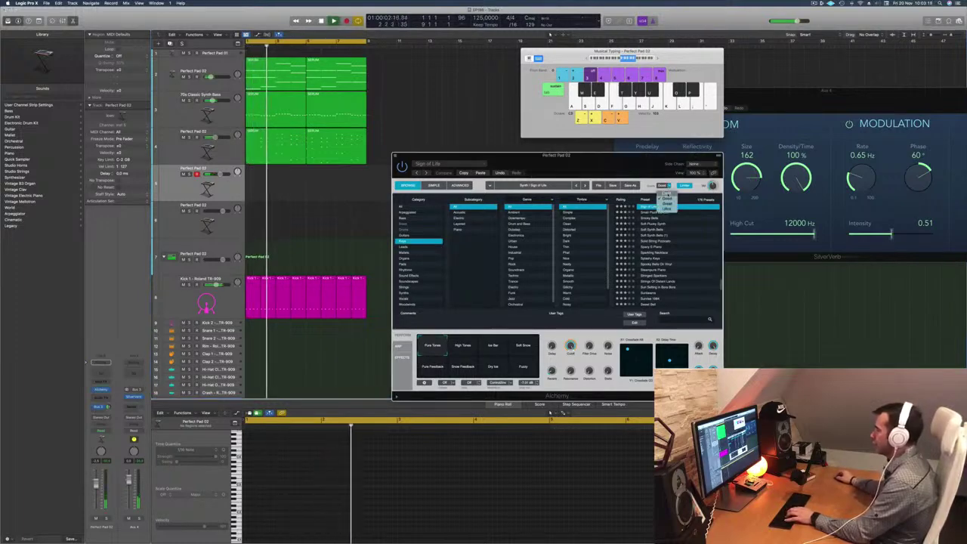
pyautogui.click(663, 192)
pyautogui.press('g')
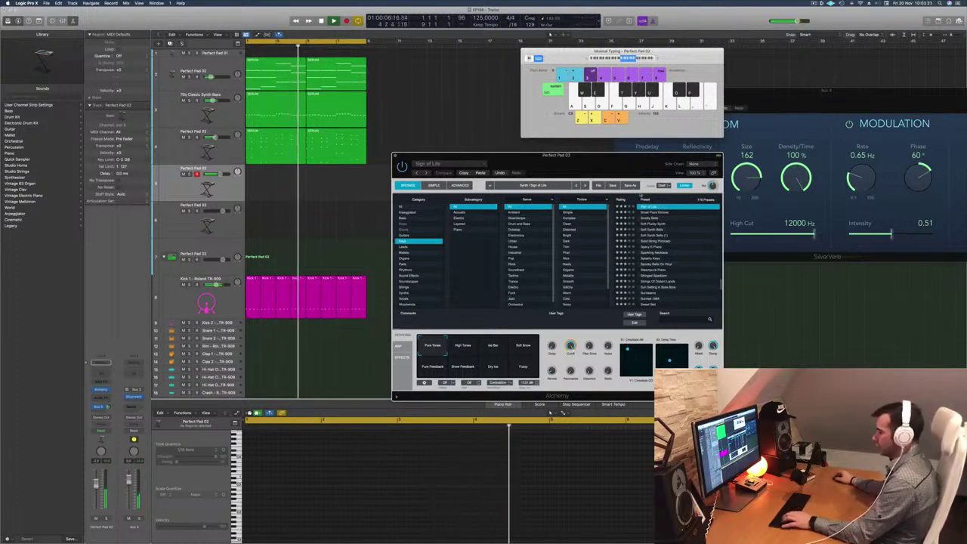
# Step: Audition the Spooky Bells On Vinyl, Sunbeams and Sweet Bell presets from Alchemy's Keys category over the loop
pyautogui.scroll(-2, 669, 227)
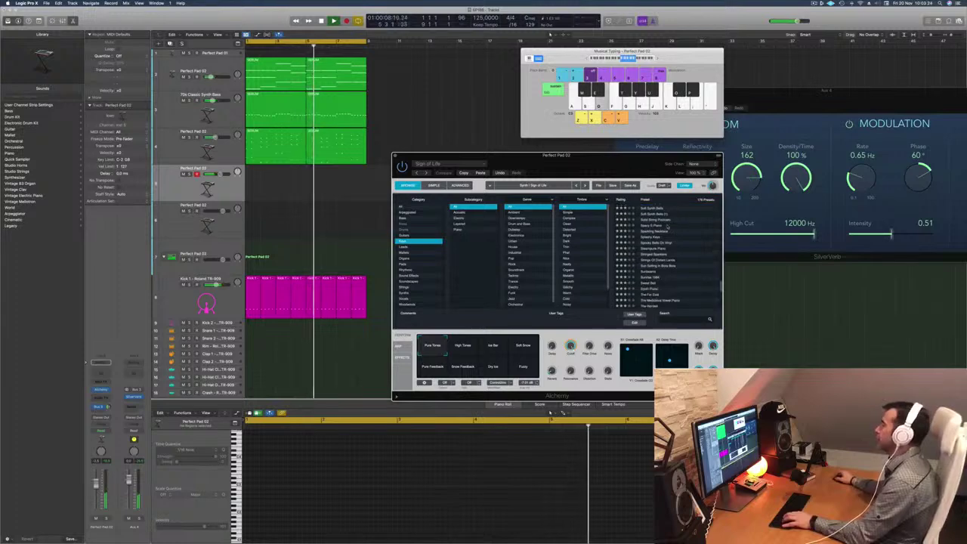
pyautogui.click(649, 244)
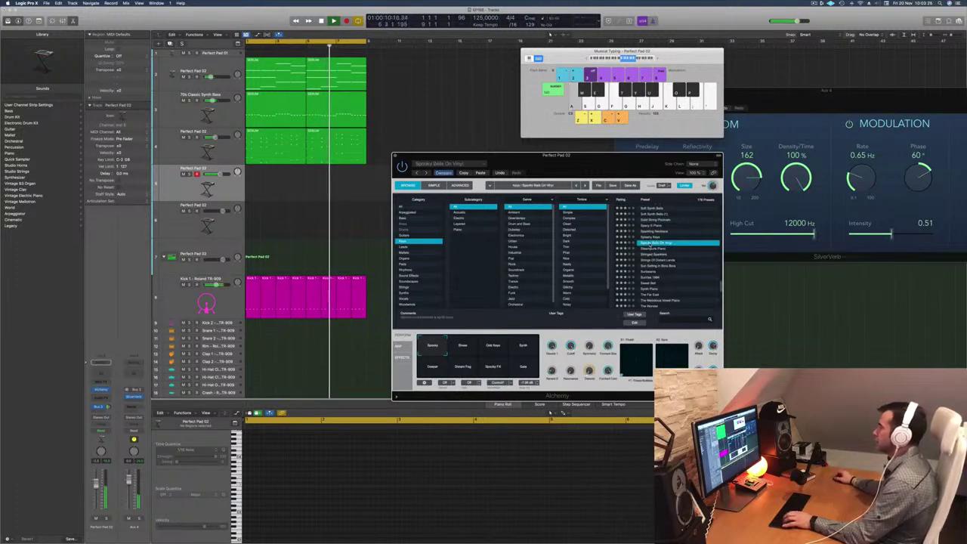
pyautogui.scroll(-2, 680, 254)
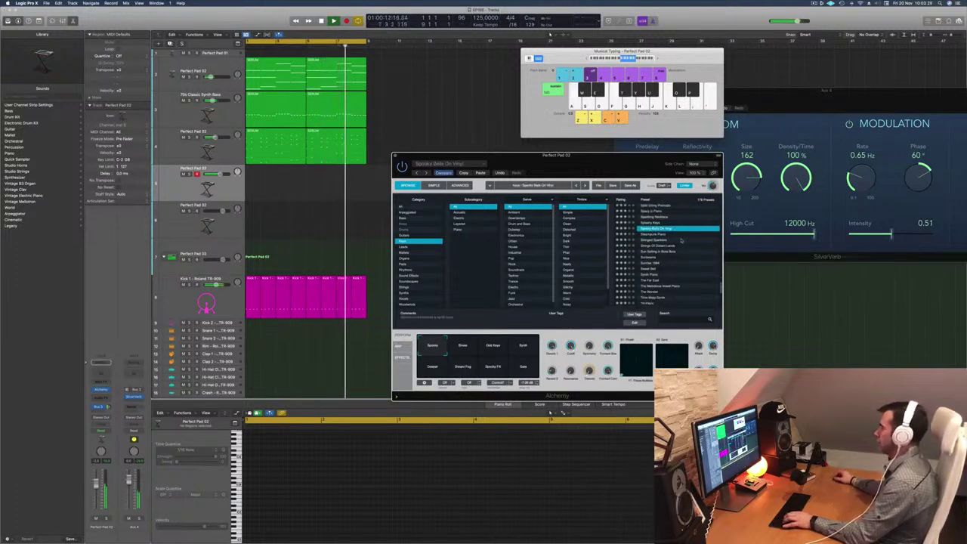
pyautogui.click(651, 256)
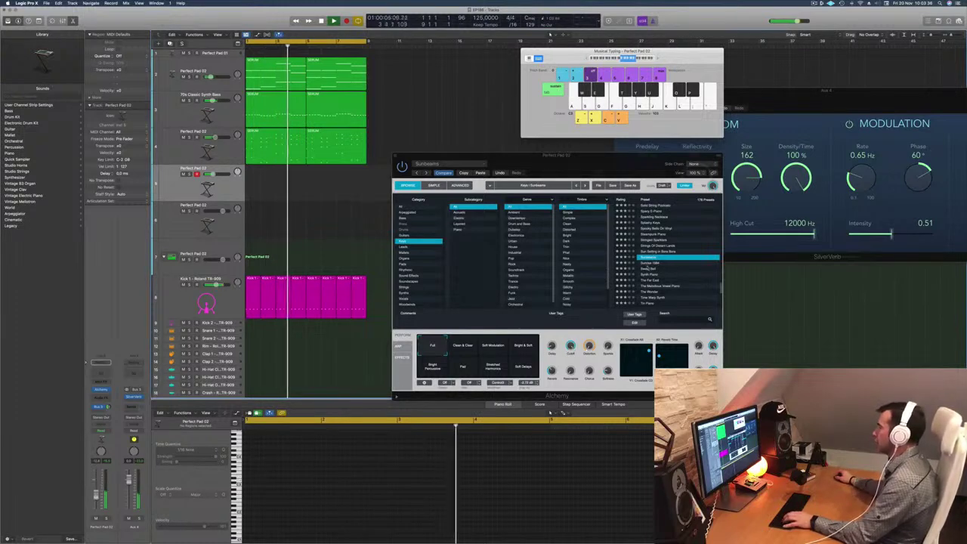
pyautogui.click(647, 269)
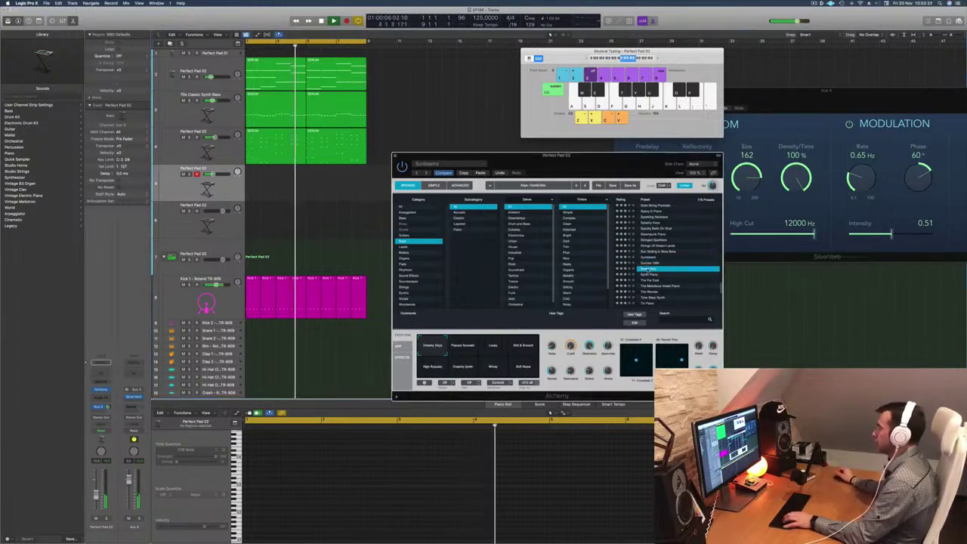
# Step: Audition The Far East, Tin Piano and the pluck preset listed two below it for the melody track
pyautogui.scroll(-2, 681, 258)
pyautogui.click(665, 252)
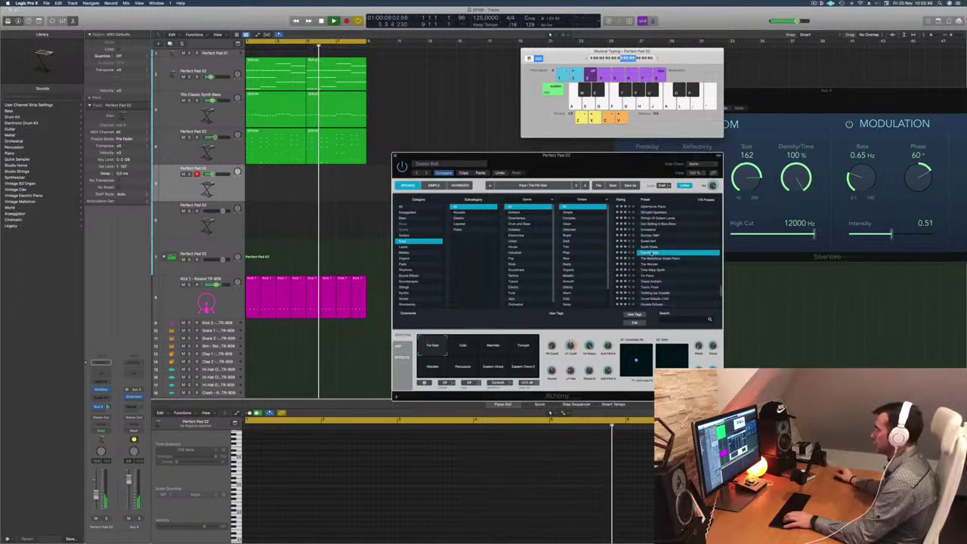
pyautogui.scroll(-1, 668, 271)
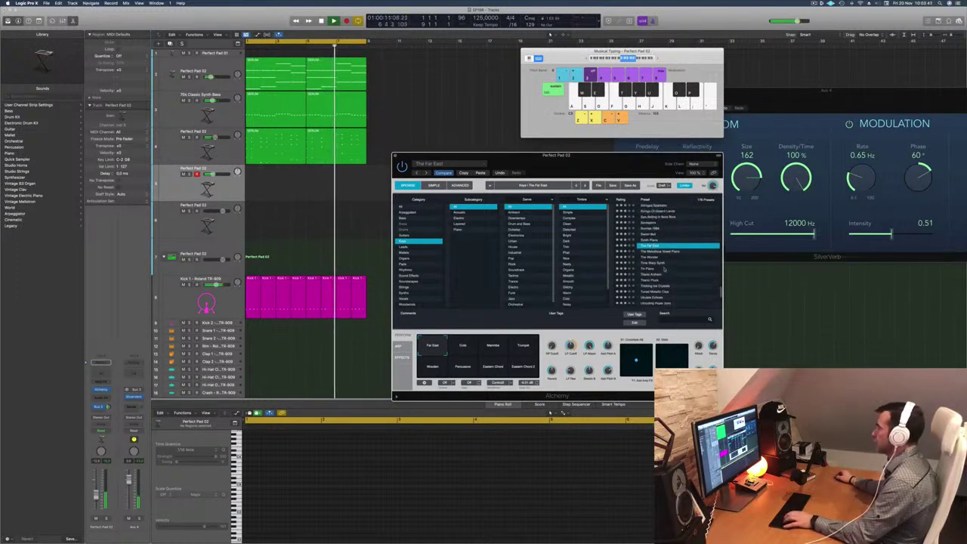
pyautogui.click(650, 268)
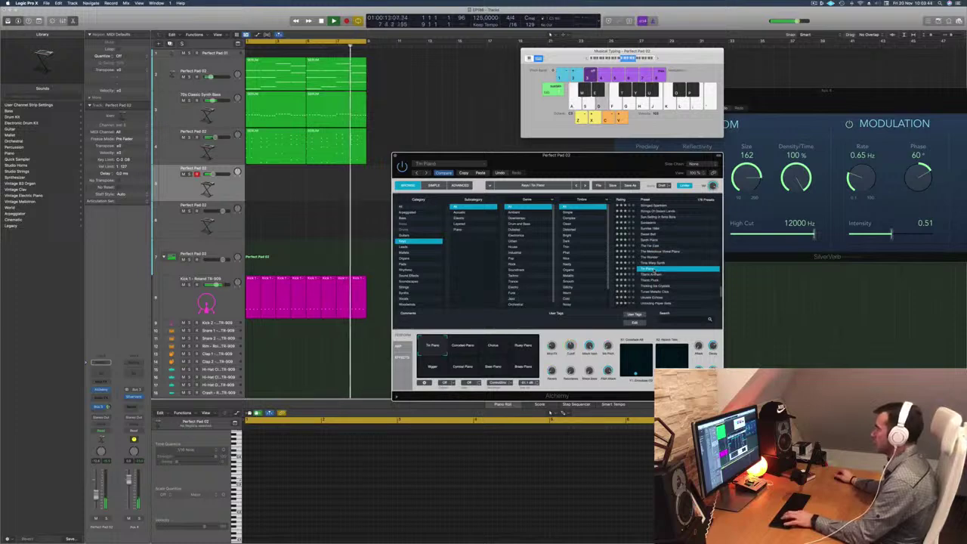
pyautogui.click(649, 280)
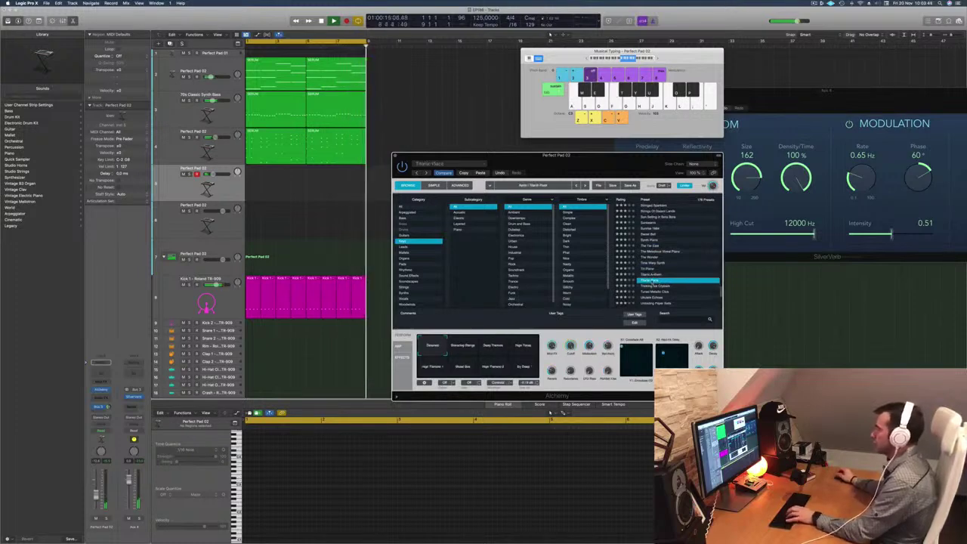
# Step: Audition the Unfolding Paper Bells preset, and load VA Chime Piano for the melody track
pyautogui.scroll(-5, 653, 276)
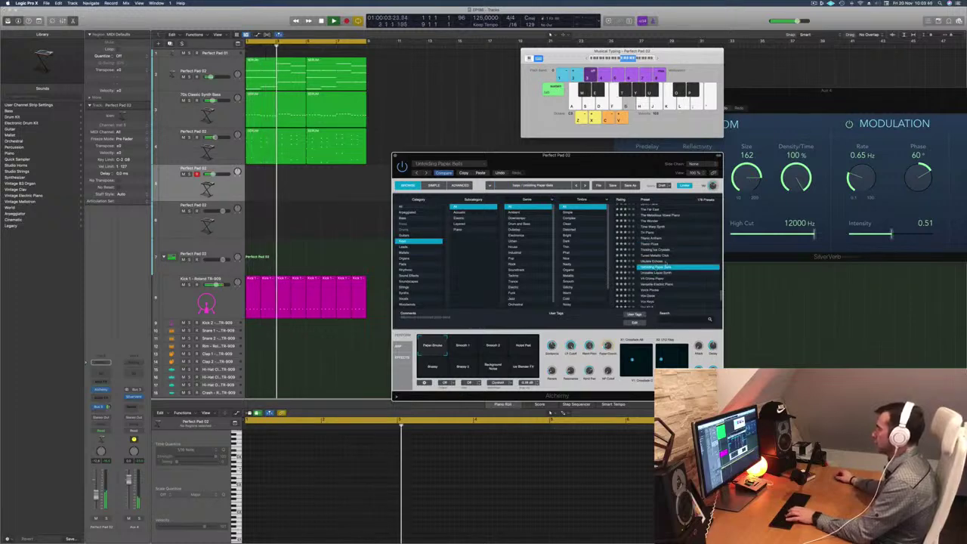
pyautogui.scroll(-2, 656, 268)
pyautogui.click(656, 255)
pyautogui.scroll(-2, 659, 261)
pyautogui.click(657, 254)
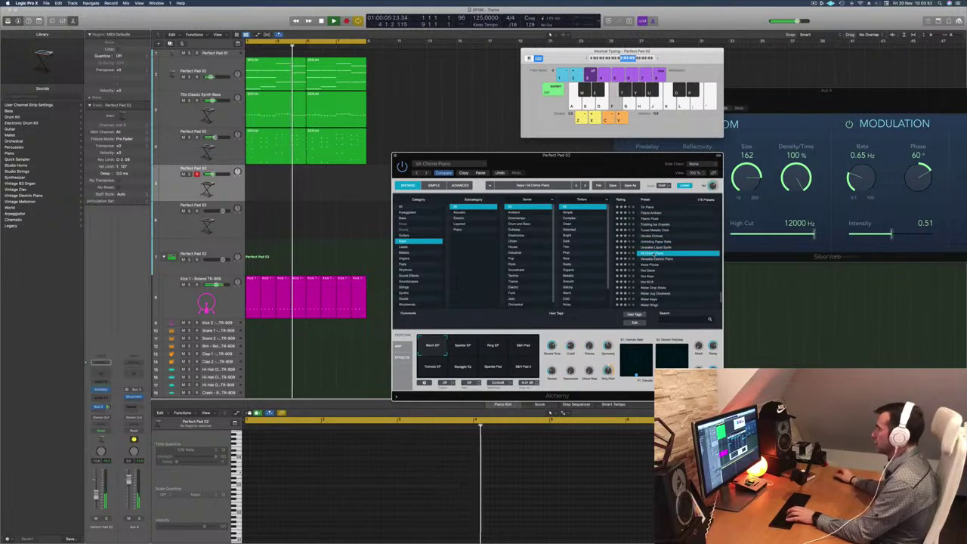
# Step: Close the Alchemy window and stop loop playback
pyautogui.click(420, 145)
pyautogui.press('space')
# Step: Select the first two kick regions on the Kick 1 Roland TR-909 track
pyautogui.scroll(-1, 432, 231)
pyautogui.scroll(-1, 294, 249)
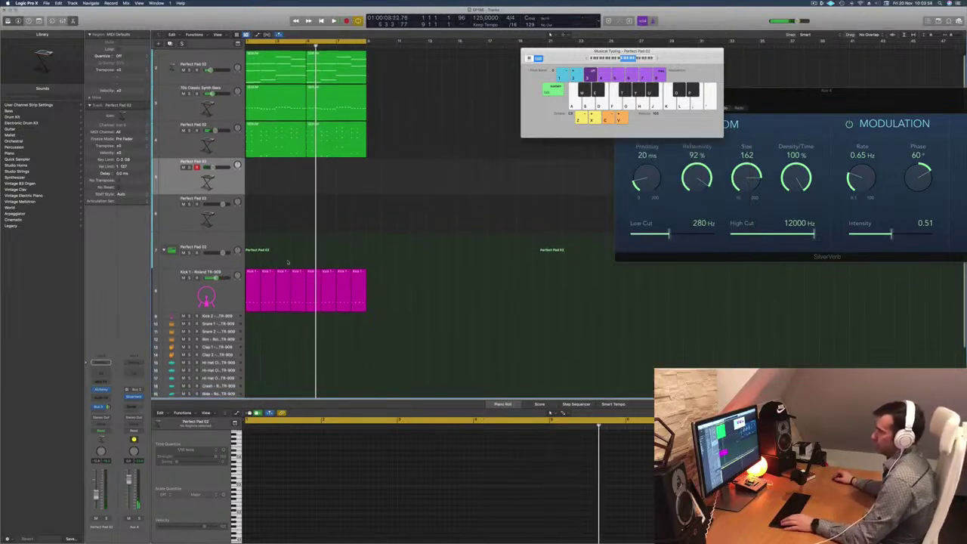
pyautogui.click(255, 284)
pyautogui.moveTo(257, 281); pyautogui.dragTo(259, 326)
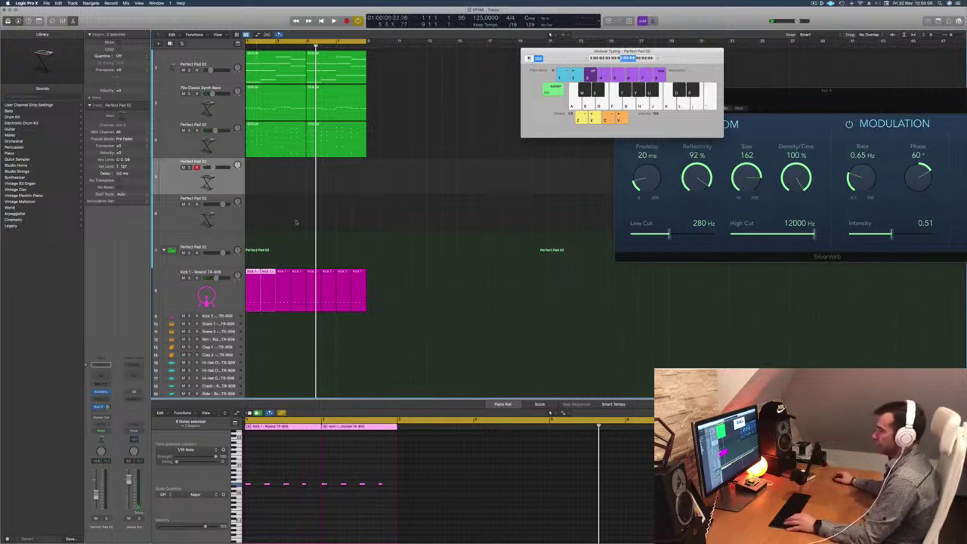
# Step: Copy the first Kick 1 region onto the Snare 2 track and delete its first and third notes
pyautogui.click(265, 261)
pyautogui.moveTo(254, 276); pyautogui.dragTo(252, 334)
pyautogui.press('space')
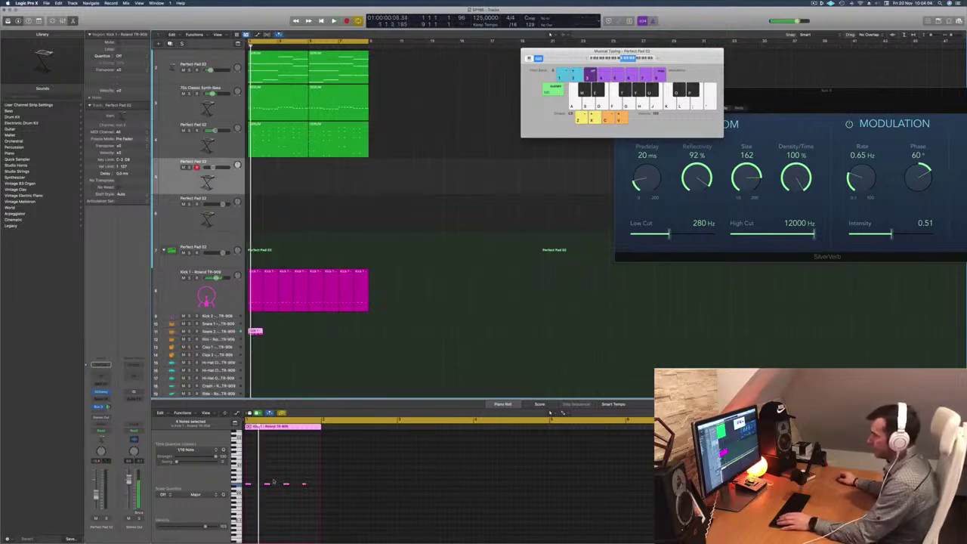
pyautogui.moveTo(250, 477); pyautogui.dragTo(245, 490)
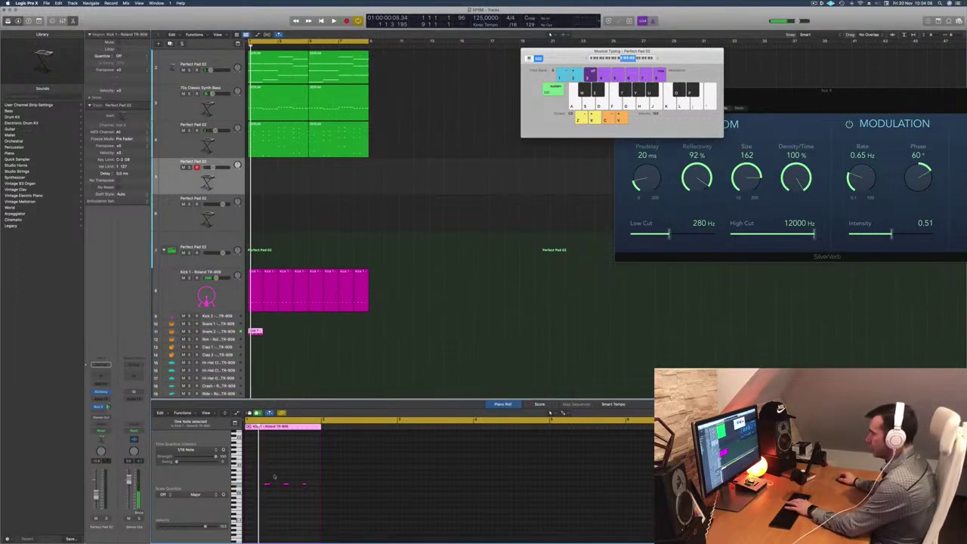
pyautogui.moveTo(309, 476); pyautogui.dragTo(264, 495)
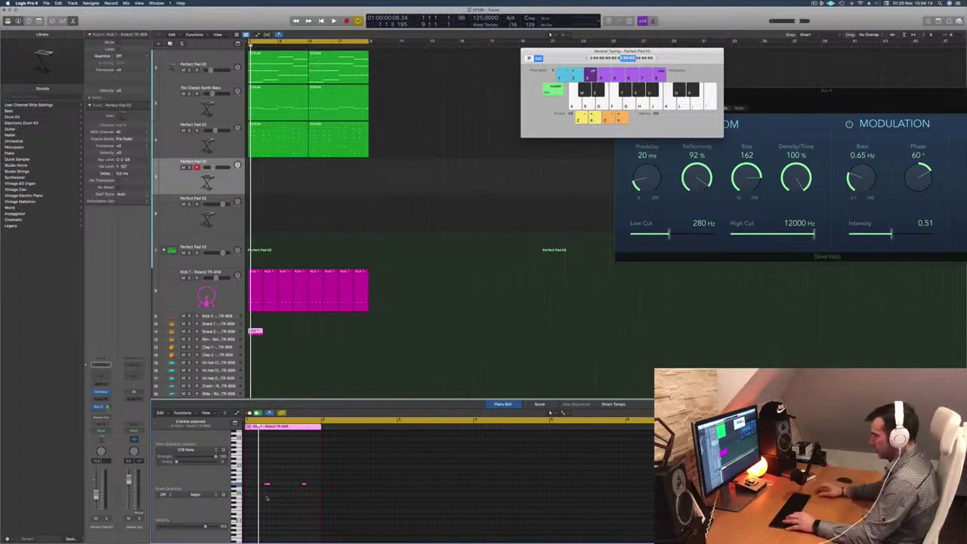
# Step: Audition the two-note snare pattern and repeat its region along the Snare 2 track to the end of the eight-bar loop
pyautogui.press('space')
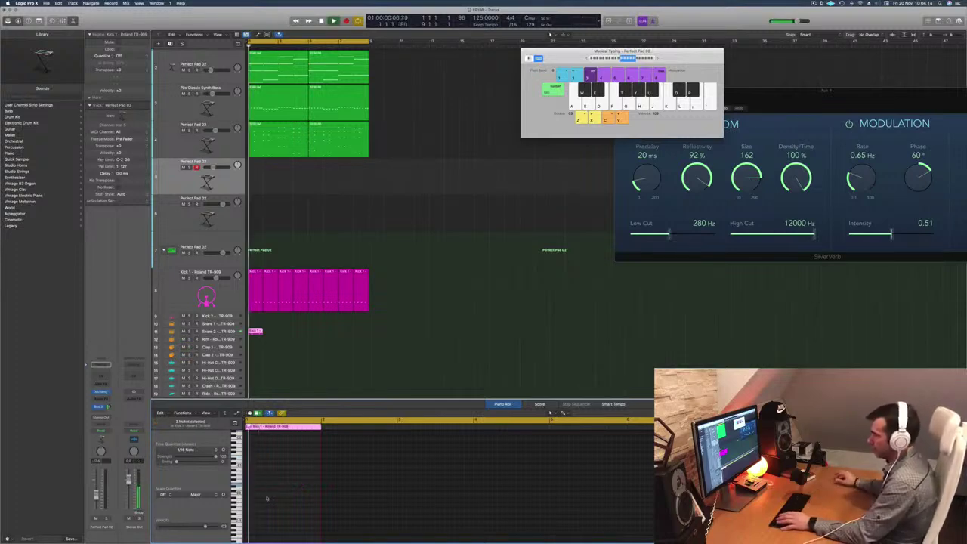
pyautogui.press('space')
pyautogui.press('space')
pyautogui.press('space')
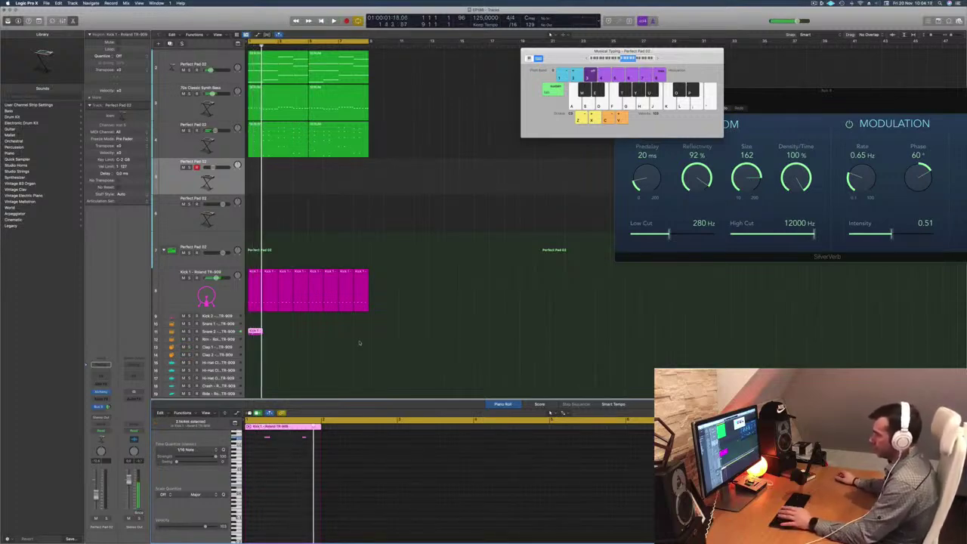
pyautogui.hscroll(1, 266, 323)
pyautogui.moveTo(252, 331); pyautogui.dragTo(331, 332)
pyautogui.hscroll(-1, 285, 334)
pyautogui.press('space')
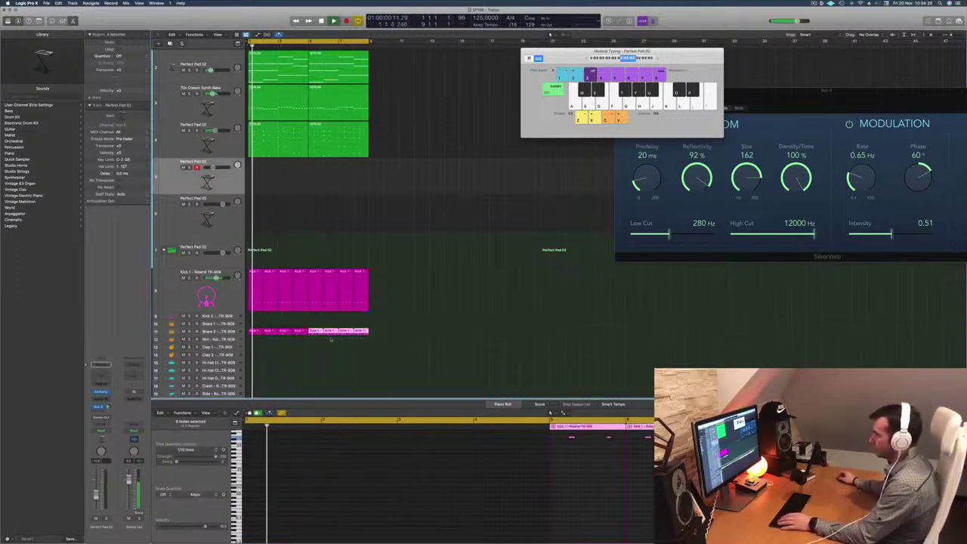
pyautogui.moveTo(394, 329)
pyautogui.mouseDown()
pyautogui.moveTo(250, 335)
pyautogui.moveTo(524, 176)
pyautogui.mouseUp()
pyautogui.click(526, 174)
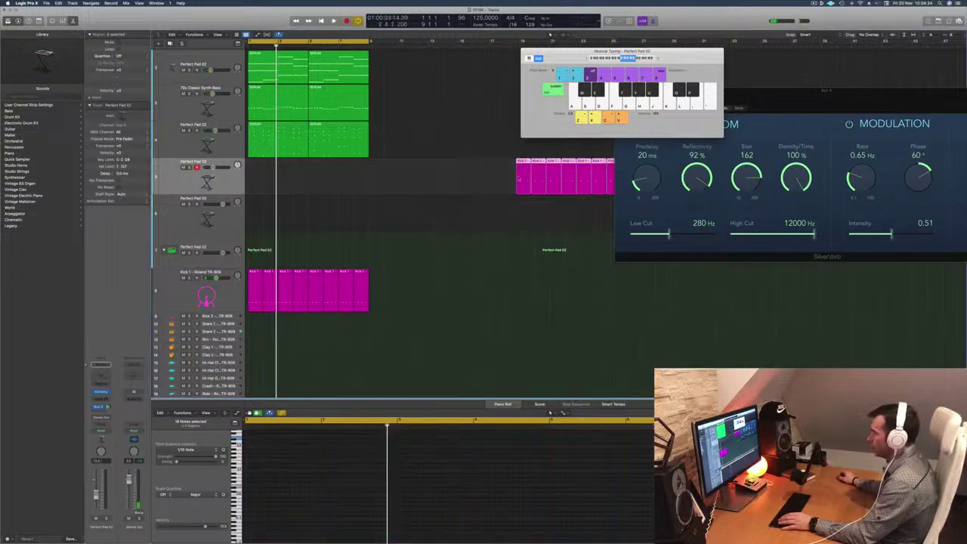
pyautogui.press('super+z')
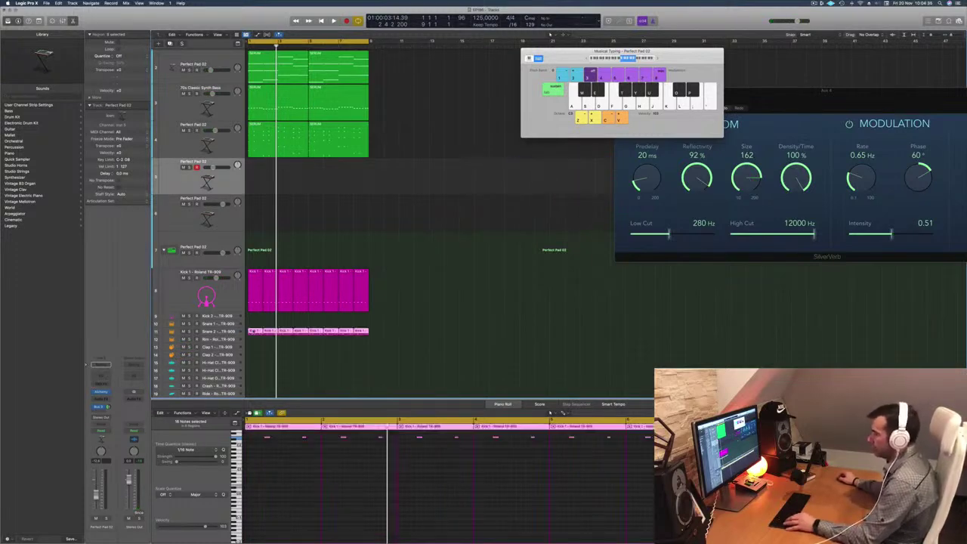
# Step: Move all the Snare 2 regions to the Snare 1 track, select that track and play the loop
pyautogui.moveTo(254, 331); pyautogui.dragTo(255, 324)
pyautogui.press('space')
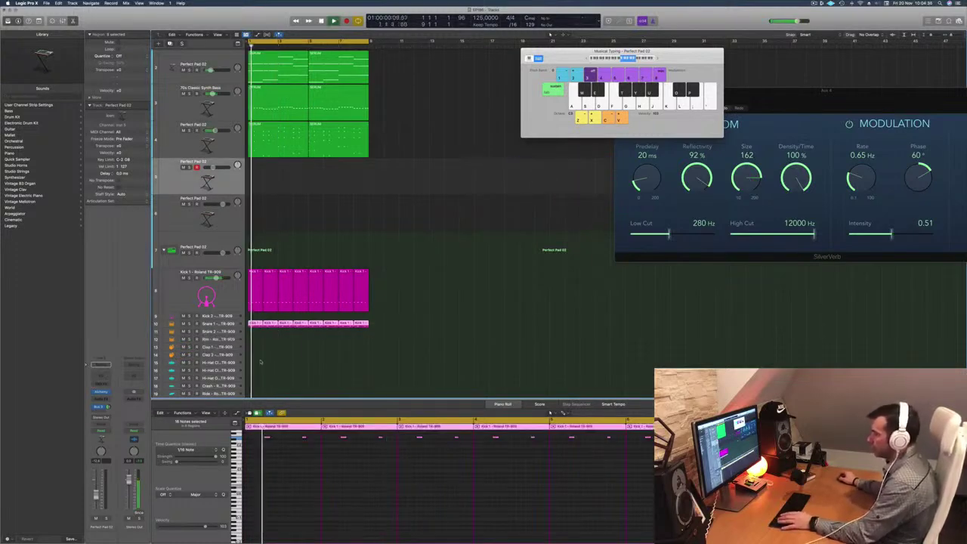
pyautogui.click(219, 326)
pyautogui.press('space')
pyautogui.click(272, 486)
pyautogui.press('space')
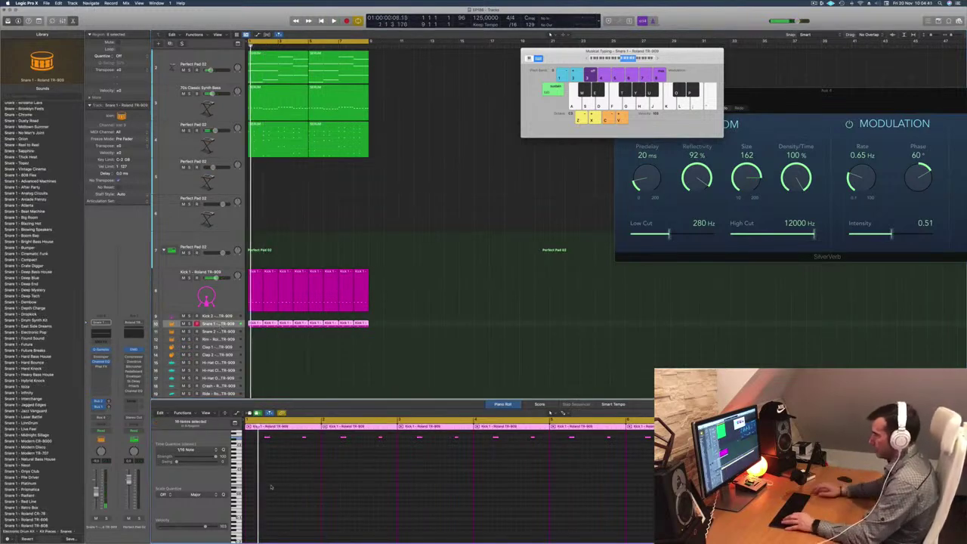
pyautogui.press('space')
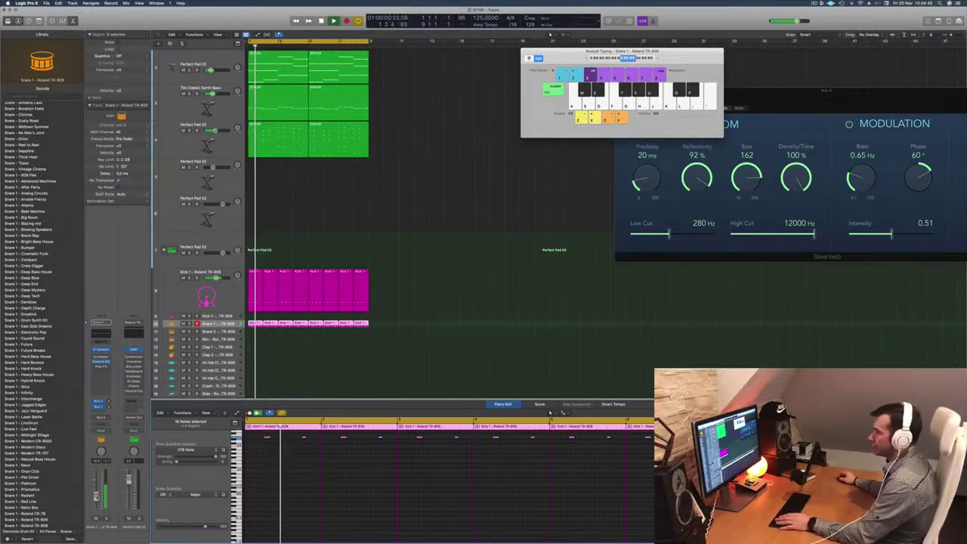
# Step: Lower the Snare 1 track's volume slightly while playing the loop, and deselect the regions
pyautogui.scroll(-5, 327, 345)
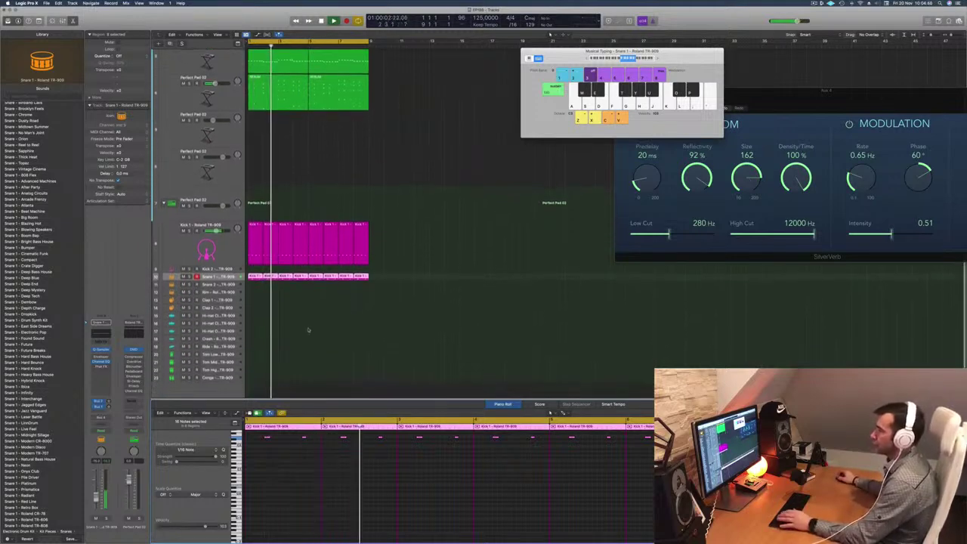
pyautogui.scroll(-1, 320, 329)
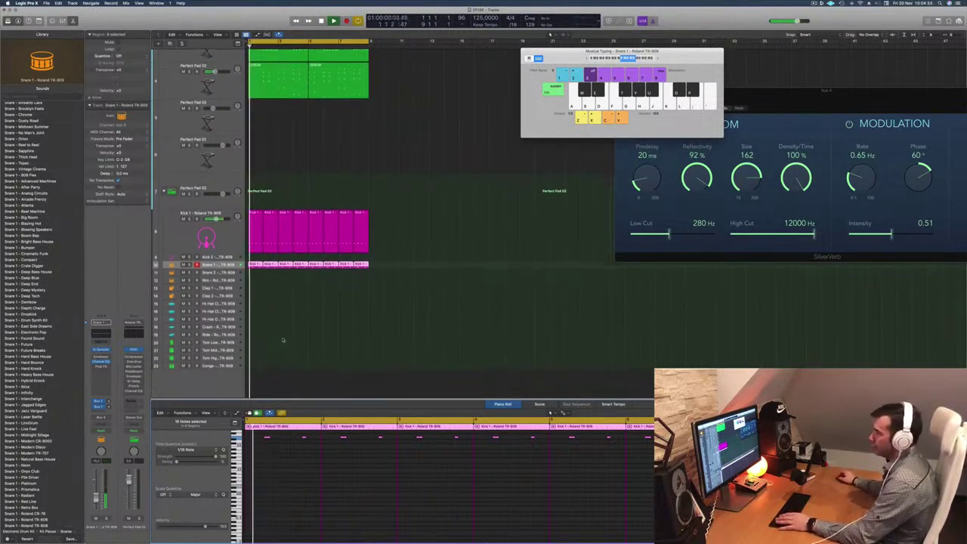
pyautogui.click(264, 293)
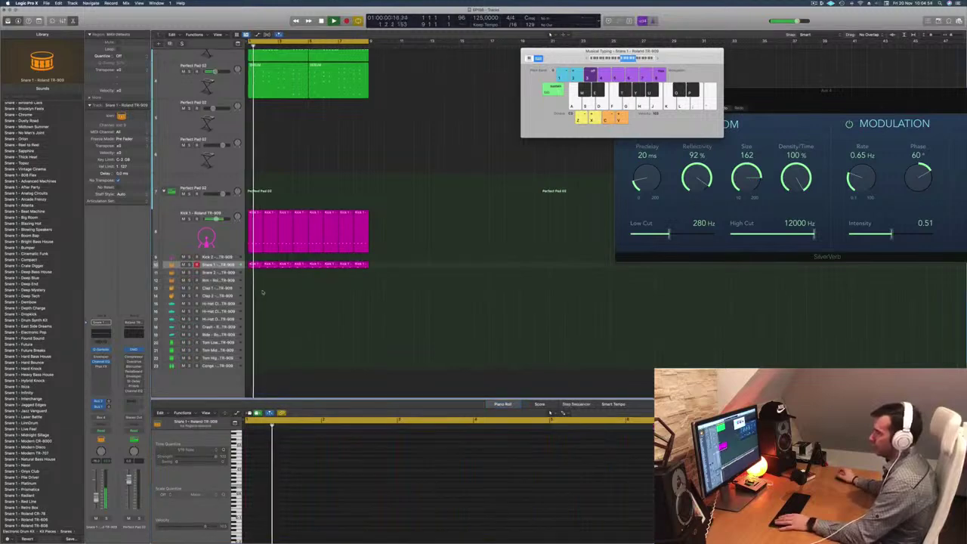
pyautogui.press('space')
pyautogui.press('space')
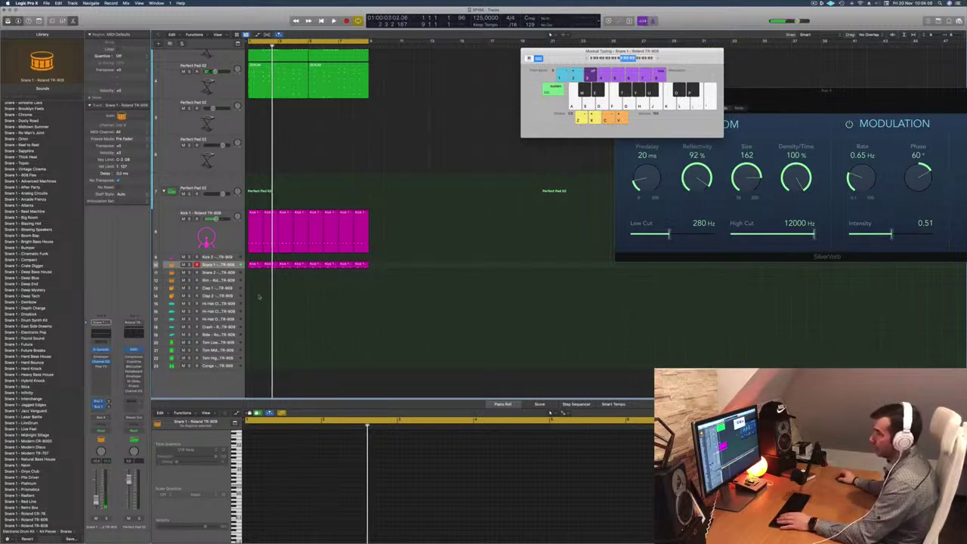
# Step: Copy the first Snare 1 region onto the first closed hi-hat track and move its two notes earlier
pyautogui.click(255, 265)
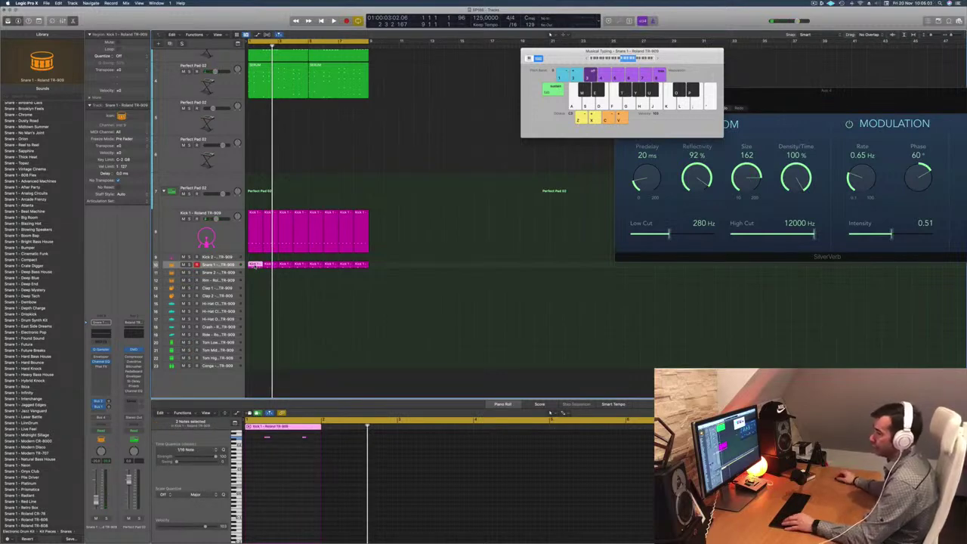
pyautogui.moveTo(255, 264); pyautogui.dragTo(255, 305)
pyautogui.moveTo(258, 446); pyautogui.dragTo(318, 451)
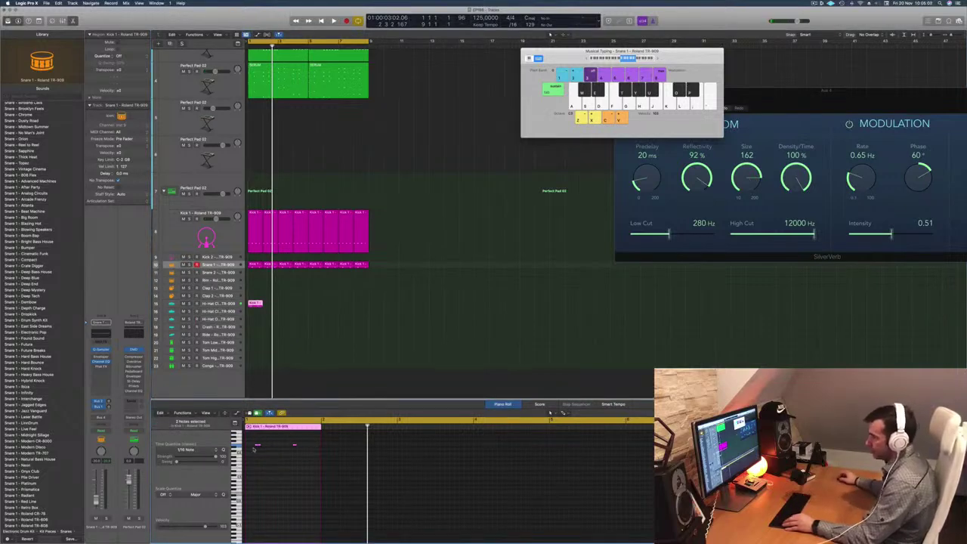
# Step: Duplicate the two hi-hat notes into a four-note one-bar pattern and audition it in the loop
pyautogui.moveTo(257, 447); pyautogui.dragTo(273, 457)
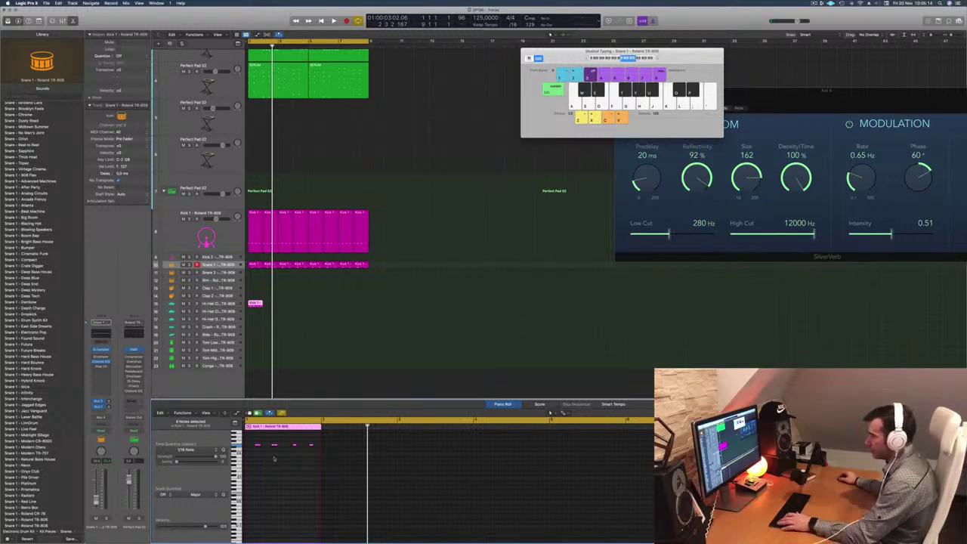
pyautogui.press('space')
pyautogui.press('super+Right')
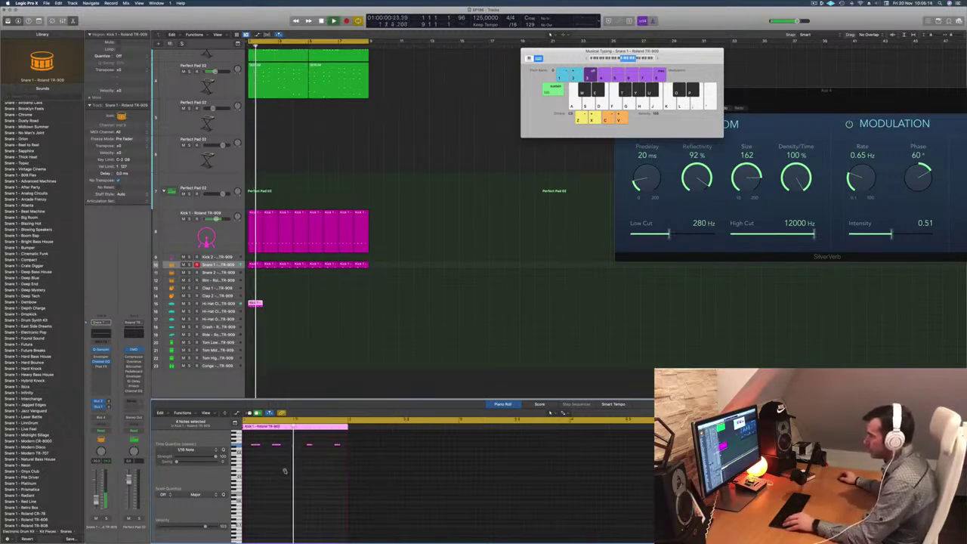
pyautogui.press('space')
pyautogui.press('space')
pyautogui.press('space')
pyautogui.press('space')
# Step: Repeat the closed hi-hat region to the end of the eight-bar loop and restart playback
pyautogui.moveTo(254, 303)
pyautogui.keyDown('alt'); pyautogui.mouseDown()
pyautogui.moveTo(272, 306)
pyautogui.moveTo(250, 305)
pyautogui.mouseUp(); pyautogui.keyUp('alt')
pyautogui.press('super+r')
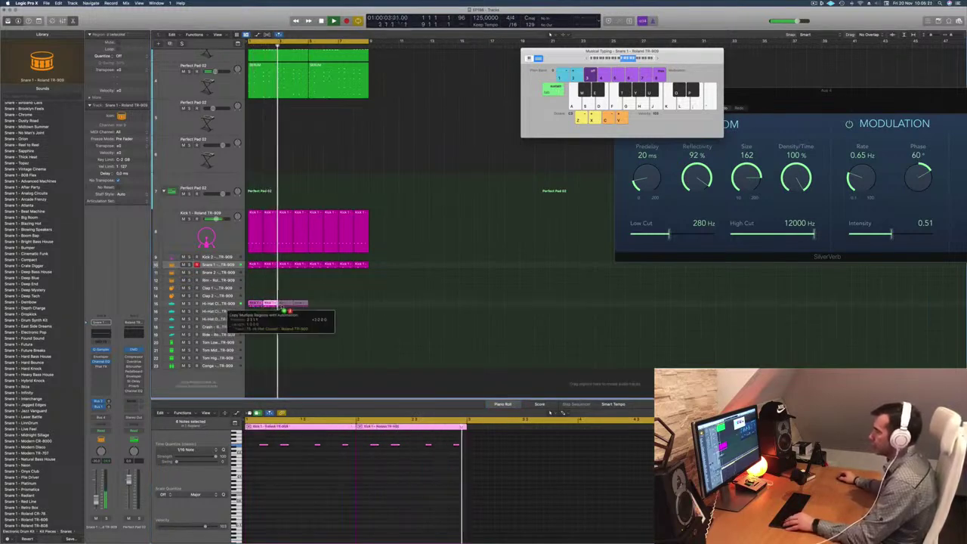
pyautogui.moveTo(330, 305)
pyautogui.mouseDown()
pyautogui.moveTo(250, 304)
pyautogui.moveTo(318, 303)
pyautogui.mouseUp()
pyautogui.press('Return')
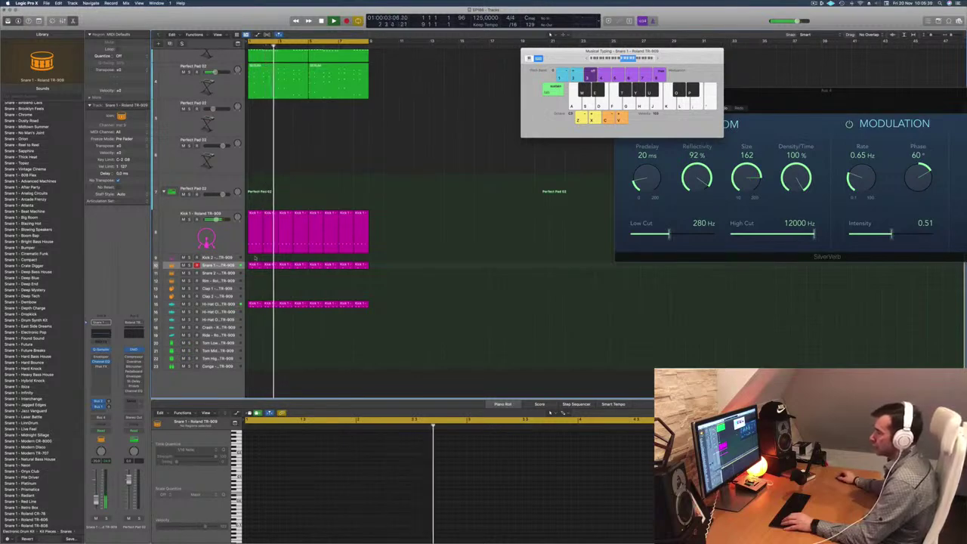
# Step: Copy the first Snare 1 region onto the Tom Low track, transpose its two notes down and shift them slightly earlier
pyautogui.moveTo(252, 267); pyautogui.dragTo(254, 342)
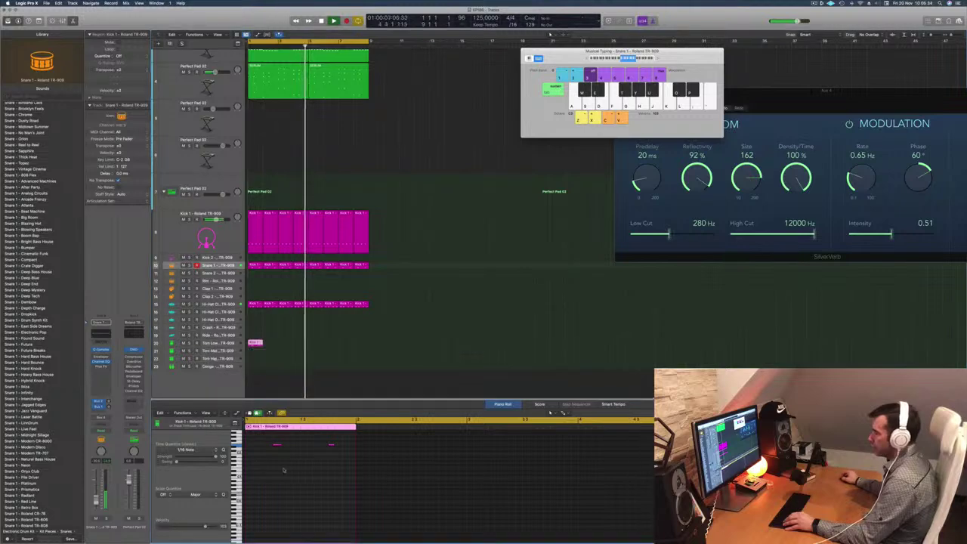
pyautogui.moveTo(265, 472); pyautogui.dragTo(337, 441)
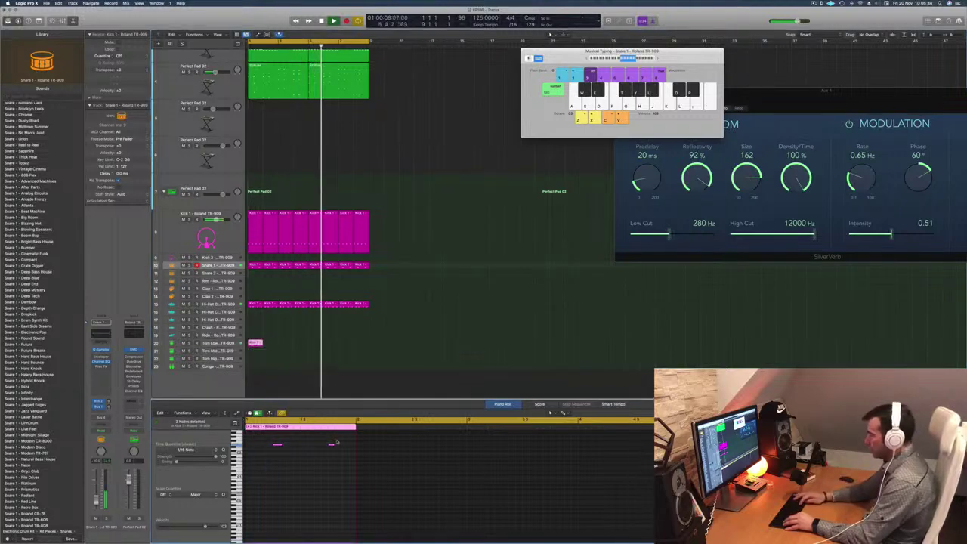
pyautogui.hotkey('alt', 'shift', 'Down')
pyautogui.hotkey('alt', 'shift', 'Up')
pyautogui.hotkey('alt', 'shift', 'Down')
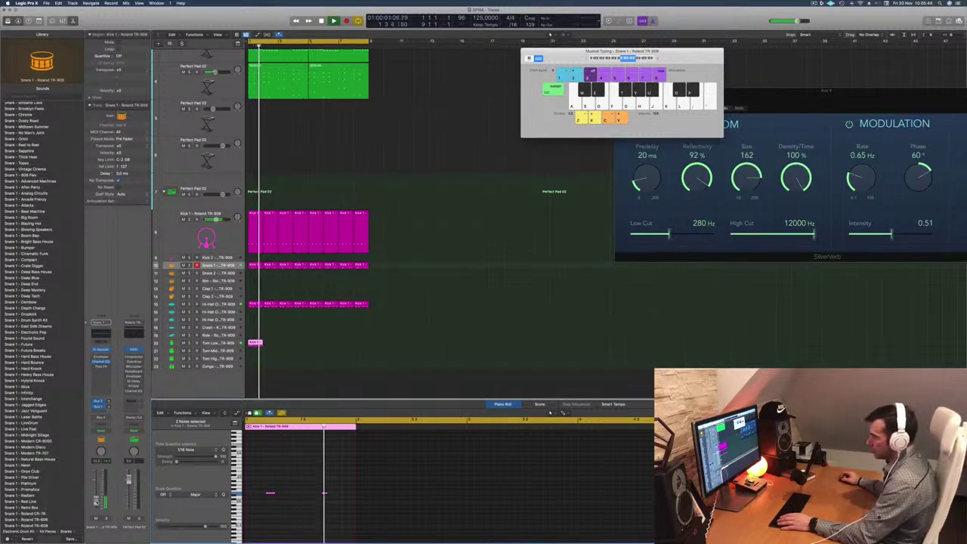
# Step: Move the second Tom Low note later and repeat the region to the end of the eight-bar loop
pyautogui.moveTo(319, 481)
pyautogui.mouseDown()
pyautogui.moveTo(335, 508)
pyautogui.moveTo(335, 500)
pyautogui.mouseUp()
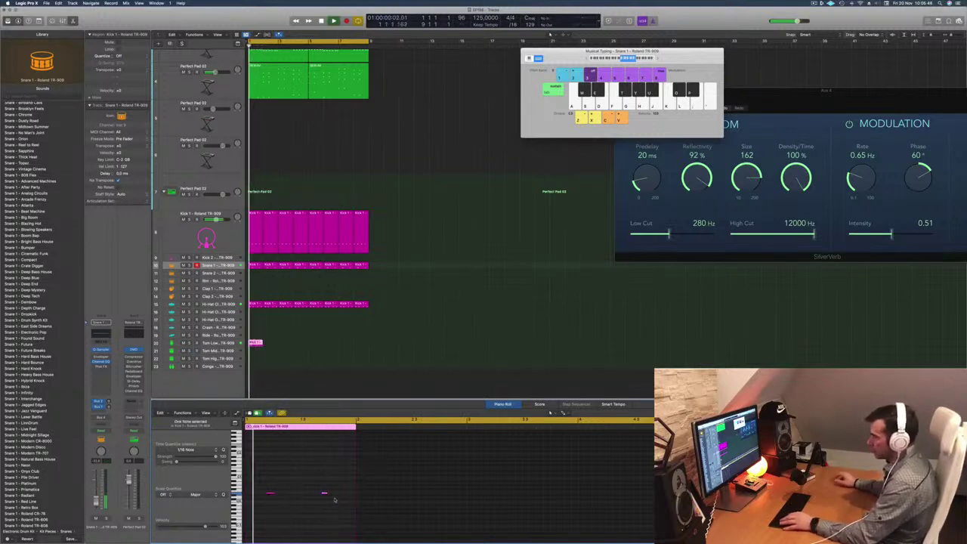
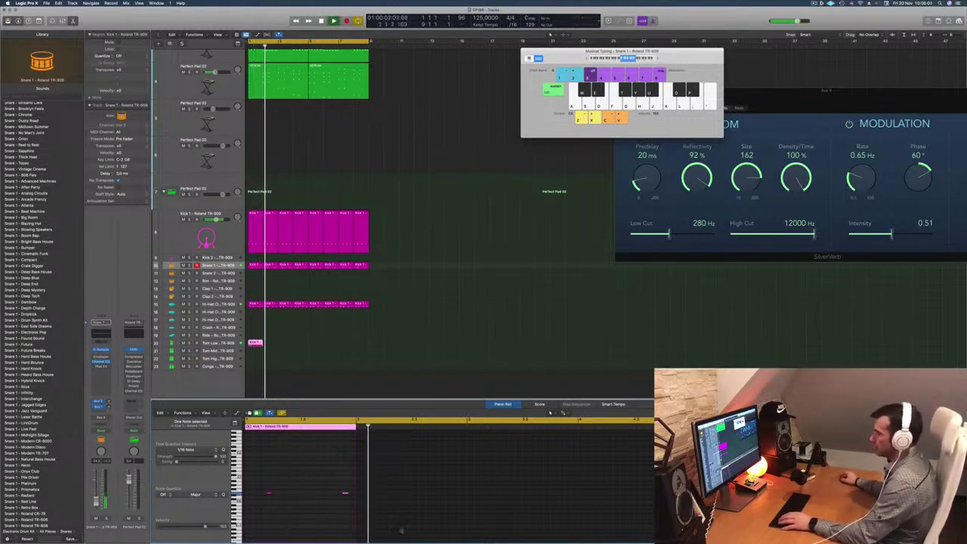
pyautogui.moveTo(257, 344); pyautogui.dragTo(324, 343)
pyautogui.moveTo(255, 343); pyautogui.dragTo(317, 343)
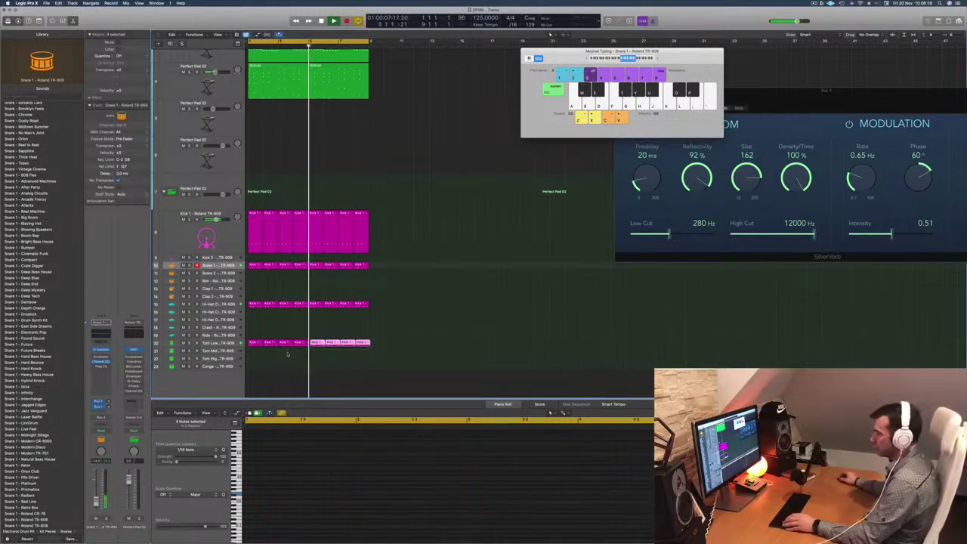
pyautogui.press('Return')
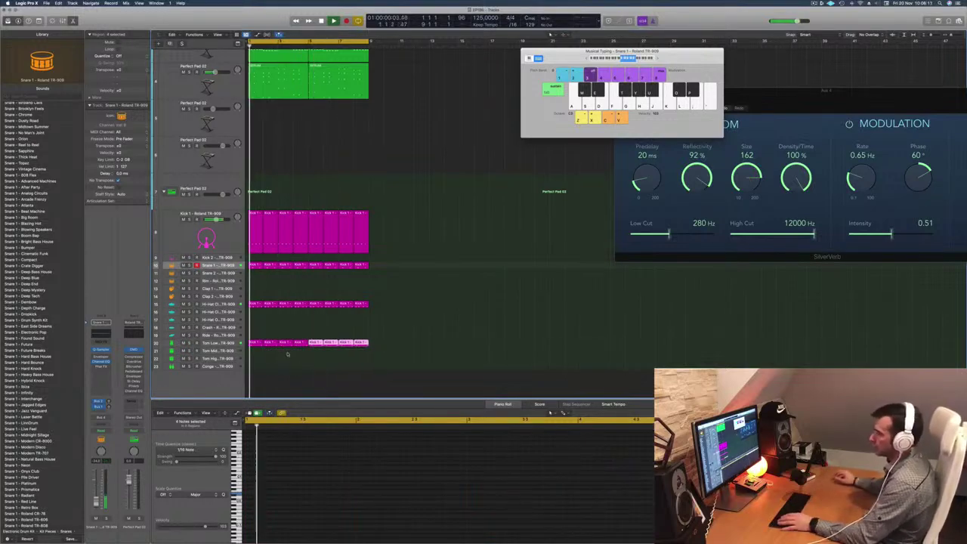
# Step: Copy the first Tom Low region onto the Tom Mid track directly below, at bar 1
pyautogui.click(256, 343)
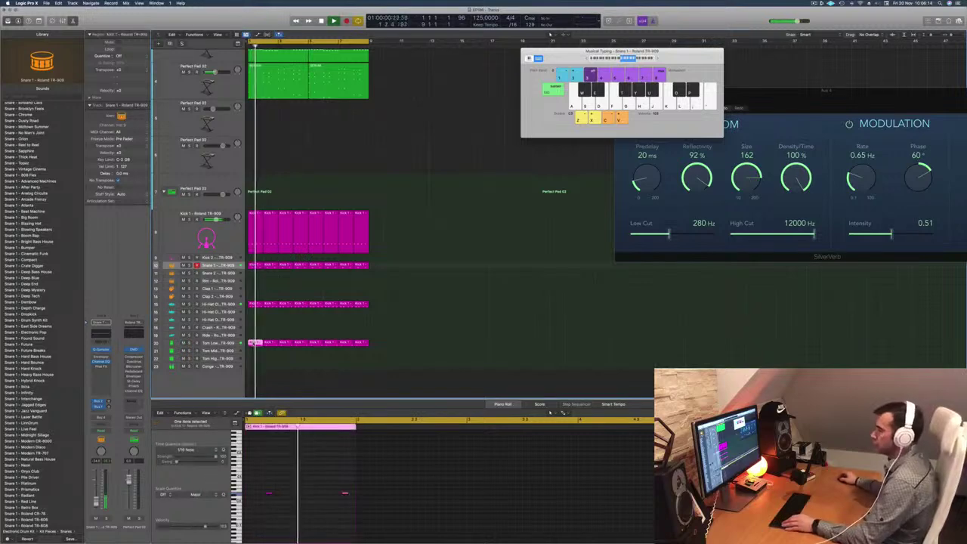
pyautogui.moveTo(255, 343); pyautogui.dragTo(255, 352)
pyautogui.press('space')
pyautogui.hotkey('alt', 'shift', 'Up')
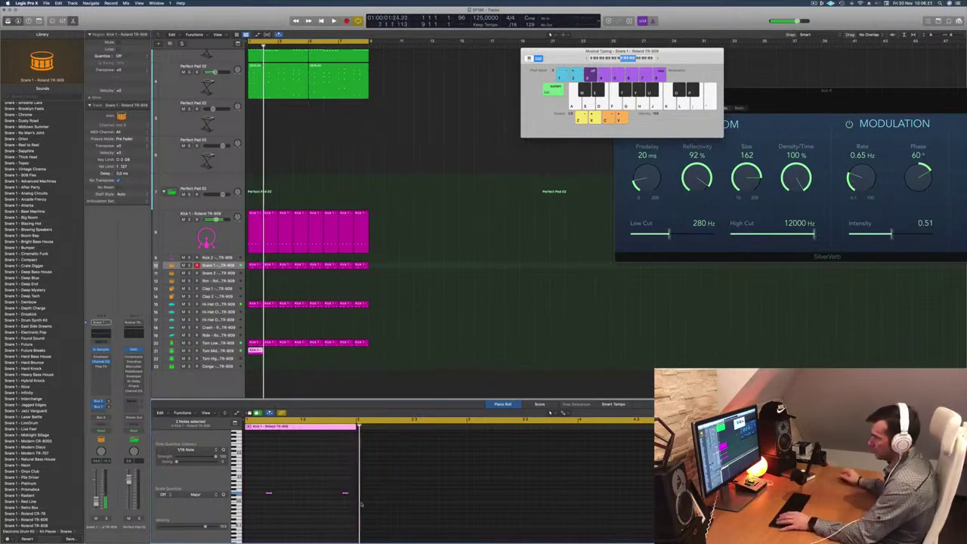
# Step: Move the first Tom Mid note later and the second one earlier in the bar, auditioning the loop from the start
pyautogui.scroll(2, 289, 508)
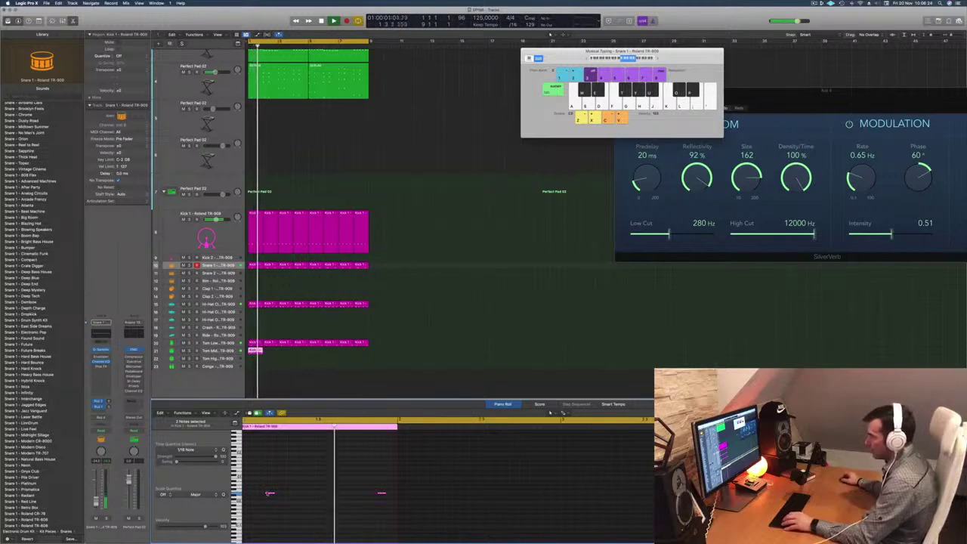
pyautogui.moveTo(270, 493)
pyautogui.mouseDown()
pyautogui.moveTo(290, 494)
pyautogui.moveTo(269, 493)
pyautogui.mouseUp()
pyautogui.click(284, 506)
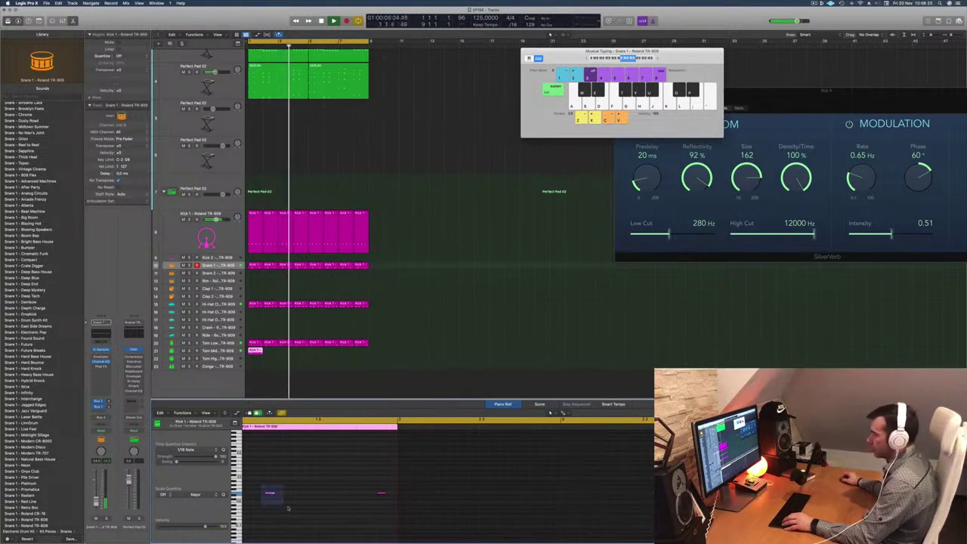
pyautogui.press('Right')
pyautogui.hotkey('alt', 'Right')
pyautogui.hotkey('alt', 'Right')
pyautogui.hotkey('alt', 'Right')
pyautogui.press('Return')
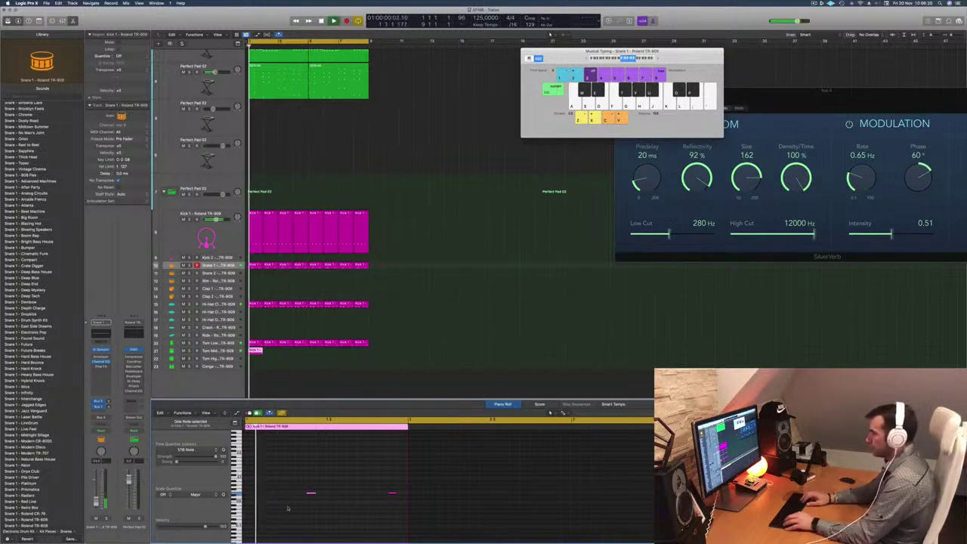
pyautogui.press('Return')
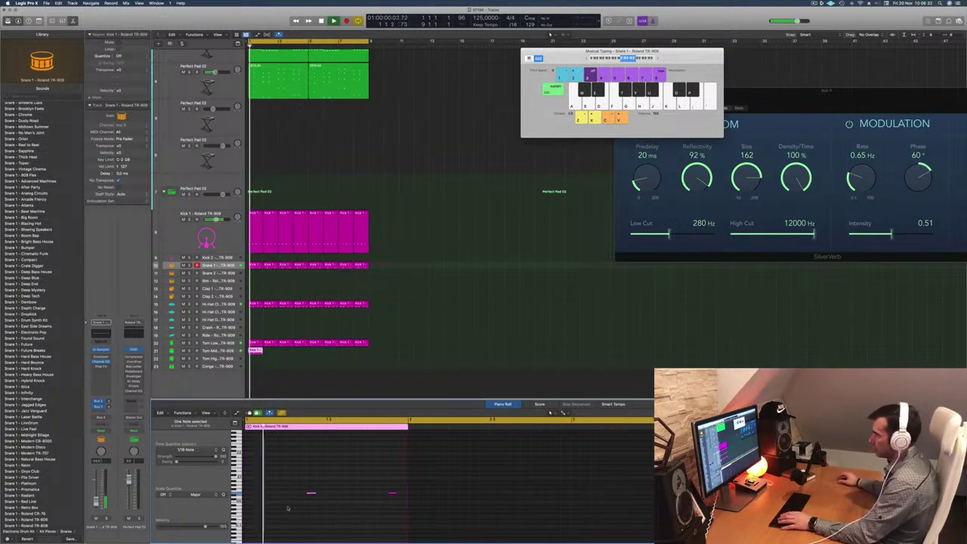
pyautogui.moveTo(362, 483); pyautogui.dragTo(395, 505)
pyautogui.press('Return')
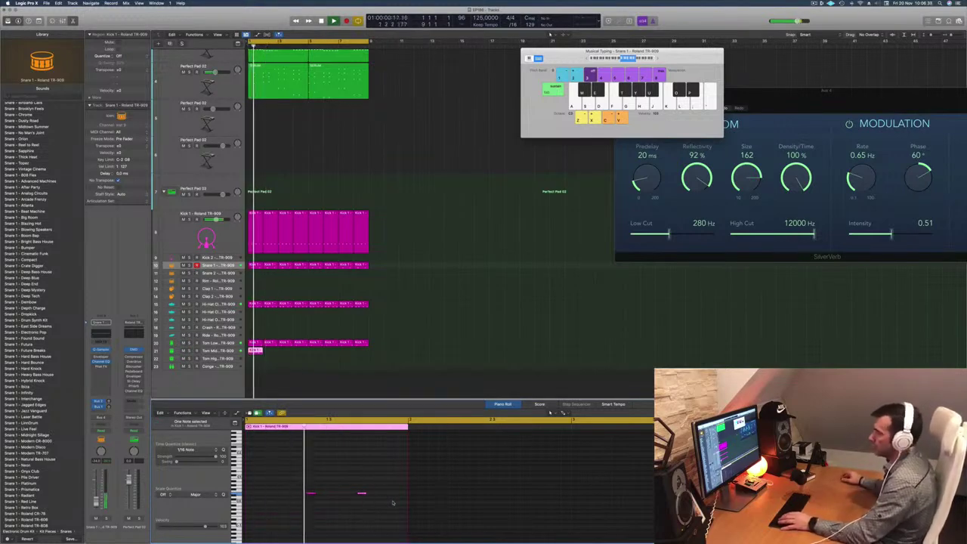
# Step: Repeat the Tom Mid region to the end of the eight-bar loop and transpose all its notes down an octave
pyautogui.moveTo(256, 351); pyautogui.dragTo(322, 354)
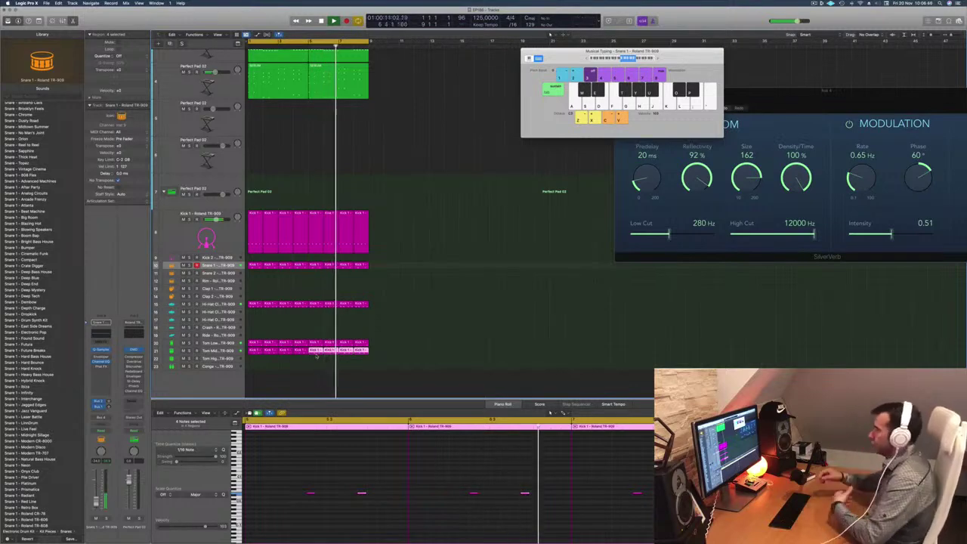
pyautogui.press('space')
pyautogui.press('space')
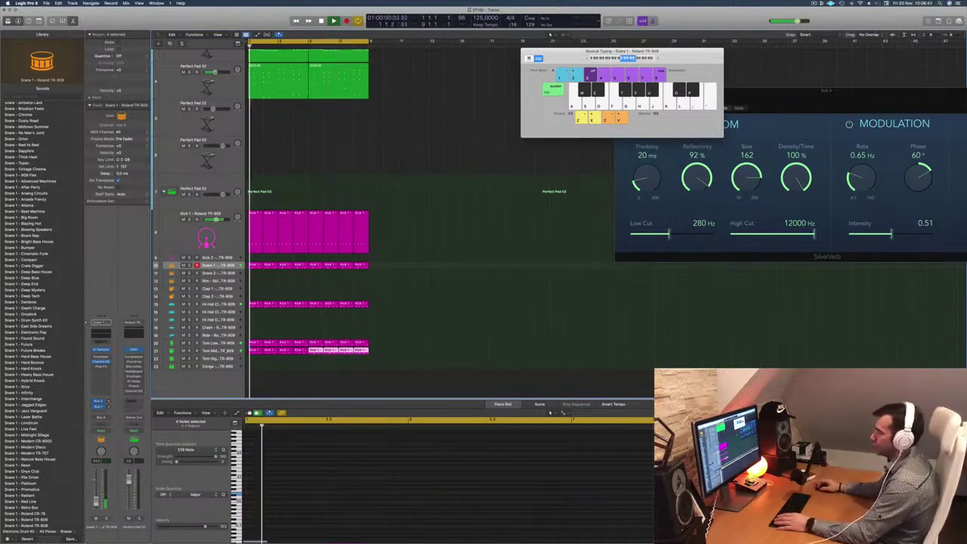
pyautogui.click(225, 350)
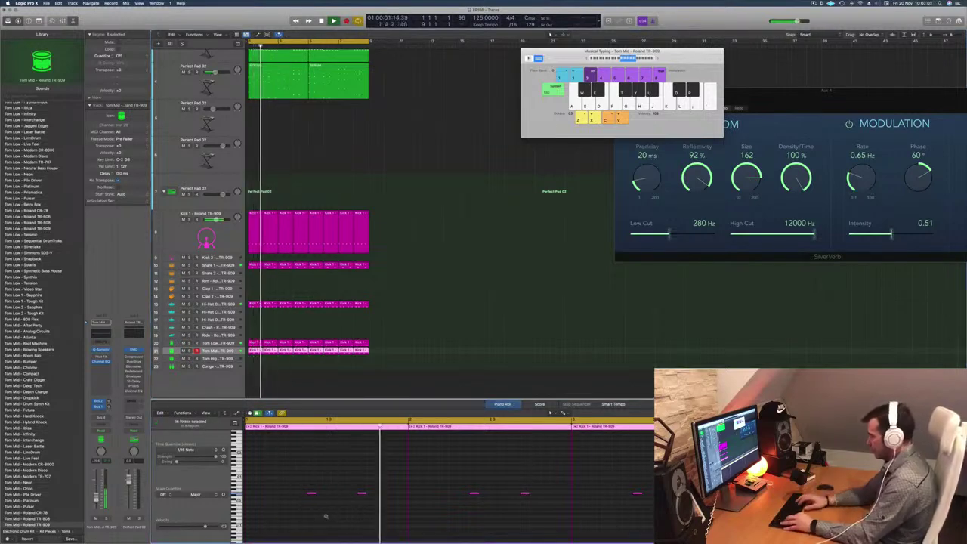
pyautogui.hotkey('alt', 'shift', 'Down')
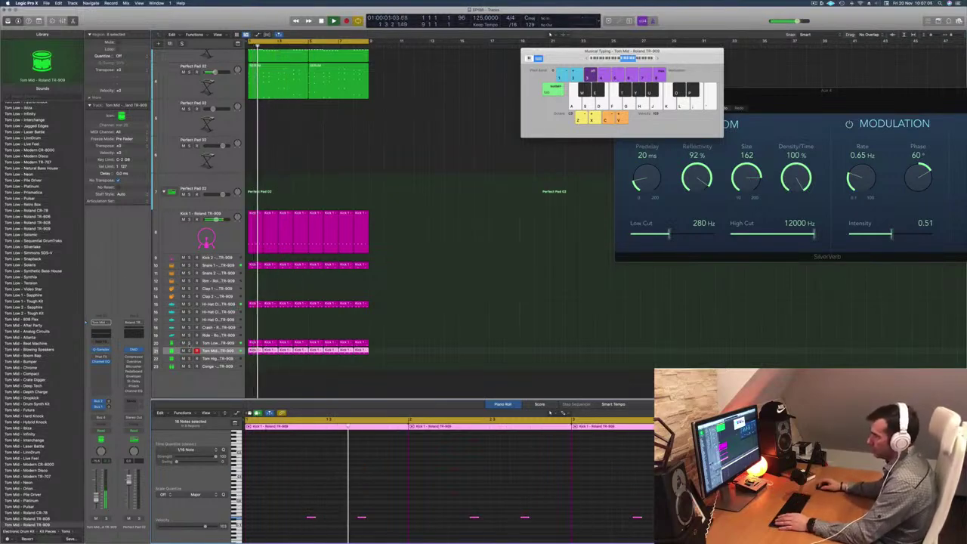
# Step: Solo the Tom Low, Tom Mid, Kick 1, first closed hi-hat and Snare 1 tracks, ending with Snare 1 selected
pyautogui.hotkey('ctrl', 's')
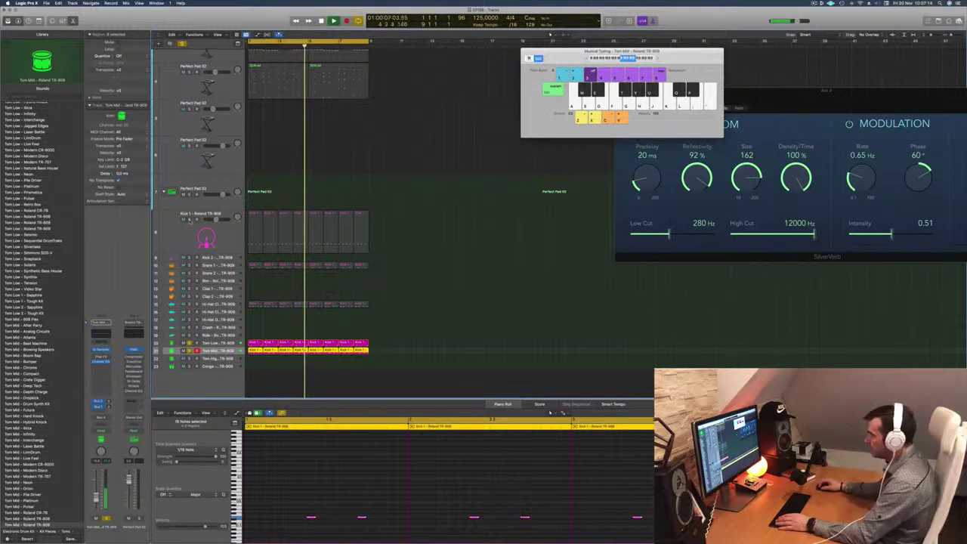
pyautogui.click(186, 219)
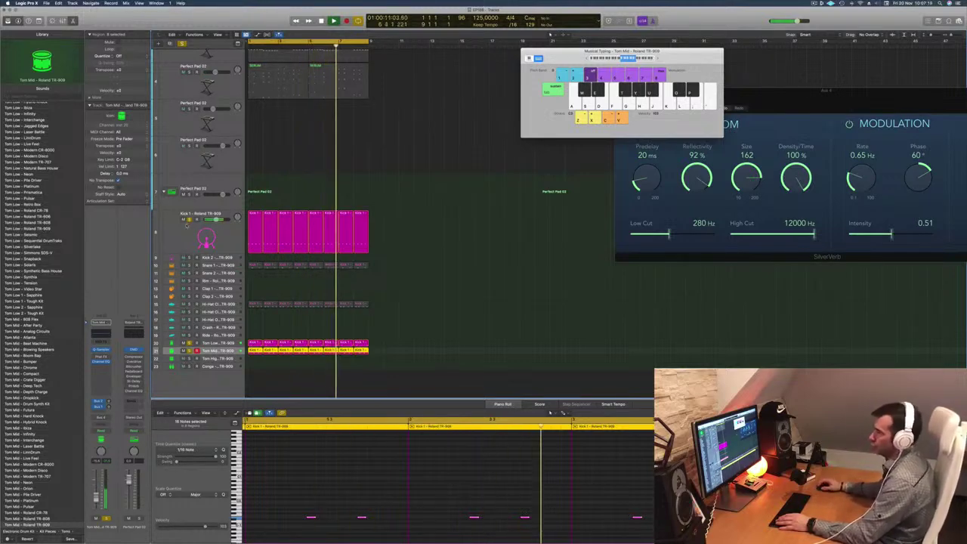
pyautogui.click(185, 304)
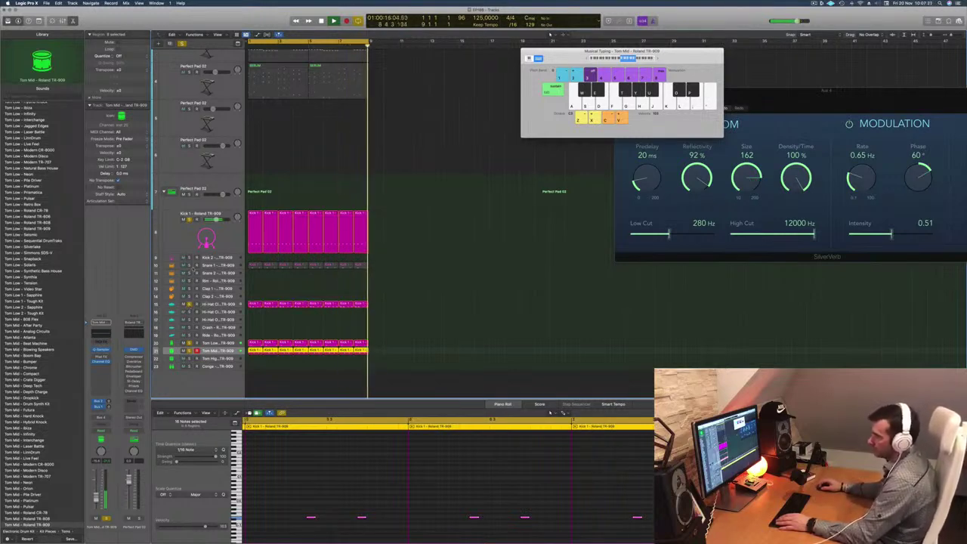
pyautogui.click(185, 265)
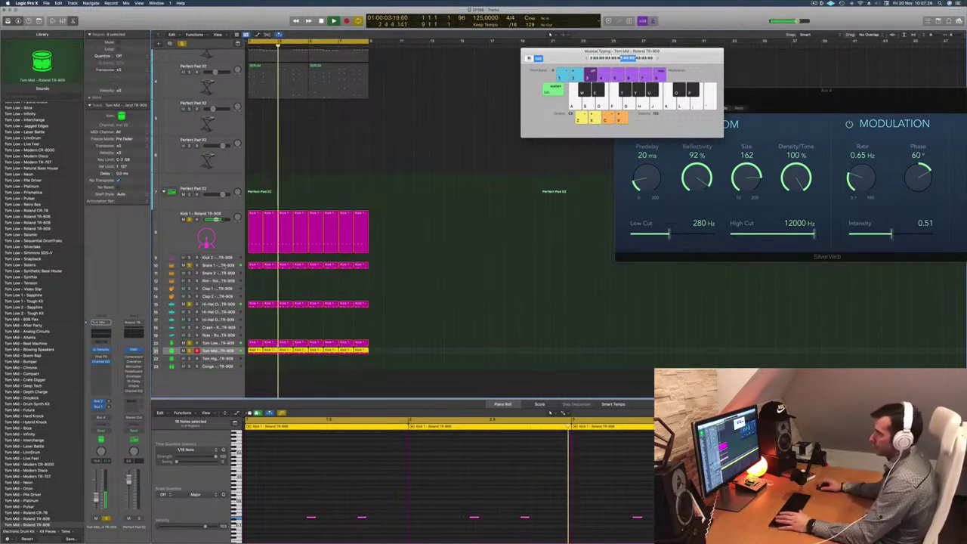
pyautogui.click(223, 266)
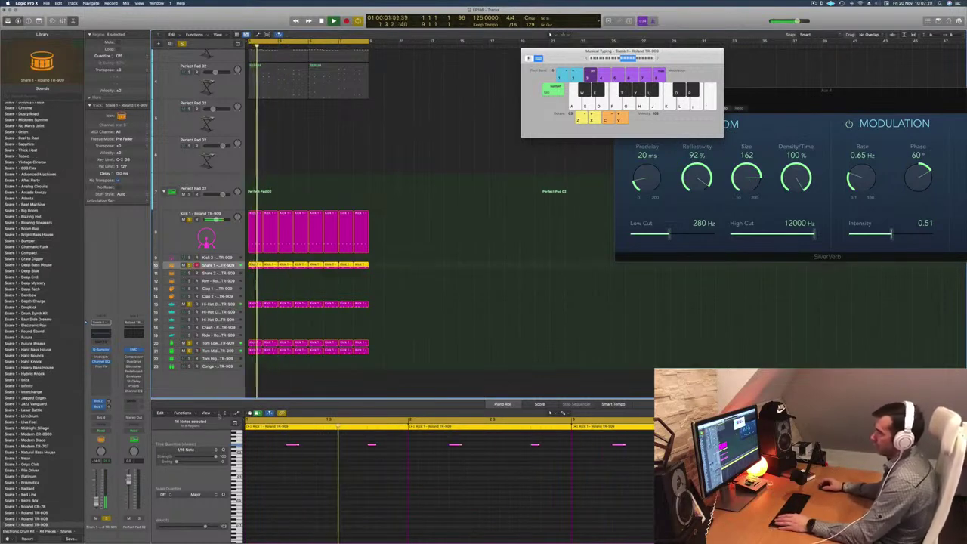
# Step: Add the 70s Classic Synth Bass track to the soloed drums and restart playback from the beginning
pyautogui.scroll(3, 550, 35)
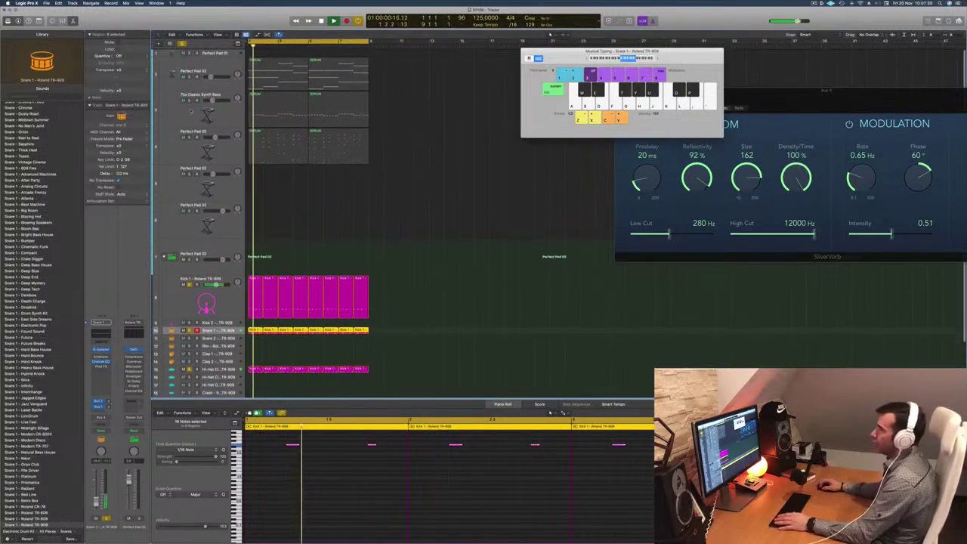
pyautogui.click(180, 114)
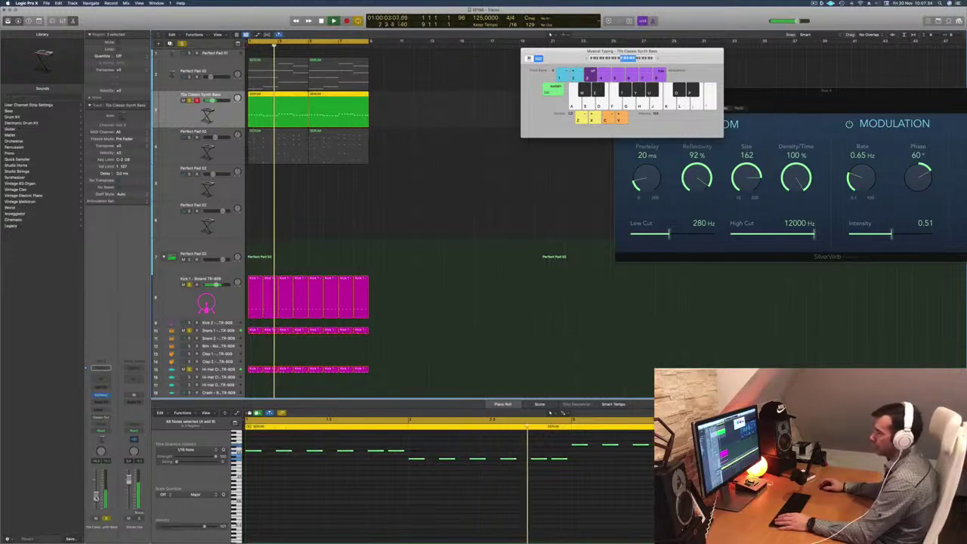
pyautogui.click(501, 222)
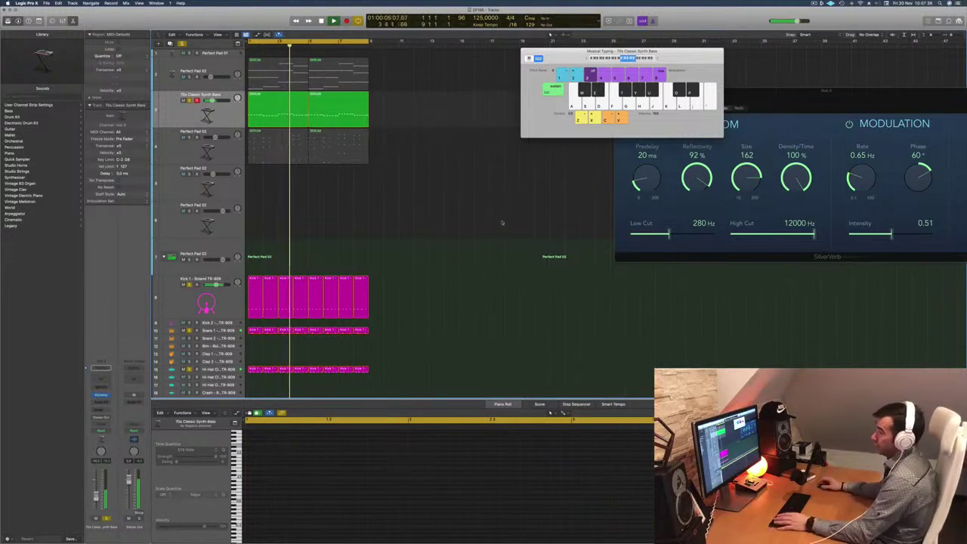
pyautogui.scroll(-3, 482, 335)
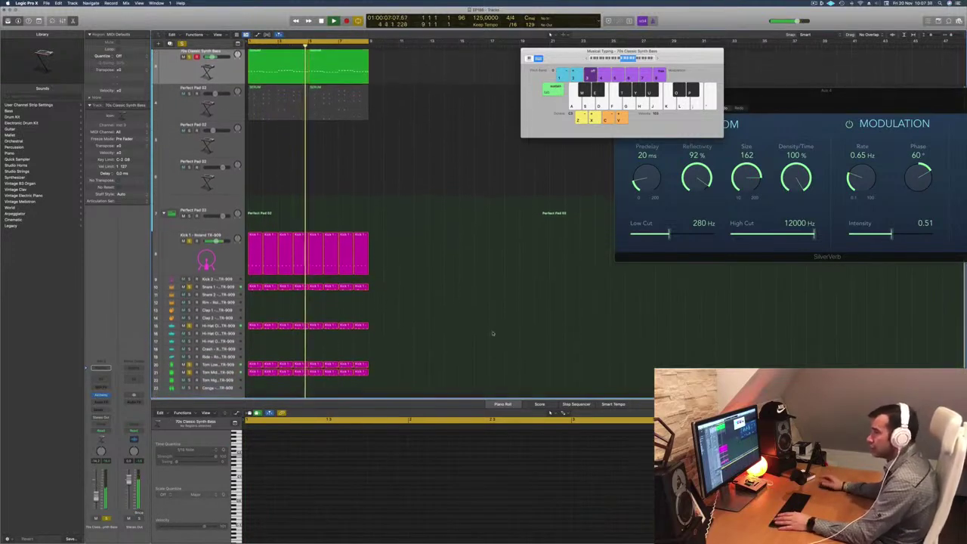
pyautogui.press('Return')
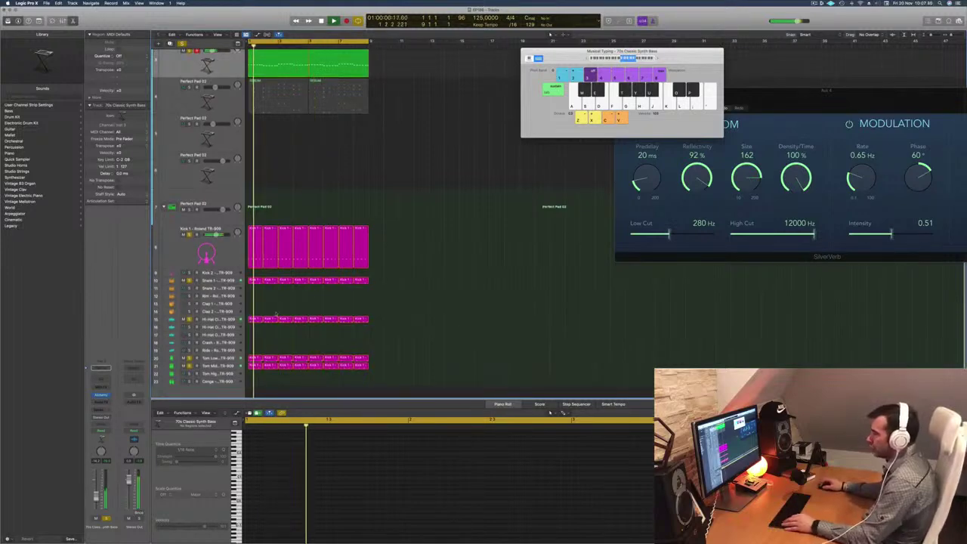
pyautogui.click(254, 318)
pyautogui.moveTo(253, 320); pyautogui.dragTo(531, 177)
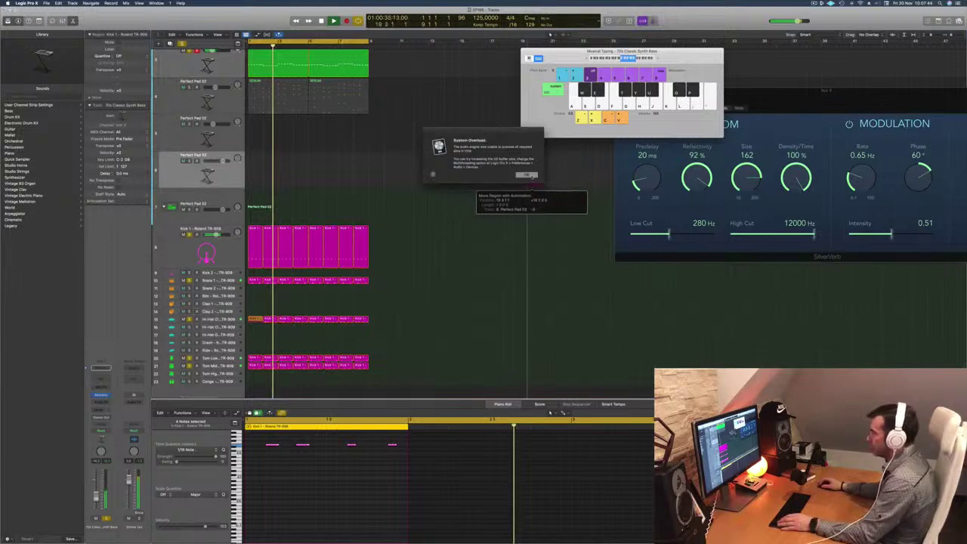
pyautogui.click(532, 177)
pyautogui.press('super+z')
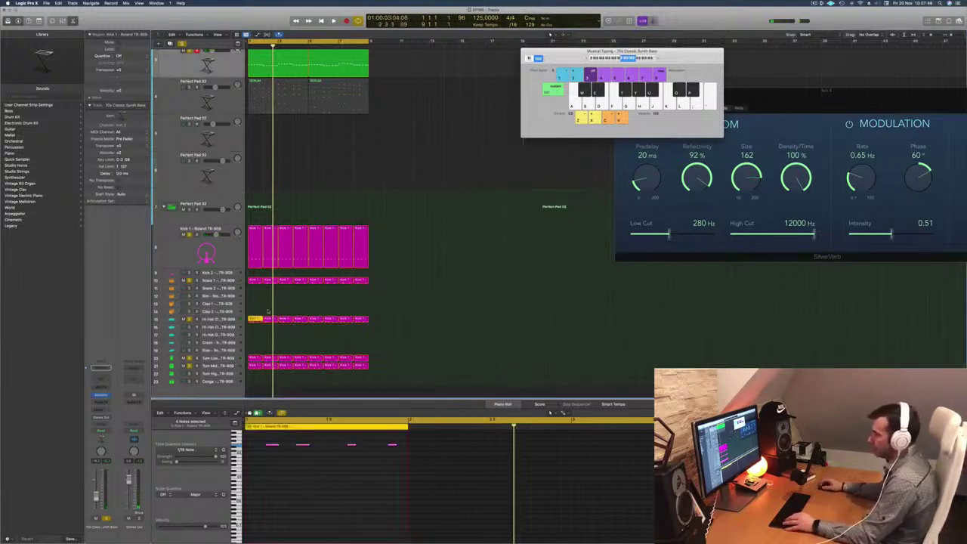
# Step: Copy the first closed hi-hat region onto the Hi-Hat Closed 2 track, shift its second note slightly later and audition it soloed
pyautogui.click(254, 327)
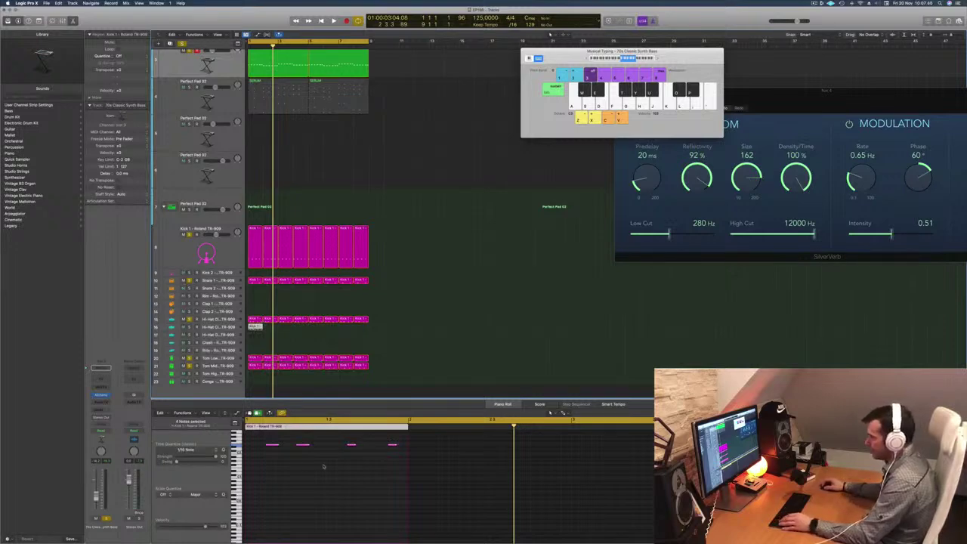
pyautogui.moveTo(314, 441); pyautogui.dragTo(409, 442)
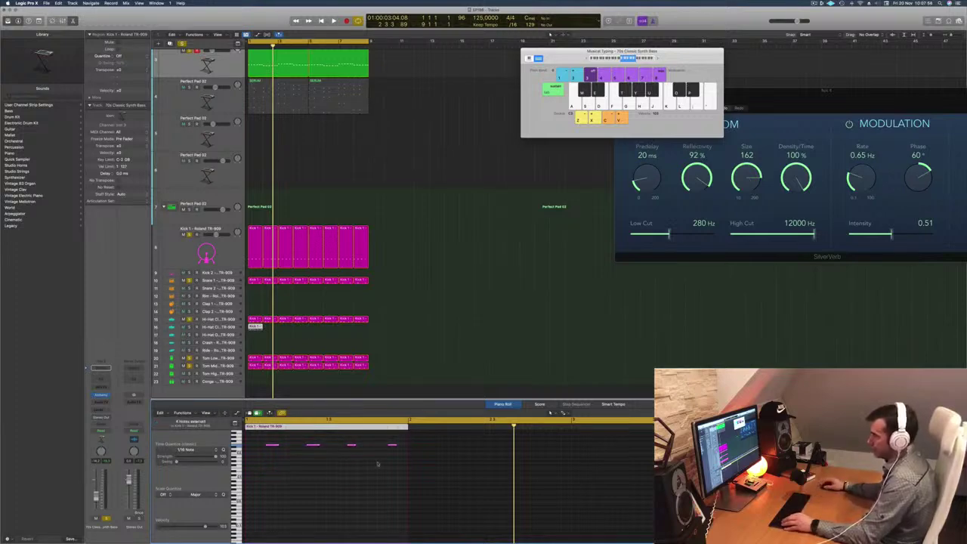
pyautogui.click(189, 327)
pyautogui.press('space')
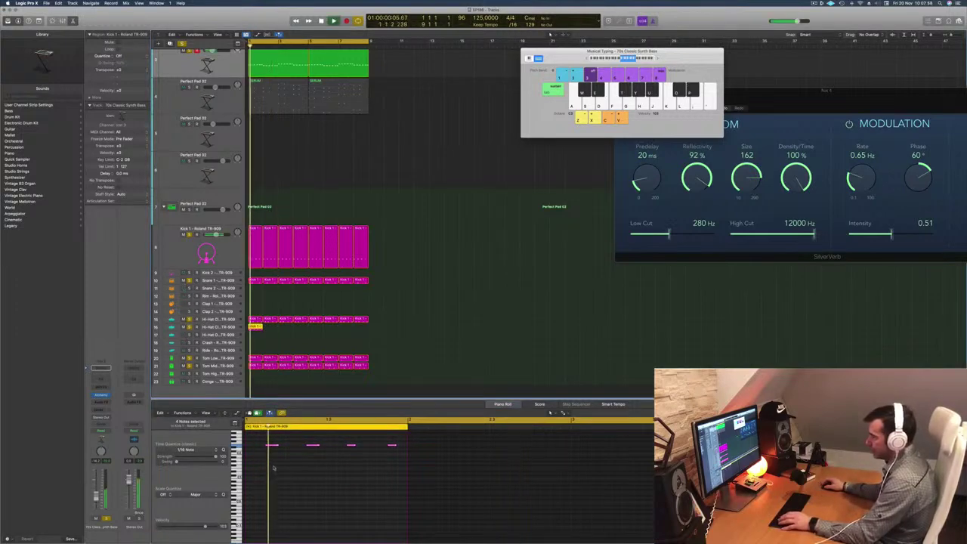
# Step: Duplicate the notes in the Hi-Hat Closed 2 region twice with small offsets, filling the bar with 16 notes
pyautogui.moveTo(273, 445); pyautogui.dragTo(256, 446)
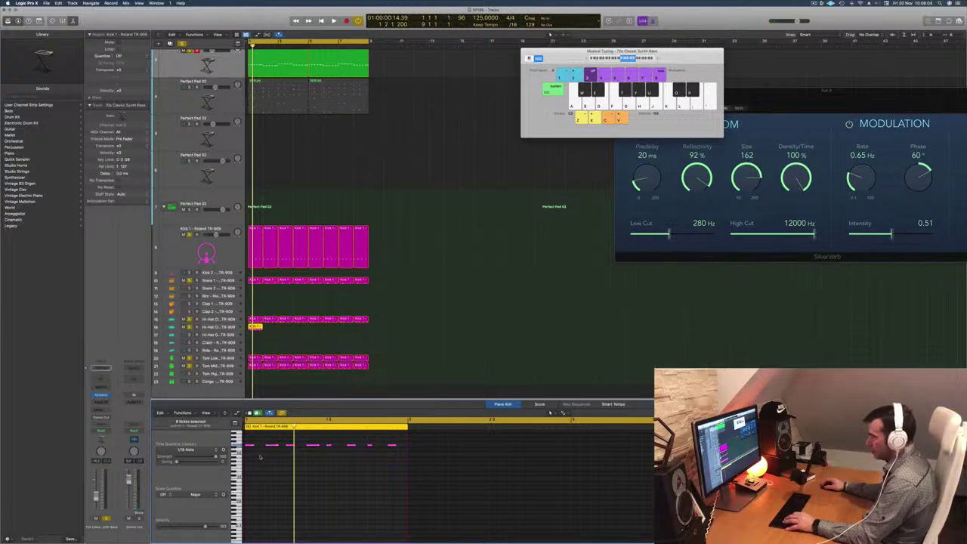
pyautogui.moveTo(251, 445); pyautogui.dragTo(257, 451)
pyautogui.click(213, 326)
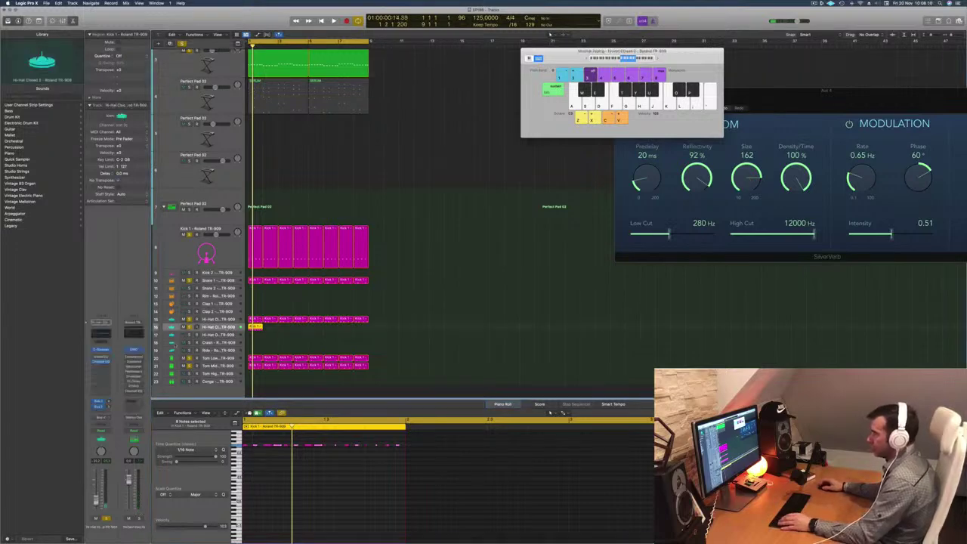
pyautogui.press('space')
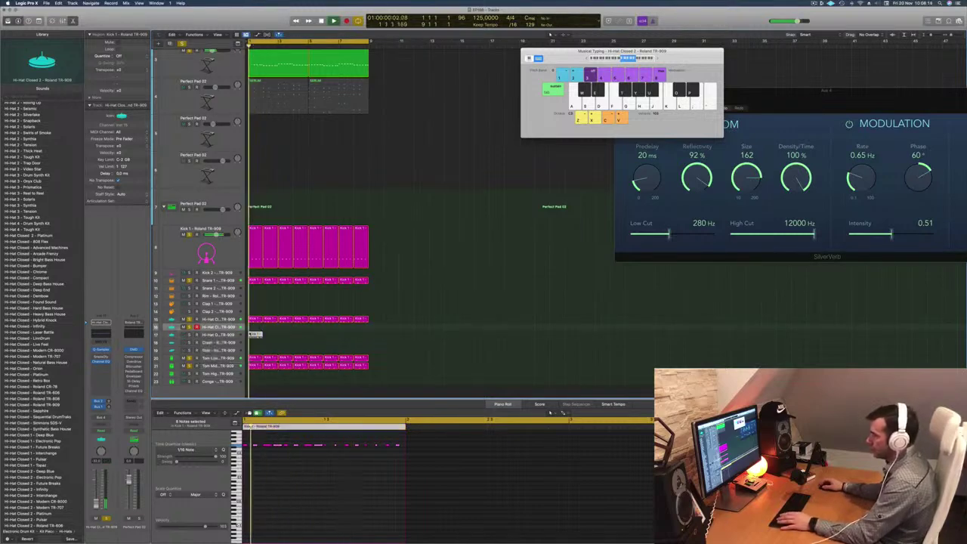
# Step: Solo the hi-hat track below, return the region to the Hi-Hat Closed 2 track and transpose its 16 notes
pyautogui.hotkey('ctrl', 's')
pyautogui.press('space')
pyautogui.moveTo(256, 338); pyautogui.dragTo(258, 334)
pyautogui.click(260, 473)
pyautogui.press('space')
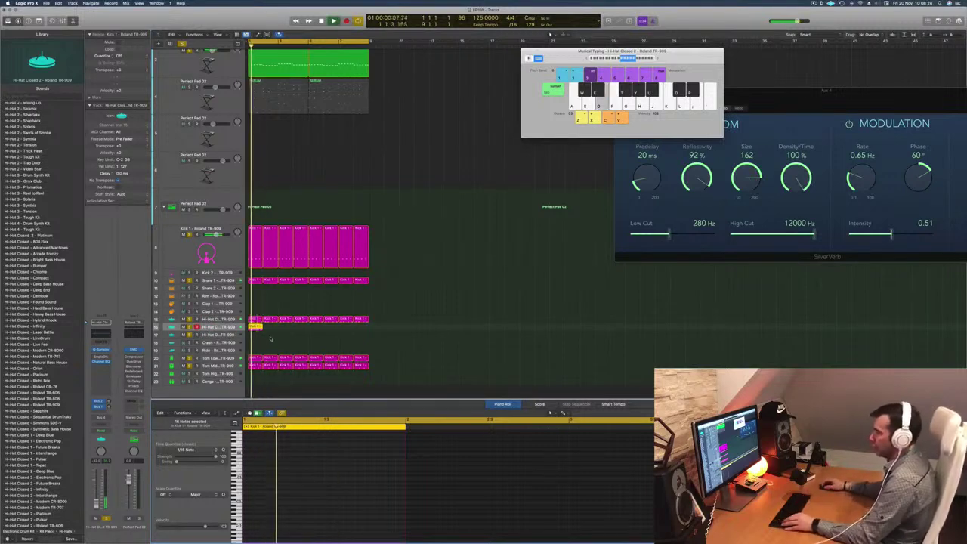
# Step: Repeat the Hi-Hat Closed 2 region to the end of the eight-bar loop and select all of its copies
pyautogui.moveTo(271, 333); pyautogui.dragTo(320, 333)
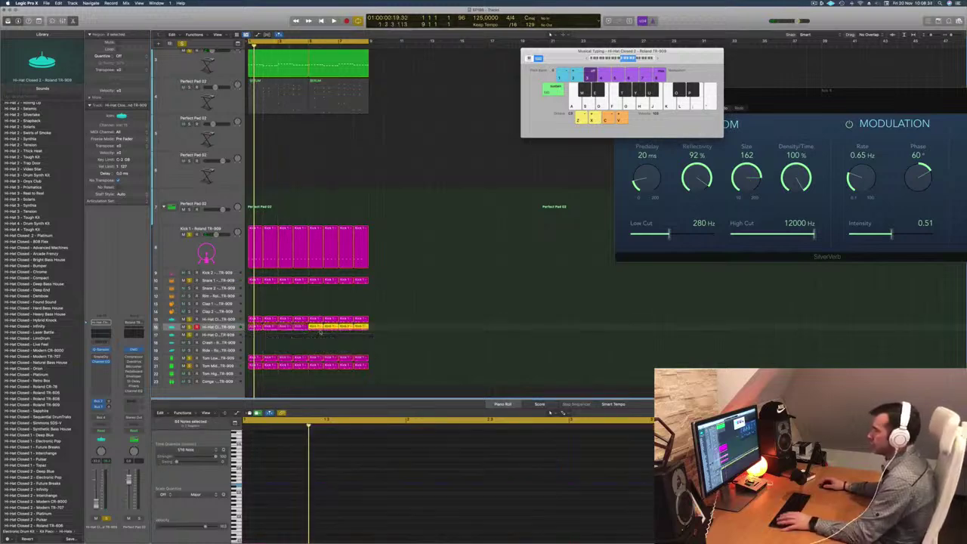
pyautogui.click(231, 327)
pyautogui.press('space')
# Step: Play the loop with all solos cleared and mute the Perfect Pad 02 track on track 4
pyautogui.press('space')
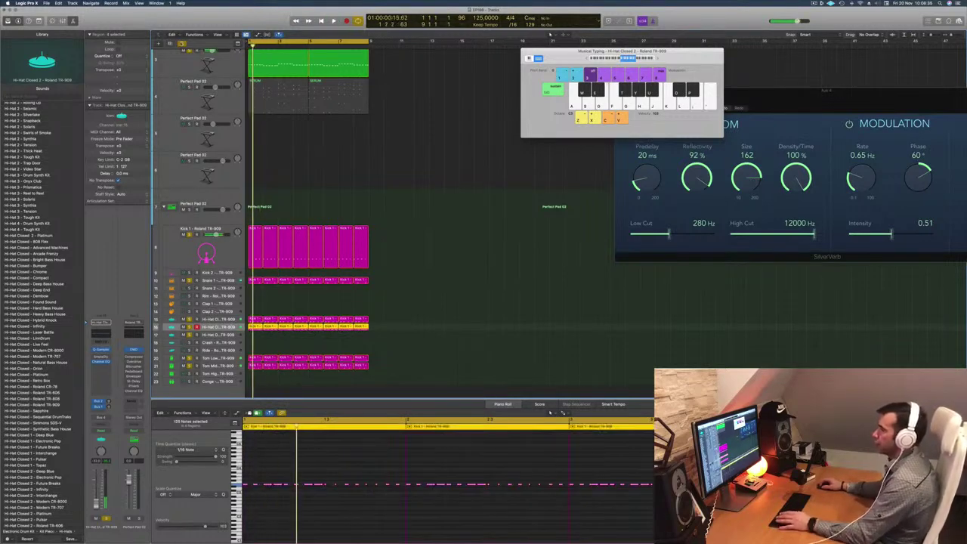
pyautogui.click(182, 44)
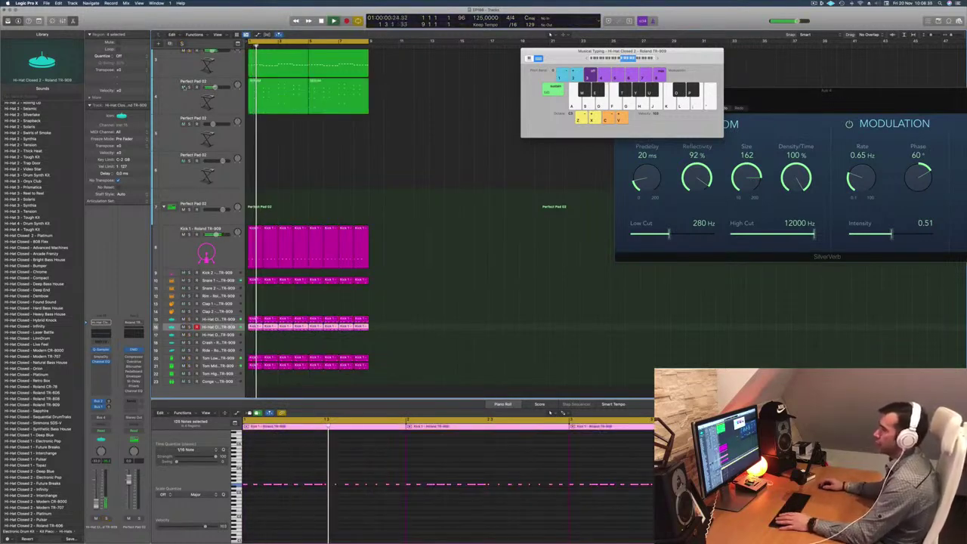
pyautogui.click(183, 87)
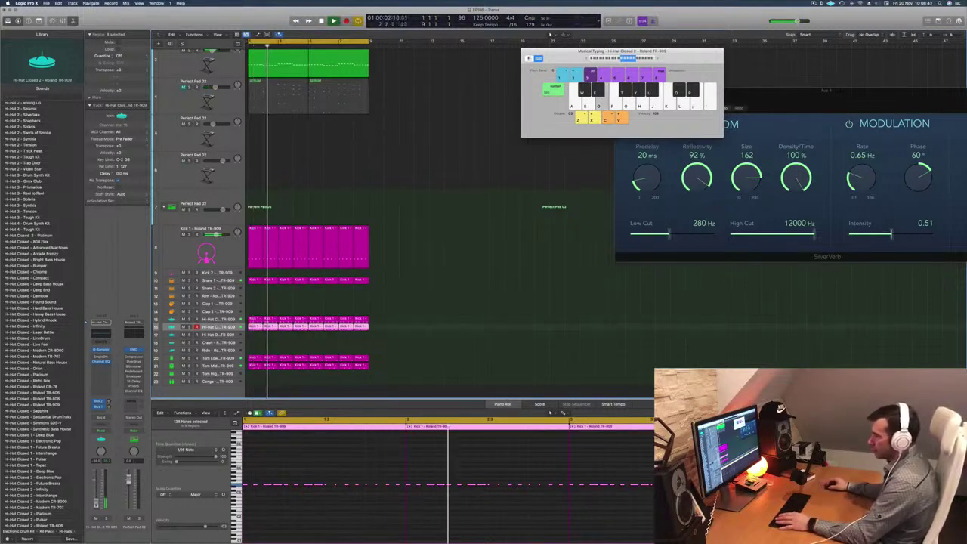
# Step: Set the left delay to 10 ms in the Sample Delay on the Hi-Hat Closed 2 channel, then close it and audition the loop
pyautogui.click(101, 357)
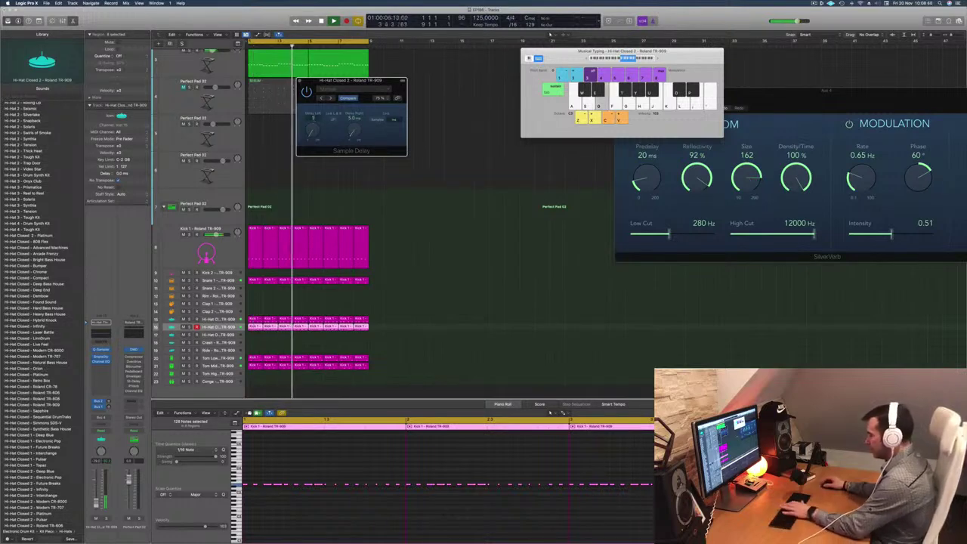
pyautogui.moveTo(364, 83); pyautogui.dragTo(419, 95)
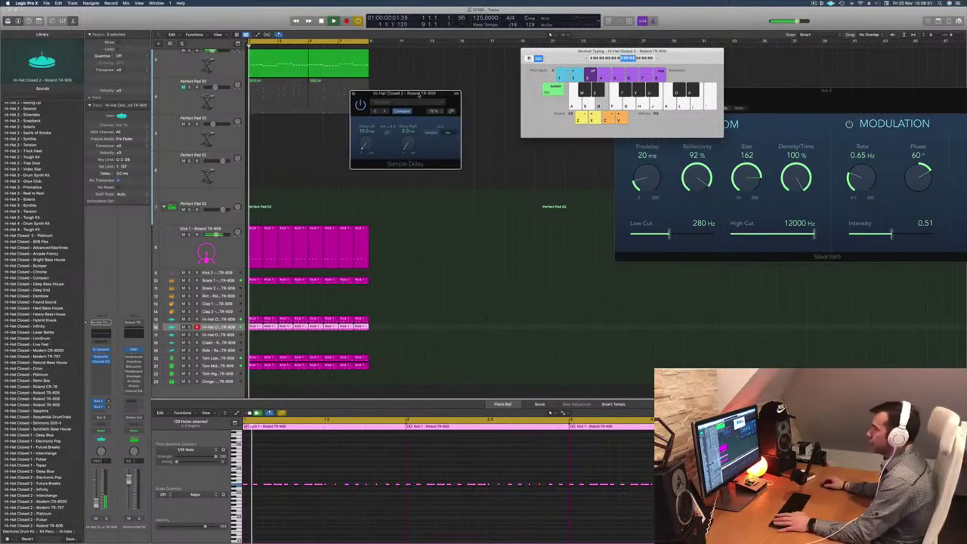
pyautogui.click(353, 94)
pyautogui.press('space')
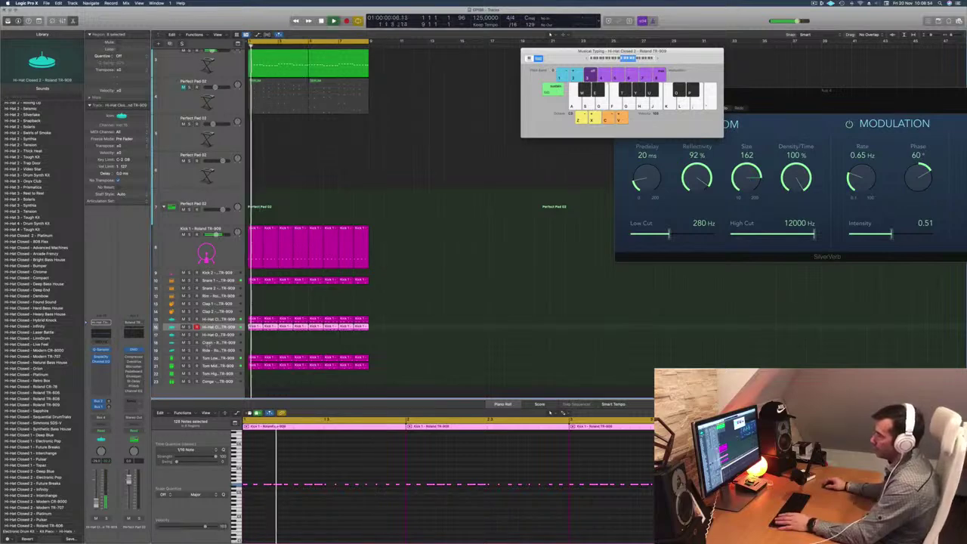
pyautogui.press('space')
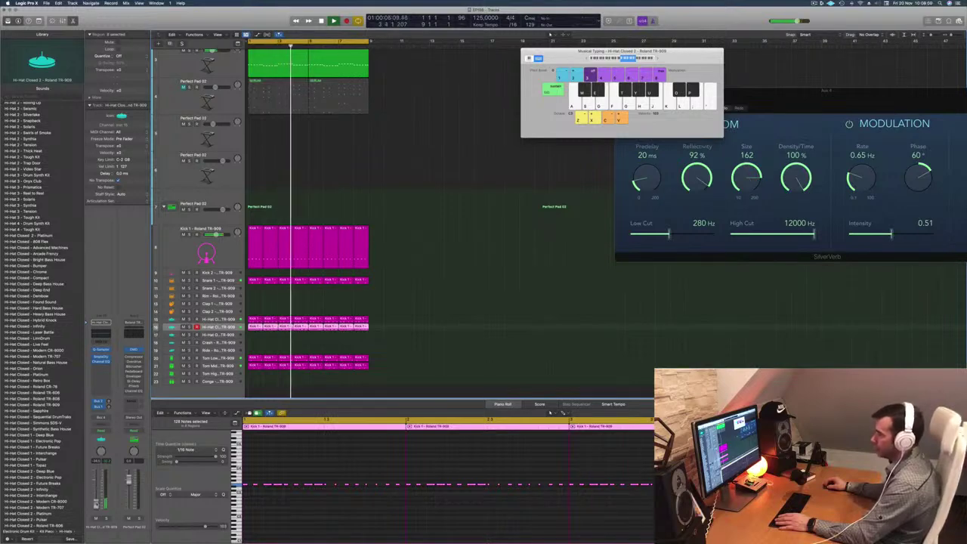
pyautogui.press('space')
pyautogui.press('space')
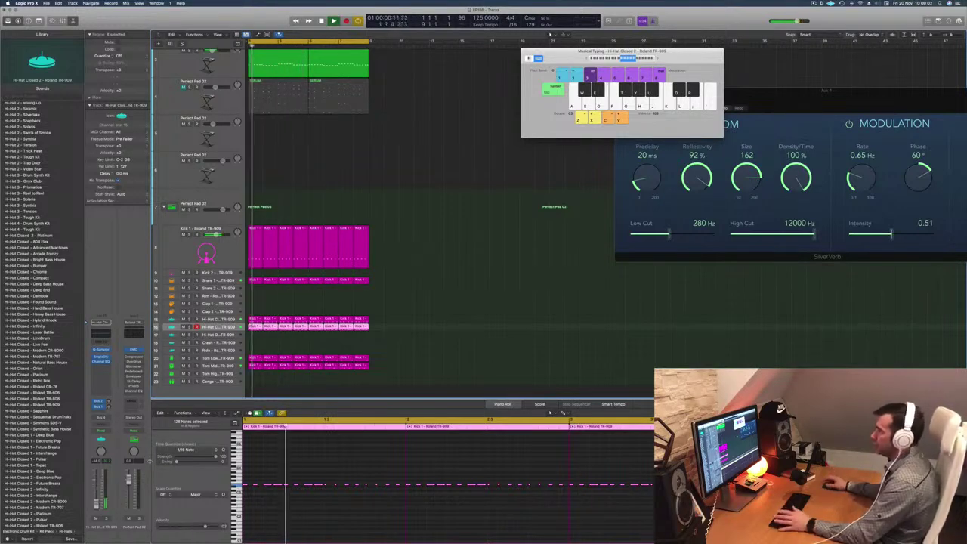
# Step: Unmute the Perfect Pad 02 track on track 4 and audition the full arrangement from the start
pyautogui.scroll(3, 370, 240)
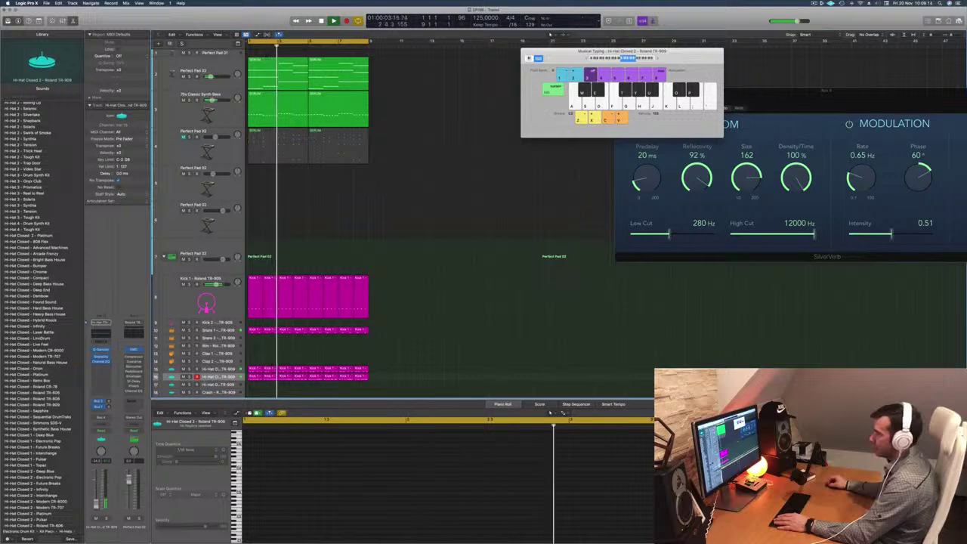
pyautogui.press('Return')
pyautogui.click(183, 138)
pyautogui.press('Return')
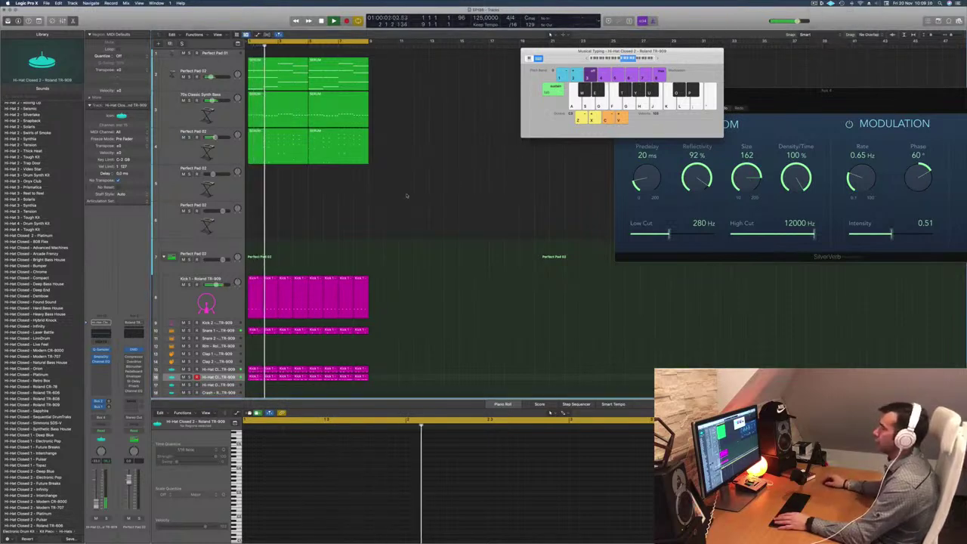
pyautogui.scroll(-2, 348, 189)
pyautogui.keyDown('ctrl'); pyautogui.keyDown('alt'); pyautogui.click(348, 189); pyautogui.keyUp('alt'); pyautogui.keyUp('ctrl')
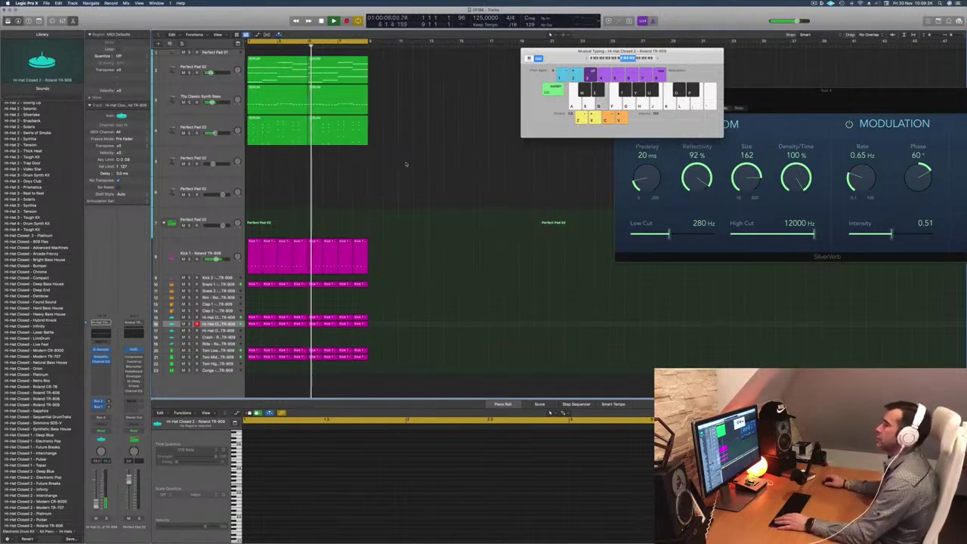
# Step: Stop playback and repeat all regions of the loop three times, filling the arrangement up to bar 33
pyautogui.press('space')
pyautogui.press('super+r')
pyautogui.press('super+r')
pyautogui.press('super+r')
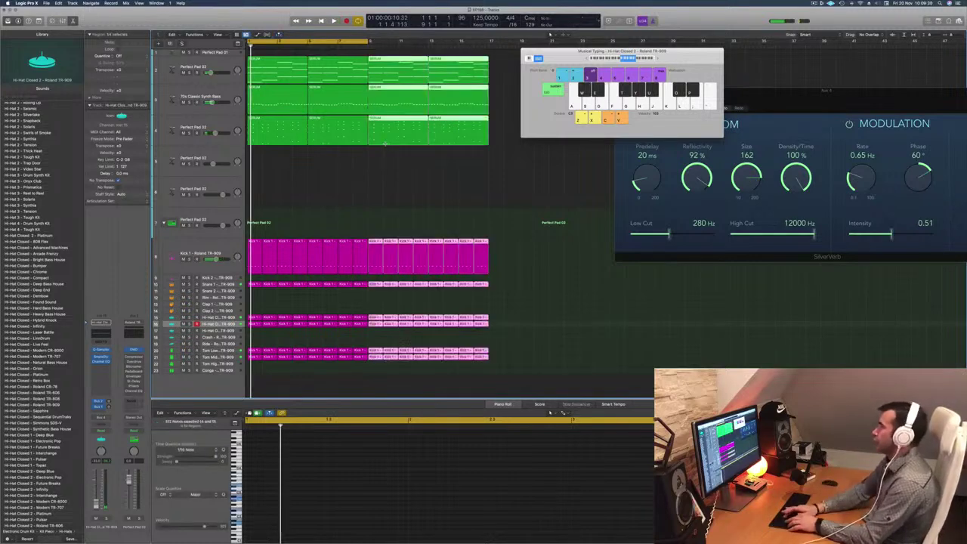
# Step: Play the extended arrangement, move the Musical Typing window out of the way and close the SilverVerb window
pyautogui.press('space')
pyautogui.moveTo(621, 50); pyautogui.dragTo(787, 310)
pyautogui.moveTo(685, 114); pyautogui.dragTo(536, 169)
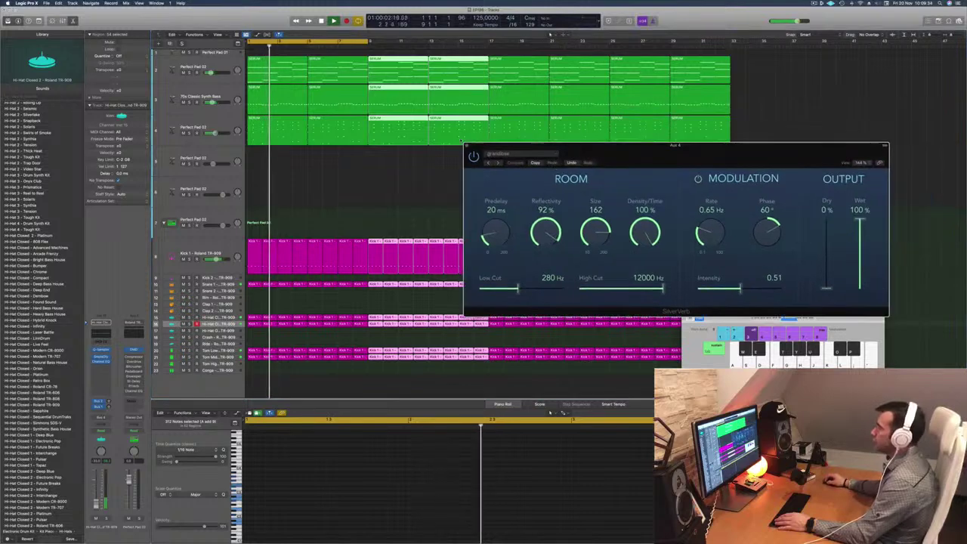
pyautogui.click(469, 145)
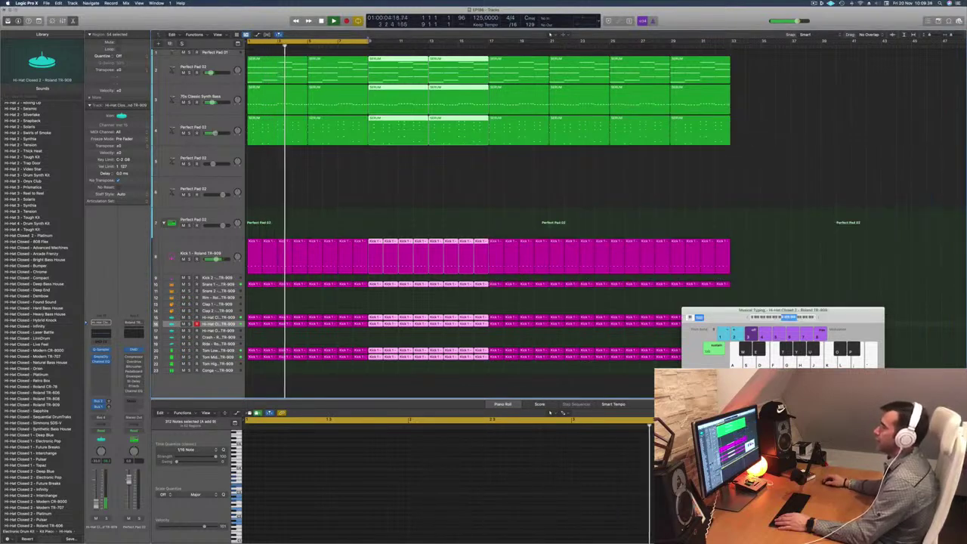
# Step: Extend the cycle range to bar 33, deselect the regions and restart playback from the beginning
pyautogui.press('Return')
pyautogui.scroll(2, 410, 183)
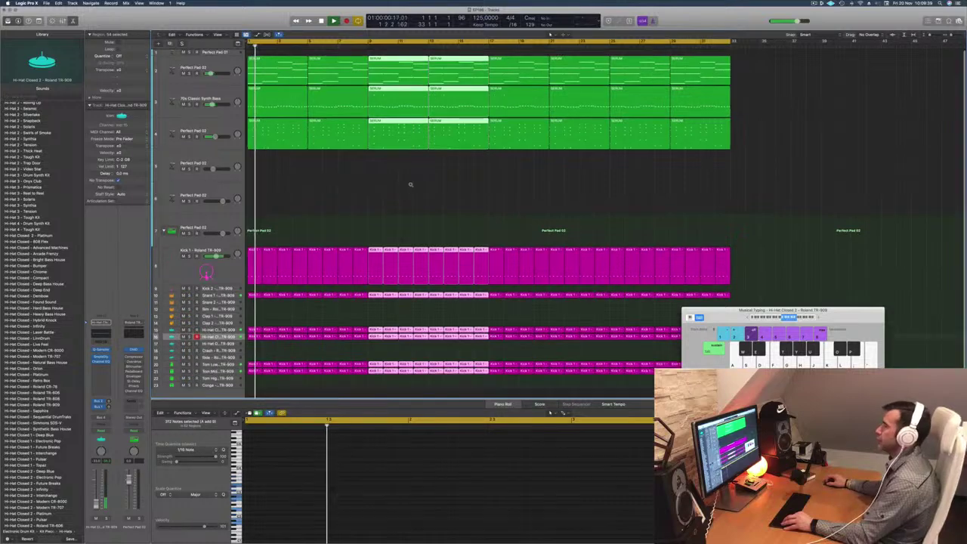
pyautogui.click(340, 188)
pyautogui.scroll(-2, 318, 196)
pyautogui.press('Return')
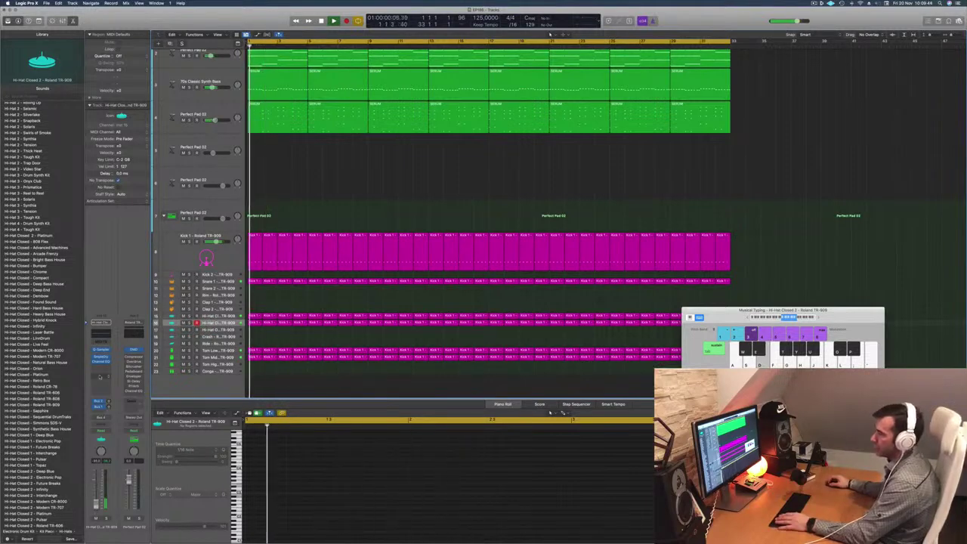
# Step: Insert a stereo Compressor on the Hi-Hat Closed 2 channel and set its side chain to Kick 1 - Roland TR-909
pyautogui.click(100, 367)
pyautogui.moveTo(113, 390)
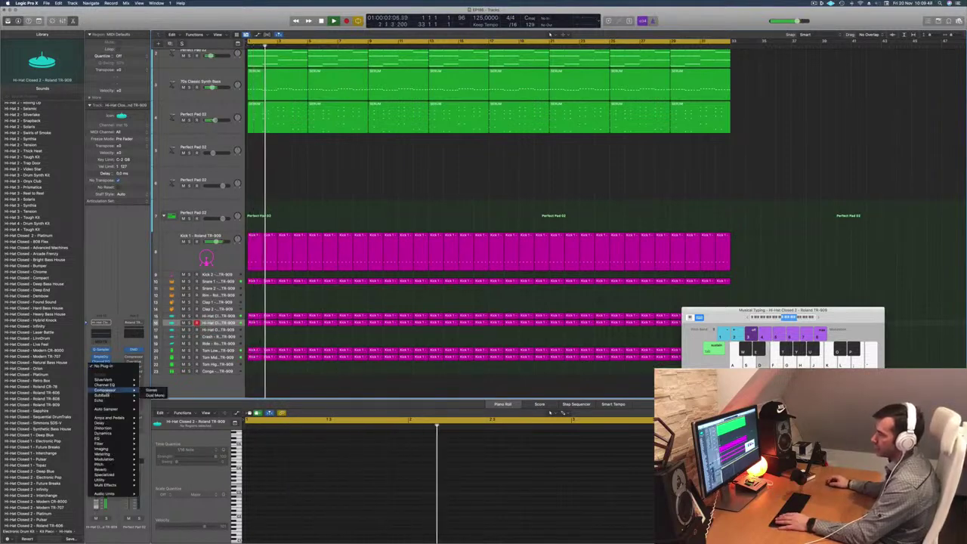
pyautogui.click(150, 390)
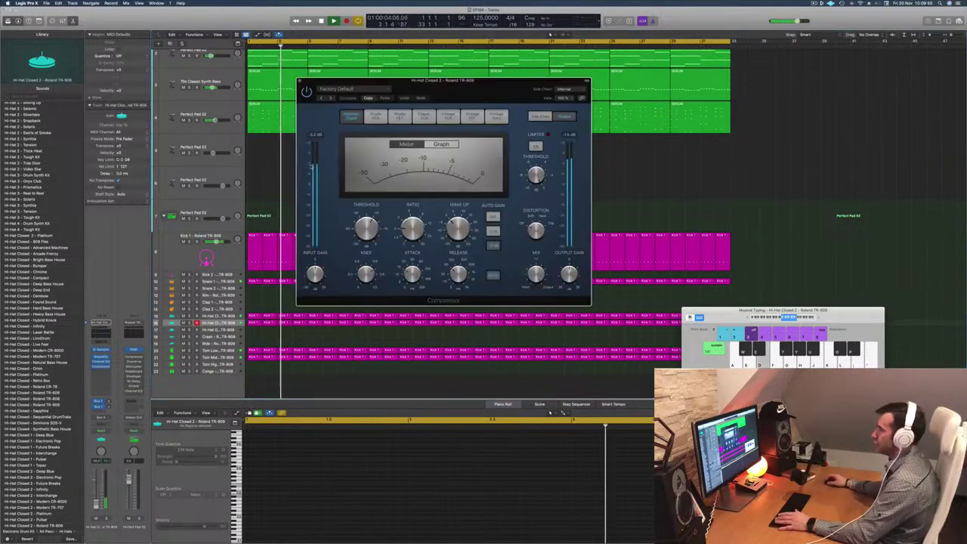
pyautogui.click(562, 89)
pyautogui.moveTo(568, 106)
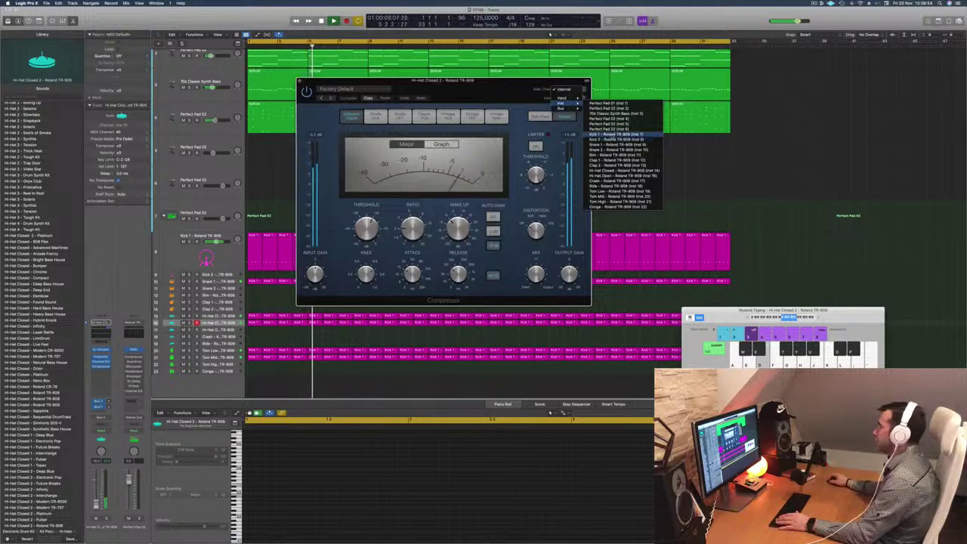
pyautogui.click(616, 134)
pyautogui.moveTo(487, 84); pyautogui.dragTo(495, 85)
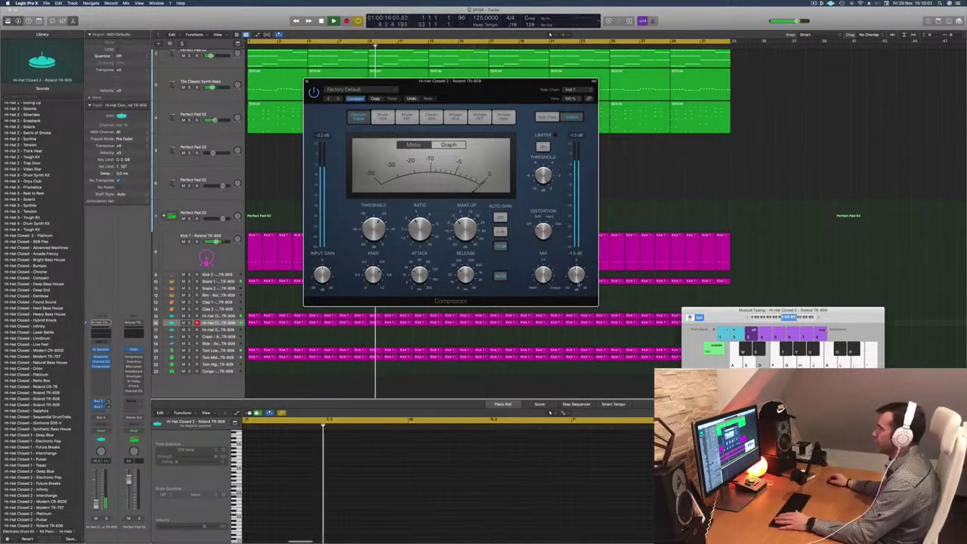
# Step: Audition the side-chained hi-hat from the start several times and close the Compressor window
pyautogui.moveTo(422, 83); pyautogui.dragTo(435, 89)
pyautogui.press('Return')
pyautogui.press('Return')
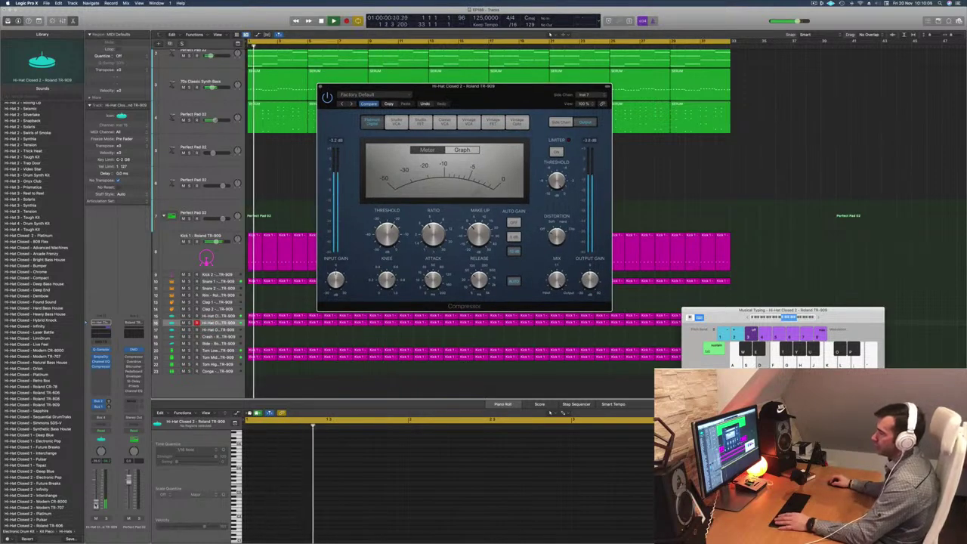
pyautogui.press('super+grave')
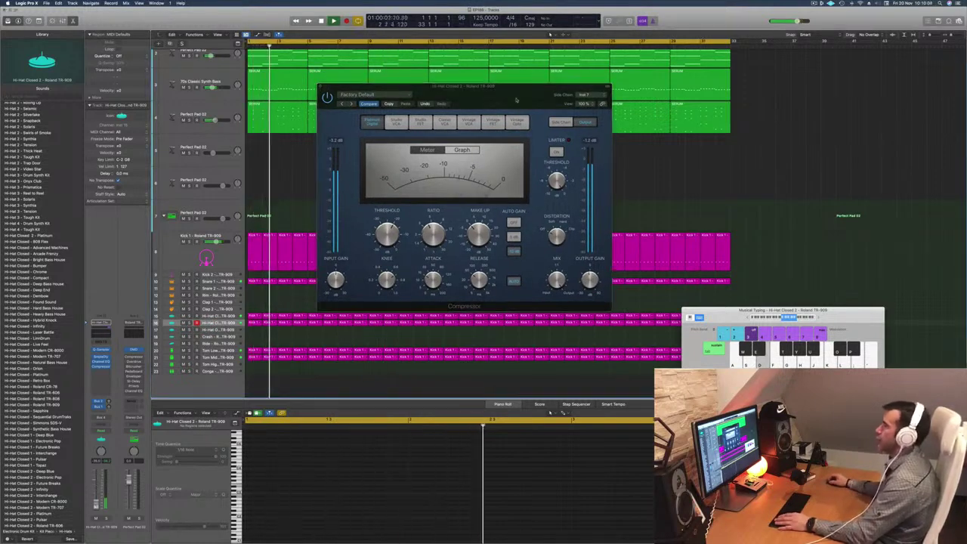
pyautogui.moveTo(518, 97); pyautogui.dragTo(481, 203)
pyautogui.press('Return')
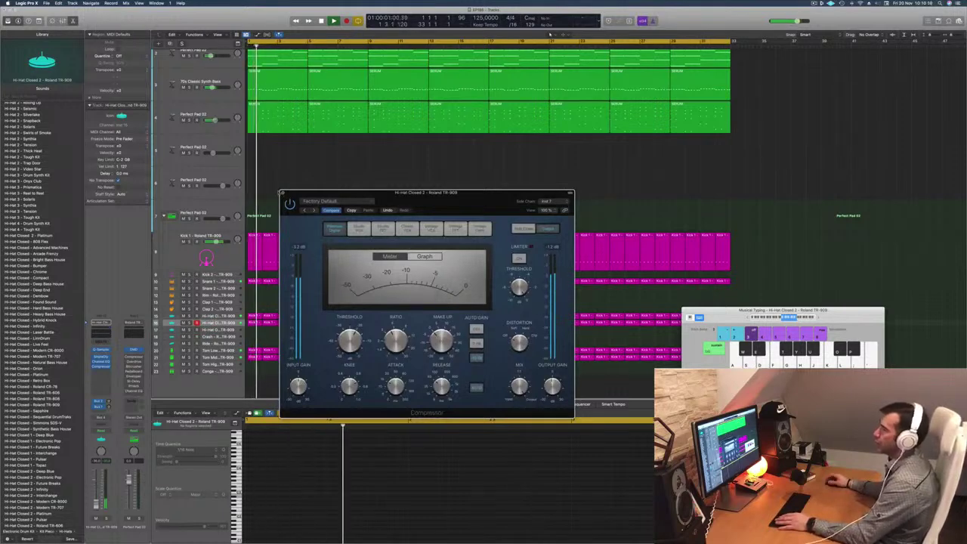
pyautogui.click(283, 193)
pyautogui.scroll(-1, 319, 189)
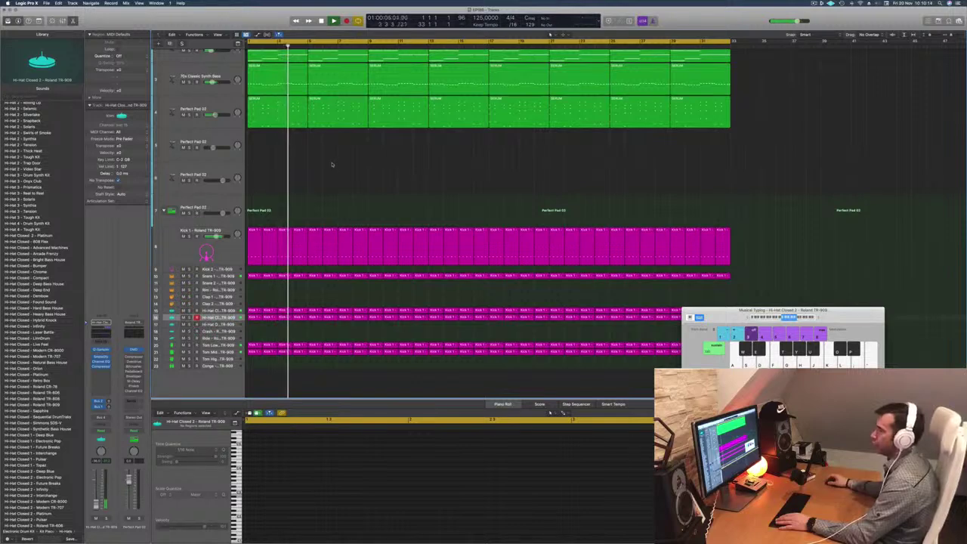
pyautogui.press('Return')
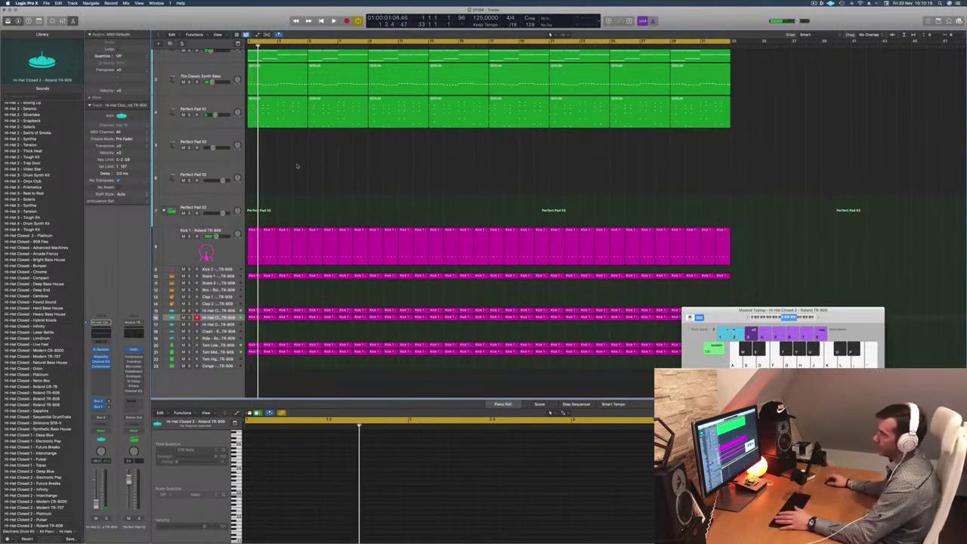
# Step: Copy the first Snare 1 region to the Rim track and move its two notes higher and one sixteenth earlier
pyautogui.click(253, 277)
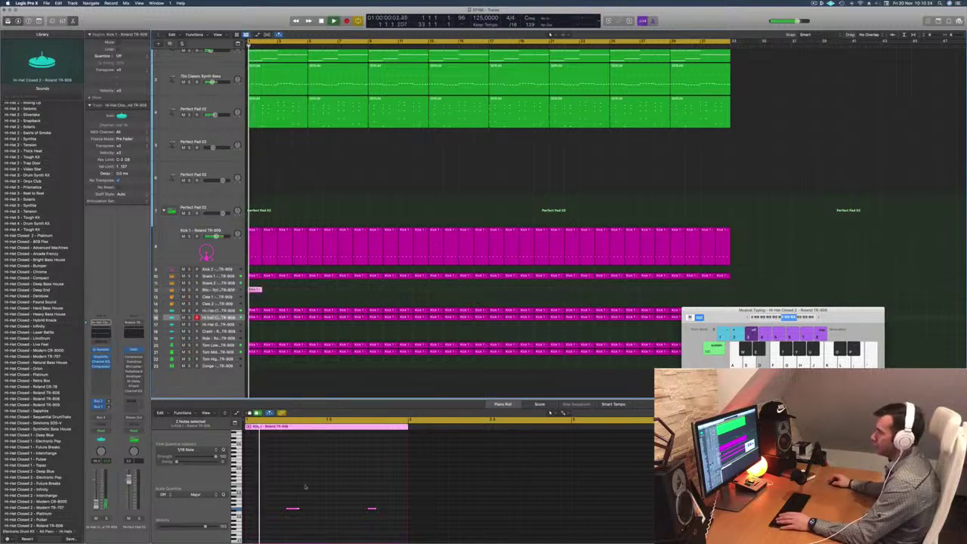
pyautogui.moveTo(283, 500); pyautogui.dragTo(391, 516)
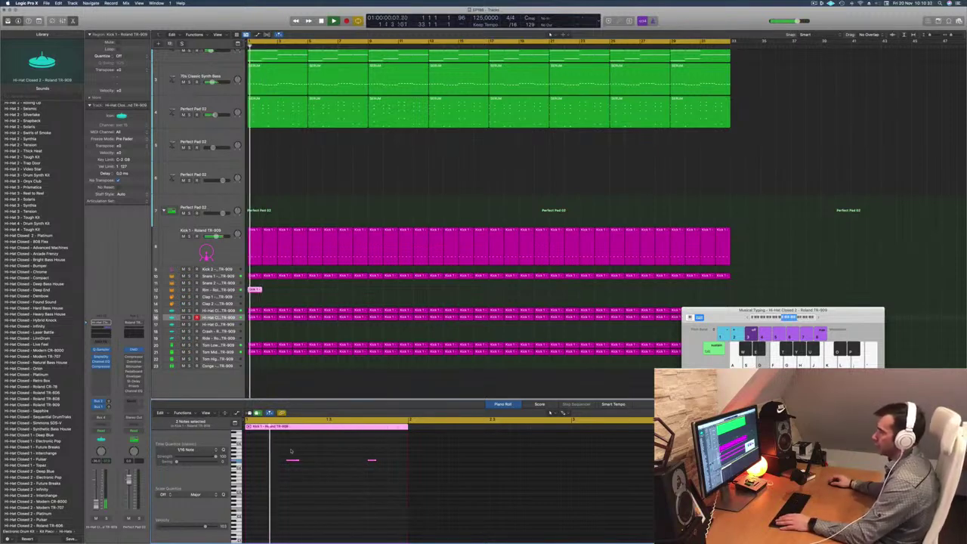
pyautogui.moveTo(388, 468); pyautogui.dragTo(387, 465)
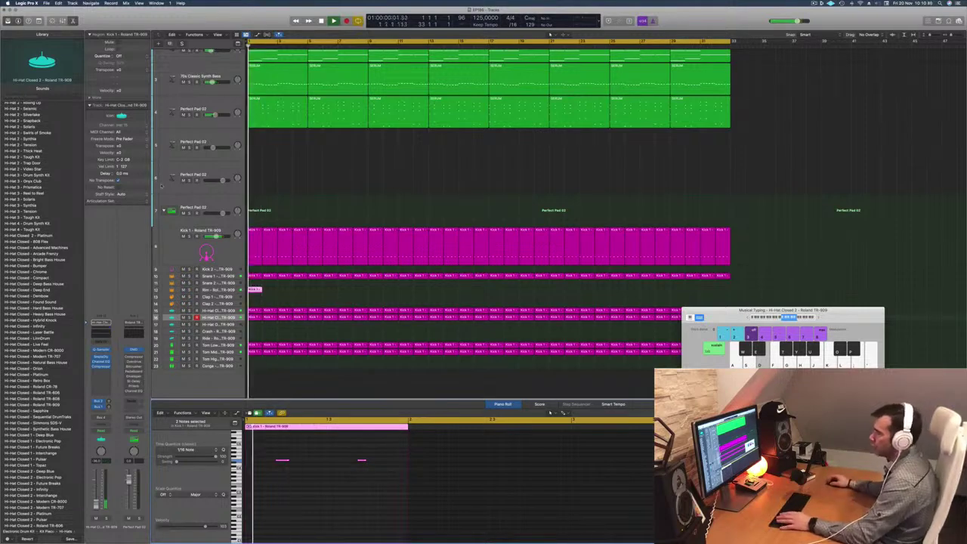
# Step: Select the Rim track and copy its region repeatedly along the track up to bar 33
pyautogui.click(195, 290)
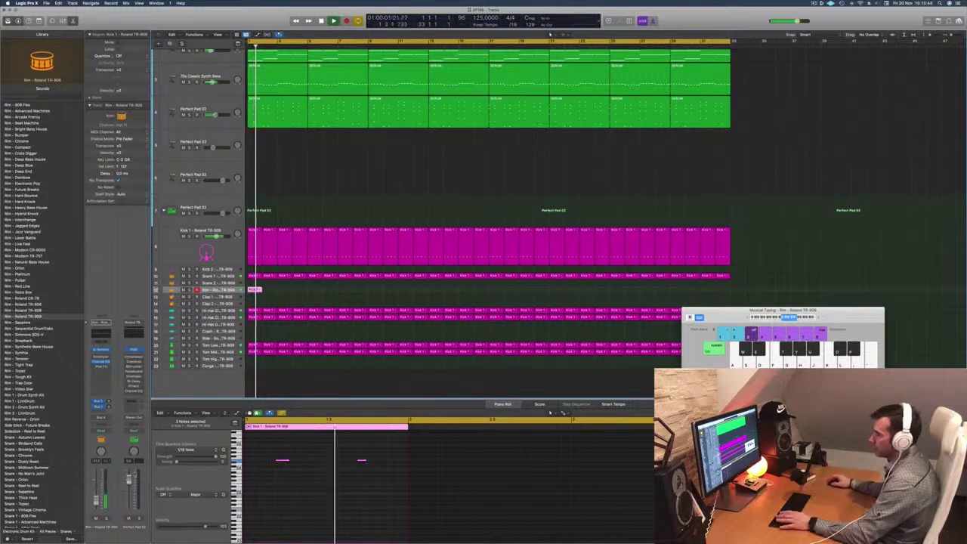
pyautogui.moveTo(269, 293); pyautogui.dragTo(316, 294)
pyautogui.keyDown('shift'); pyautogui.click(257, 290); pyautogui.keyUp('shift')
pyautogui.moveTo(386, 292); pyautogui.dragTo(617, 291)
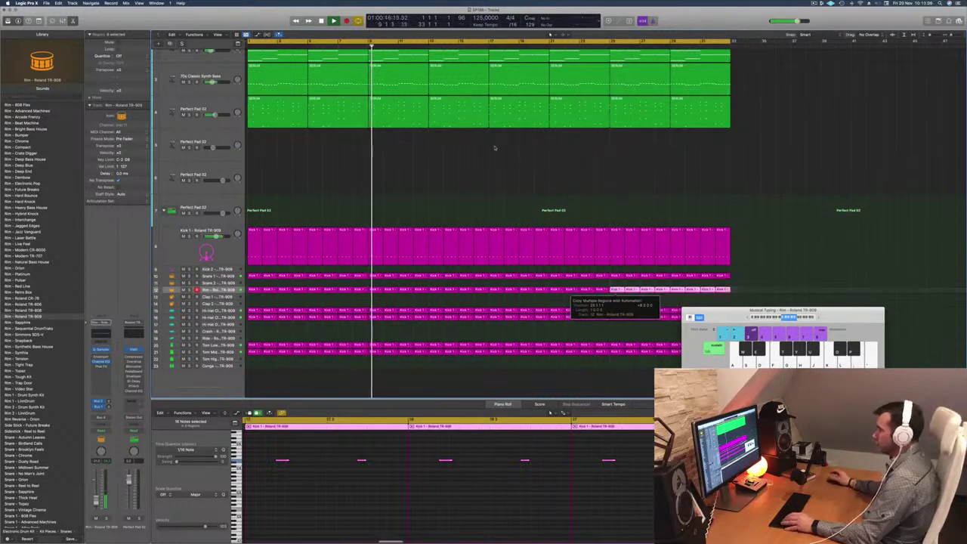
# Step: Select all regions, color them by track and name them by track name, then clear the selection
pyautogui.press('super+a')
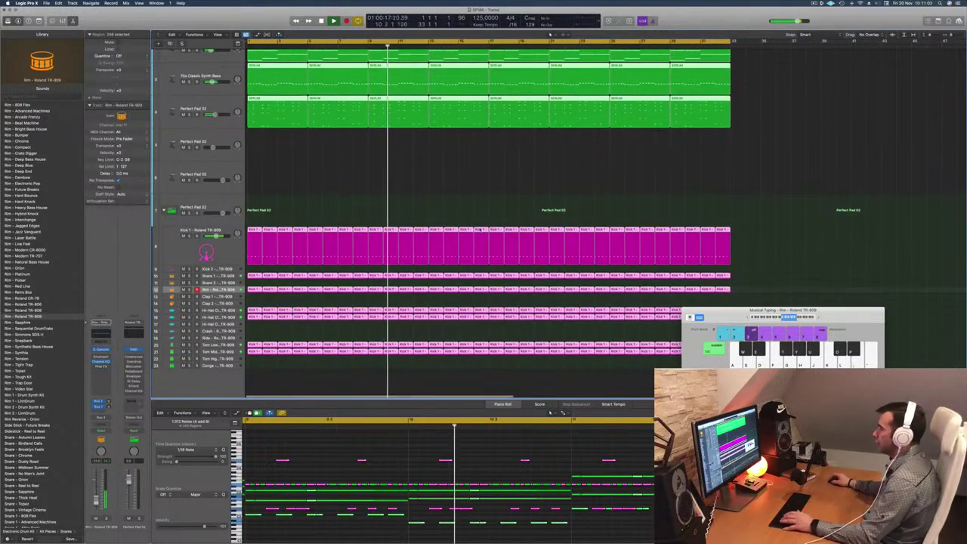
pyautogui.rightClick(486, 229)
pyautogui.click(487, 231)
pyautogui.rightClick(488, 231)
pyautogui.click(510, 236)
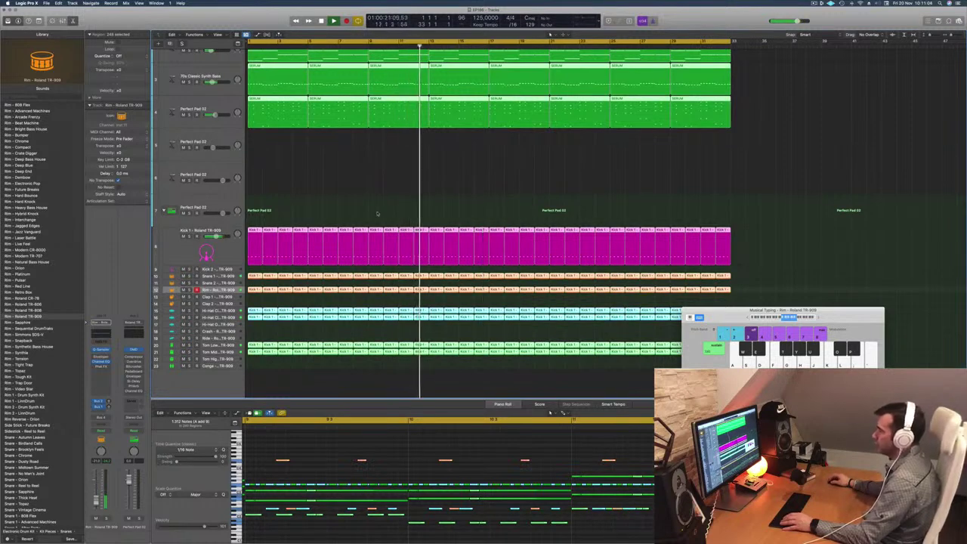
pyautogui.click(372, 212)
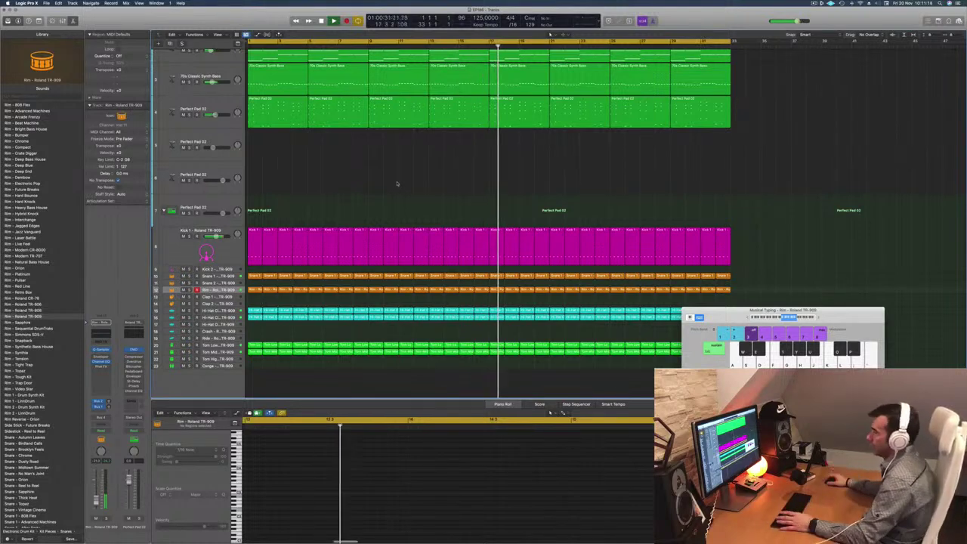
# Step: Audition the full arrangement again from the start
pyautogui.scroll(3, 396, 184)
pyautogui.scroll(1, 323, 183)
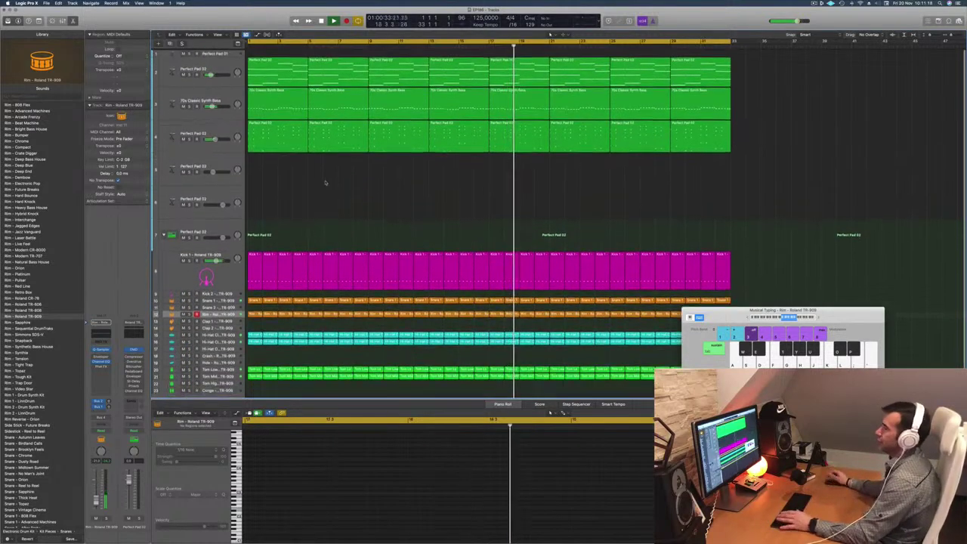
pyautogui.press('Return')
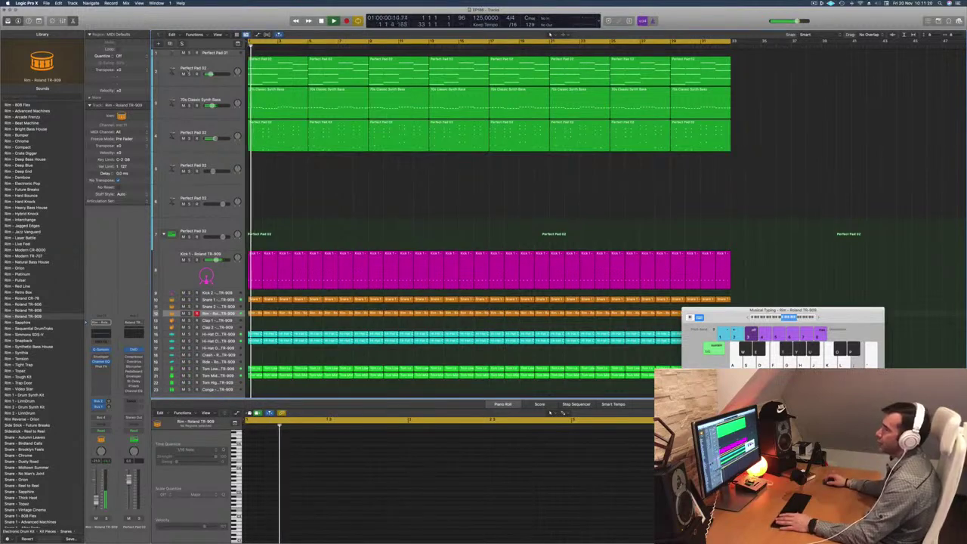
pyautogui.press('Return')
# Step: Set the Perfect Pad 02 track on track 2 to Touch automation, record a short Alchemy cutoff move, close Alchemy and stop playback
pyautogui.click(190, 71)
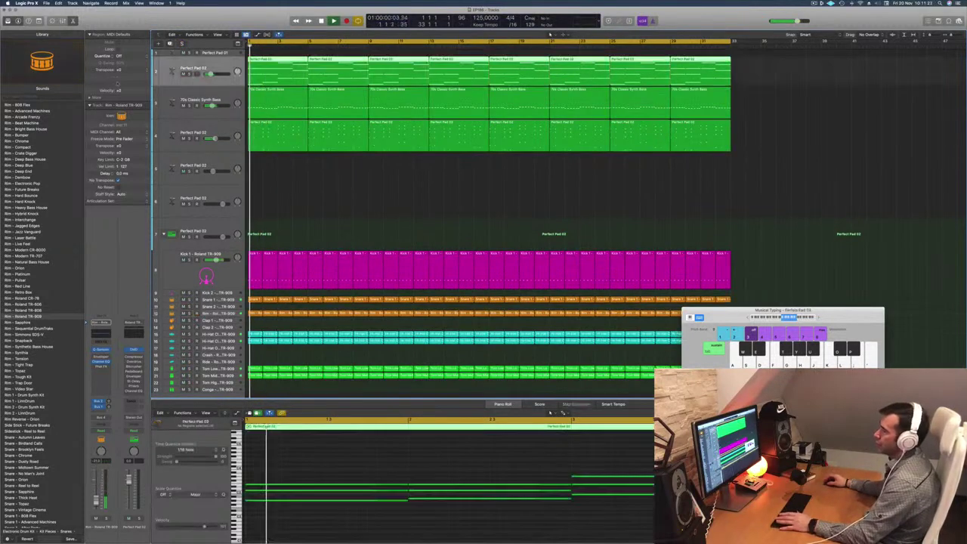
pyautogui.press('Return')
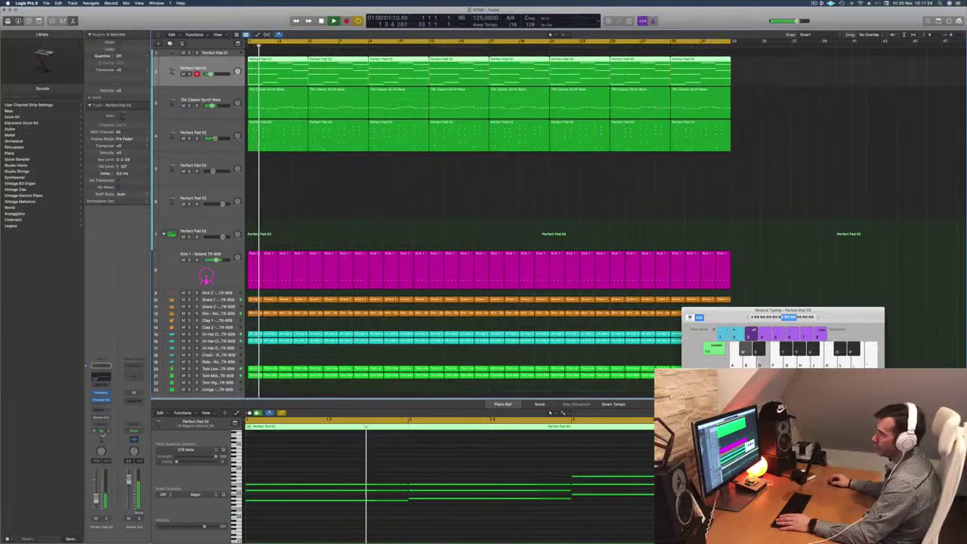
pyautogui.click(102, 431)
pyautogui.click(101, 435)
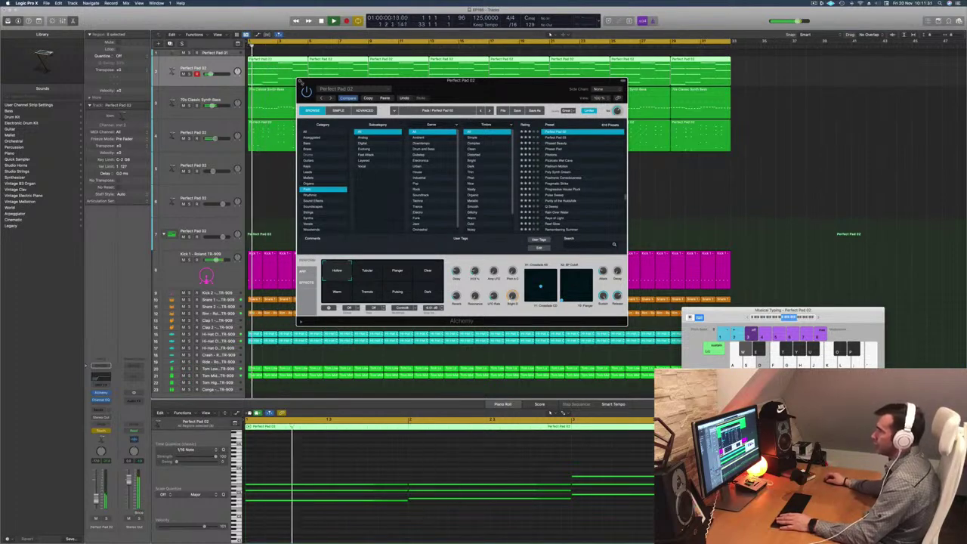
pyautogui.press('super+w')
pyautogui.press('space')
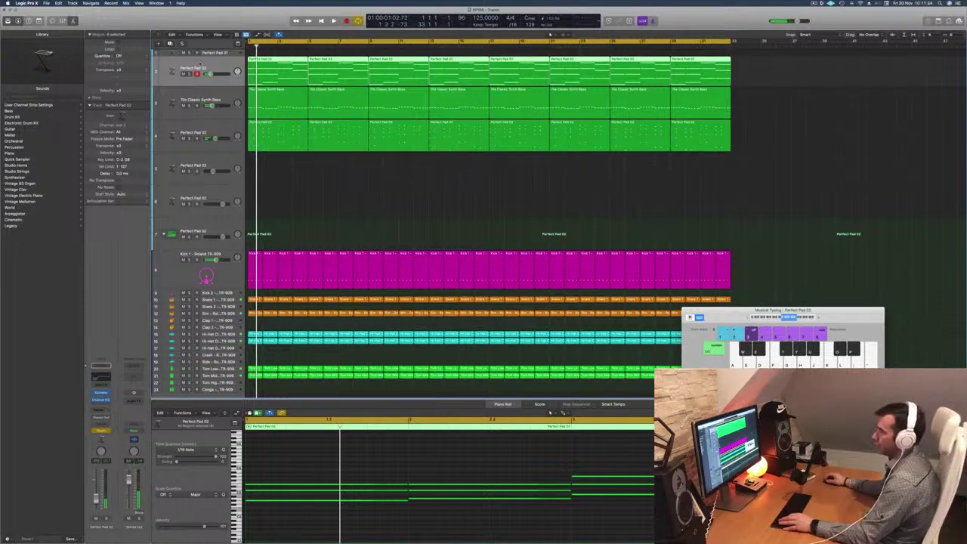
# Step: Close Musical Typing, show the automation lanes and set track 2's automation mode to Read
pyautogui.press('super+k')
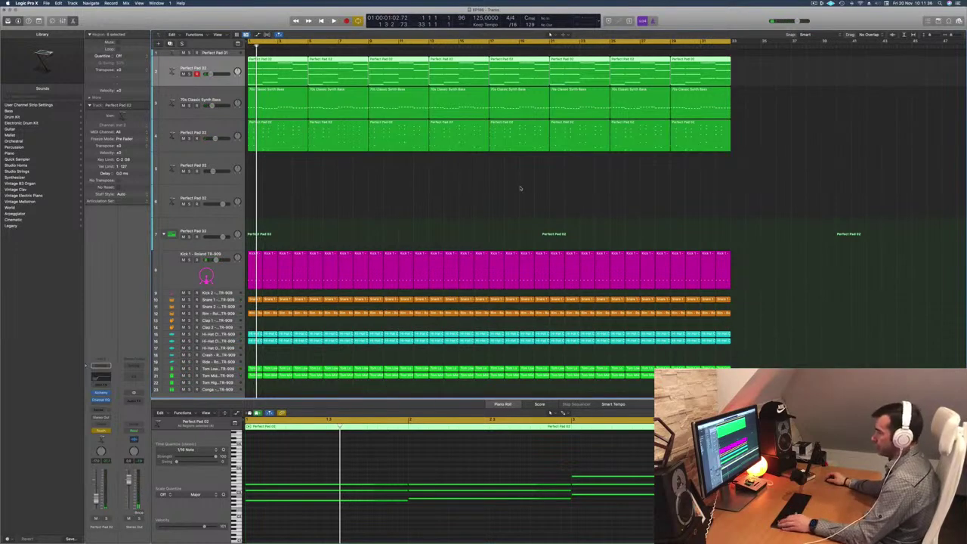
pyautogui.press('a')
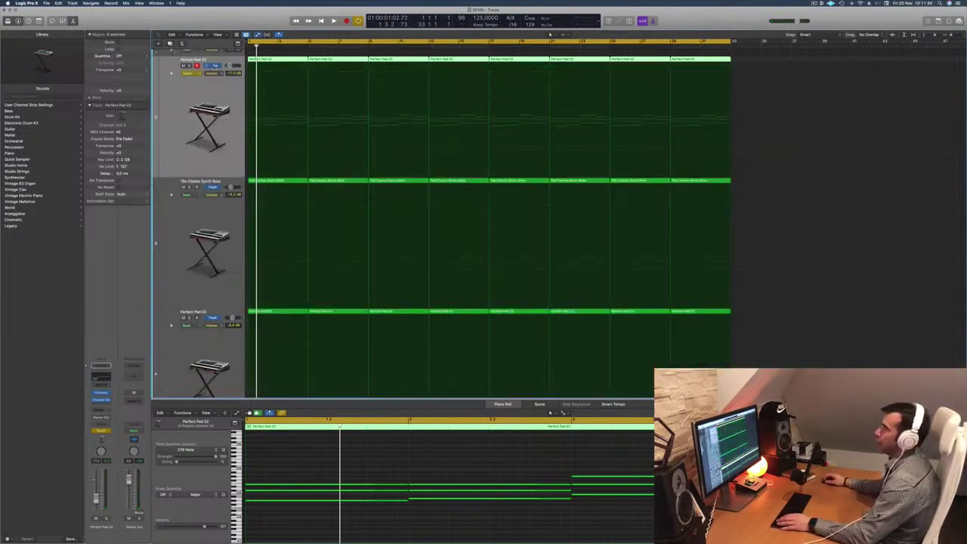
pyautogui.click(232, 137)
pyautogui.click(191, 74)
pyautogui.click(192, 68)
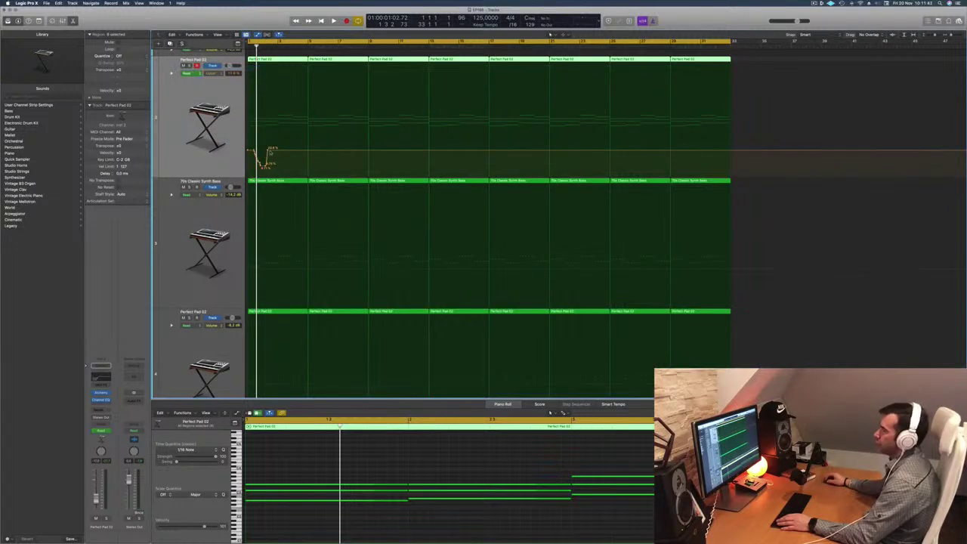
# Step: Clear the recorded cutoff points on track 2, draw a rising cutoff ramp from bar 1 to bar 5, and play it back
pyautogui.moveTo(269, 150); pyautogui.dragTo(241, 151)
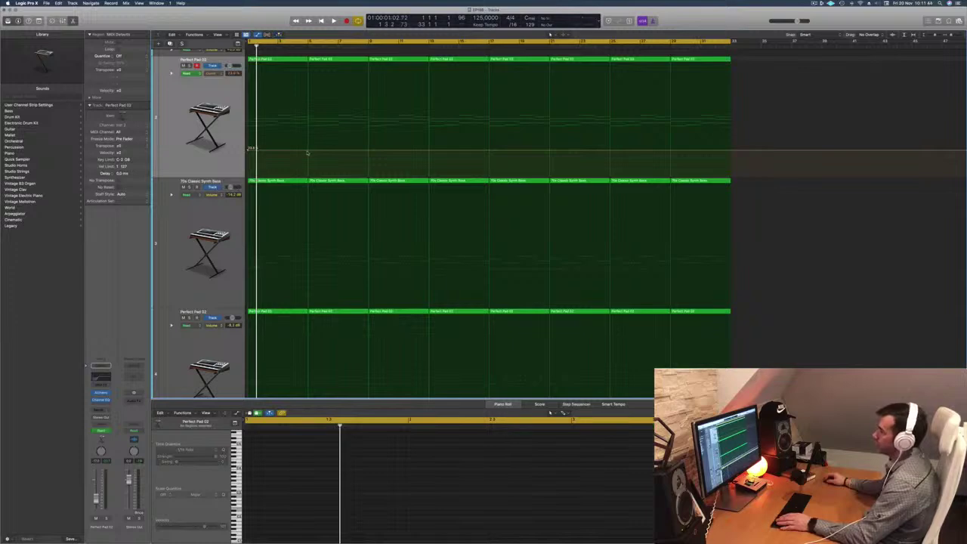
pyautogui.moveTo(248, 151); pyautogui.dragTo(250, 156)
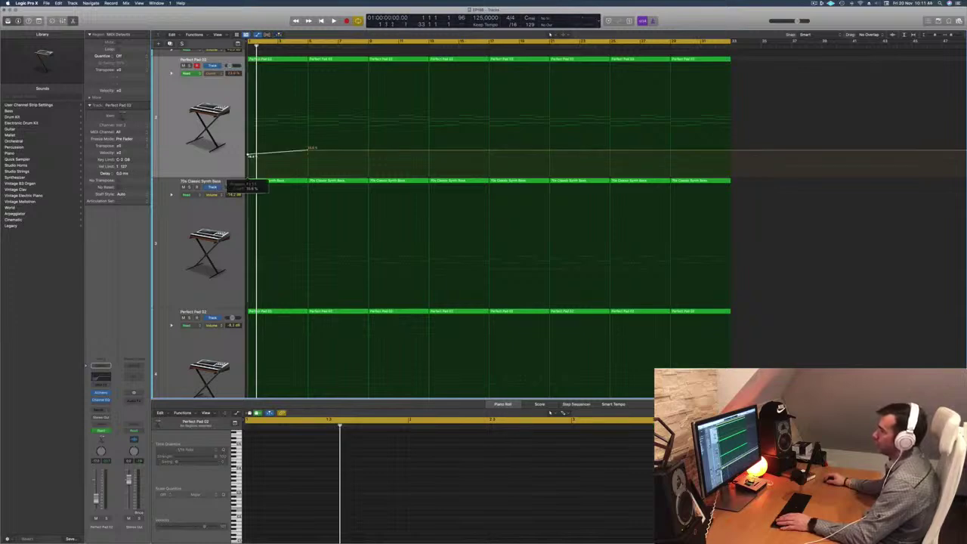
pyautogui.press('space')
pyautogui.scroll(-5, 203, 119)
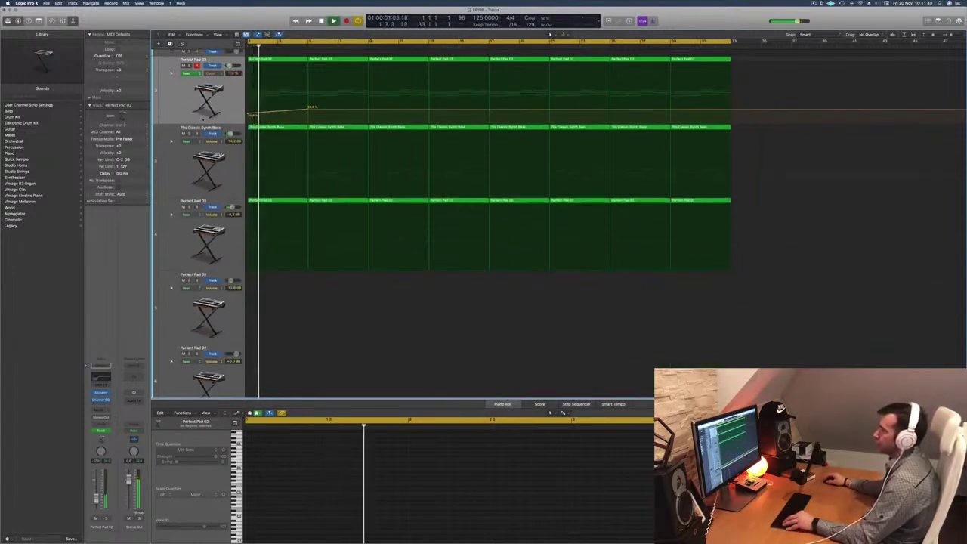
pyautogui.press('super+Up')
pyautogui.press('Return')
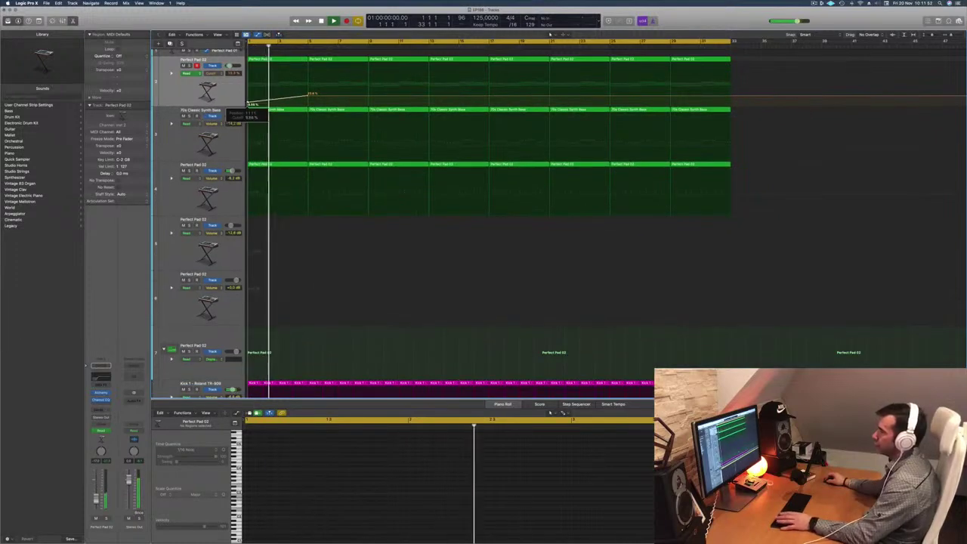
# Step: Audition track 2 soloed, raise the cutoff peak just before bar 5, add a drop right after it, and turn solo off
pyautogui.press('Return')
pyautogui.press('s')
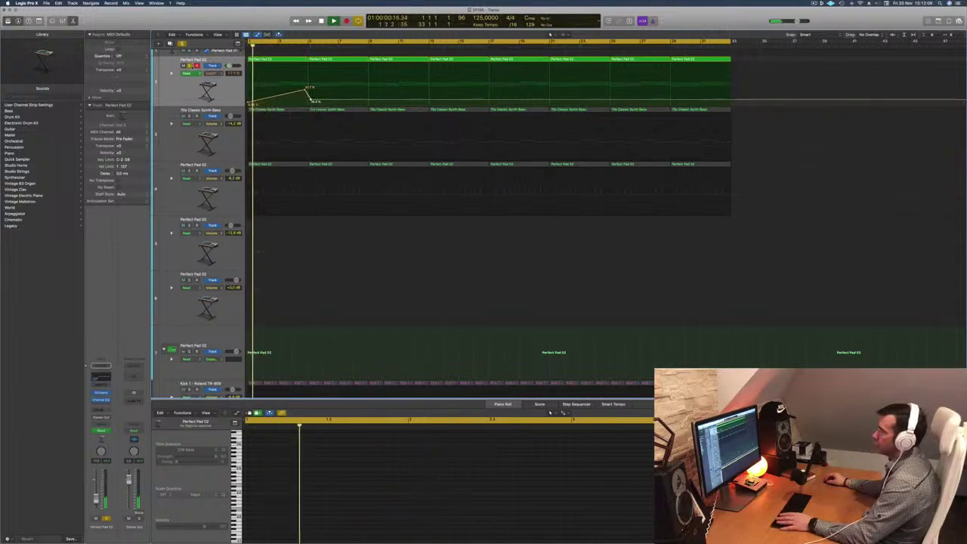
pyautogui.click(189, 66)
pyautogui.click(198, 81)
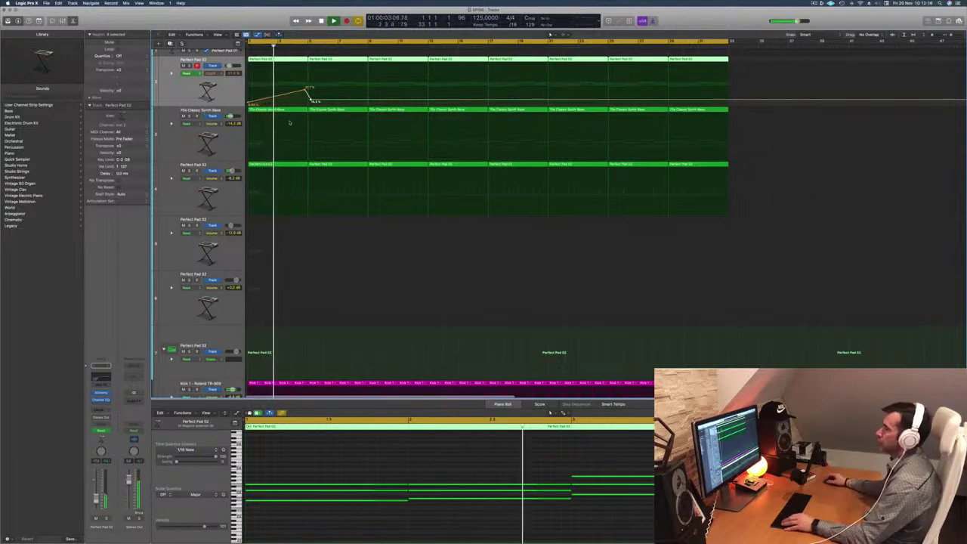
# Step: Select the Perfect Pad 02 track on track 4, raise its volume slightly, and restart playback from the beginning
pyautogui.press('super+Left')
pyautogui.press('super+Left')
pyautogui.press('super+Right')
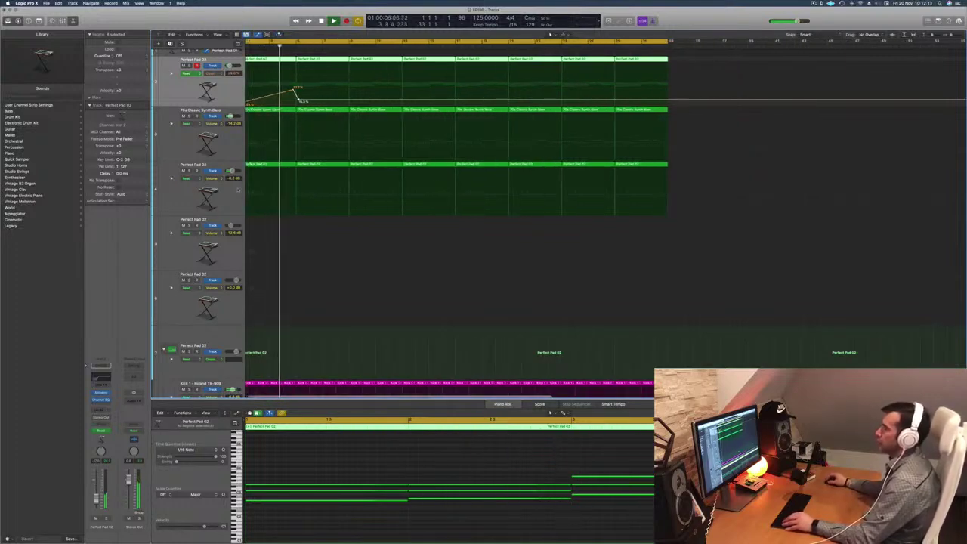
pyautogui.click(198, 186)
pyautogui.press('Return')
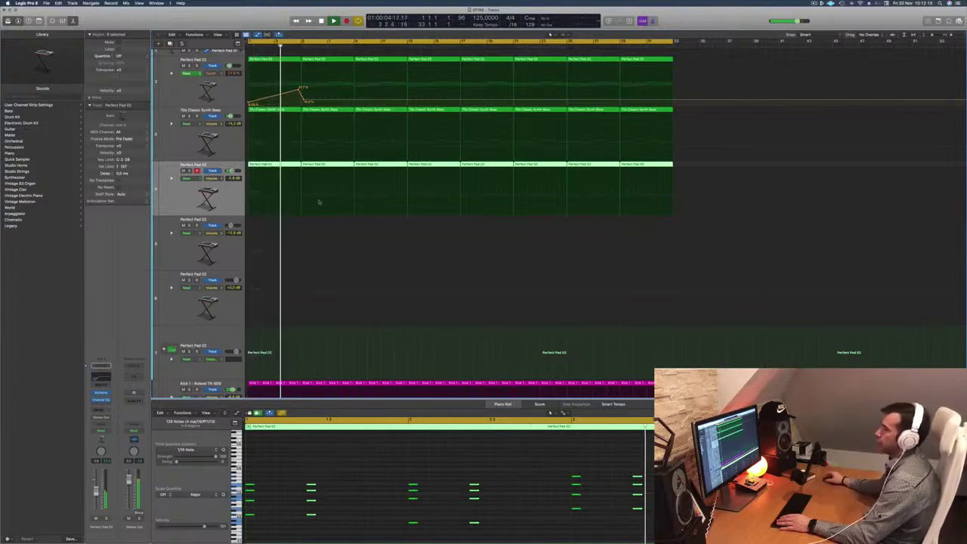
# Step: Extend track 2's cutoff automation with alternating rises and falls between bars 5 and 17
pyautogui.moveTo(353, 101); pyautogui.dragTo(353, 86)
pyautogui.click(408, 87)
pyautogui.moveTo(412, 88); pyautogui.dragTo(464, 101)
# Step: Replace track 2's last four regions with copies of the first four including automation, and adjust the cutoff point at bar 17
pyautogui.moveTo(685, 60); pyautogui.dragTo(494, 71)
pyautogui.press('Delete')
pyautogui.press('Return')
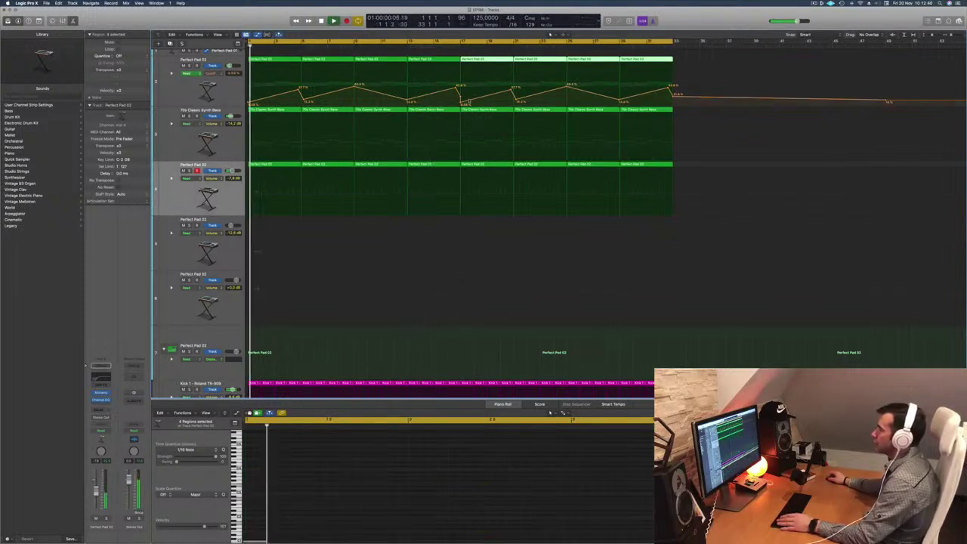
pyautogui.click(460, 103)
pyautogui.moveTo(459, 103); pyautogui.dragTo(460, 99)
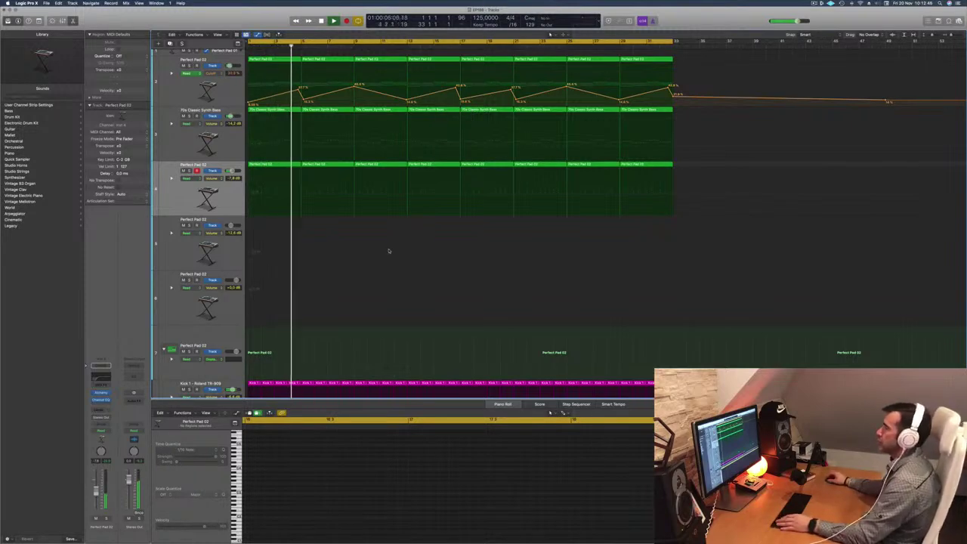
# Step: Listen to the arrangement with the bass on track 3 and the pad on track 4 selected in turn, then restart playback
pyautogui.click(183, 141)
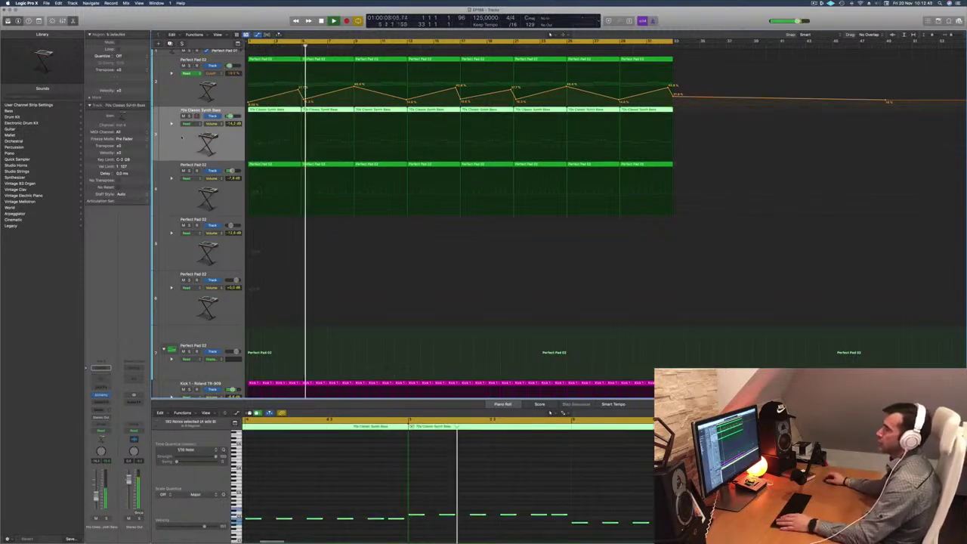
pyautogui.click(164, 198)
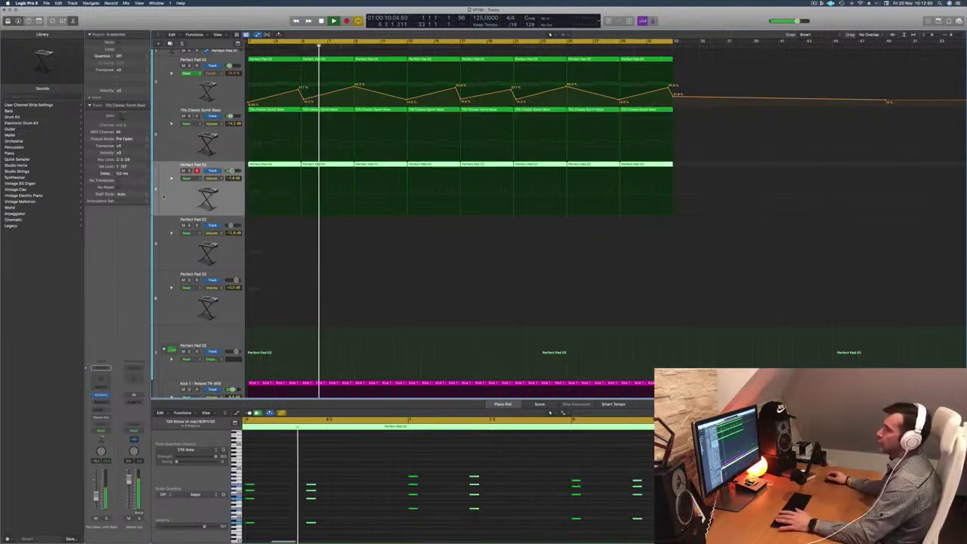
pyautogui.press('Return')
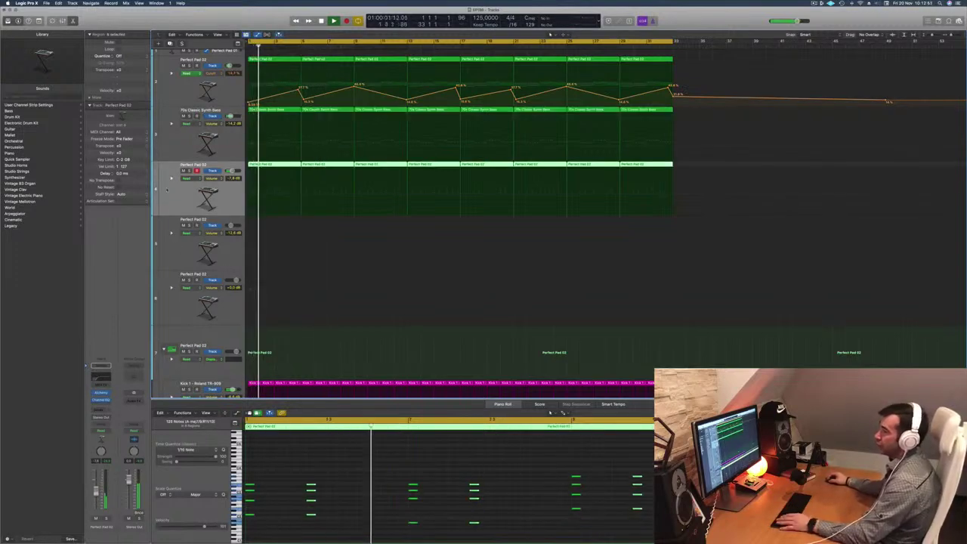
# Step: Load the Yamaha Grand Piano sound on track 5, dismissing the overload message and checking playback
pyautogui.click(178, 243)
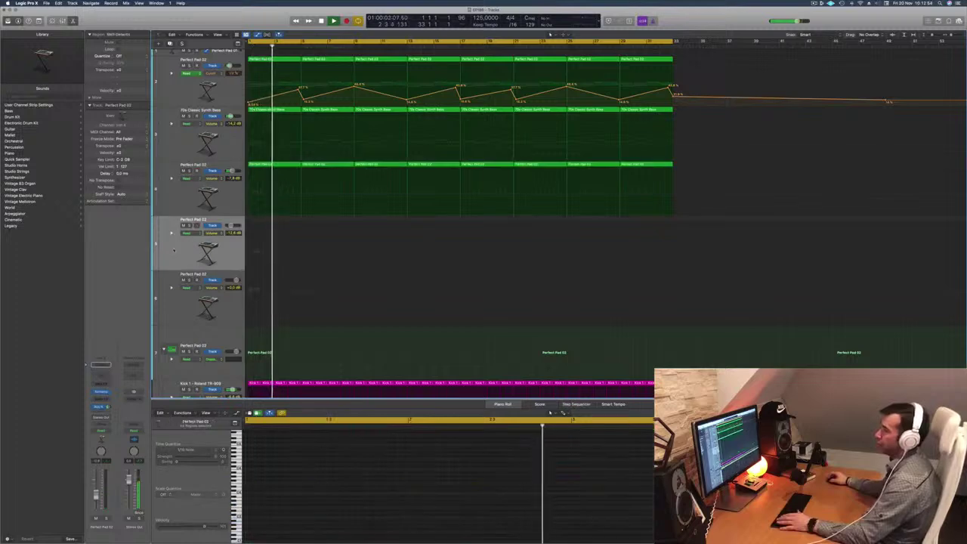
pyautogui.click(12, 152)
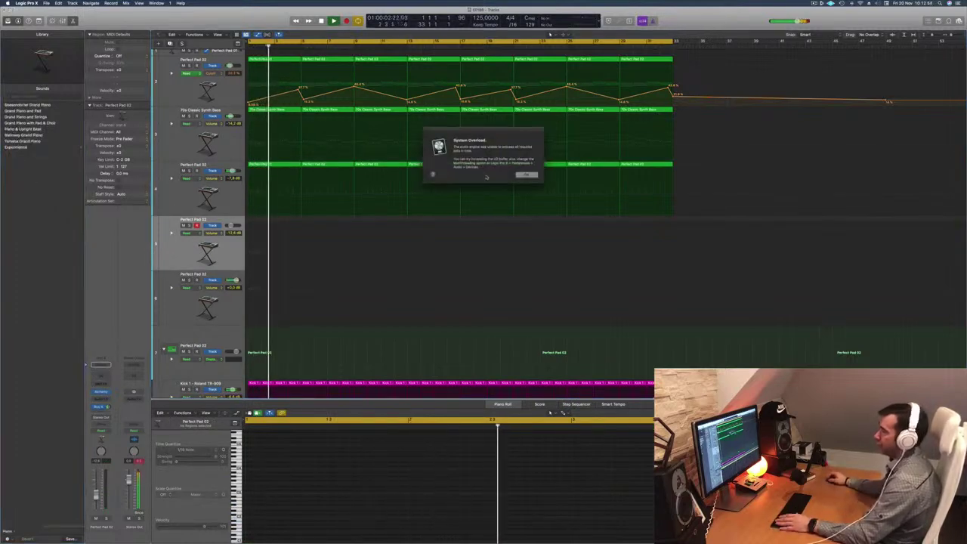
pyautogui.click(527, 174)
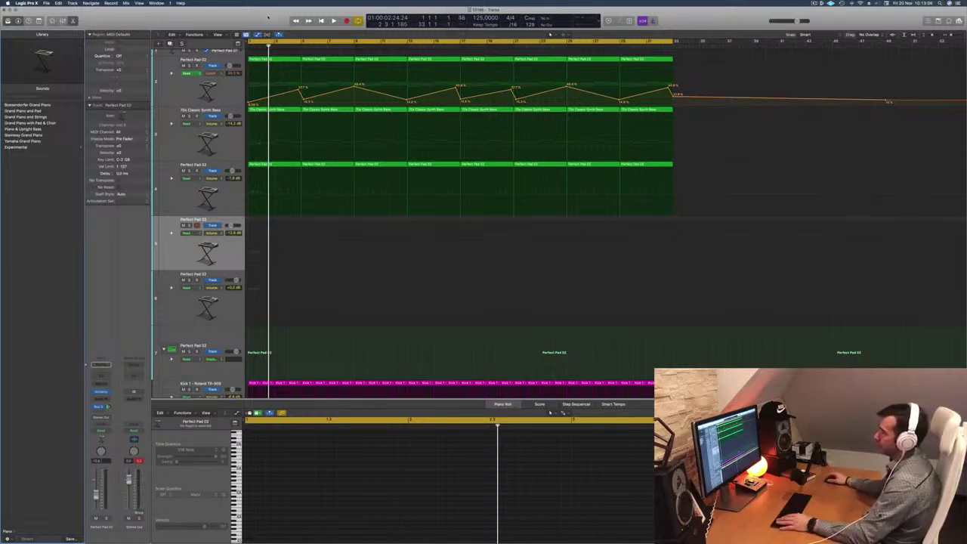
pyautogui.press('space')
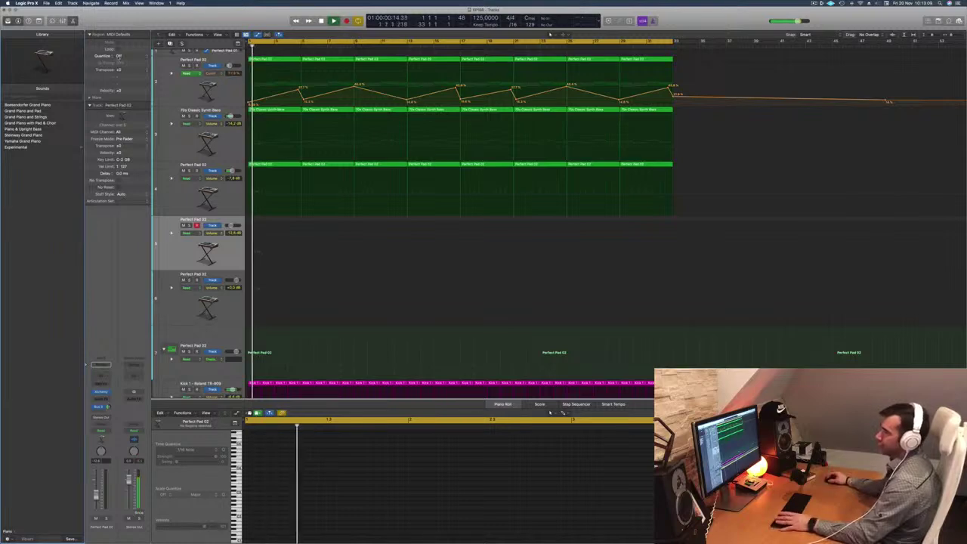
pyautogui.press('Return')
pyautogui.press('space')
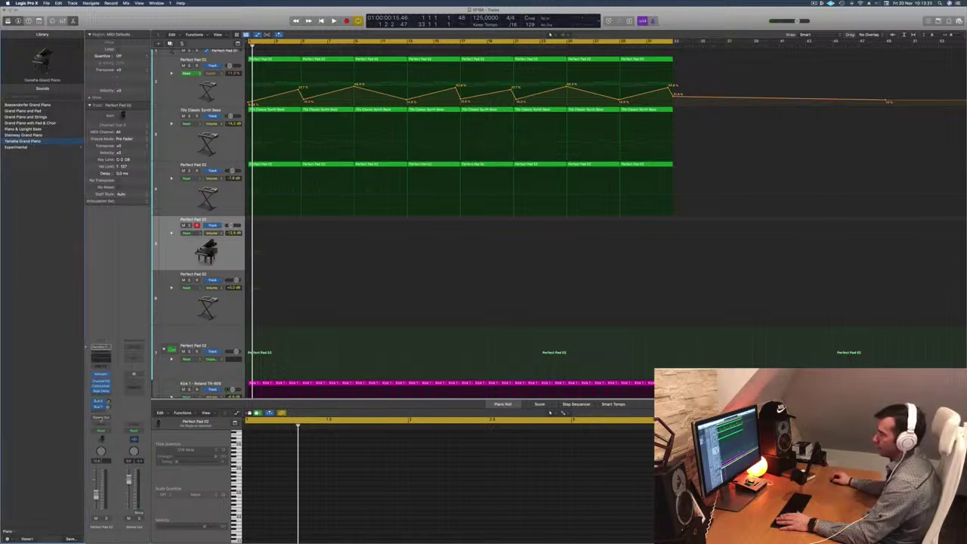
# Step: Add a send to Bus 3 (Aux 4) on the piano channel of track 5
pyautogui.click(99, 412)
pyautogui.moveTo(98, 417)
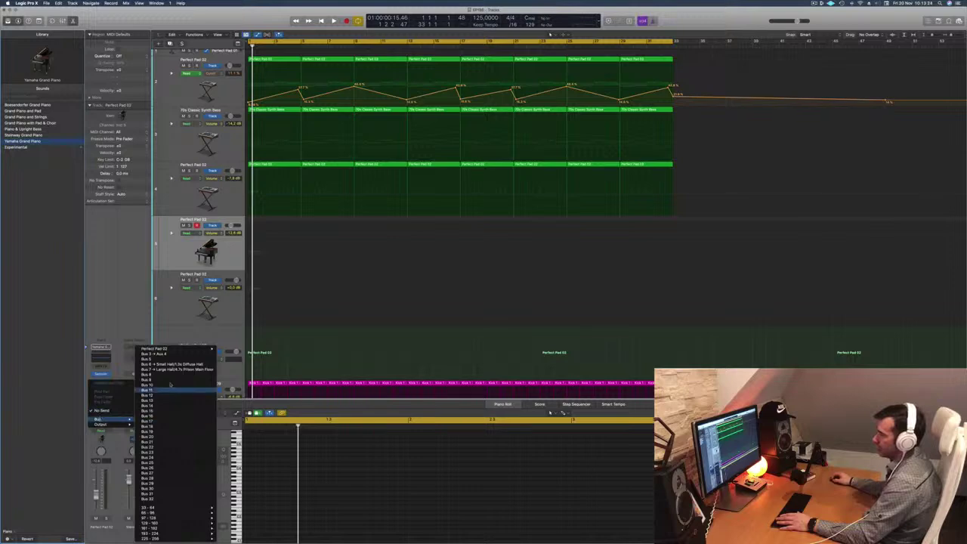
pyautogui.click(178, 355)
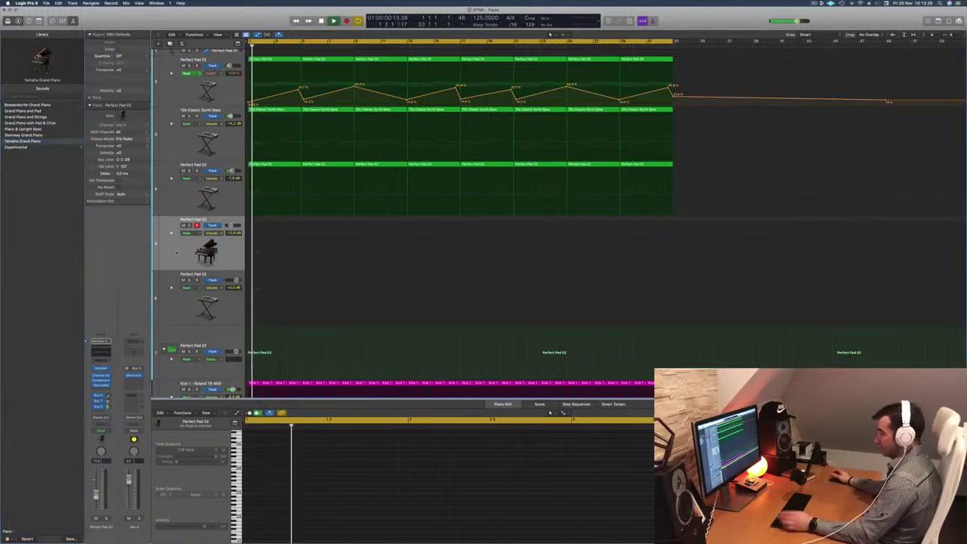
# Step: Open Musical Typing, move it clear of the tracks, and rehearse a piano melody on track 5 over the playing arrangement
pyautogui.press('super+k')
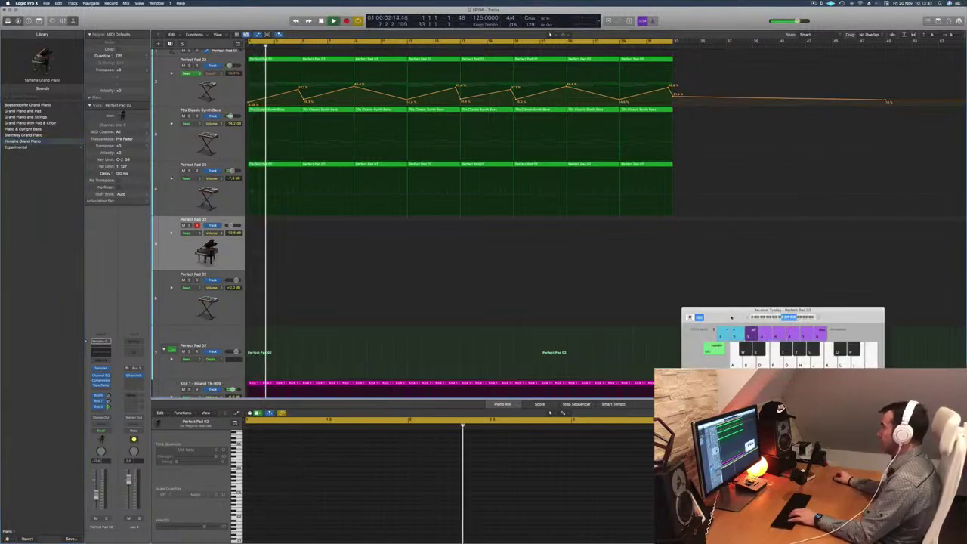
pyautogui.moveTo(732, 318); pyautogui.dragTo(651, 294)
pyautogui.press(';')
pyautogui.press("'")
pyautogui.press("'")
pyautogui.press('g')
pyautogui.press('h')
pyautogui.press('j')
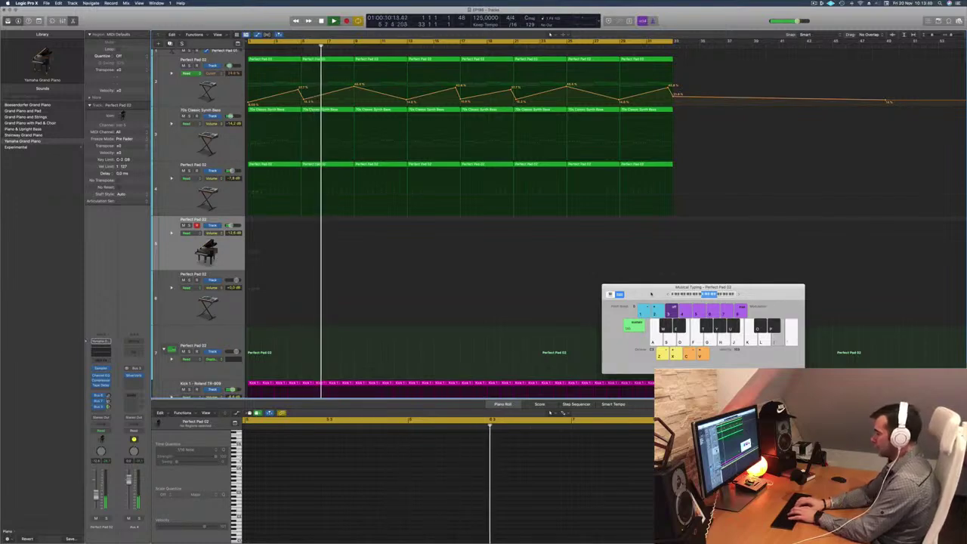
pyautogui.press("'")
pyautogui.press("'")
pyautogui.press(';')
pyautogui.press('j')
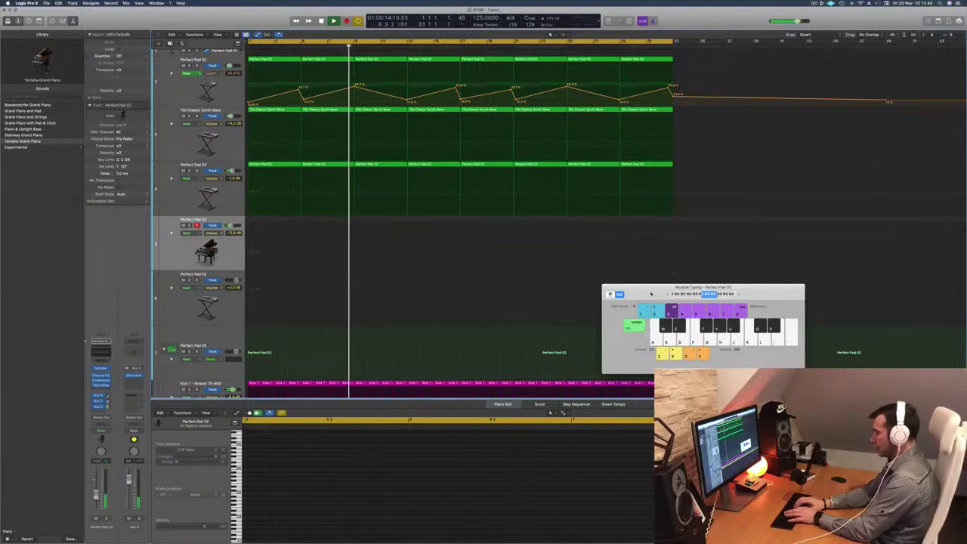
# Step: Try recording a piano melody on track 5 from about bar 10 to bar 25, then stop and delete the take
pyautogui.press('r')
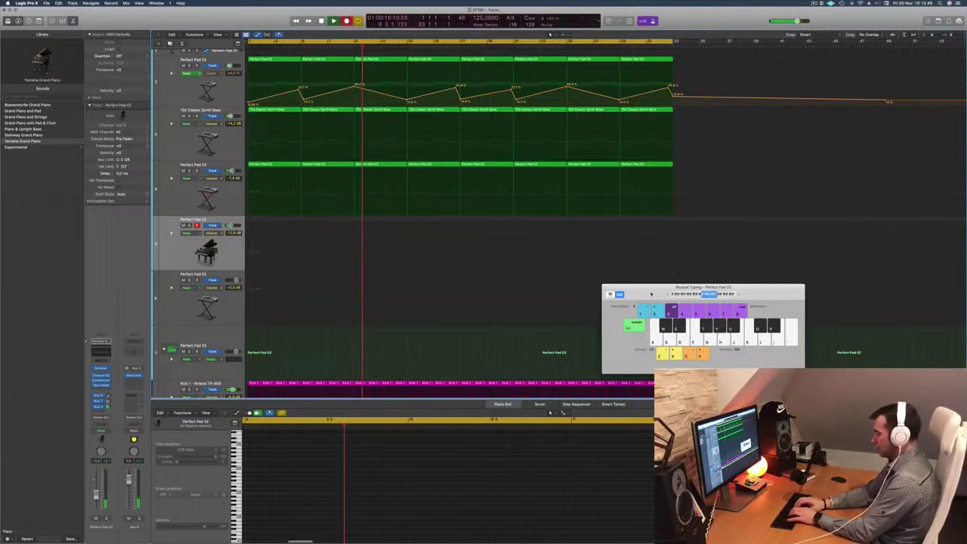
pyautogui.press("'")
pyautogui.press("'")
pyautogui.press('j')
pyautogui.press('g')
pyautogui.press('a')
pyautogui.press('s')
pyautogui.press('f')
pyautogui.press('d')
pyautogui.press('d')
pyautogui.press('f')
pyautogui.press('g')
pyautogui.press('d')
pyautogui.press("'")
pyautogui.press(';')
pyautogui.press('d')
pyautogui.press('f')
pyautogui.press('g')
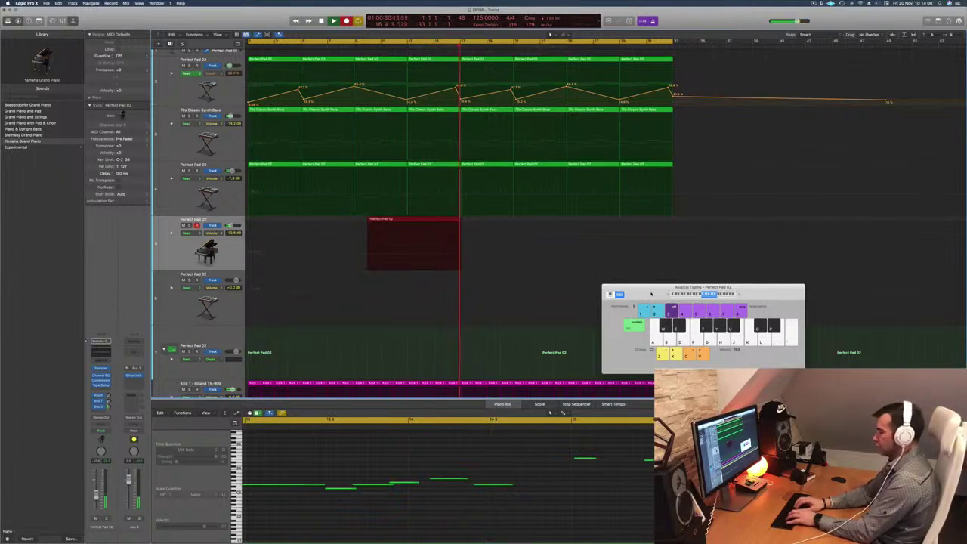
pyautogui.press('l')
pyautogui.press('l')
pyautogui.press('l')
pyautogui.press("'")
pyautogui.press(';')
pyautogui.press("'")
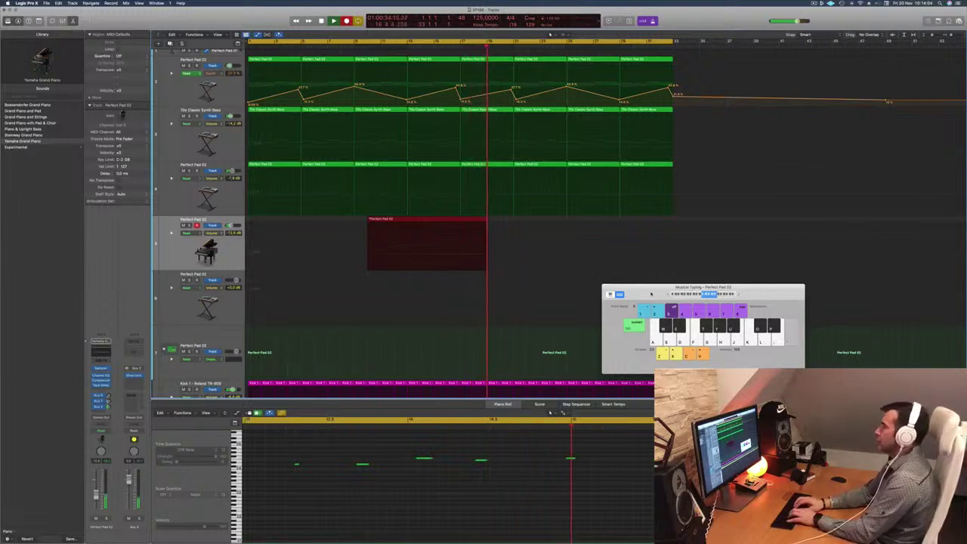
pyautogui.press(';')
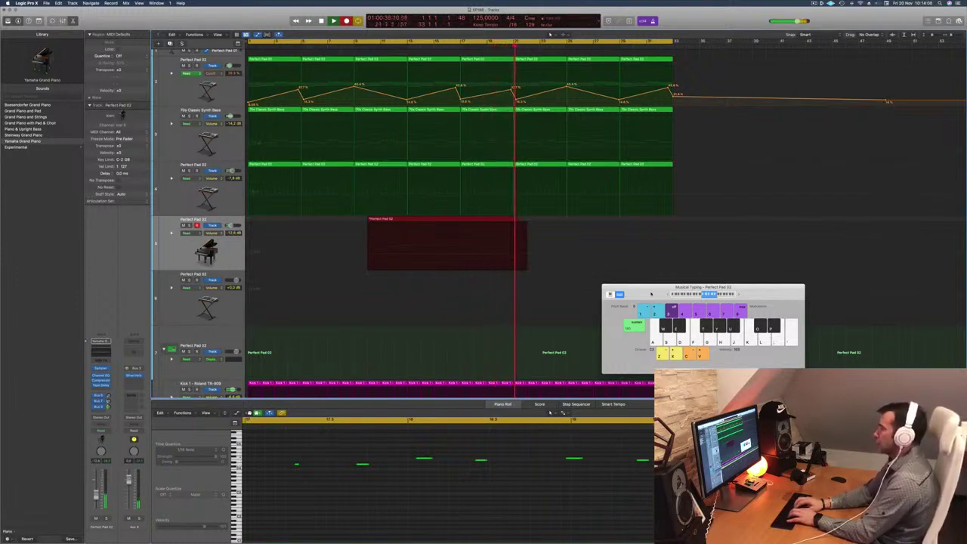
pyautogui.press("'")
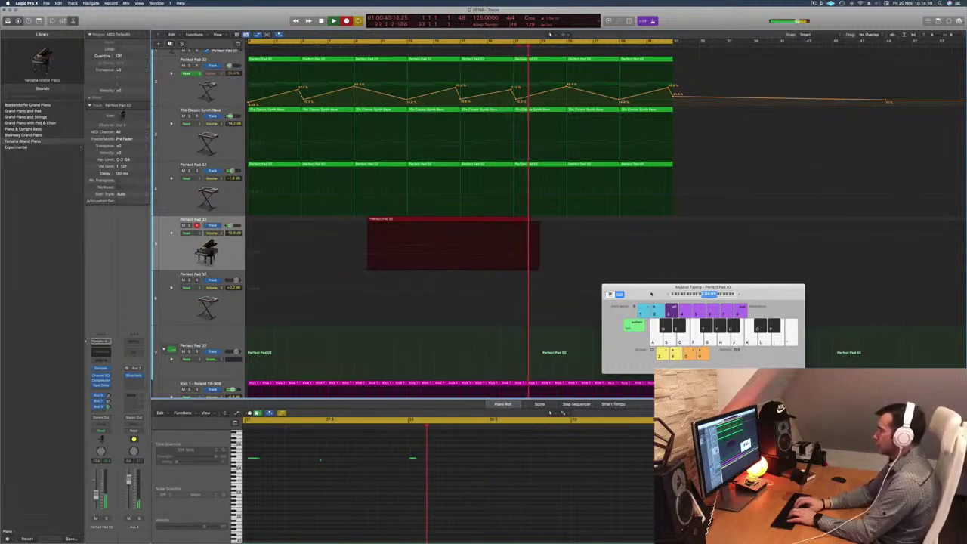
pyautogui.press(';')
pyautogui.press("'")
pyautogui.press(';')
pyautogui.press('j')
pyautogui.press(';')
pyautogui.press("'")
pyautogui.press(';')
pyautogui.press('h')
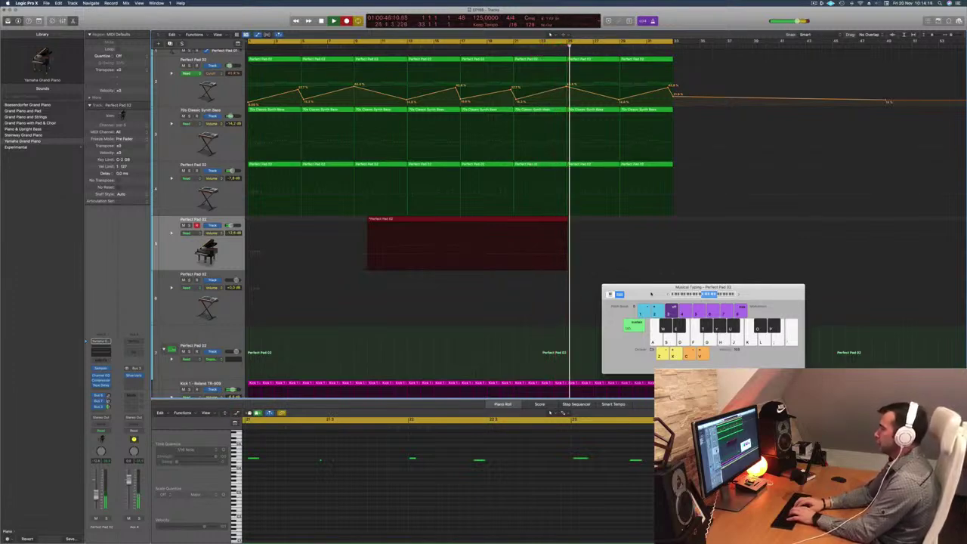
pyautogui.press('space')
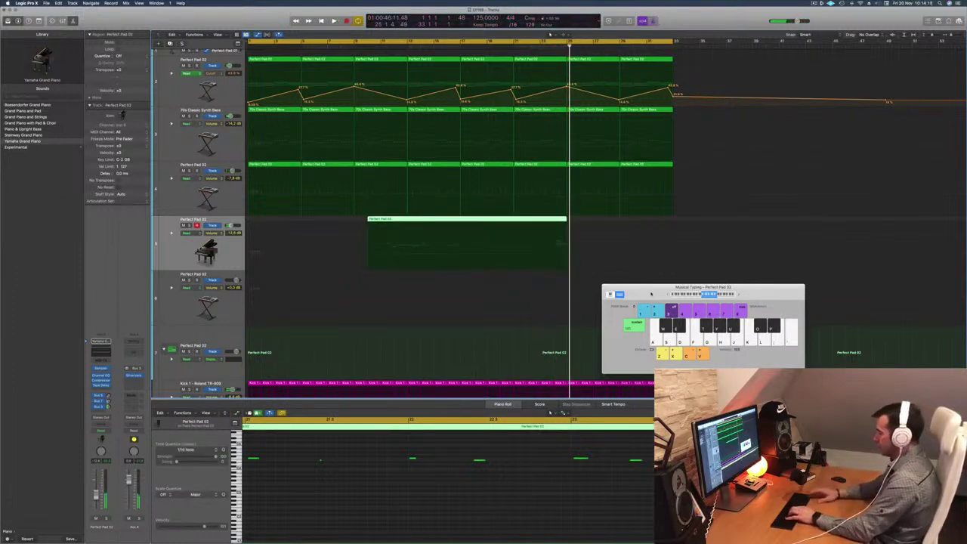
pyautogui.press('Delete')
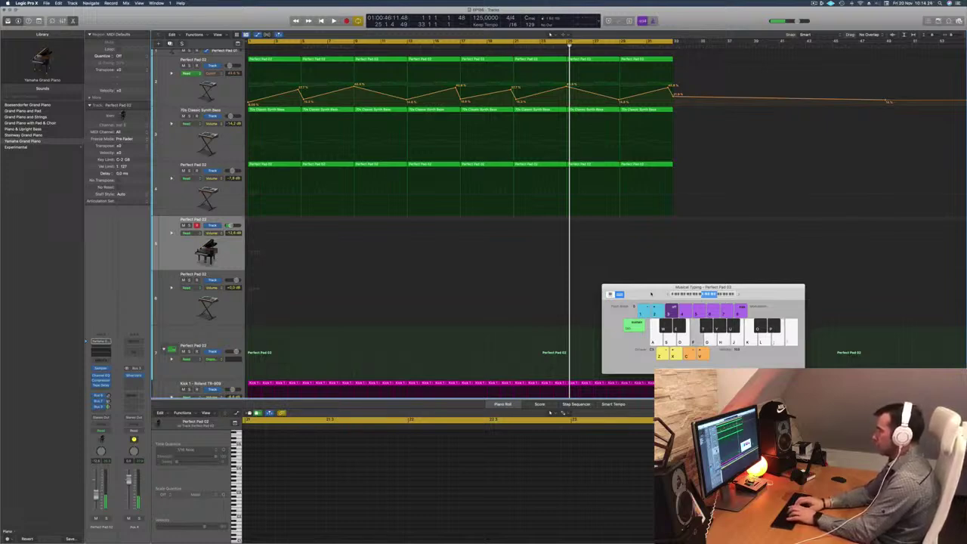
# Step: Rehearse a piano melody on track 5 with Musical Typing over the arrangement, playing from bar 1 to about bar 13
pyautogui.press('Return')
pyautogui.press('space')
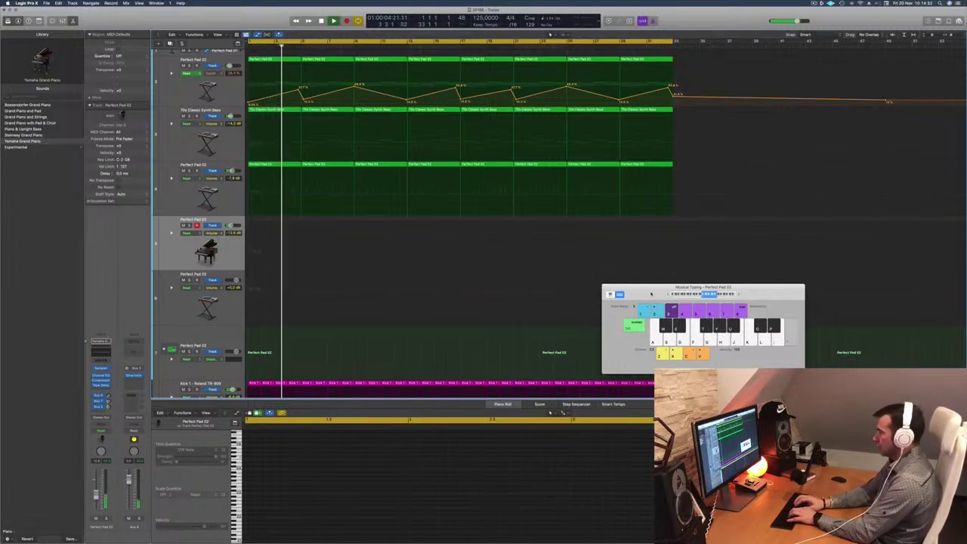
pyautogui.press('f')
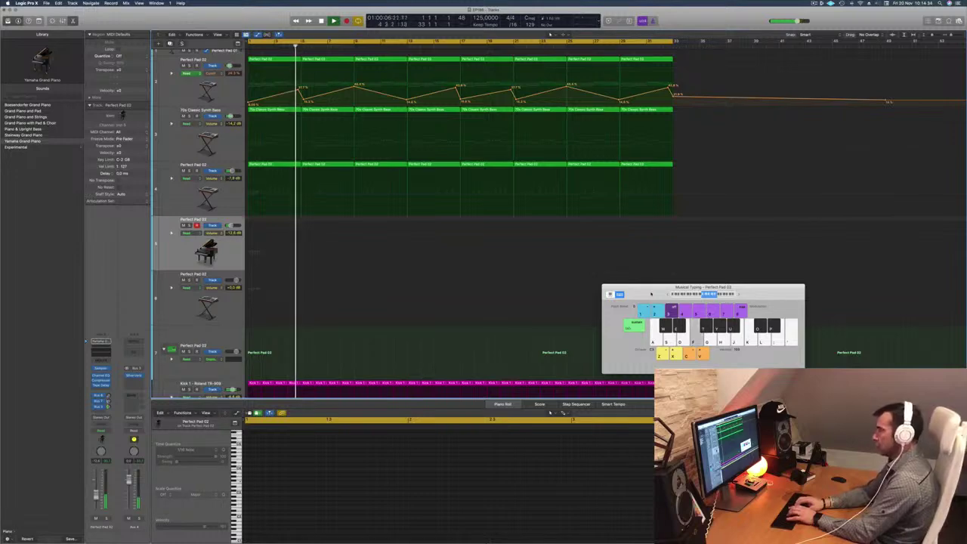
pyautogui.press('l')
pyautogui.press('l')
pyautogui.press(';')
pyautogui.press("'")
pyautogui.press(';')
pyautogui.press('l')
pyautogui.press("'")
pyautogui.press("'")
pyautogui.press(';')
pyautogui.press('l')
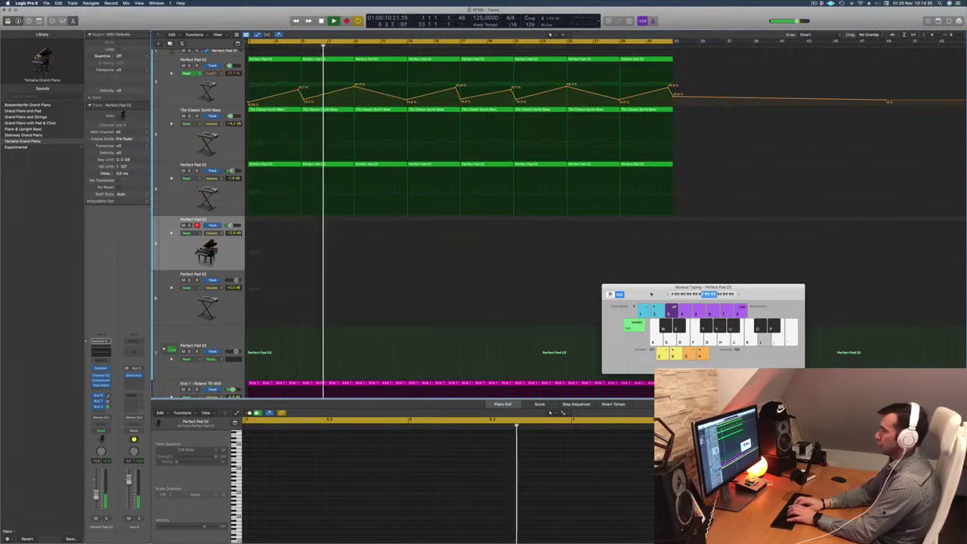
pyautogui.press('f')
pyautogui.press('h')
pyautogui.press('j')
pyautogui.press('j')
pyautogui.press('k')
pyautogui.press('k')
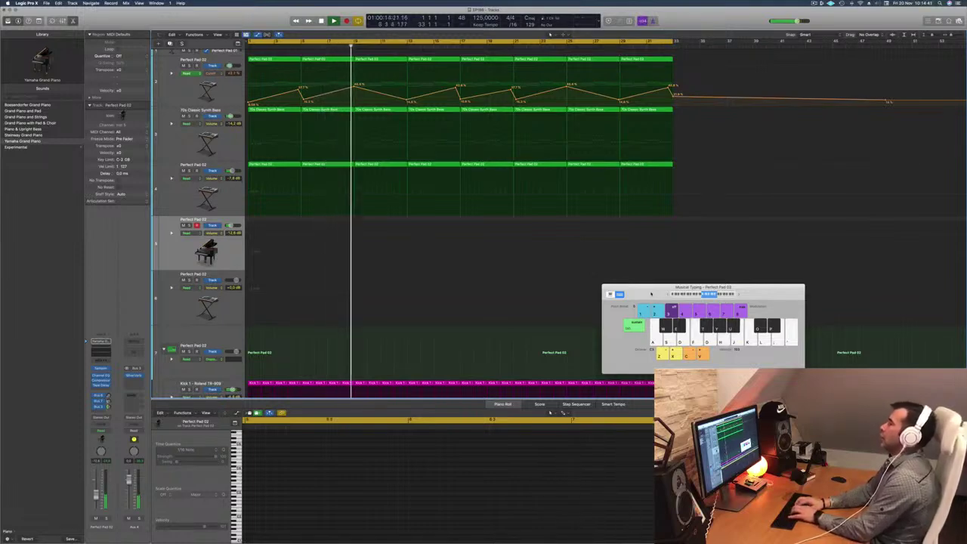
pyautogui.press(';')
pyautogui.press("'")
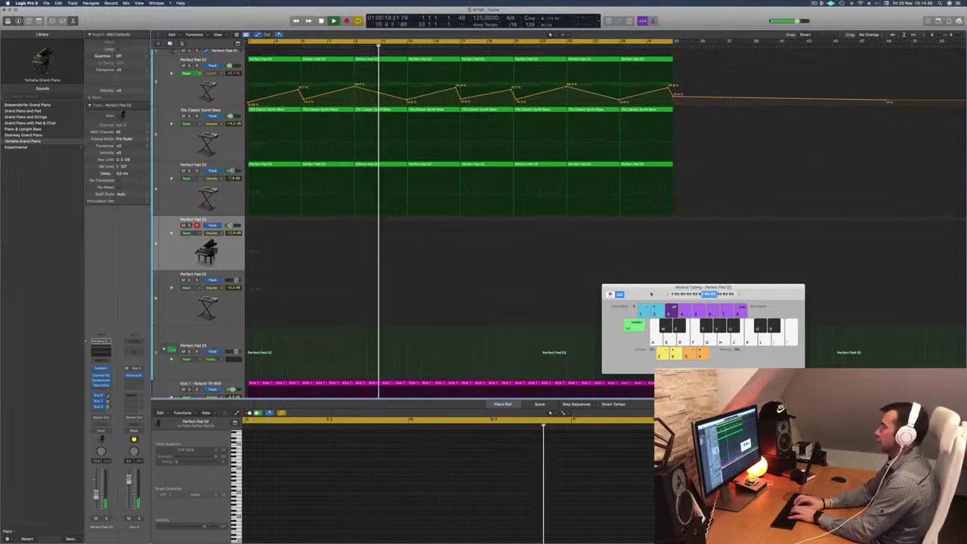
pyautogui.press('k')
pyautogui.press('l')
pyautogui.press('j')
pyautogui.press('h')
pyautogui.press("'")
pyautogui.press('k')
pyautogui.press('l')
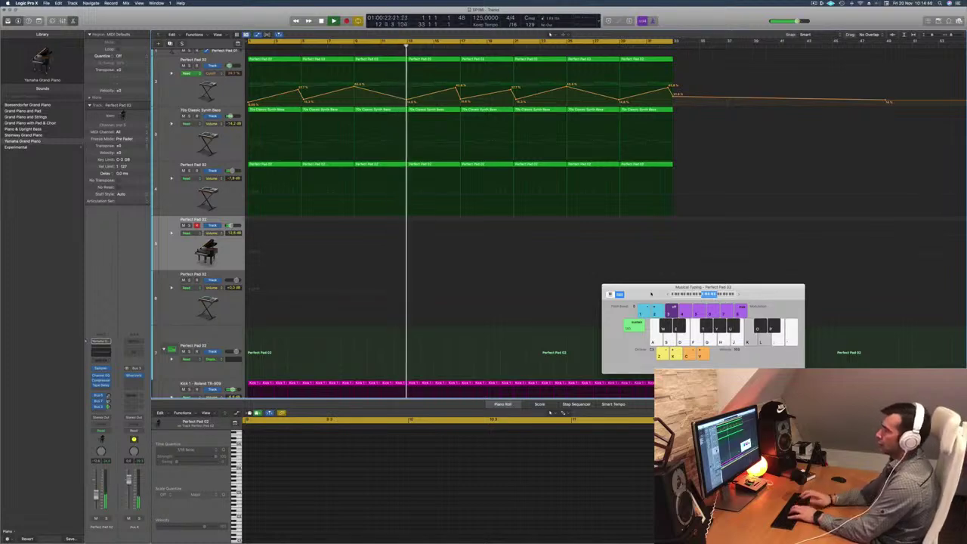
pyautogui.press('space')
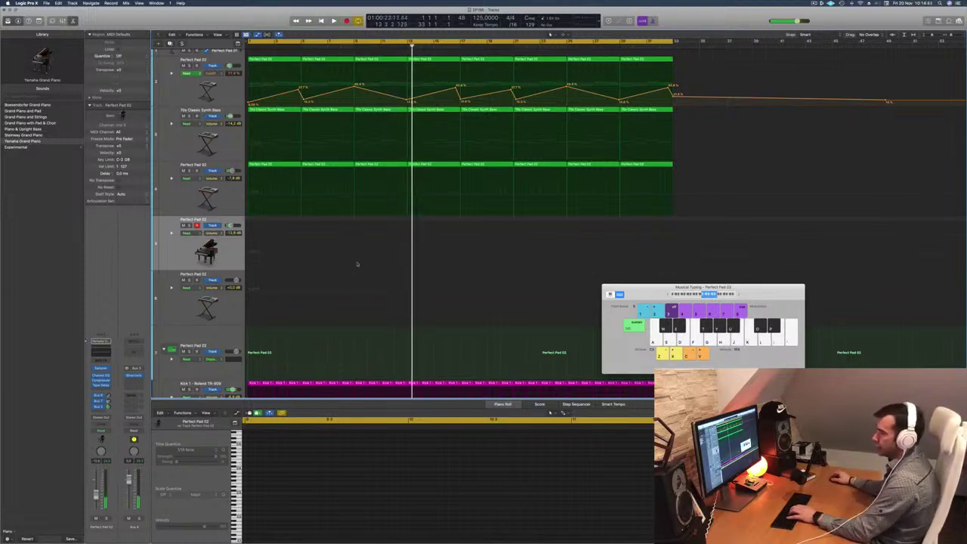
# Step: Load a stereo Alchemy instrument on track 6 and add a send to Bus 3 on its channel
pyautogui.click(108, 370)
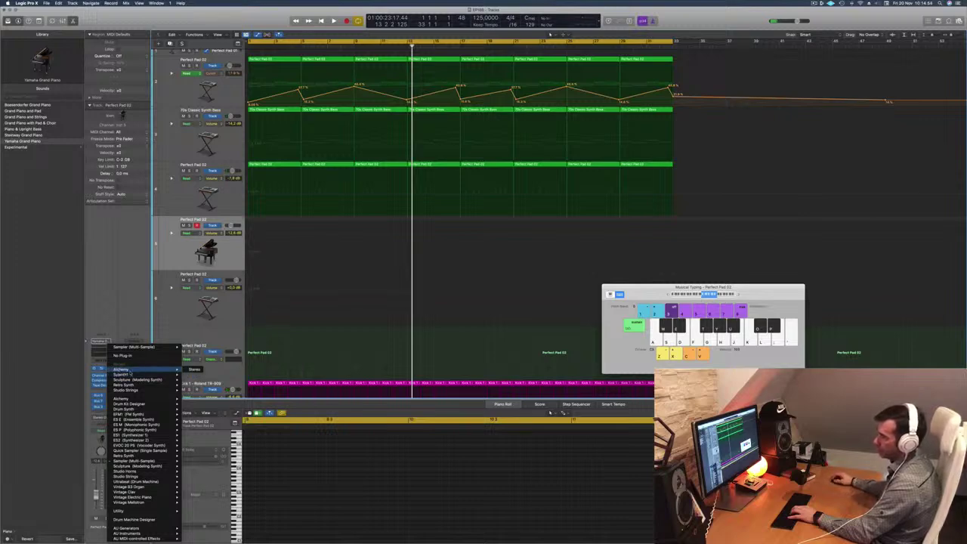
pyautogui.click(194, 369)
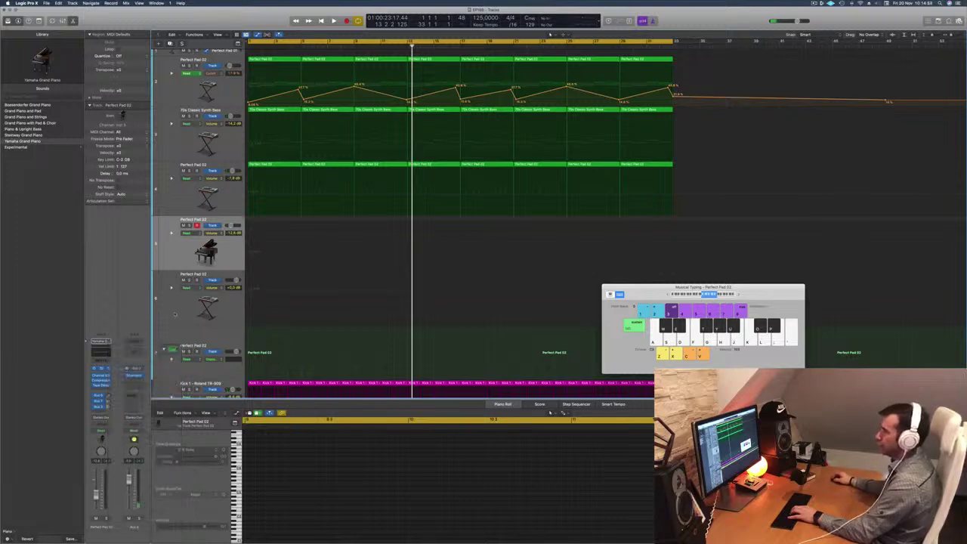
pyautogui.click(181, 299)
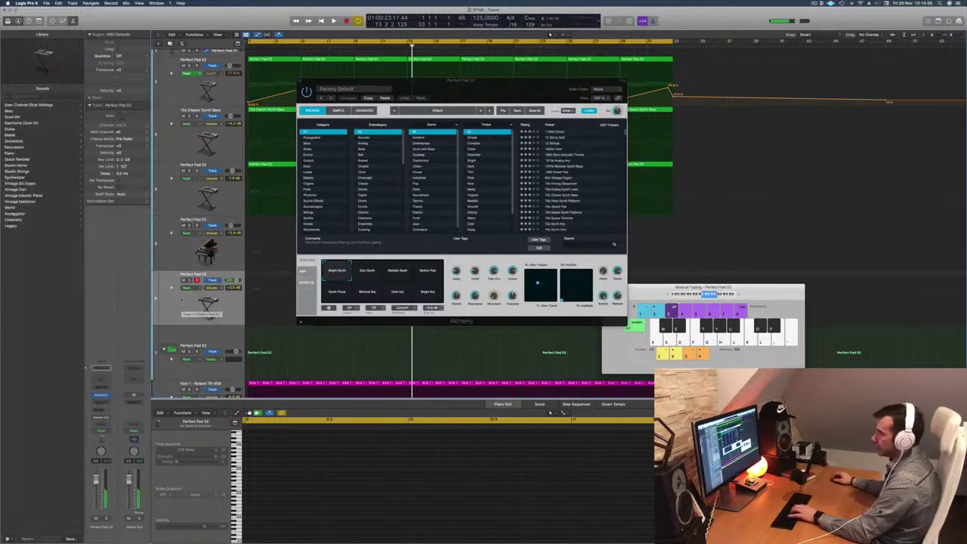
pyautogui.click(99, 410)
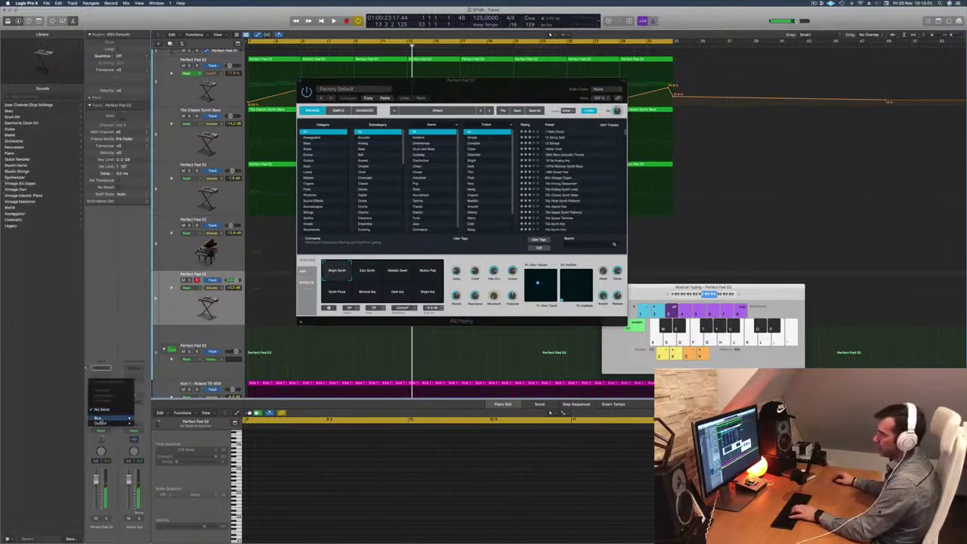
pyautogui.moveTo(113, 419)
pyautogui.click(168, 354)
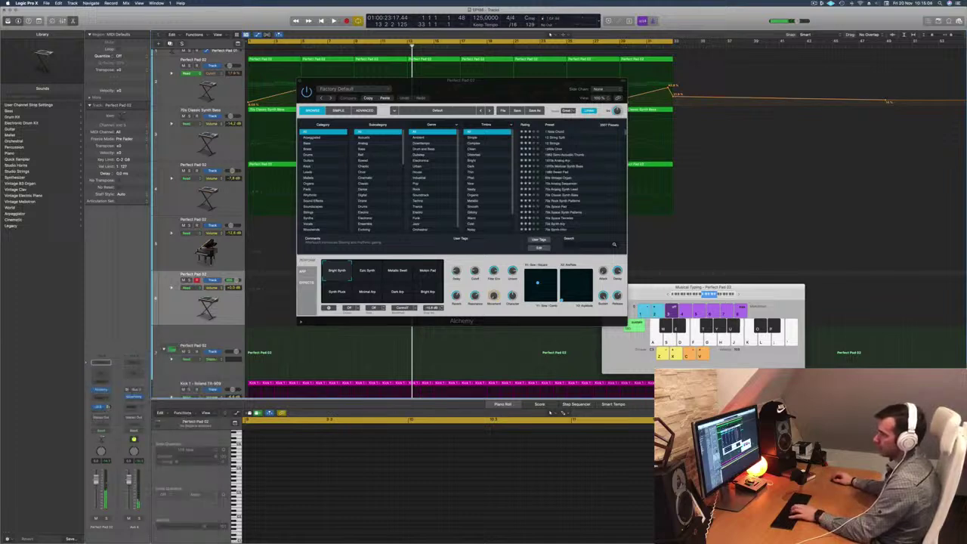
# Step: Play the arrangement from the start and arrange the Factory Default and Perfect Pad 02 Alchemy windows clear of track 6
pyautogui.press('Return')
pyautogui.press('space')
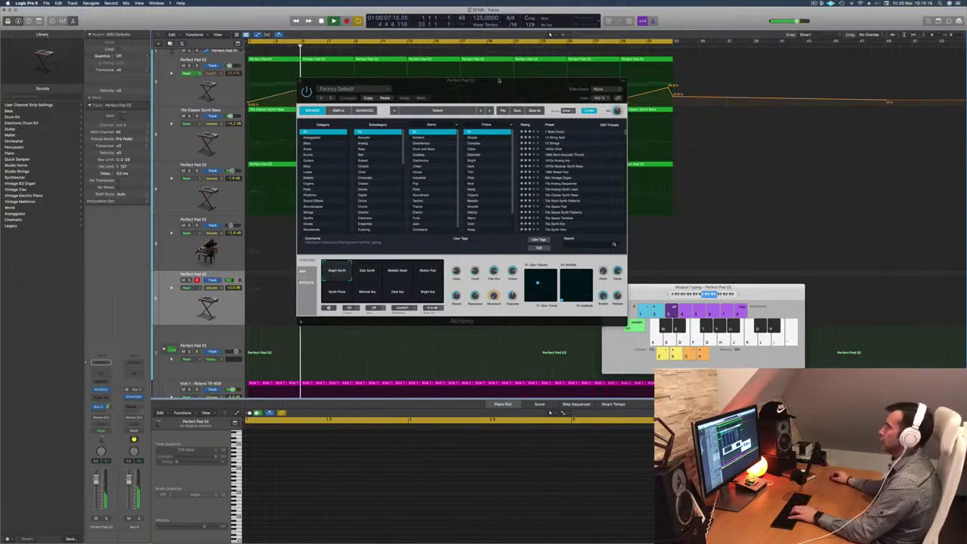
pyautogui.moveTo(494, 80); pyautogui.dragTo(637, 79)
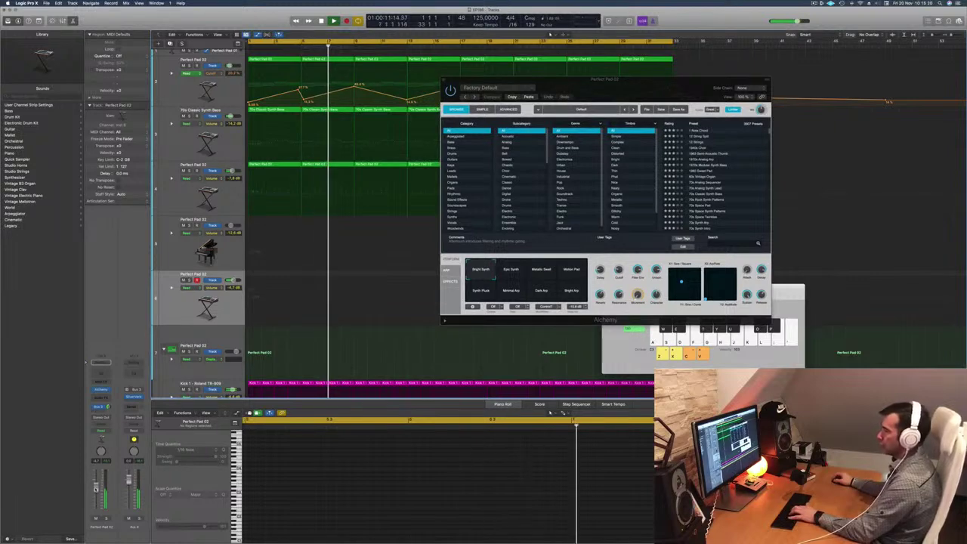
pyautogui.press('k')
pyautogui.moveTo(655, 99); pyautogui.dragTo(701, 38)
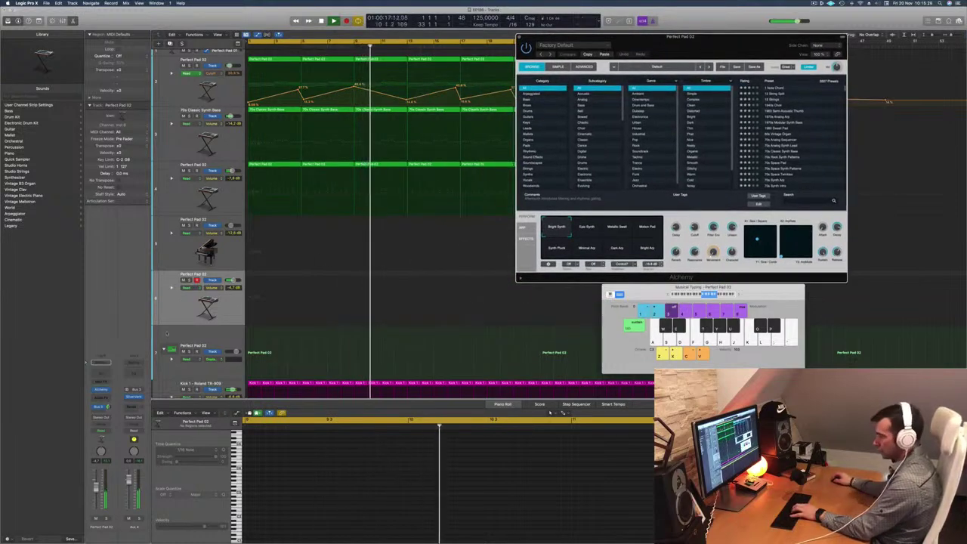
pyautogui.click(100, 389)
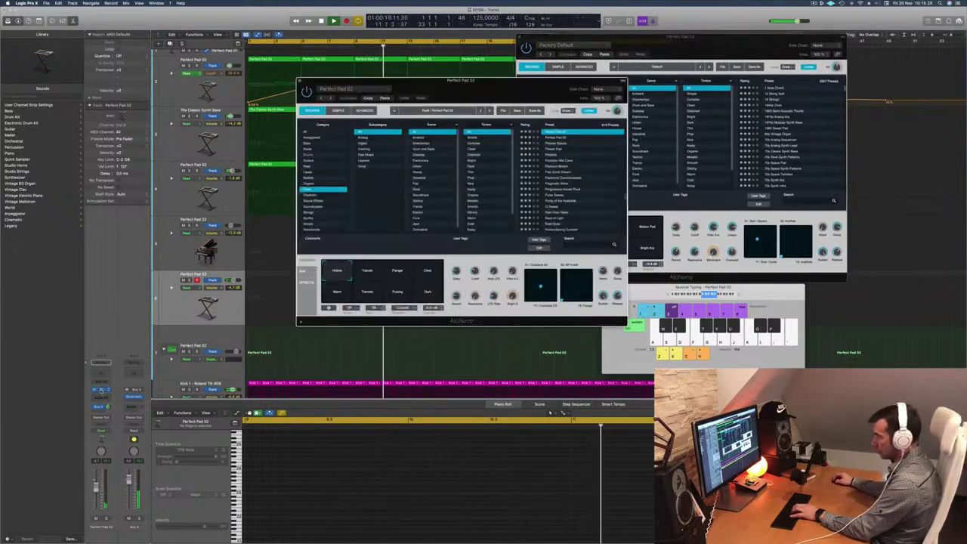
pyautogui.moveTo(475, 80); pyautogui.dragTo(615, 92)
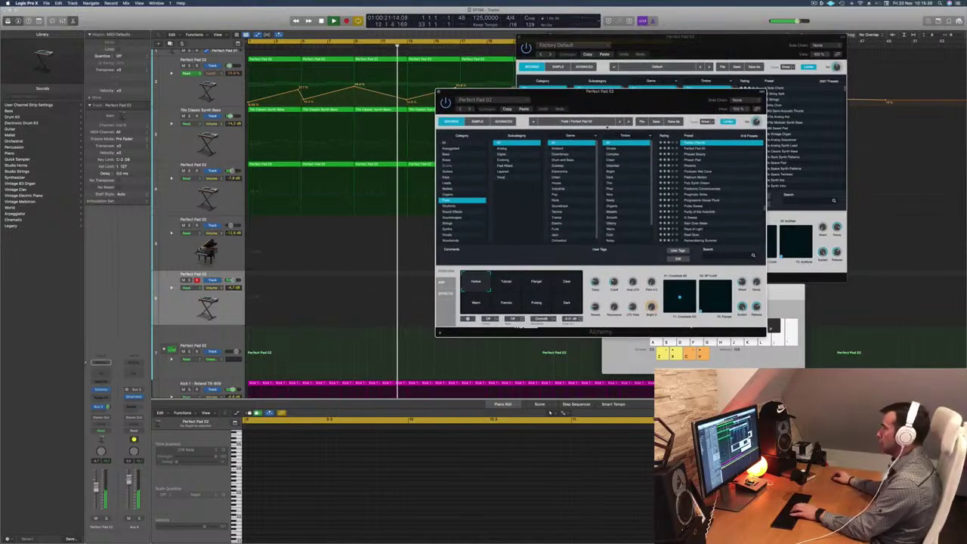
# Step: Audition the Flanger, Tubular, Dark, Warm and Clear snapshots of Perfect Pad 02 during playback, returning to Hollow
pyautogui.click(537, 286)
pyautogui.click(505, 286)
pyautogui.click(478, 285)
pyautogui.click(567, 304)
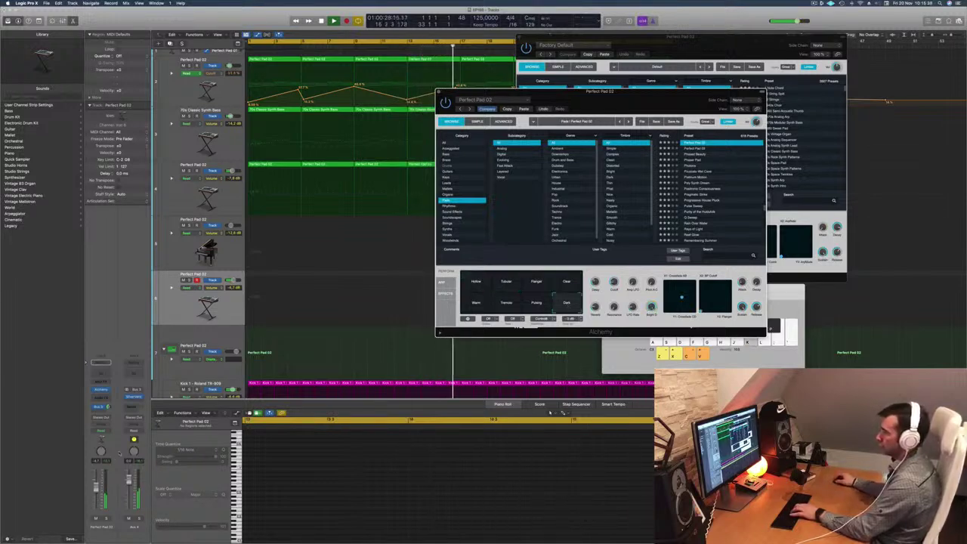
pyautogui.click(467, 303)
pyautogui.click(475, 284)
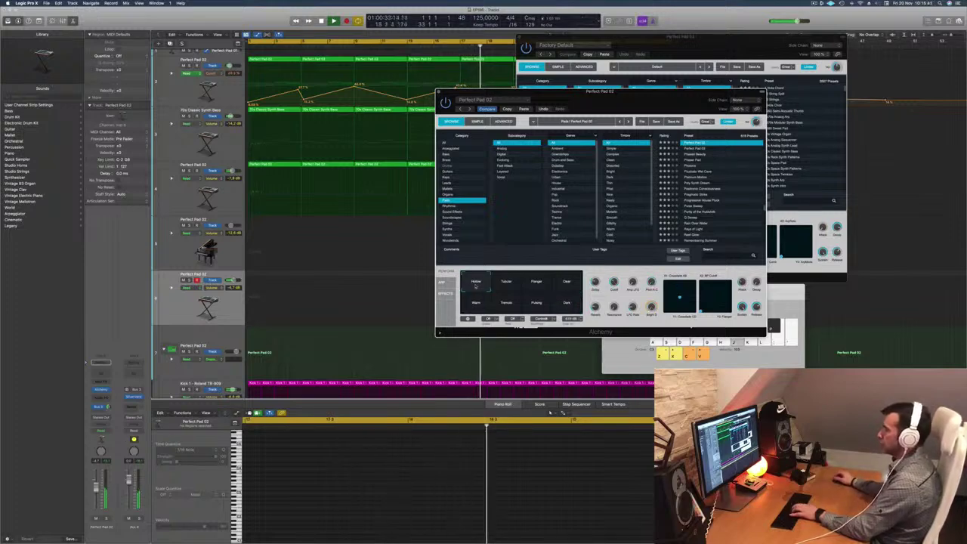
pyautogui.click(568, 283)
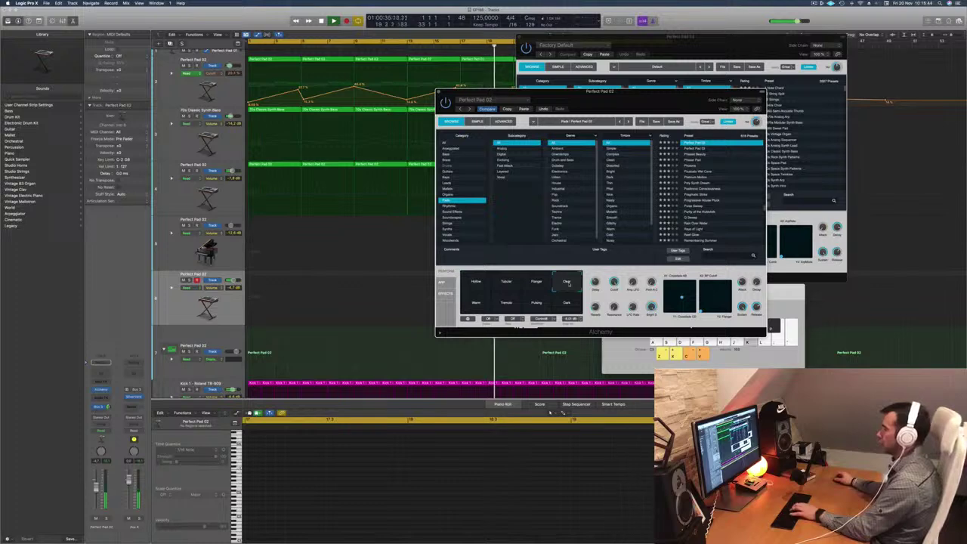
pyautogui.click(480, 282)
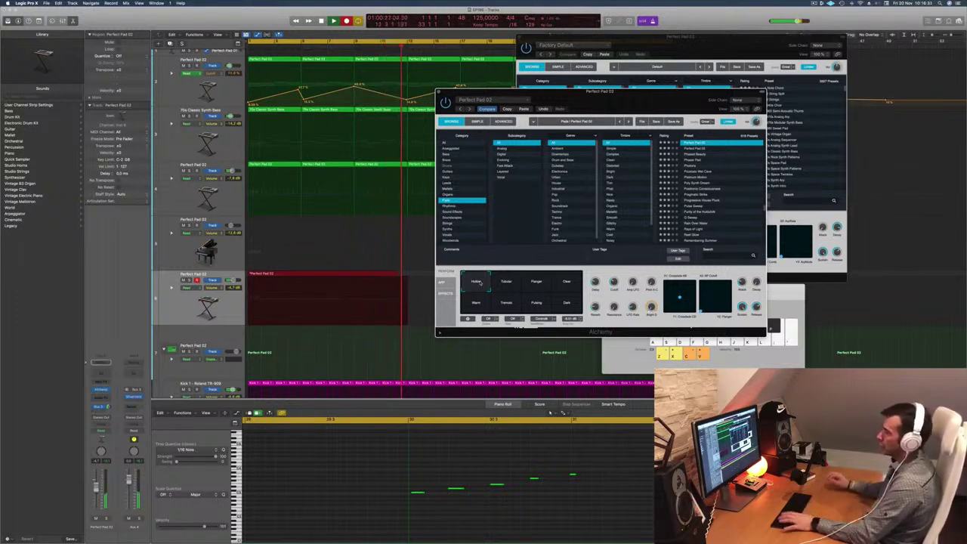
# Step: Stop recording on track 6, cut the take down to its last four bars from bar 9, and move them to bar 1
pyautogui.press('space')
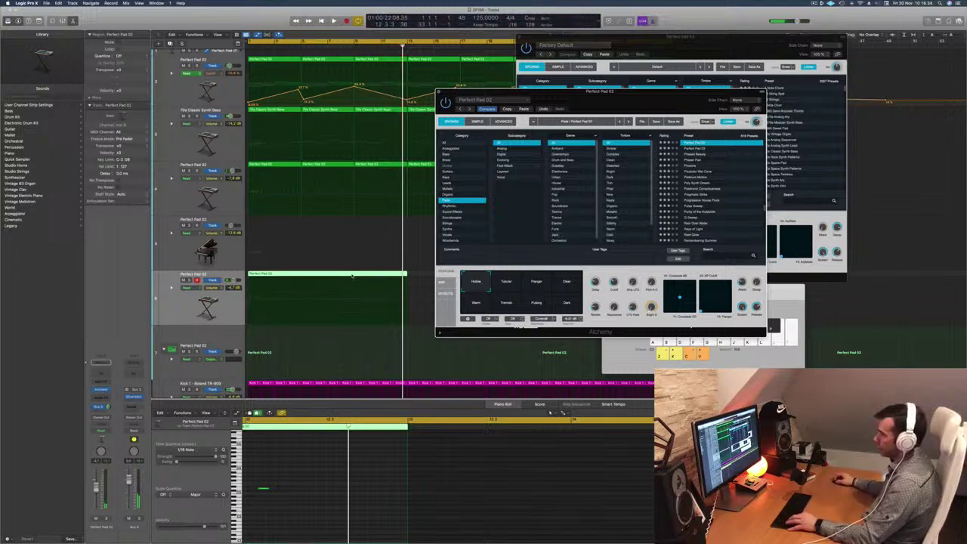
pyautogui.click(352, 275)
pyautogui.keyDown('super'); pyautogui.click(352, 274); pyautogui.keyUp('super')
pyautogui.click(326, 274)
pyautogui.press('Delete')
pyautogui.moveTo(373, 275); pyautogui.dragTo(268, 276)
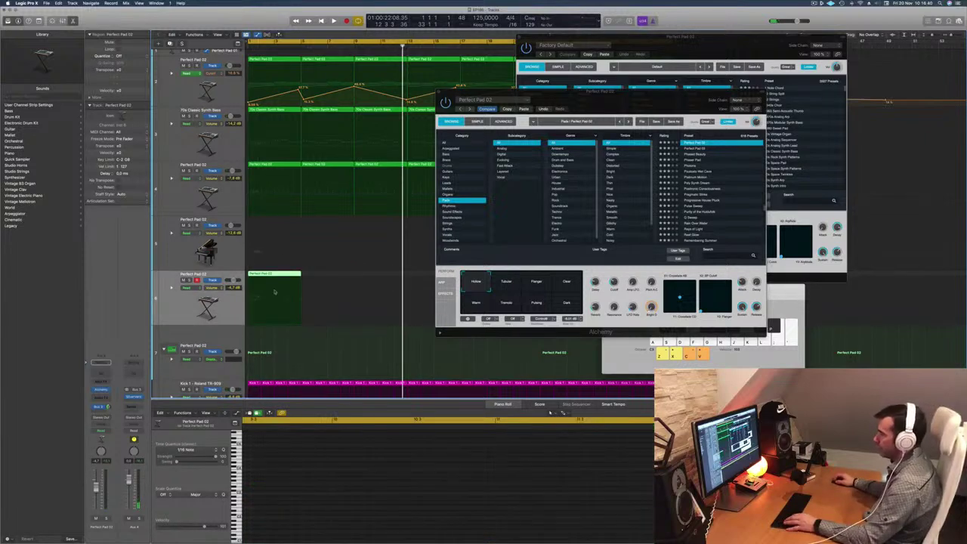
# Step: Show the track 6 region in the Piano Roll, play it back, and select its last two notes
pyautogui.press('e')
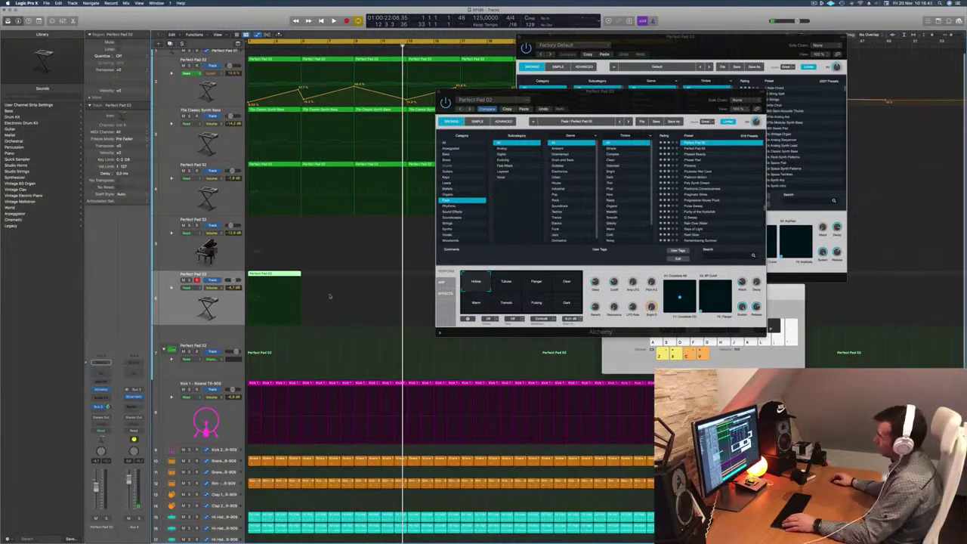
pyautogui.press('e')
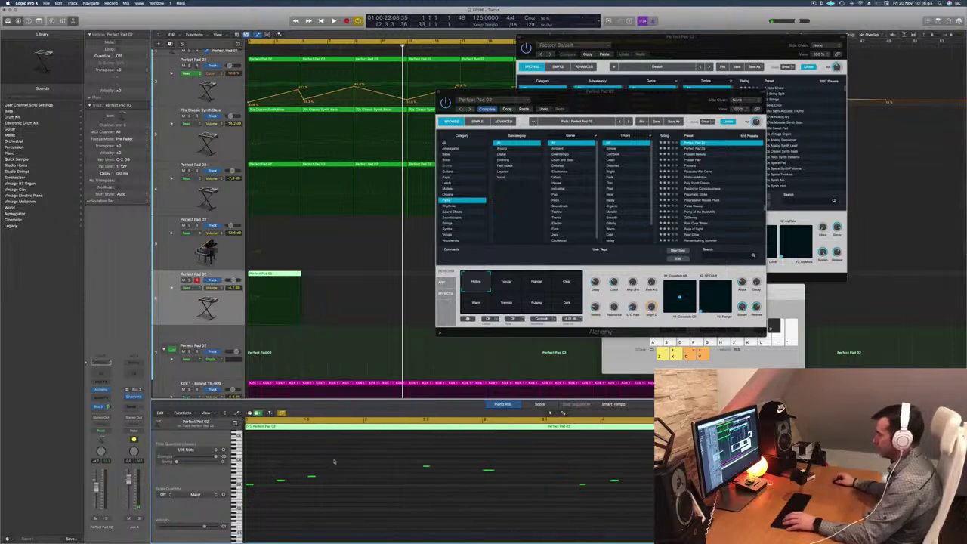
pyautogui.press('space')
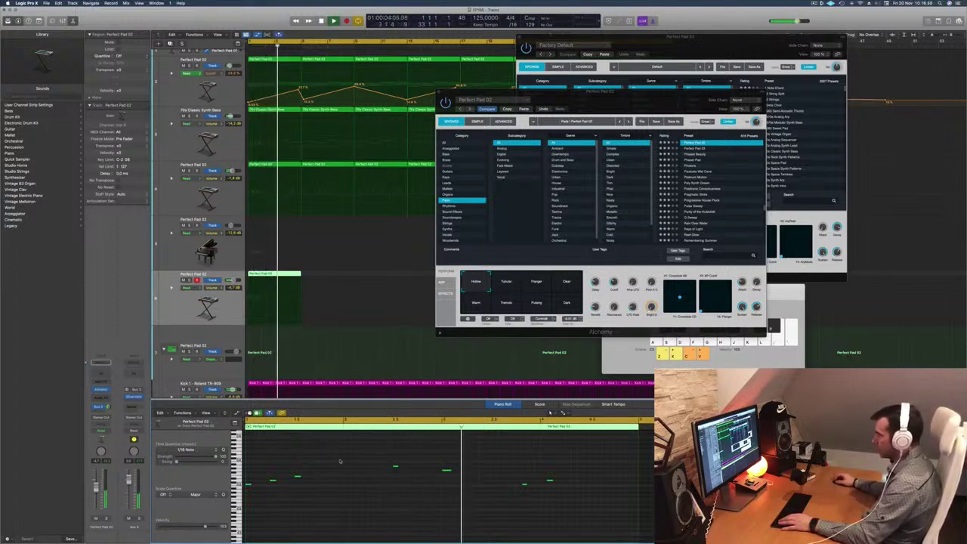
pyautogui.moveTo(499, 468); pyautogui.dragTo(561, 498)
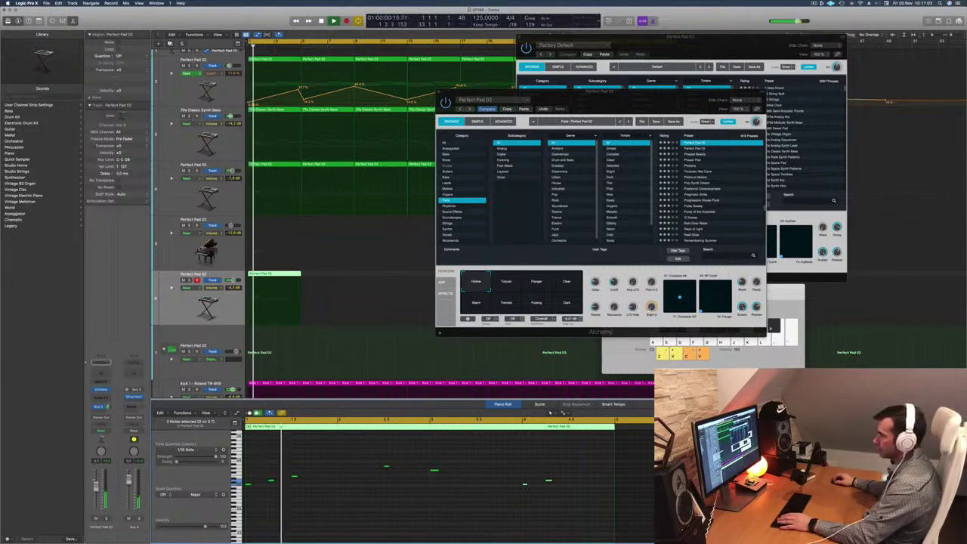
# Step: Audition the Tubular, Flanger and Clear snapshots on track 6, and switch Alchemy to the Perfect Pad 03 preset
pyautogui.click(503, 282)
pyautogui.click(534, 283)
pyautogui.click(563, 285)
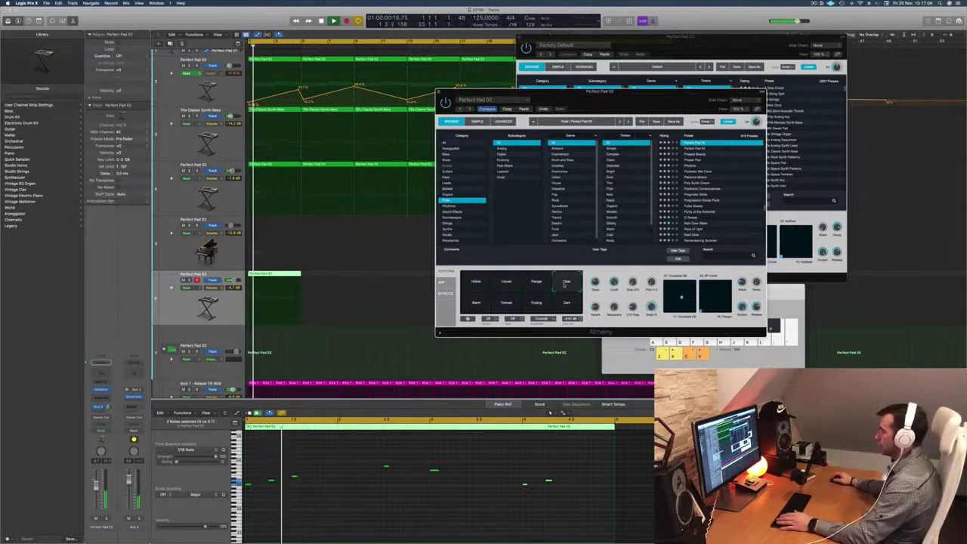
pyautogui.moveTo(651, 99); pyautogui.dragTo(574, 146)
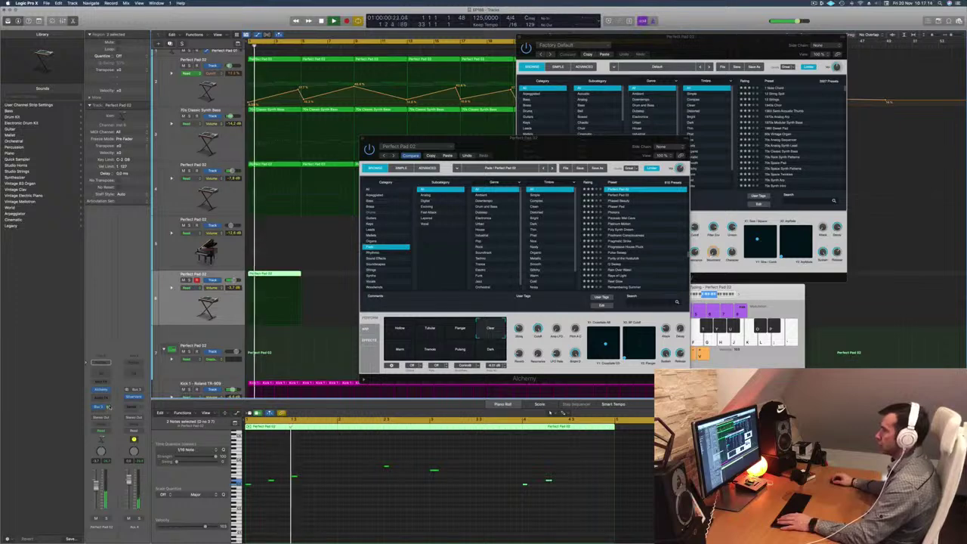
pyautogui.moveTo(609, 150); pyautogui.dragTo(560, 142)
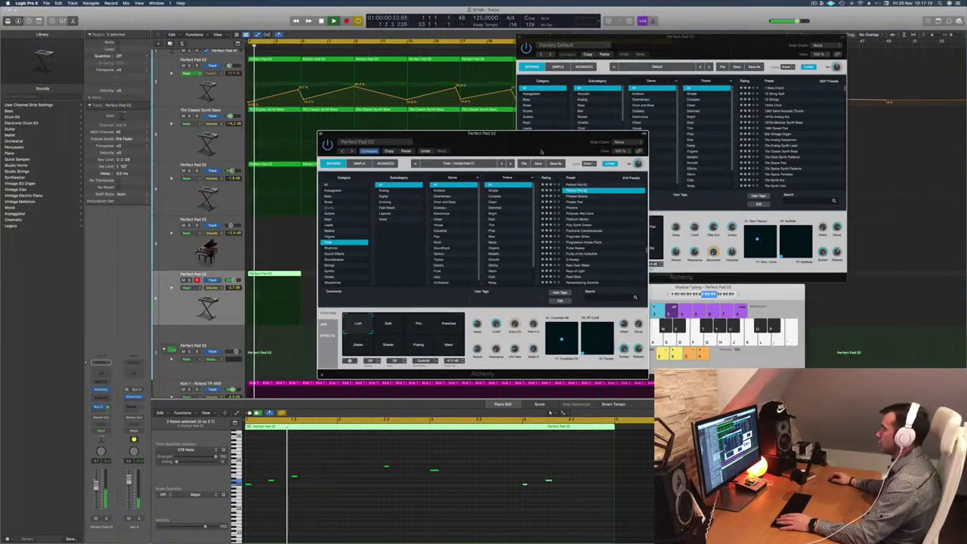
pyautogui.moveTo(547, 151); pyautogui.dragTo(604, 138)
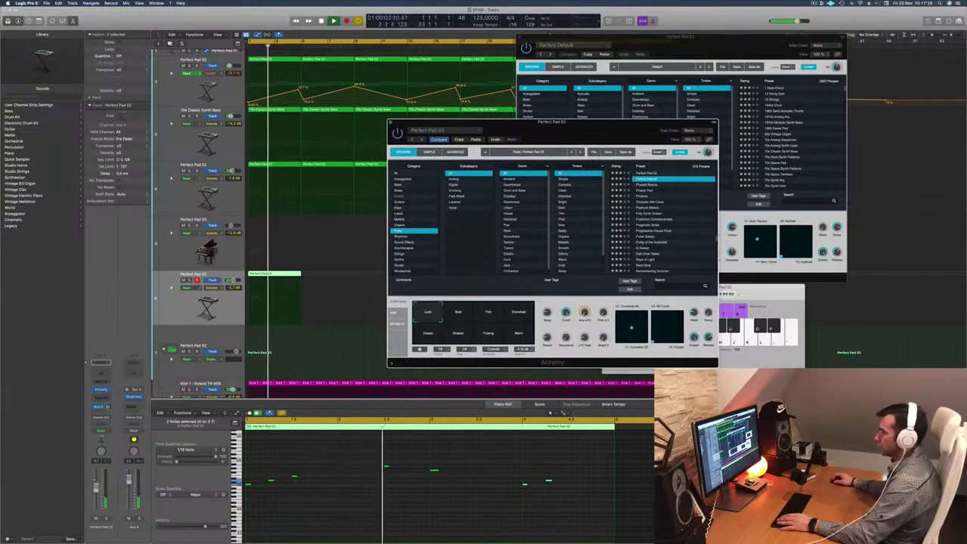
# Step: Adjust the Bus 3 send level on track 6 and close the Perfect Pad 03 Alchemy window
pyautogui.click(107, 407)
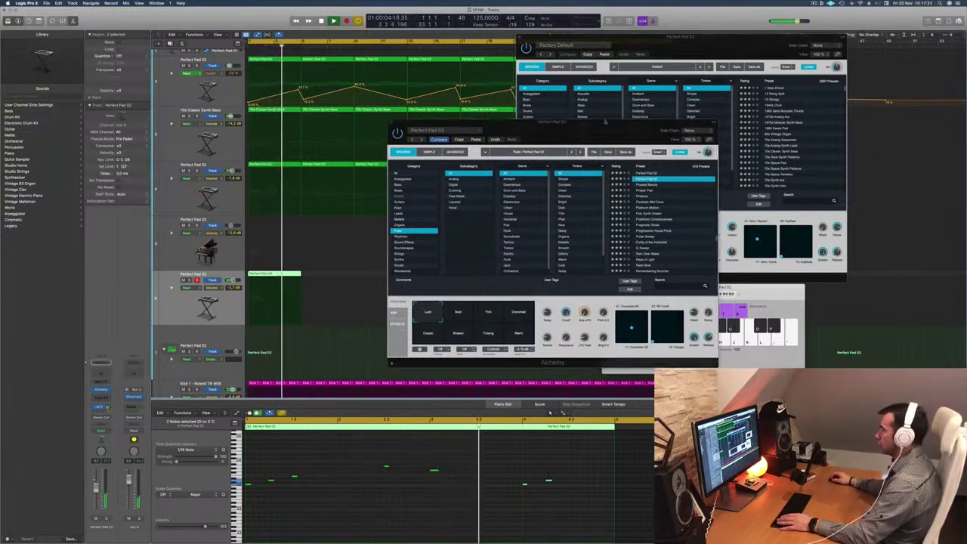
pyautogui.moveTo(636, 127); pyautogui.dragTo(672, 111)
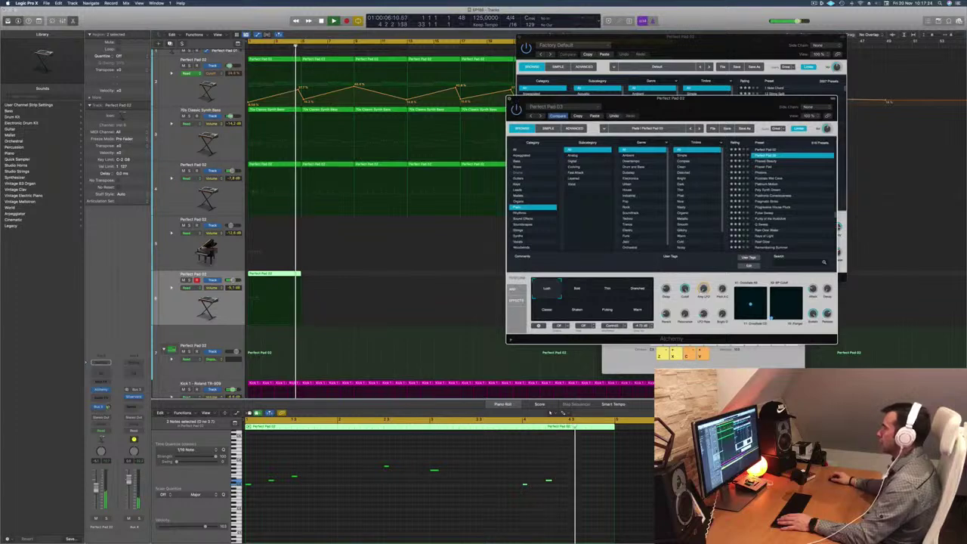
pyautogui.moveTo(686, 47); pyautogui.dragTo(718, 45)
pyautogui.click(509, 98)
# Step: Copy the four-bar region on track 6 to bar 5, directly after the original
pyautogui.click(408, 489)
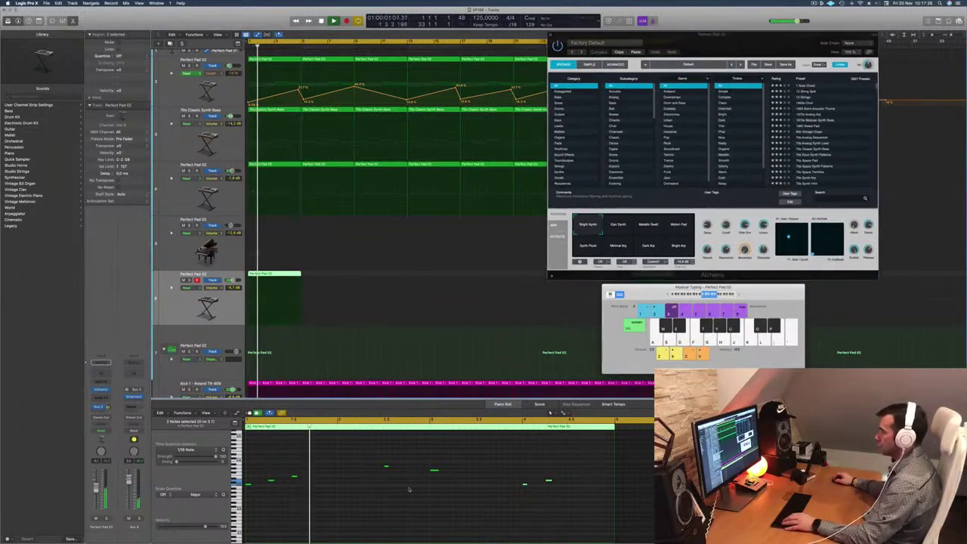
pyautogui.moveTo(288, 279); pyautogui.dragTo(317, 277)
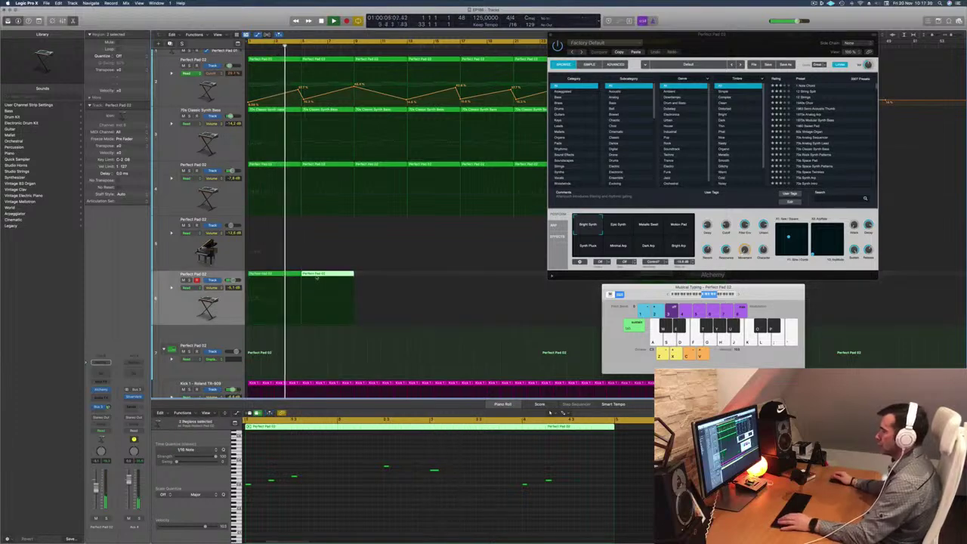
# Step: Show both track 6 regions in the Piano Roll and scale-quantize all their notes to a Major scale
pyautogui.click(326, 505)
pyautogui.press('Return')
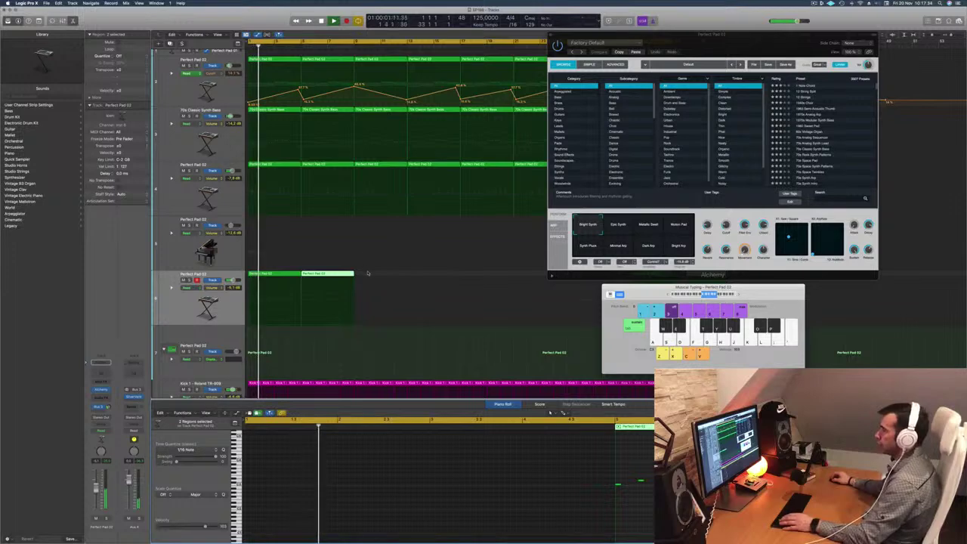
pyautogui.press('e')
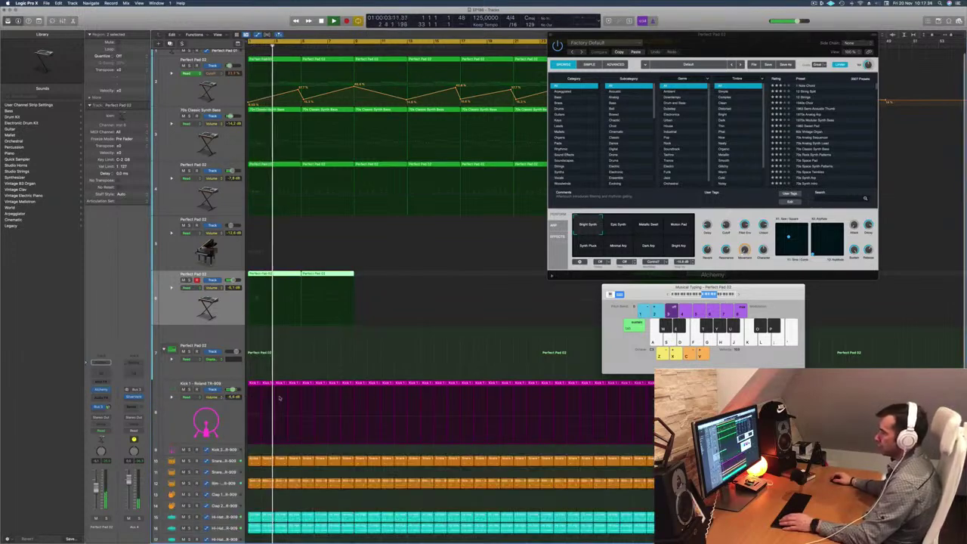
pyautogui.doubleClick(280, 273)
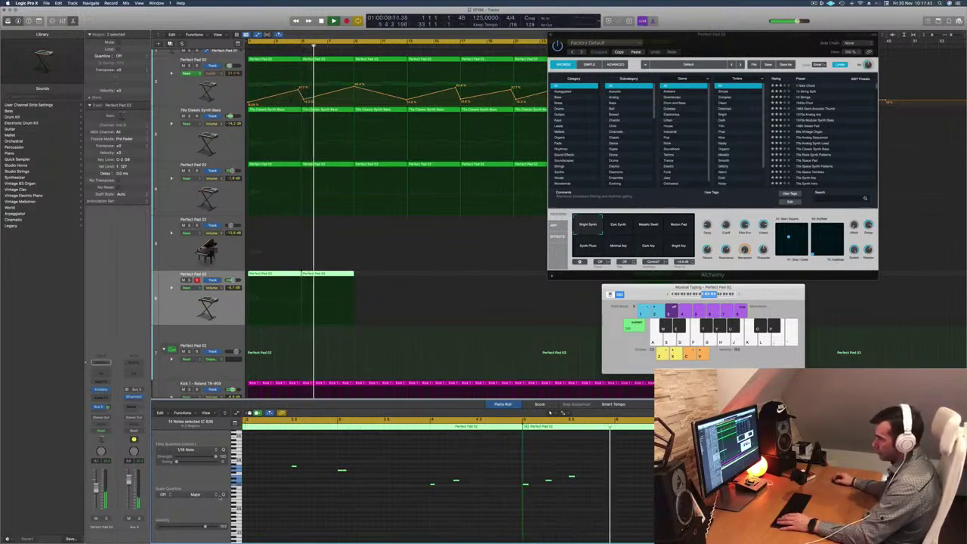
pyautogui.click(194, 494)
pyautogui.scroll(-5, 189, 511)
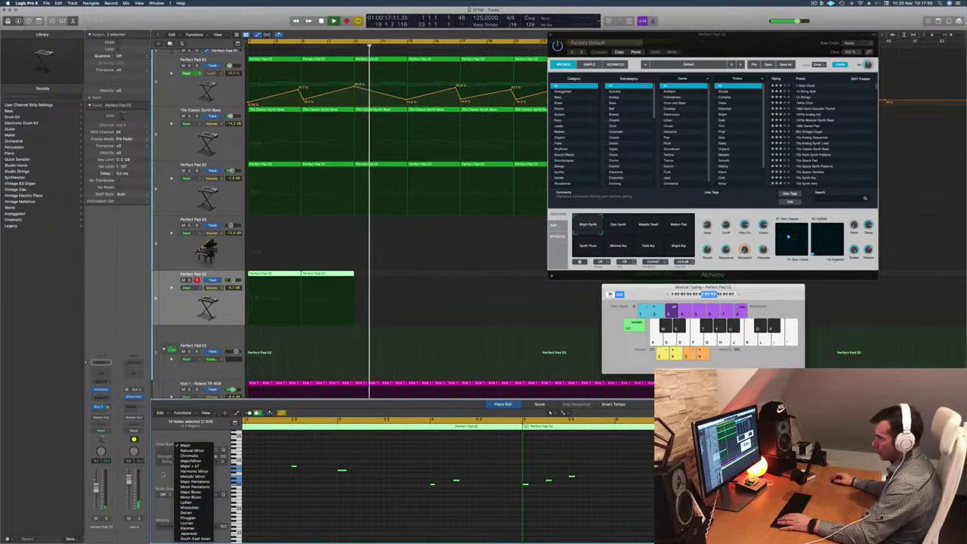
pyautogui.click(164, 475)
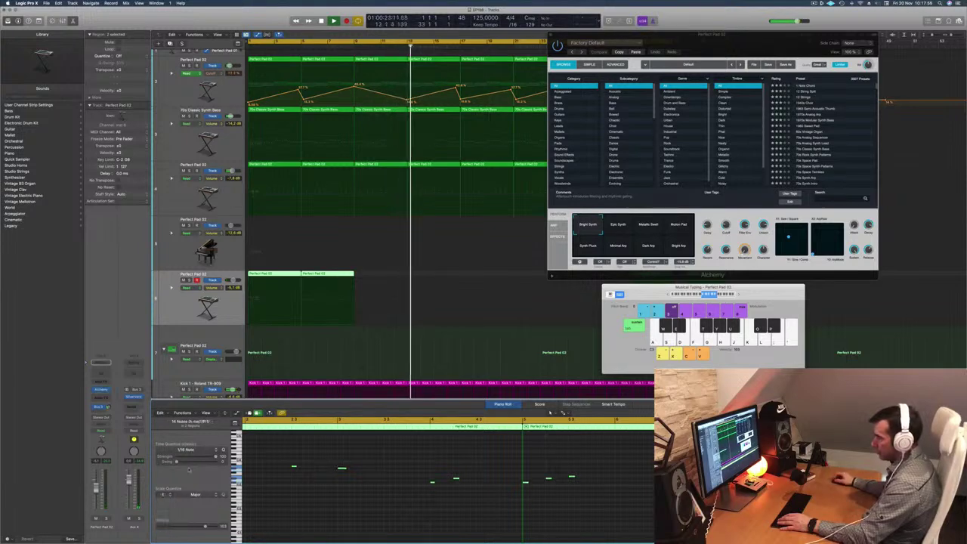
# Step: Play the arrangement from the start and show the first track 6 region in the Piano Roll
pyautogui.press('space')
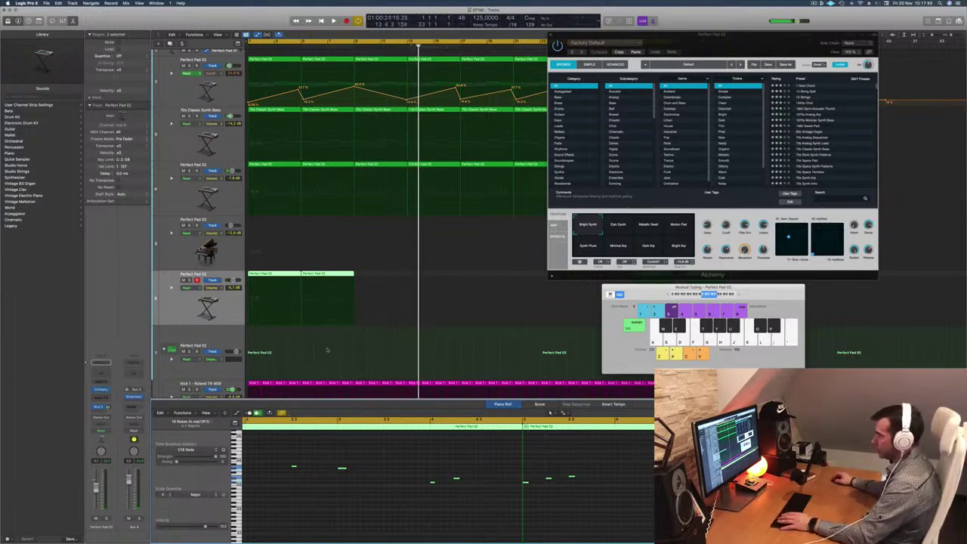
pyautogui.press('Return')
pyautogui.press('space')
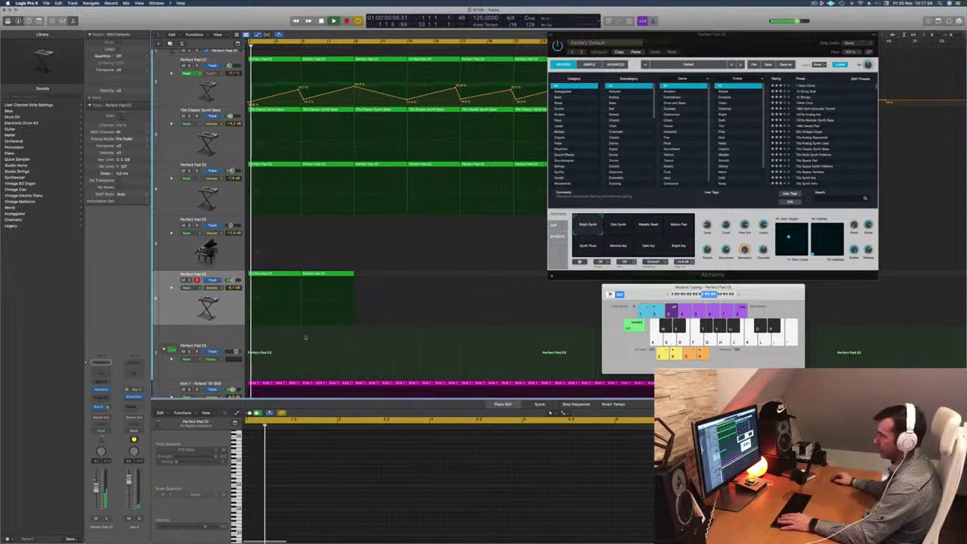
pyautogui.click(279, 274)
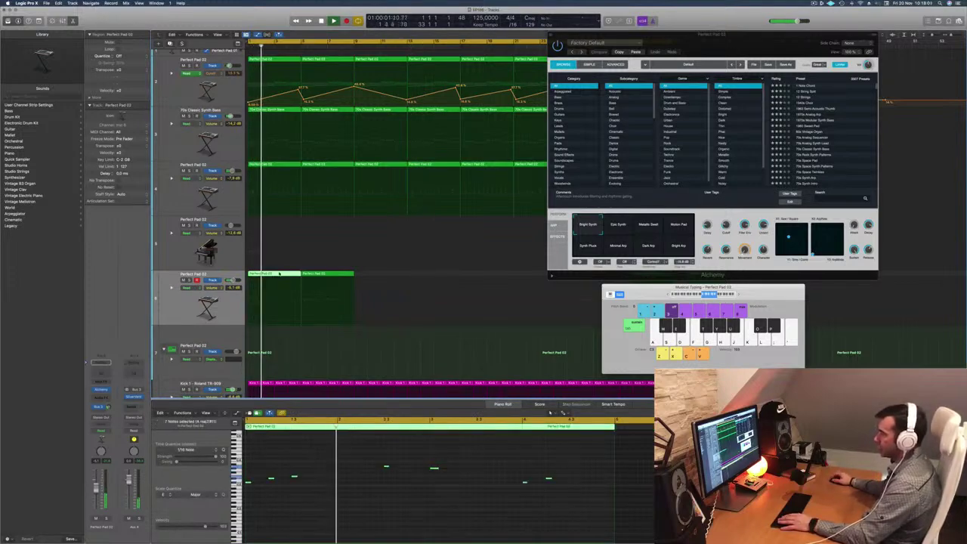
pyautogui.click(294, 346)
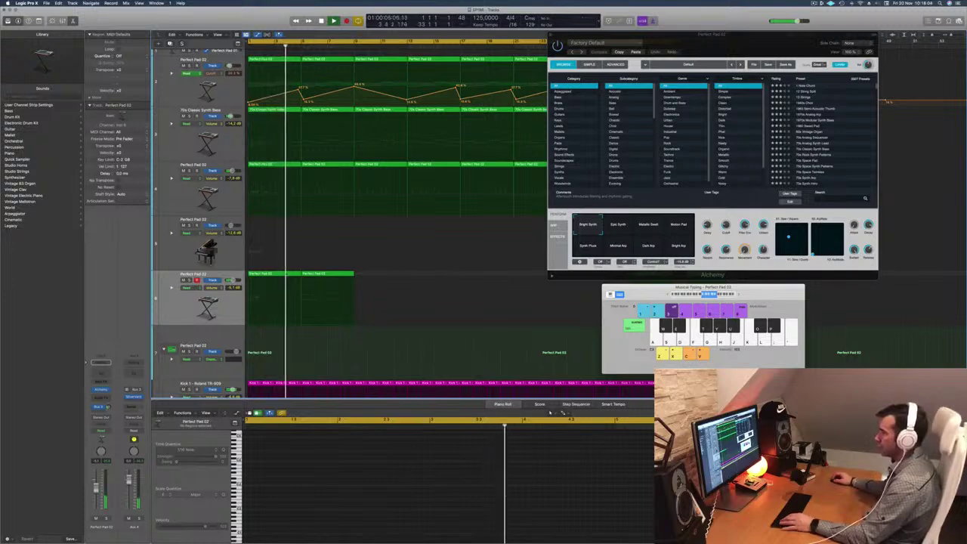
pyautogui.click(327, 353)
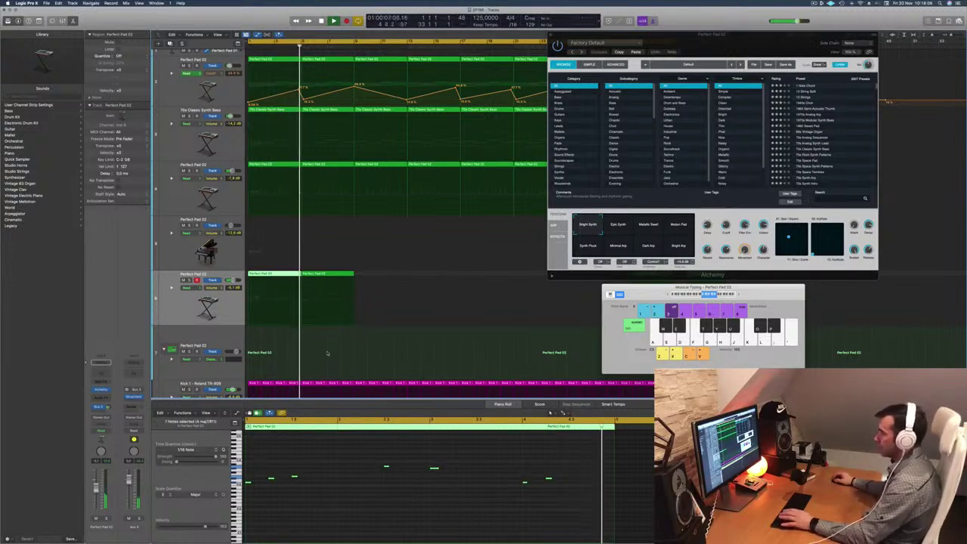
# Step: Copy the last note of the first track 6 region to a slightly later, higher position and replay from the start
pyautogui.click(548, 478)
pyautogui.moveTo(548, 478); pyautogui.dragTo(572, 463)
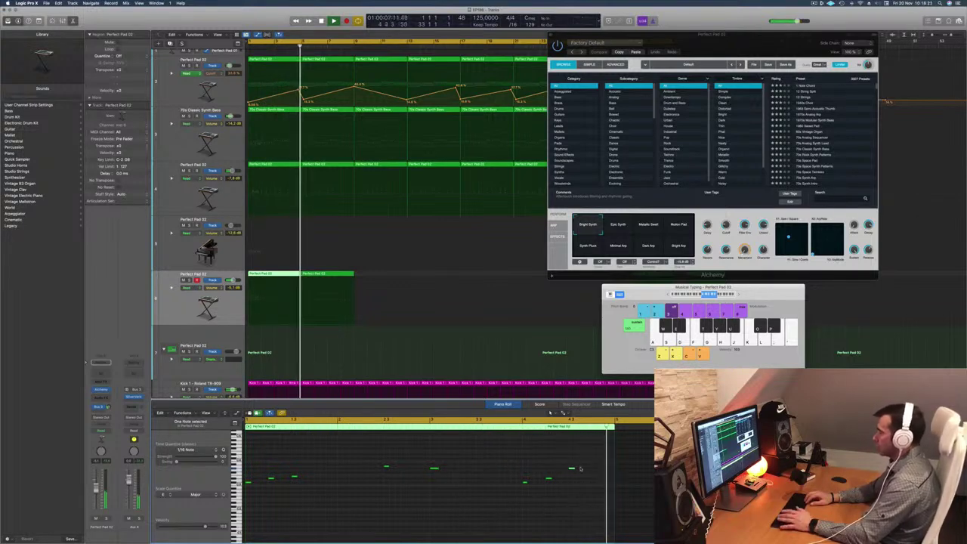
pyautogui.press('Return')
pyautogui.press('space')
pyautogui.click(194, 302)
pyautogui.press('space')
pyautogui.press('space')
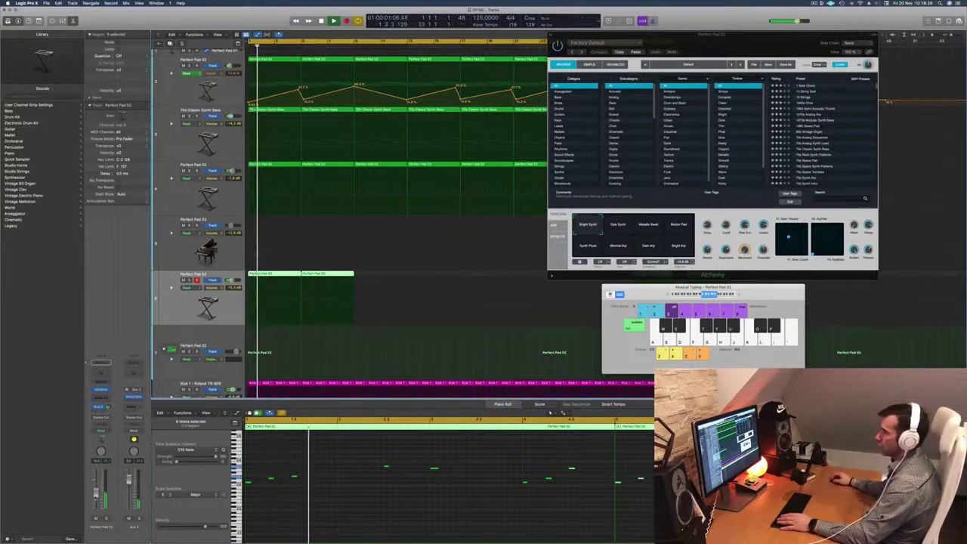
# Step: Move the Alchemy window aside, copy the newest note just after itself at a higher pitch, and nudge the copy later
pyautogui.moveTo(711, 44); pyautogui.dragTo(558, 239)
pyautogui.click(550, 35)
pyautogui.moveTo(583, 236); pyautogui.dragTo(677, 206)
pyautogui.press('Return')
pyautogui.click(571, 469)
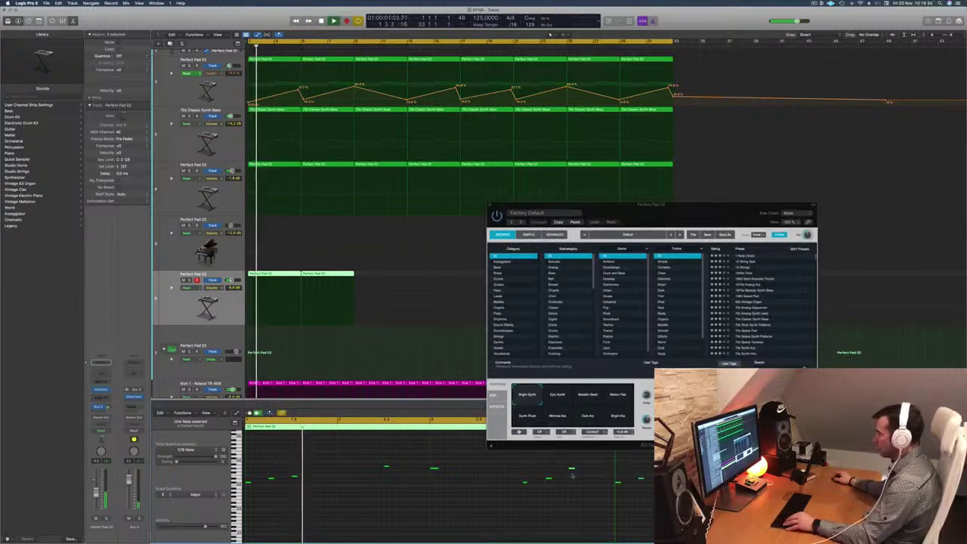
pyautogui.moveTo(573, 474); pyautogui.dragTo(583, 472)
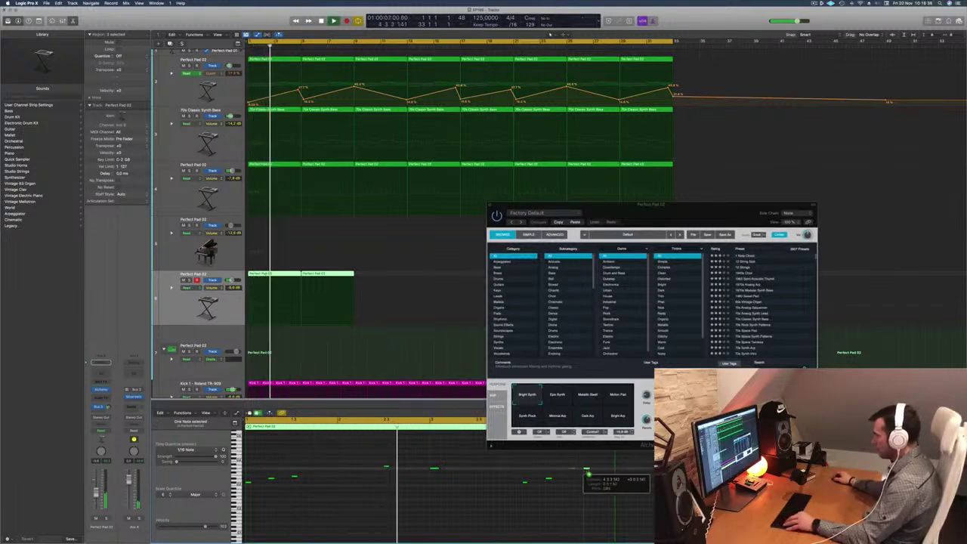
pyautogui.moveTo(589, 468); pyautogui.dragTo(589, 467)
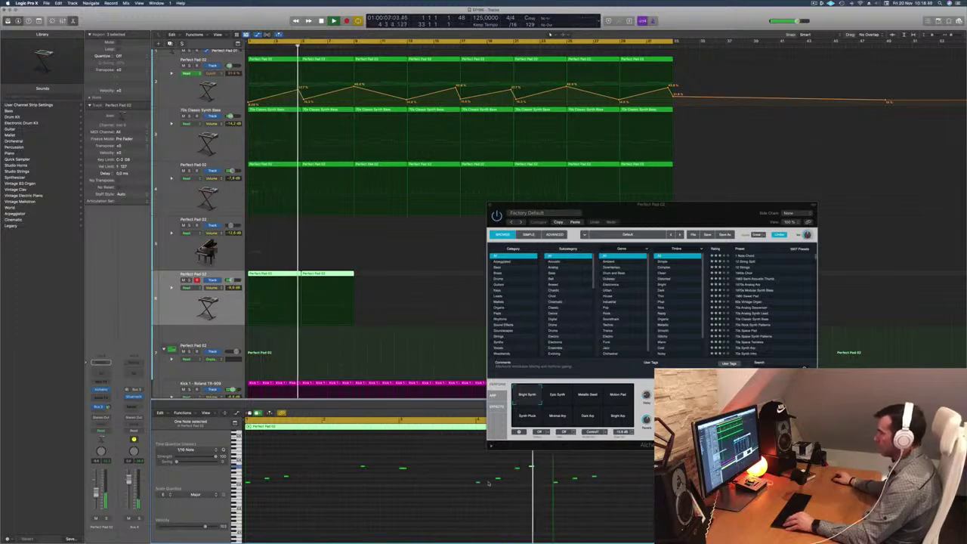
pyautogui.hotkey('alt', 'Right')
pyautogui.press('Return')
# Step: Raise the track 6 volume slightly while playing from the start, and close the open Alchemy window
pyautogui.moveTo(654, 205); pyautogui.dragTo(701, 123)
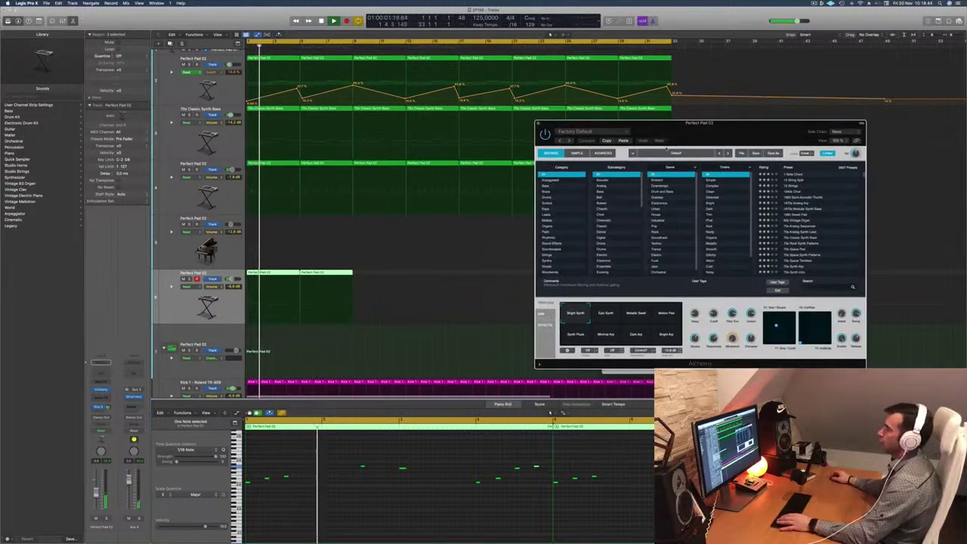
pyautogui.click(173, 306)
pyautogui.press('Return')
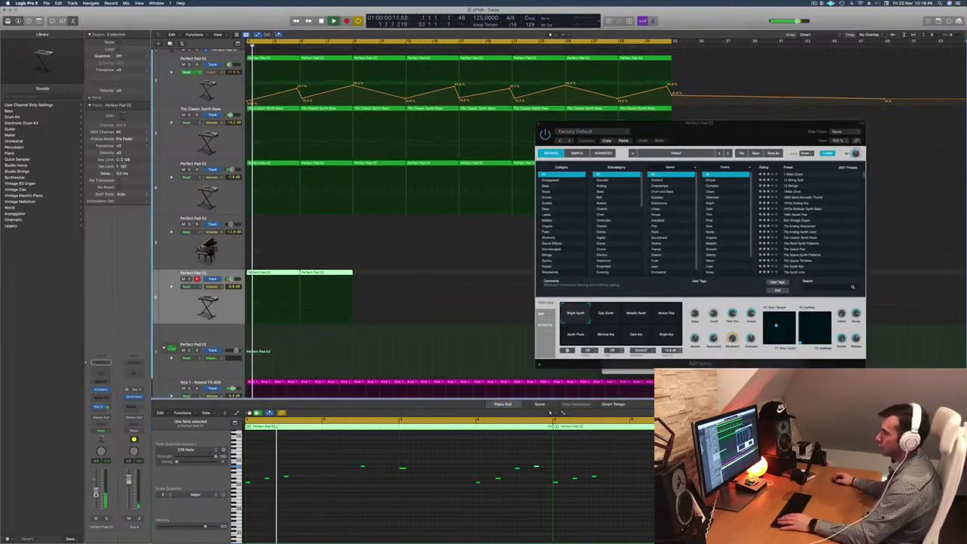
pyautogui.press('Return')
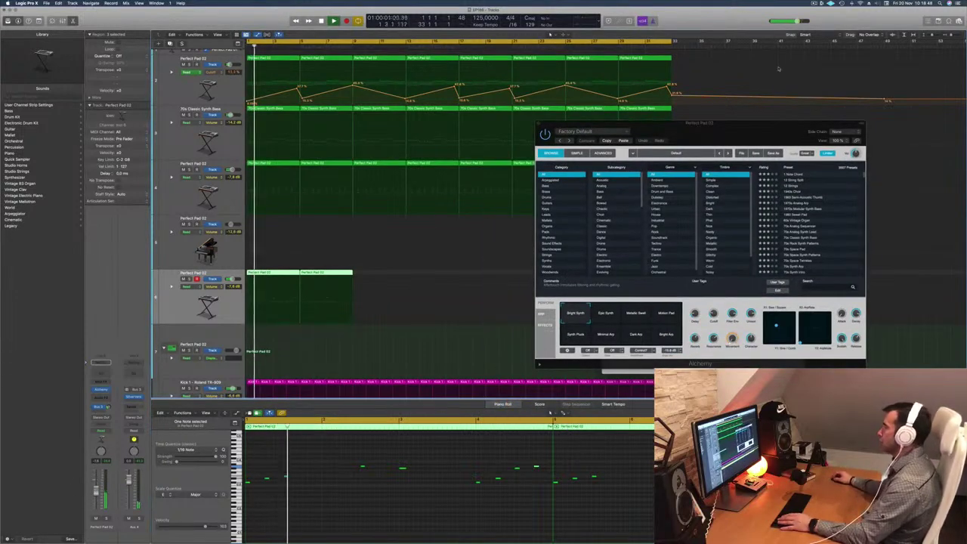
pyautogui.press('super+k')
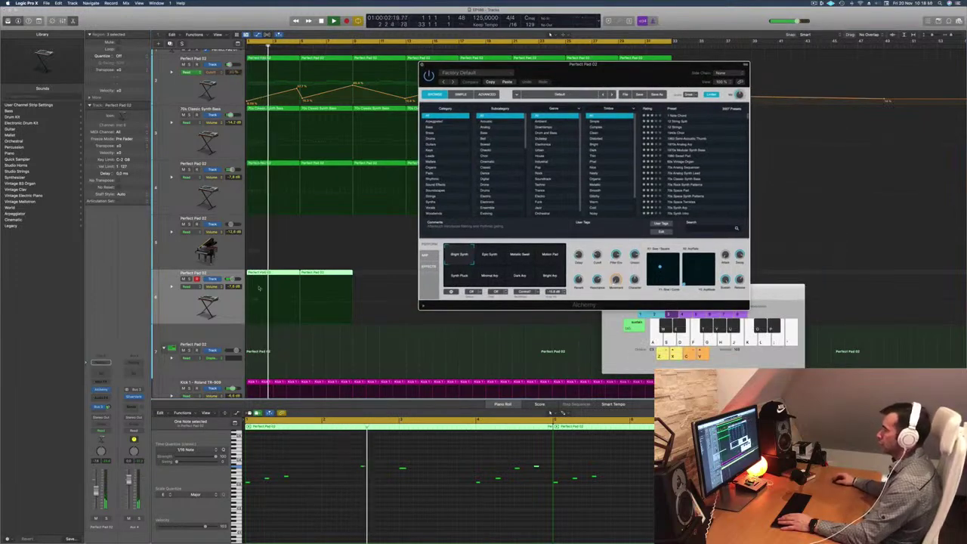
pyautogui.press('super+w')
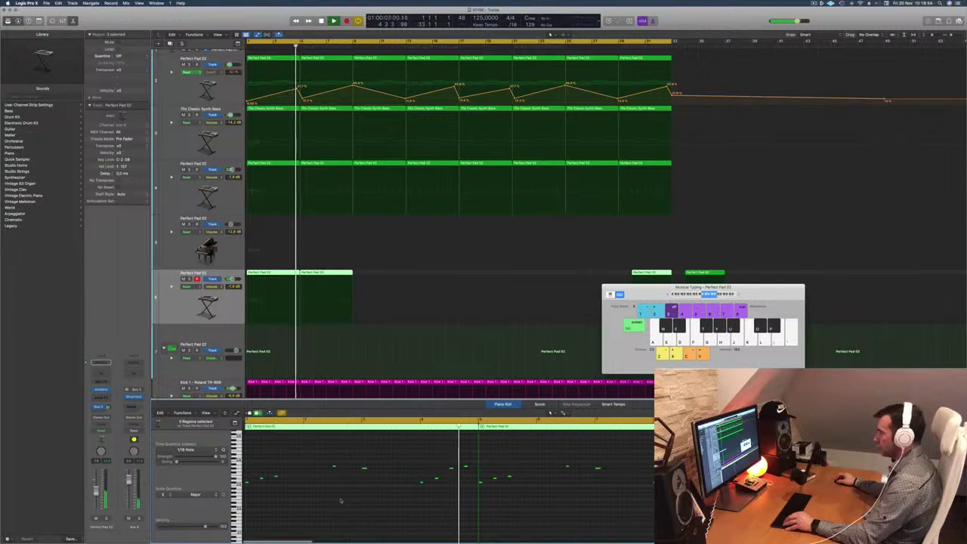
# Step: Delete the bar 4 notes of the first track 6 region and replace them with a copy of its three opening notes
pyautogui.moveTo(409, 462); pyautogui.dragTo(468, 492)
pyautogui.press('Delete')
pyautogui.moveTo(291, 466); pyautogui.dragTo(352, 486)
pyautogui.press('space')
pyautogui.moveTo(413, 484); pyautogui.dragTo(423, 481)
pyautogui.press('space')
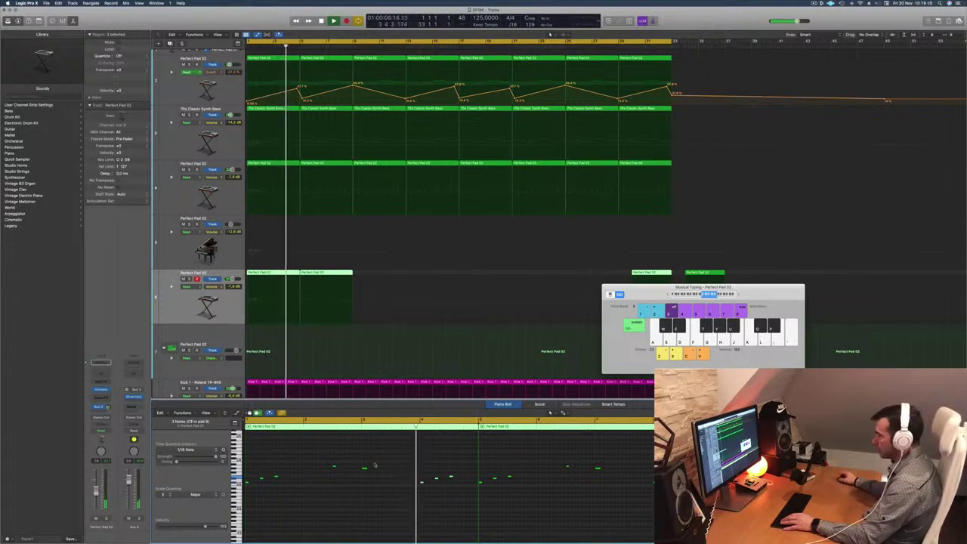
# Step: Lower the third copied note in bar 4, copy the high bar 2 note after it, and replay from the start
pyautogui.click(451, 475)
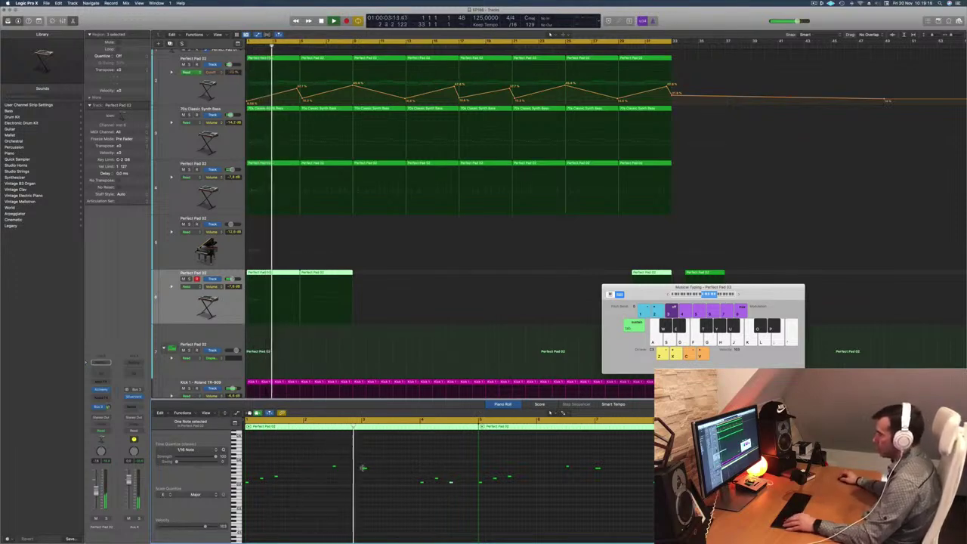
pyautogui.moveTo(334, 468); pyautogui.dragTo(468, 469)
pyautogui.press('Return')
pyautogui.scroll(-2, 450, 466)
pyautogui.click(365, 494)
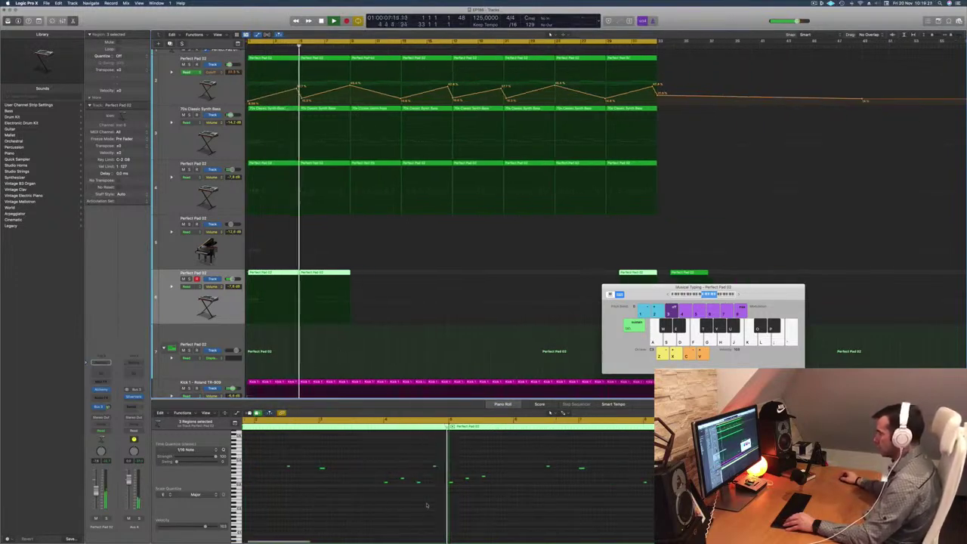
# Step: Delete the last high note in the first track 6 region and replace the second region with copies of the first, extending to bar 17
pyautogui.moveTo(446, 457); pyautogui.dragTo(451, 473)
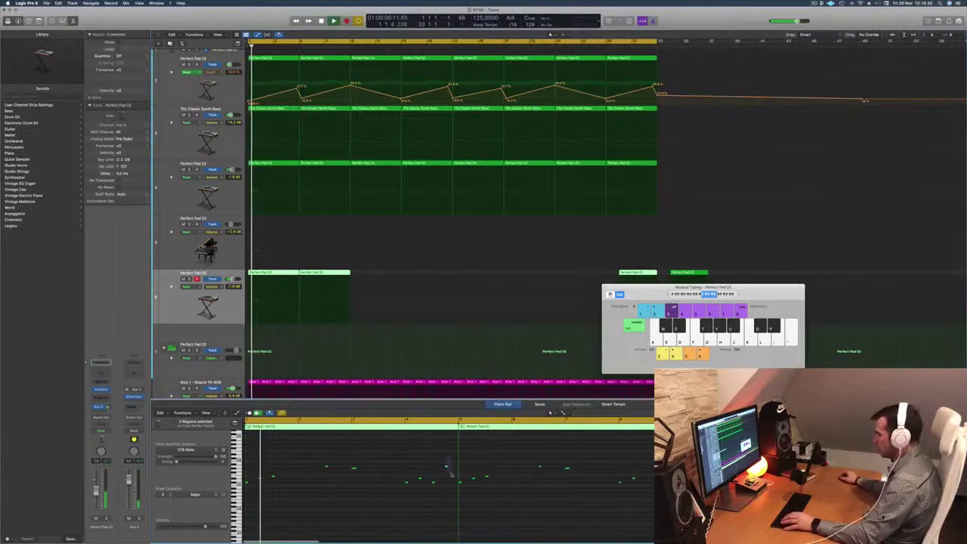
pyautogui.click(327, 275)
pyautogui.press('BackSpace')
pyautogui.press('Return')
pyautogui.click(275, 273)
pyautogui.moveTo(275, 274); pyautogui.dragTo(384, 280)
pyautogui.keyDown('shift'); pyautogui.click(281, 275); pyautogui.keyUp('shift')
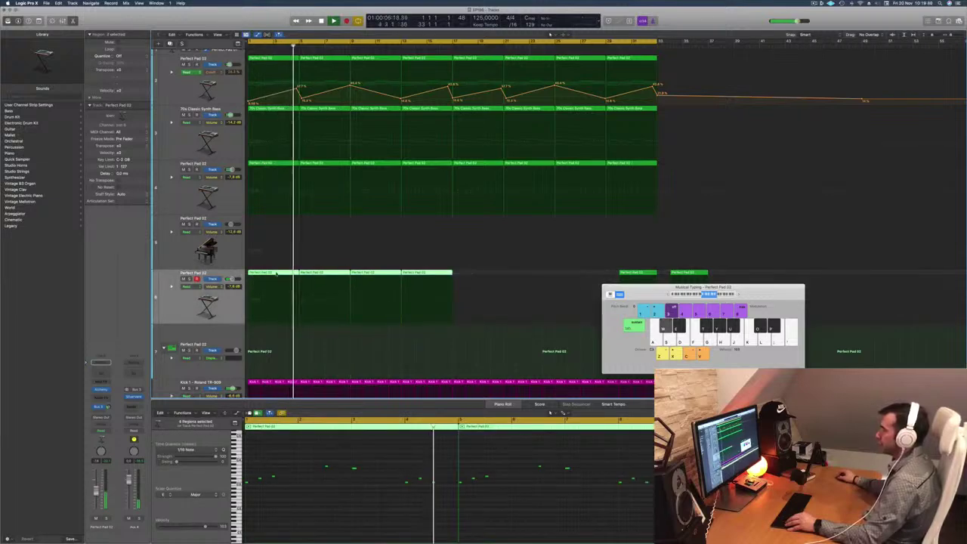
# Step: Undo the last region copy and delete the two leftover track 6 regions at bars 30 and 34
pyautogui.moveTo(287, 276); pyautogui.dragTo(493, 289)
pyautogui.press('super+z')
pyautogui.moveTo(643, 287); pyautogui.dragTo(747, 371)
pyautogui.moveTo(603, 271); pyautogui.dragTo(712, 277)
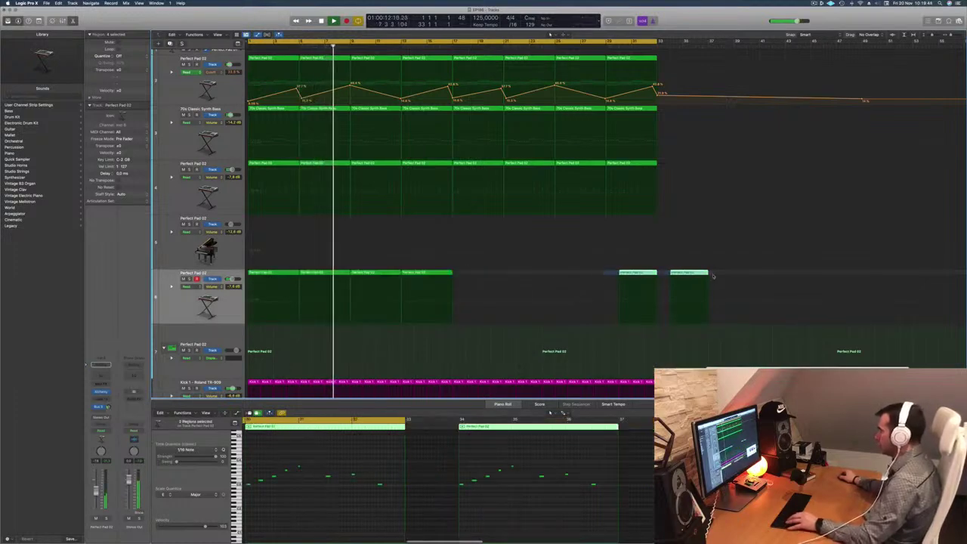
pyautogui.press('Delete')
pyautogui.press('space')
# Step: Lengthen all the notes in the four track 6 melody regions
pyautogui.moveTo(458, 270); pyautogui.dragTo(293, 273)
pyautogui.press('Return')
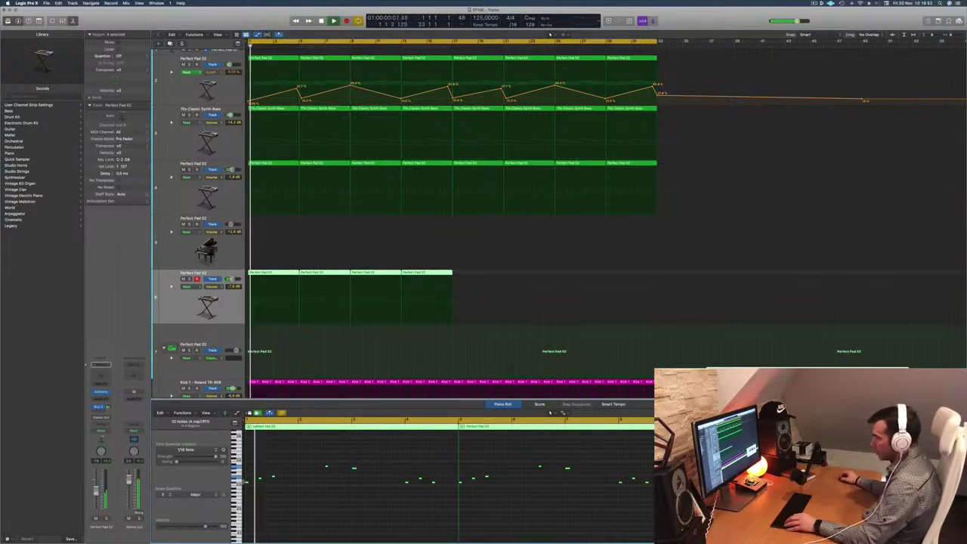
pyautogui.moveTo(247, 482); pyautogui.dragTo(248, 484)
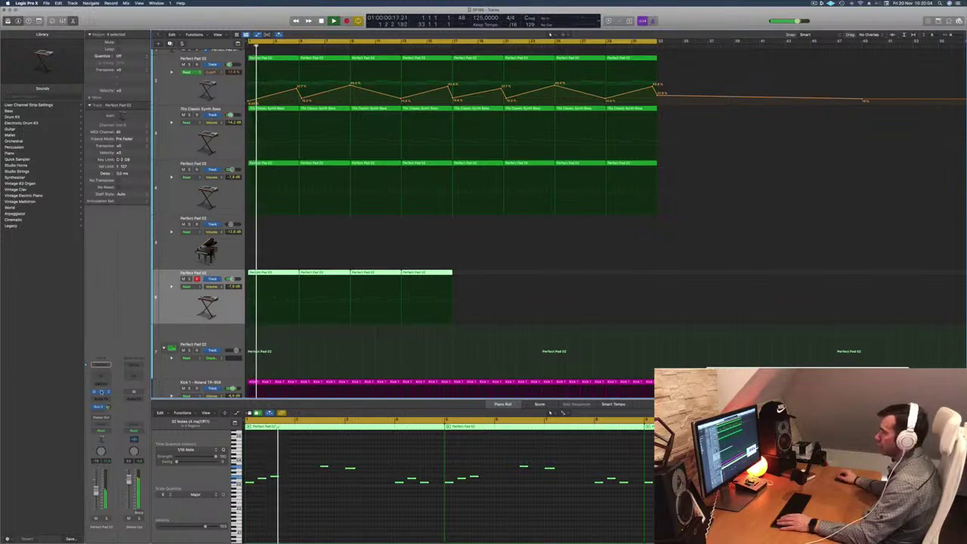
# Step: Open track 6's Perfect Pad 03 Alchemy window and copy the four melody regions to bar 17, filling the track to bar 33
pyautogui.click(101, 392)
pyautogui.press('Return')
pyautogui.moveTo(551, 103); pyautogui.dragTo(817, 232)
pyautogui.press('Return')
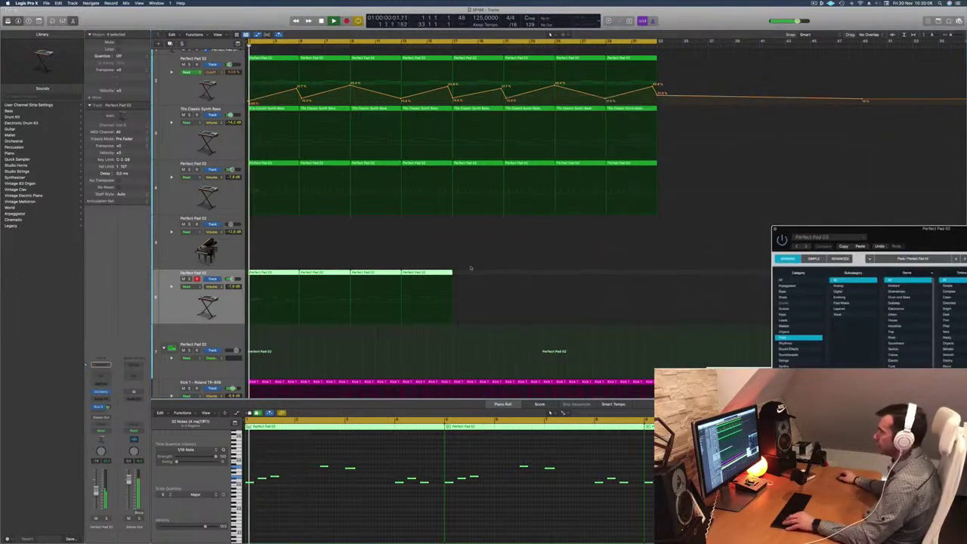
pyautogui.moveTo(423, 272); pyautogui.dragTo(632, 278)
pyautogui.moveTo(934, 228); pyautogui.dragTo(461, 167)
pyautogui.press('space')
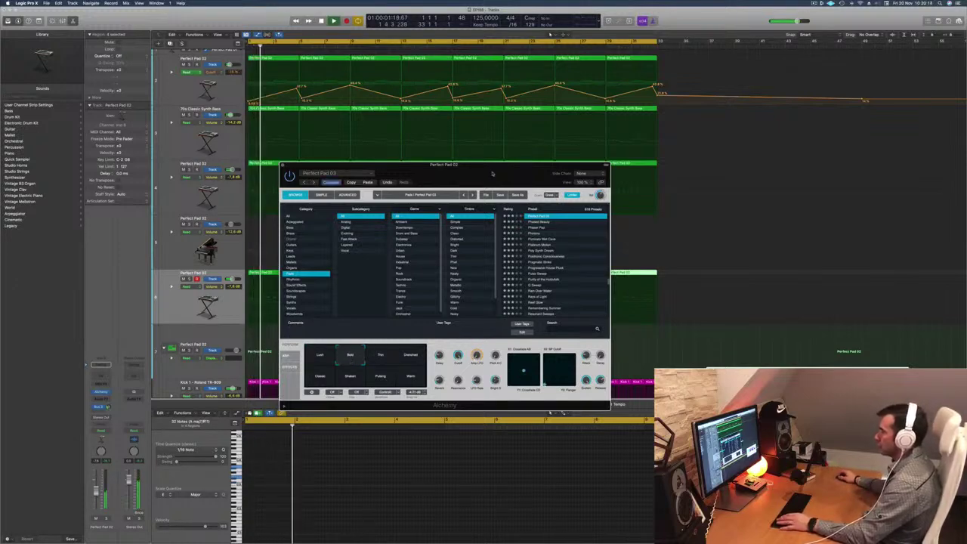
# Step: Raise the track 6 volume slightly and move the Alchemy window clear of the melody regions
pyautogui.moveTo(492, 174); pyautogui.dragTo(581, 165)
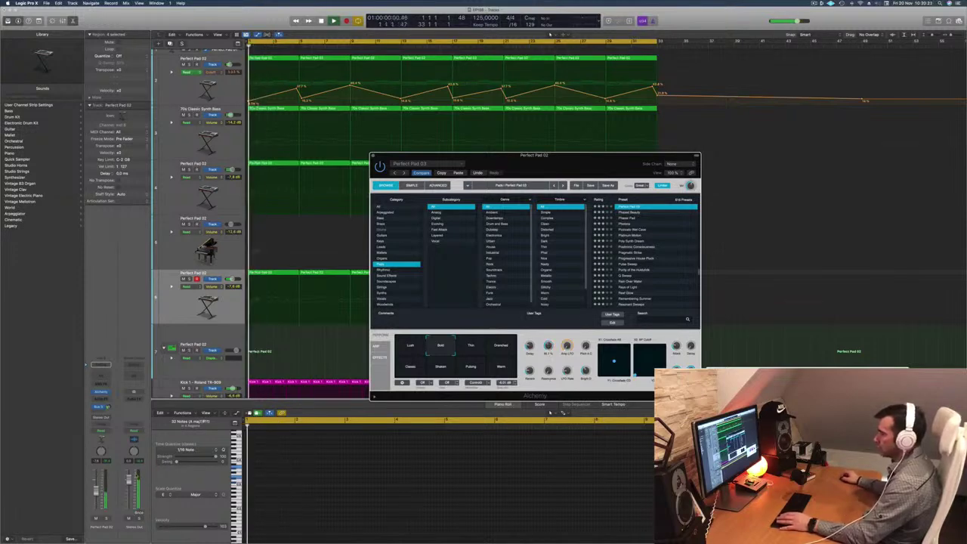
pyautogui.moveTo(96, 488); pyautogui.dragTo(96, 487)
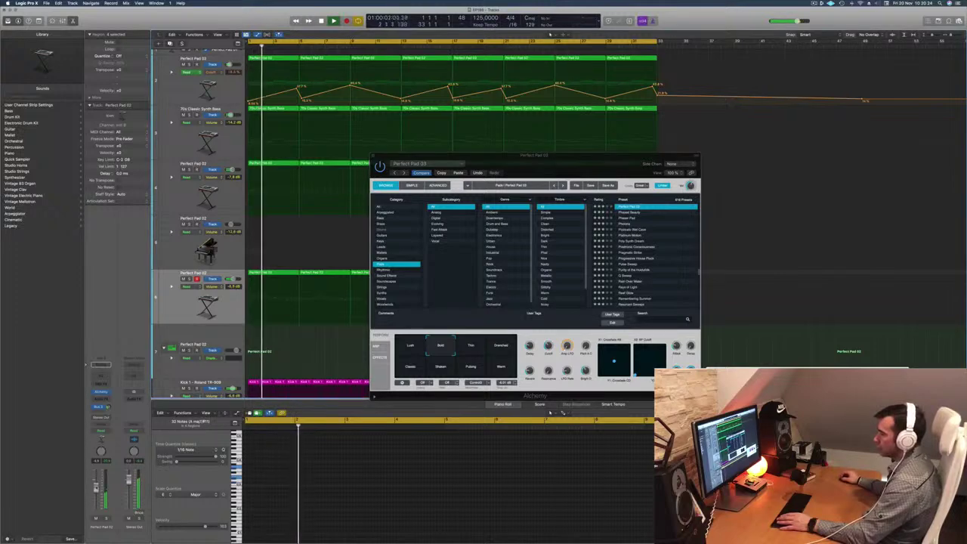
pyautogui.moveTo(573, 172); pyautogui.dragTo(646, 134)
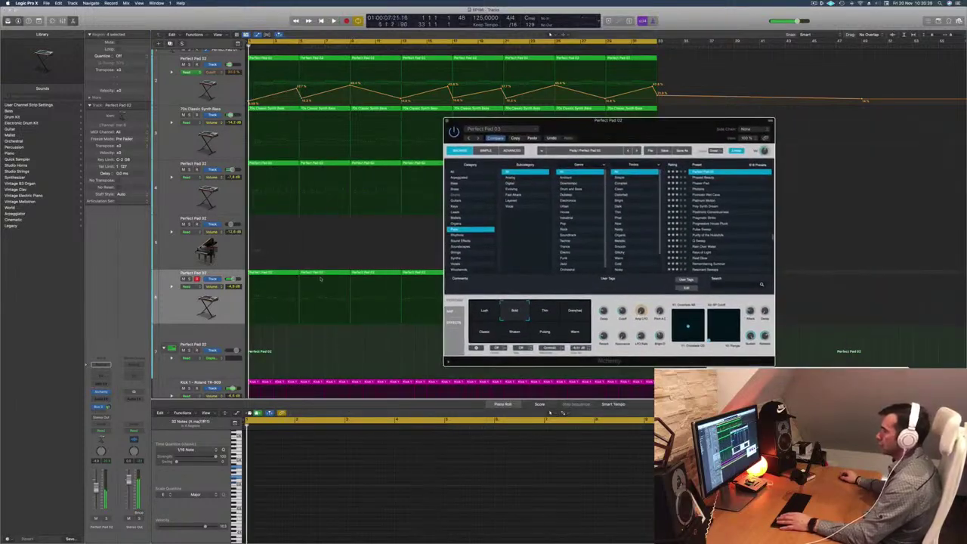
# Step: Raise the pitch of the last note in the first track 6 region and play the result
pyautogui.click(286, 272)
pyautogui.click(354, 515)
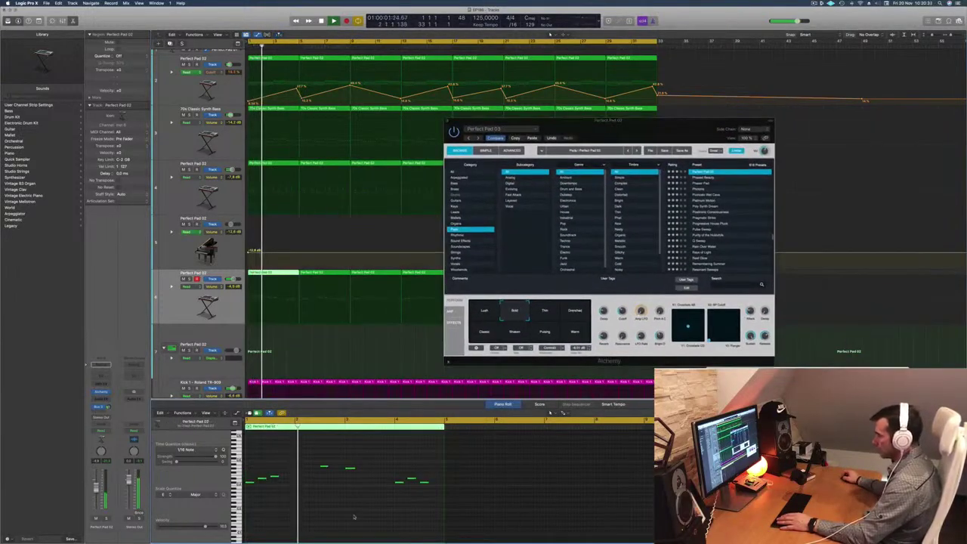
pyautogui.moveTo(429, 462); pyautogui.dragTo(427, 491)
pyautogui.press('space')
pyautogui.press('space')
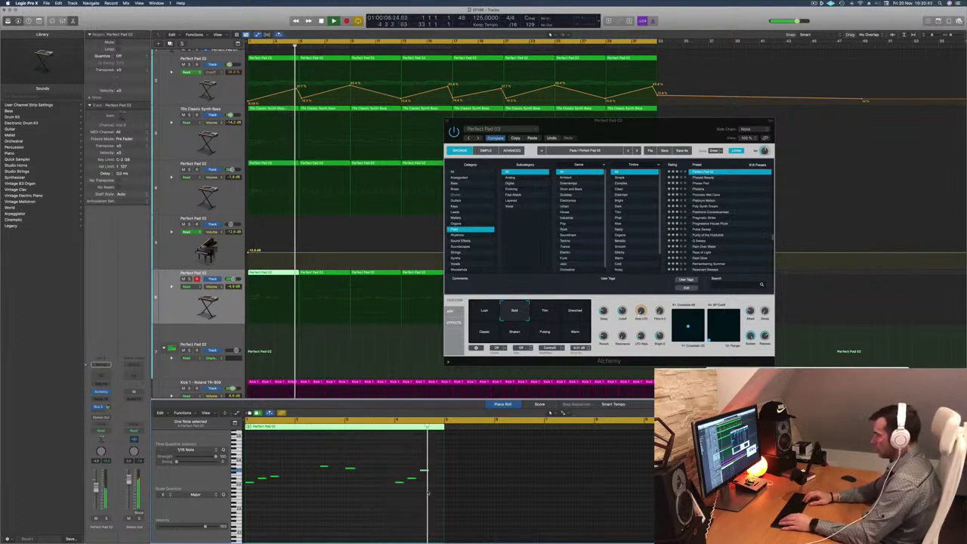
# Step: Move the Alchemy window clear of the regions and delete the seven track 6 regions after the first one
pyautogui.press('Return')
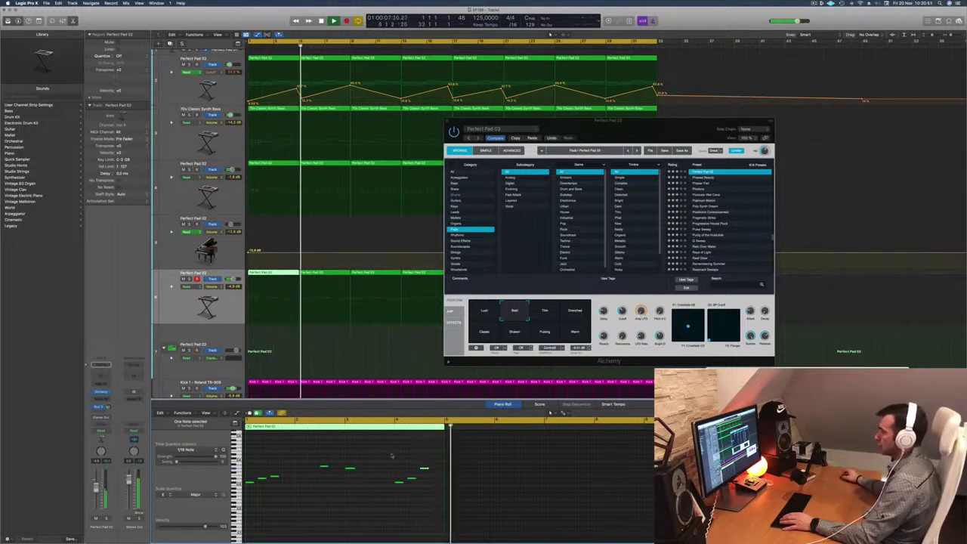
pyautogui.moveTo(562, 123); pyautogui.dragTo(965, 152)
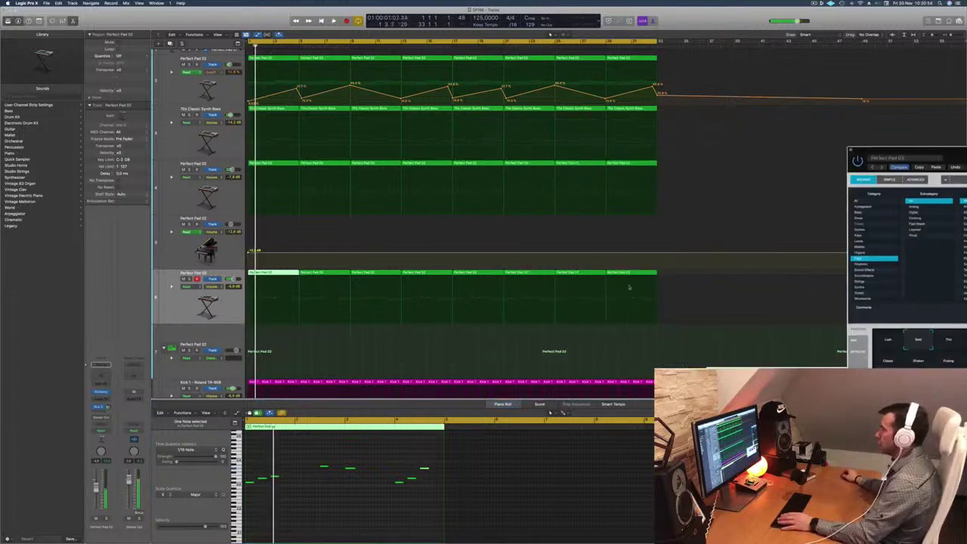
pyautogui.moveTo(669, 272); pyautogui.dragTo(348, 280)
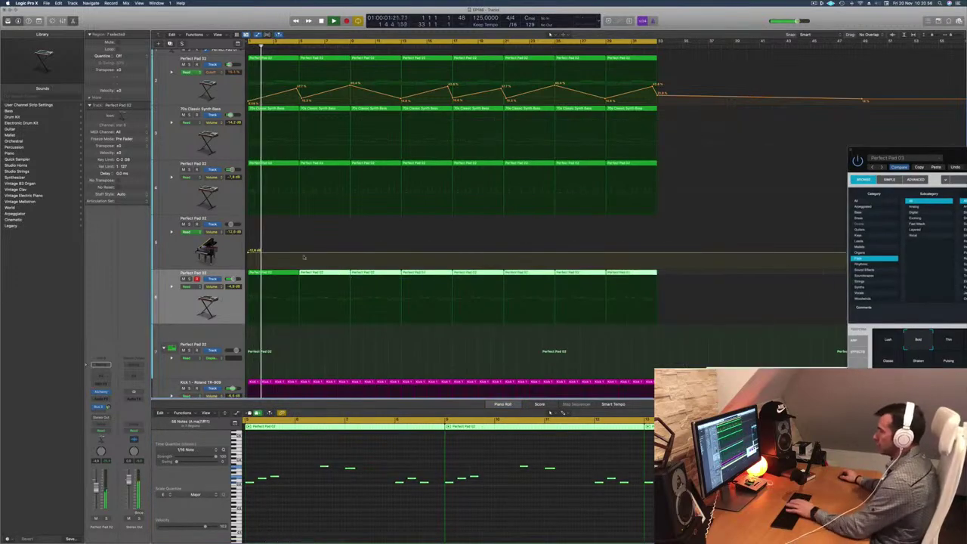
pyautogui.press('Delete')
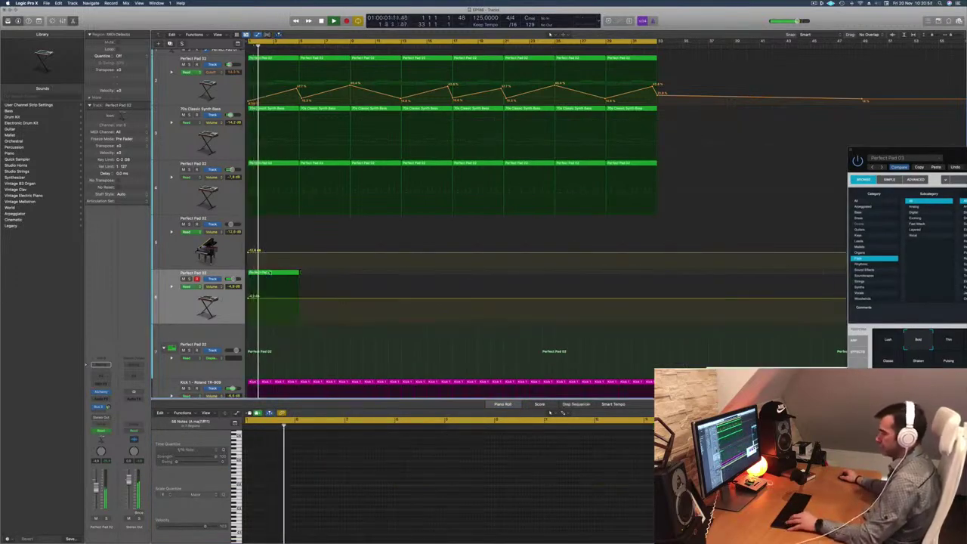
# Step: Copy the edited first region along track 6 to bar 17, and duplicate those four regions up to bar 33
pyautogui.click(269, 279)
pyautogui.moveTo(269, 279); pyautogui.dragTo(365, 277)
pyautogui.click(458, 275)
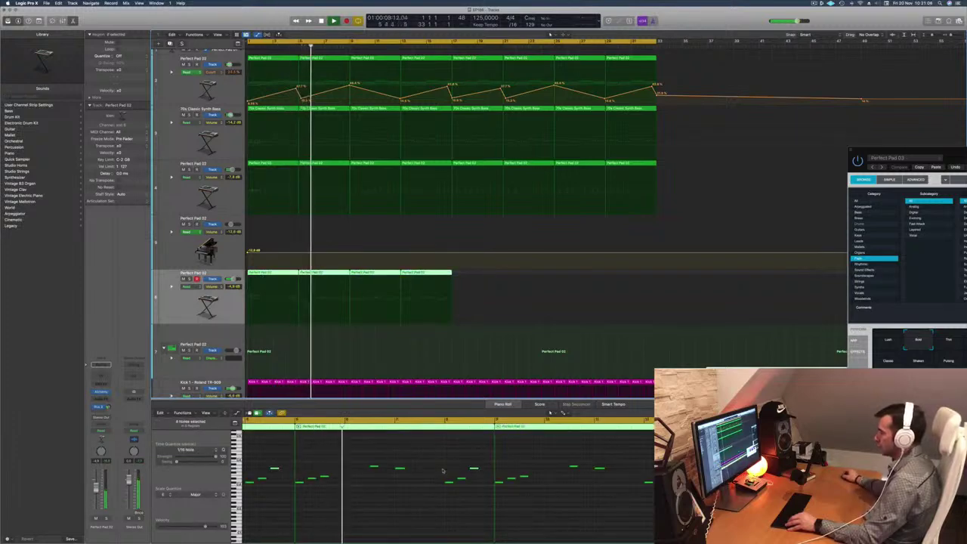
pyautogui.moveTo(276, 274); pyautogui.dragTo(482, 282)
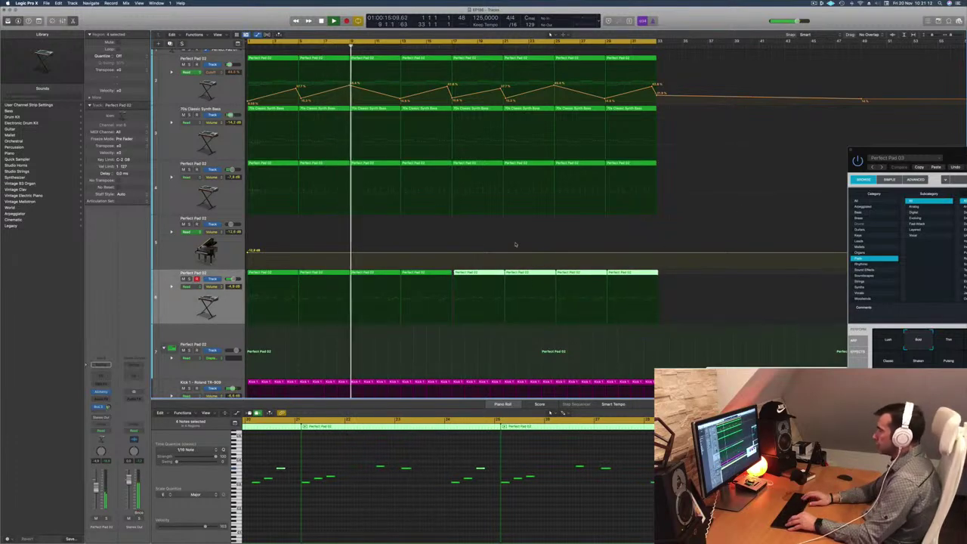
# Step: Switch track 6's Perfect Pad 03 Alchemy sound to the Drenched variation and listen to it from the start
pyautogui.press('Return')
pyautogui.moveTo(882, 148); pyautogui.dragTo(468, 185)
pyautogui.click(530, 376)
pyautogui.click(559, 382)
pyautogui.press('Return')
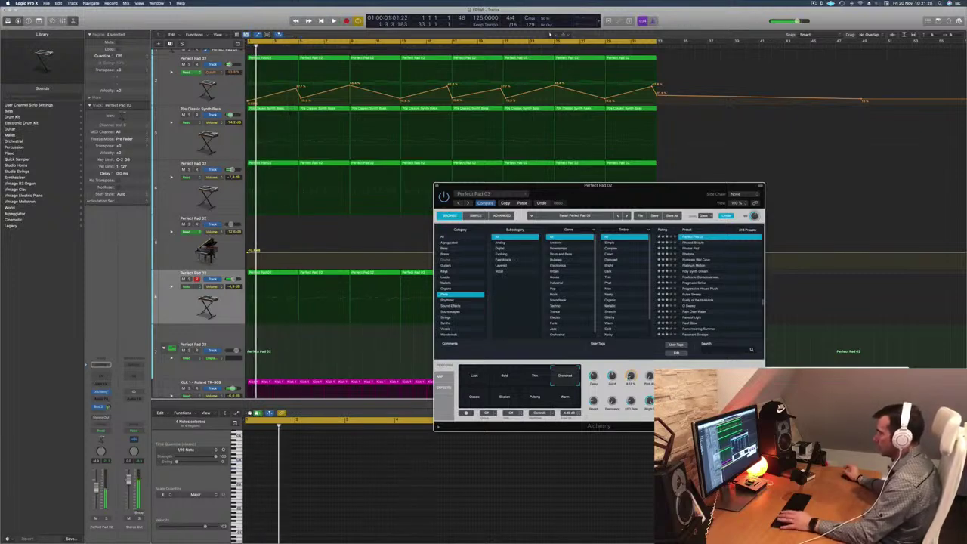
pyautogui.press('Return')
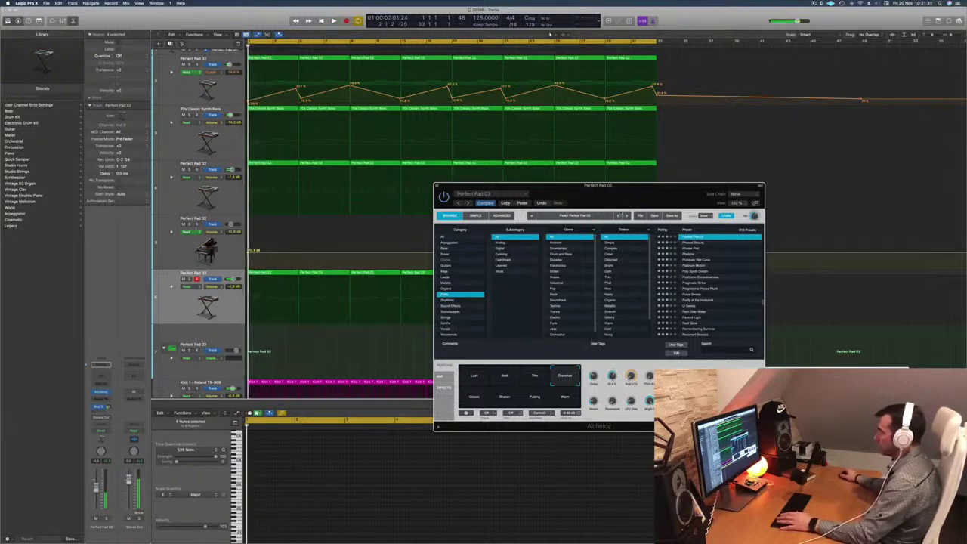
pyautogui.press('Return')
# Step: Lower the track 6 volume slightly, hide the Alchemy window and play from the start
pyautogui.moveTo(529, 186); pyautogui.dragTo(557, 184)
pyautogui.moveTo(96, 487); pyautogui.dragTo(96, 493)
pyautogui.press('space')
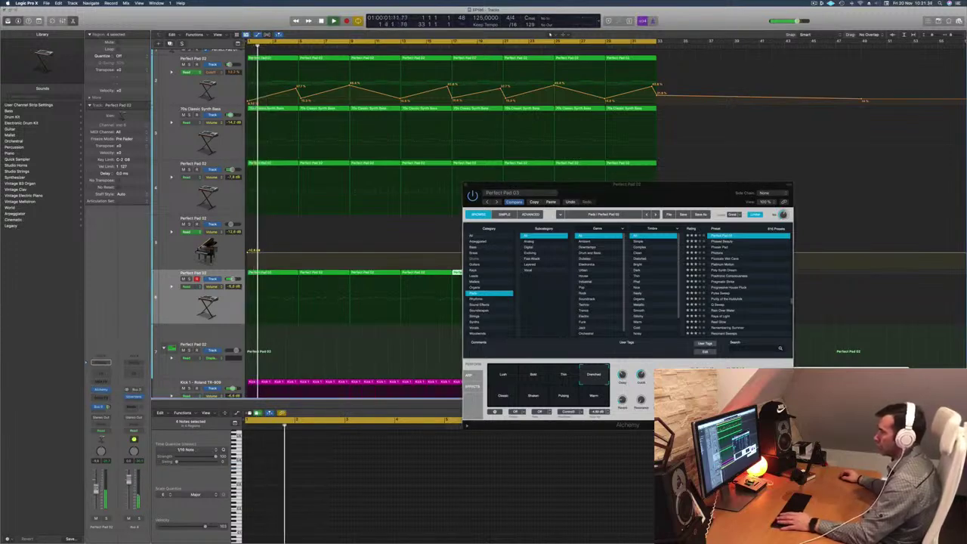
pyautogui.moveTo(539, 202); pyautogui.dragTo(444, 256)
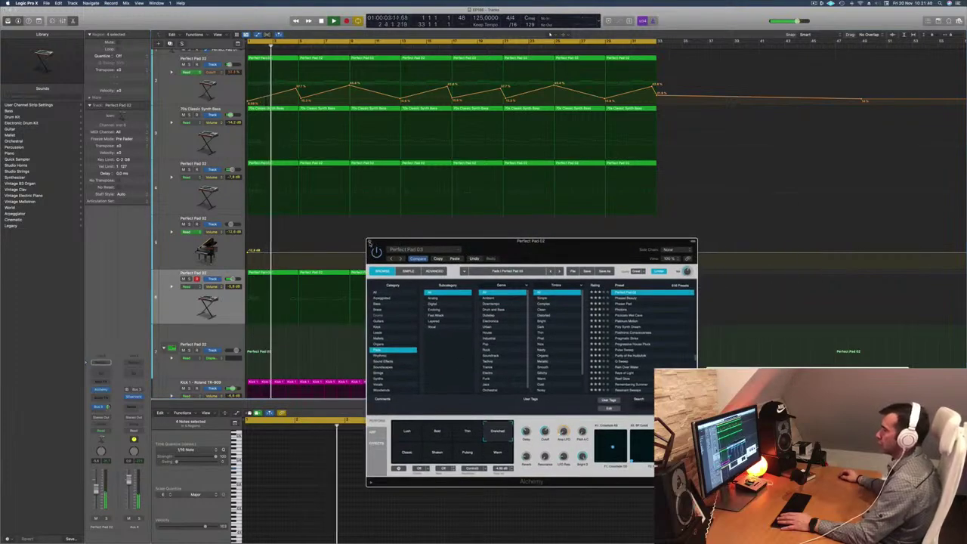
pyautogui.press('v')
pyautogui.press('Return')
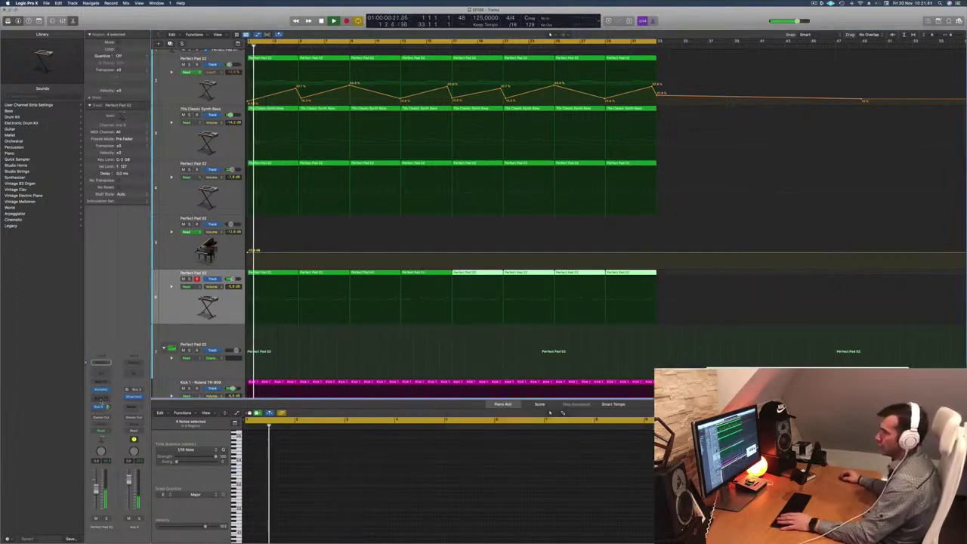
# Step: Insert a stereo Compressor on track 6 with Kick 1 - Roland TR-909 (Inst 7) as its side chain source
pyautogui.click(101, 398)
pyautogui.moveTo(106, 413)
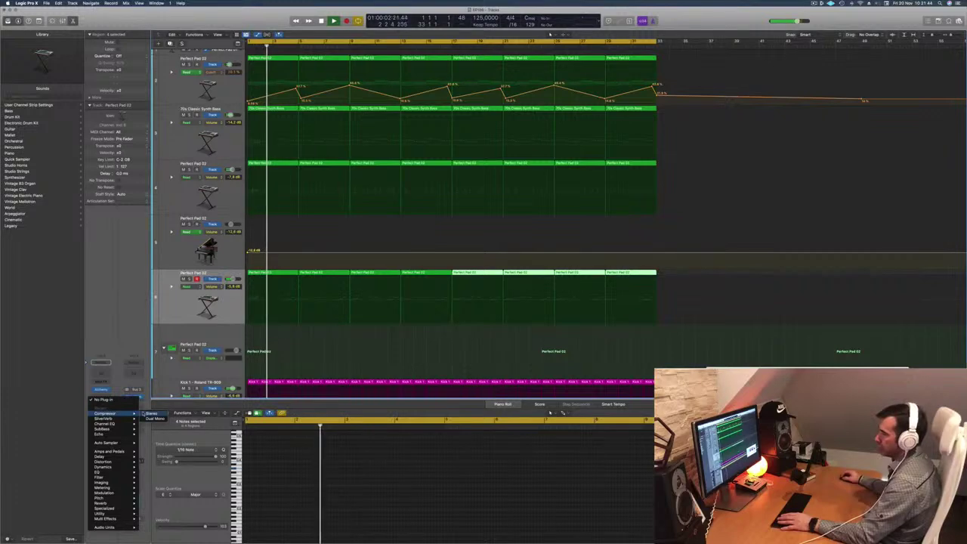
pyautogui.click(151, 413)
pyautogui.click(575, 91)
pyautogui.moveTo(560, 103)
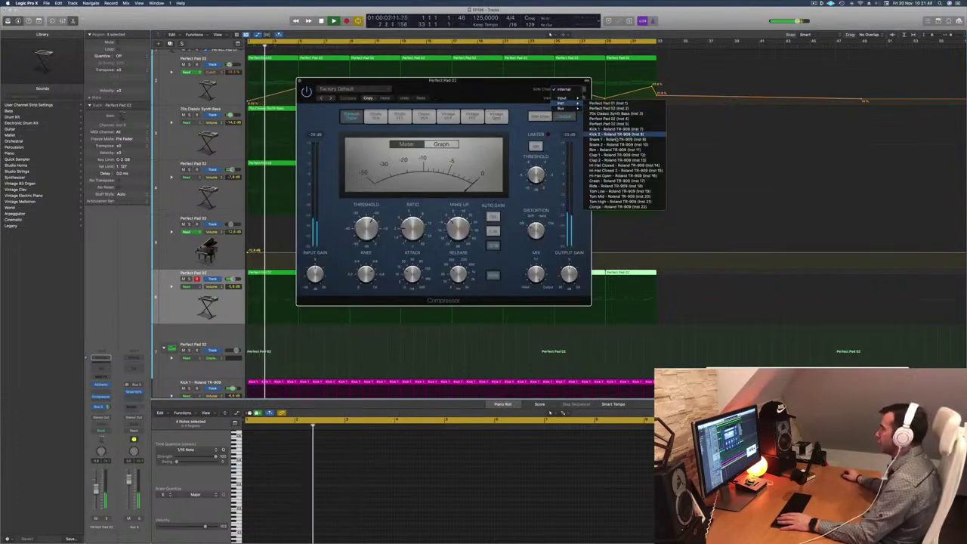
pyautogui.moveTo(487, 84); pyautogui.dragTo(606, 120)
pyautogui.press('Return')
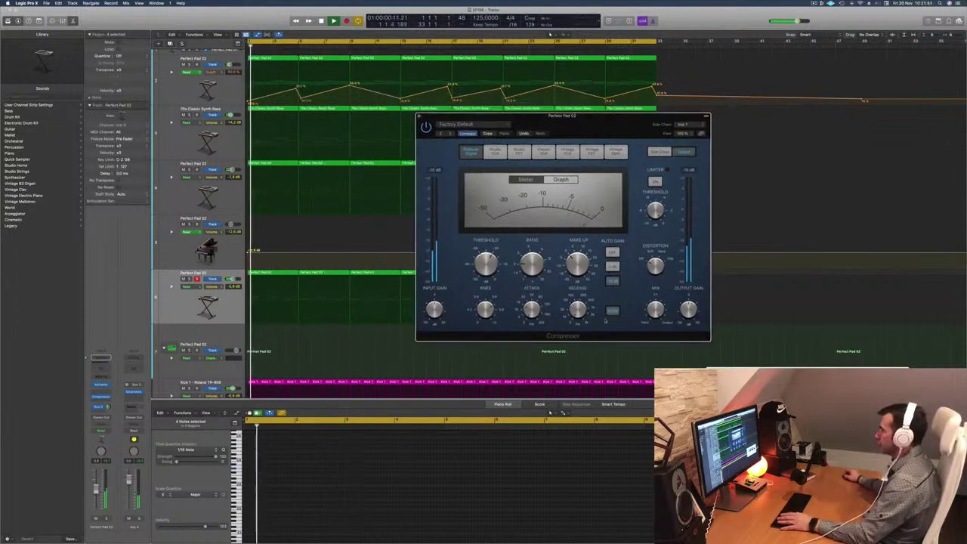
# Step: Turn off the Compressor's auto release, adjust its ratio, listen to the ducking and close the plug-in
pyautogui.click(612, 312)
pyautogui.moveTo(532, 263); pyautogui.dragTo(528, 255)
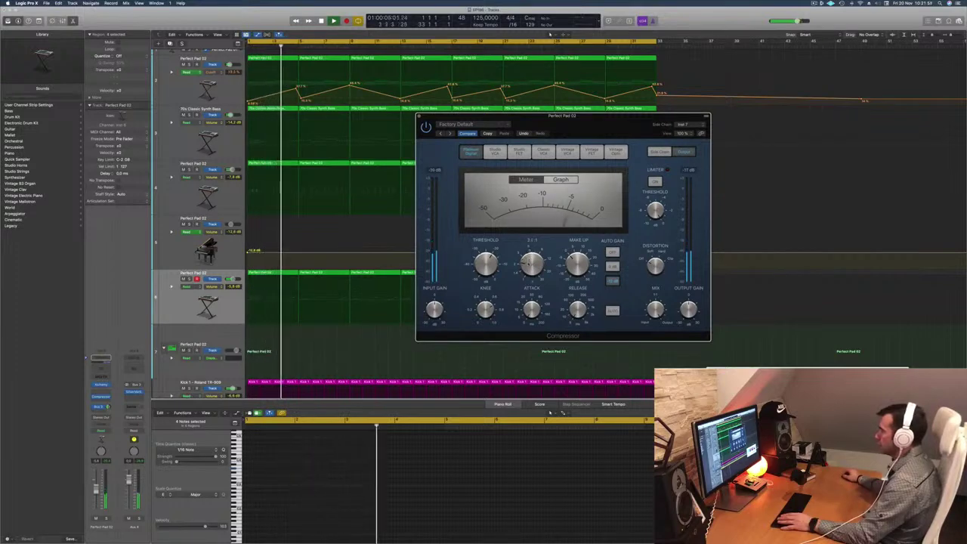
pyautogui.press('space')
pyautogui.press('space')
pyautogui.moveTo(545, 116); pyautogui.dragTo(507, 118)
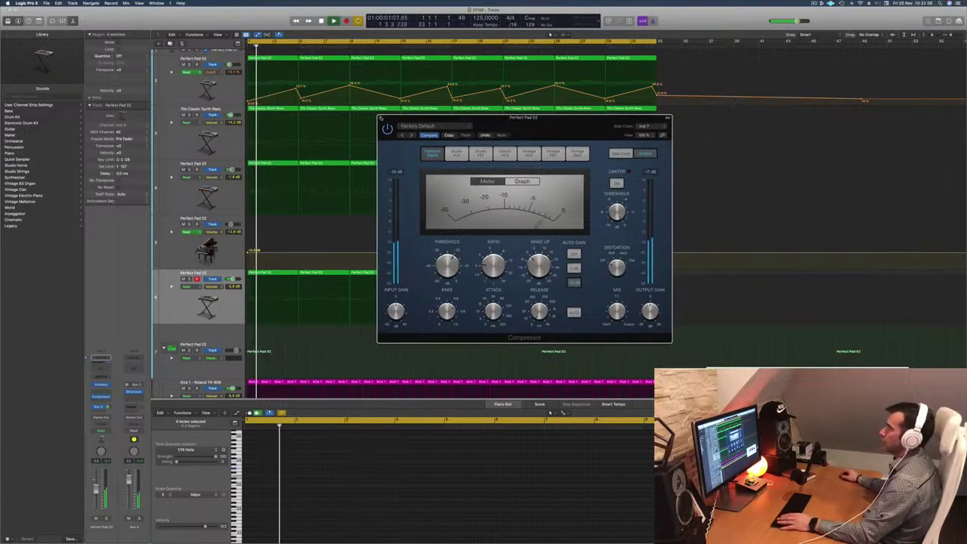
pyautogui.click(381, 118)
# Step: Play the arrangement from the start, viewing the note patterns of the track 6 and track 2 regions
pyautogui.press('super+Left')
pyautogui.click(163, 318)
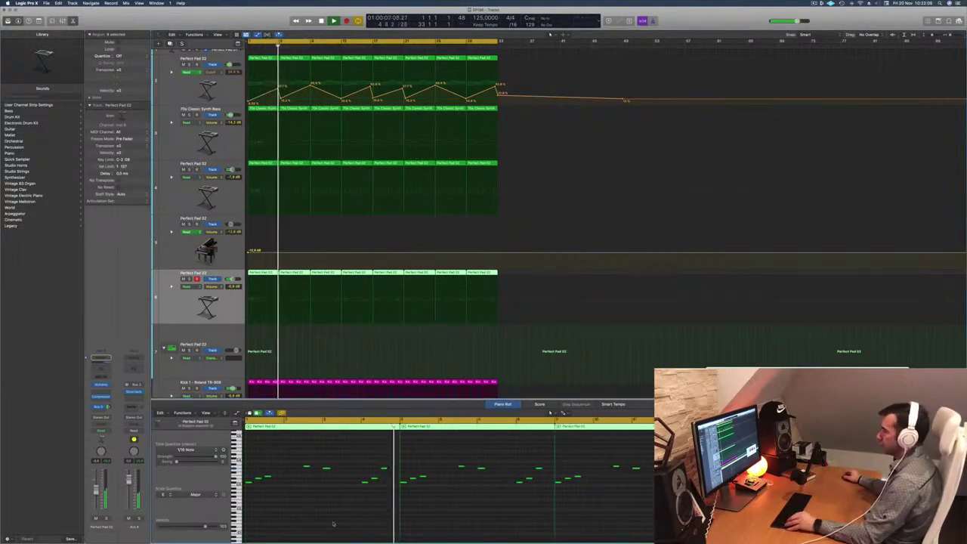
pyautogui.press('Return')
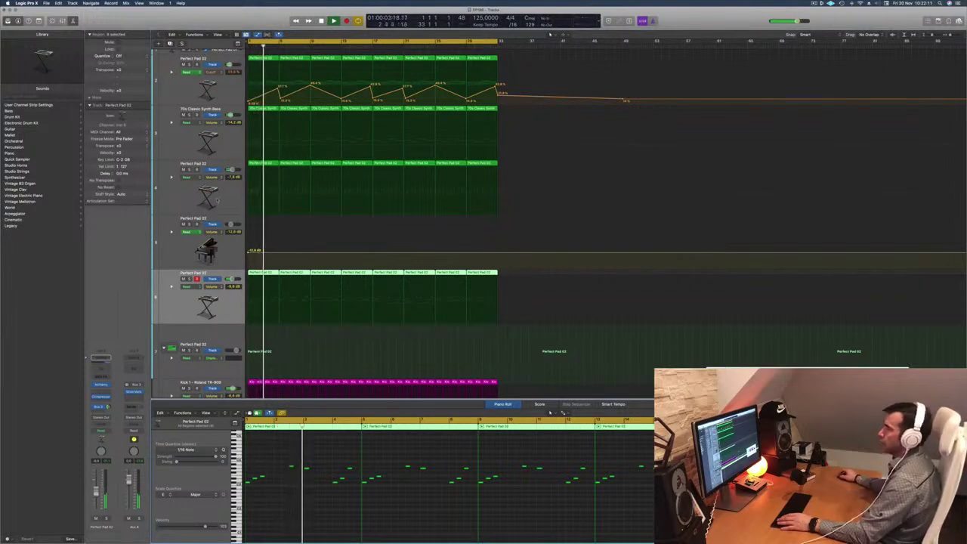
pyautogui.click(207, 89)
pyautogui.press('Return')
pyautogui.scroll(1, 207, 89)
pyautogui.press('Return')
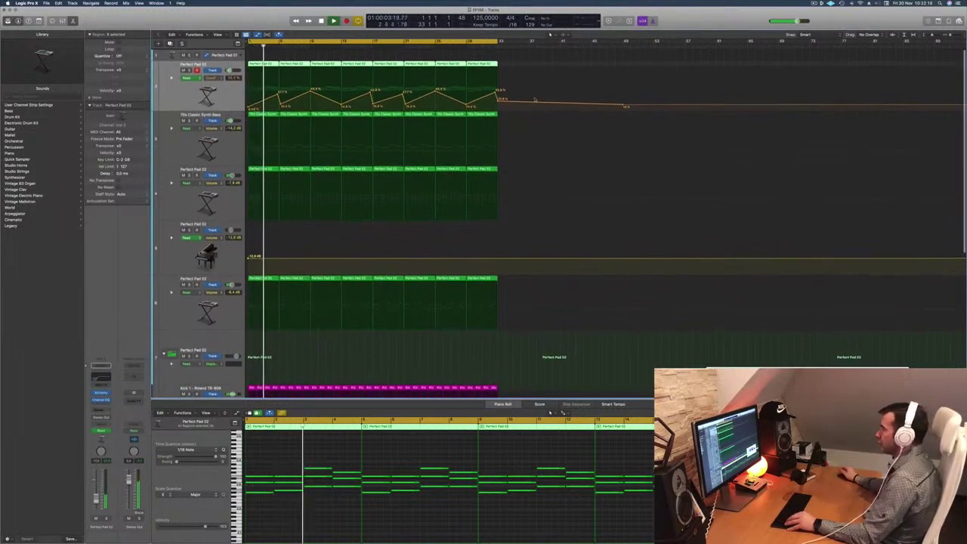
pyautogui.press('super+Left')
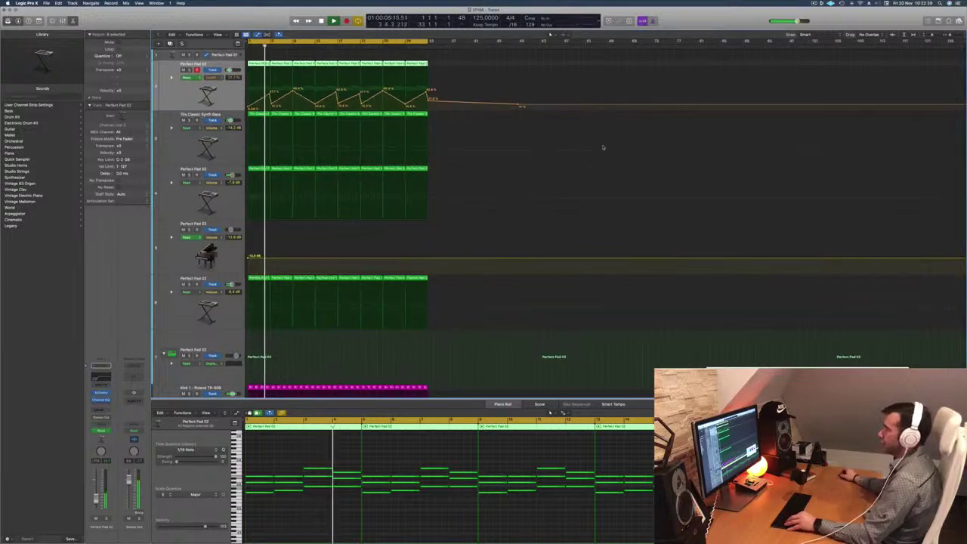
pyautogui.press('super+Right')
pyautogui.press('Return')
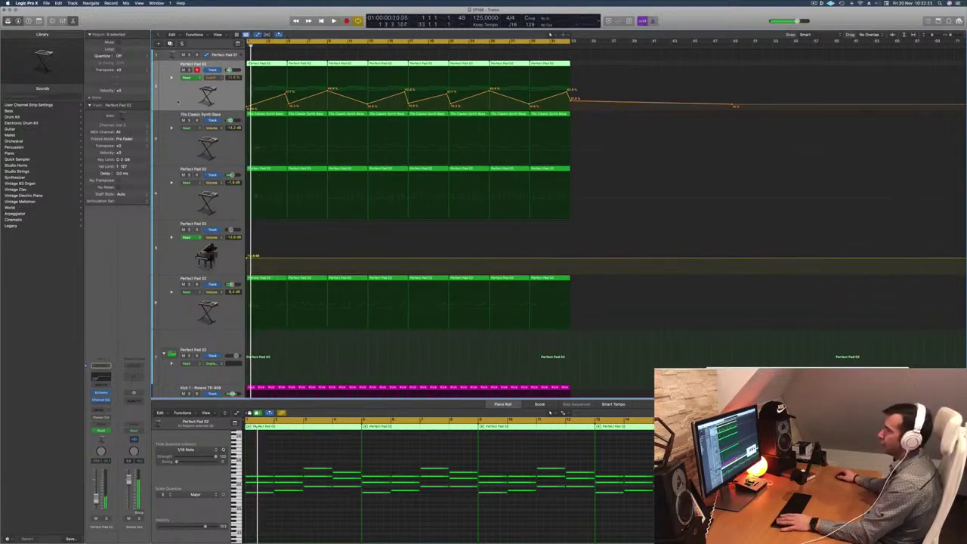
pyautogui.moveTo(384, 535)
pyautogui.click(148, 530)
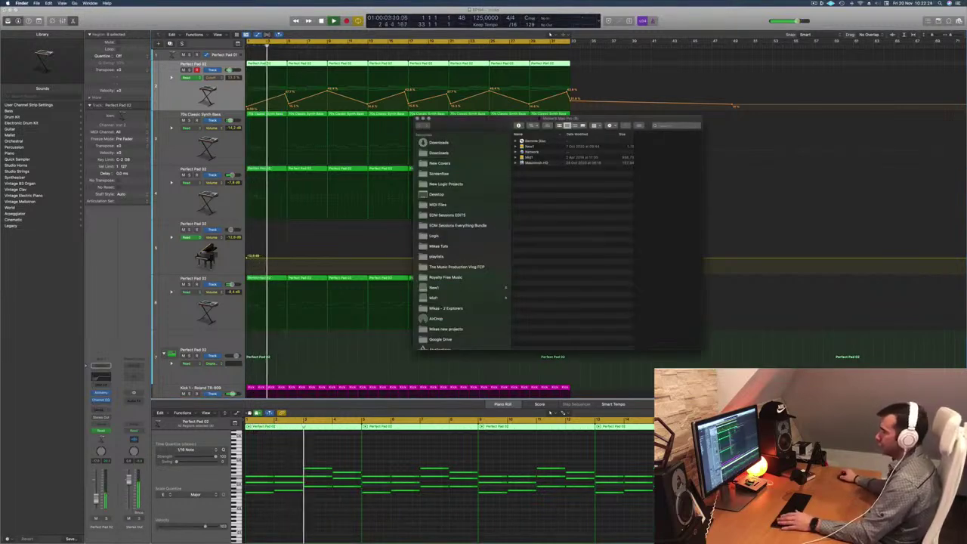
pyautogui.moveTo(142, 528)
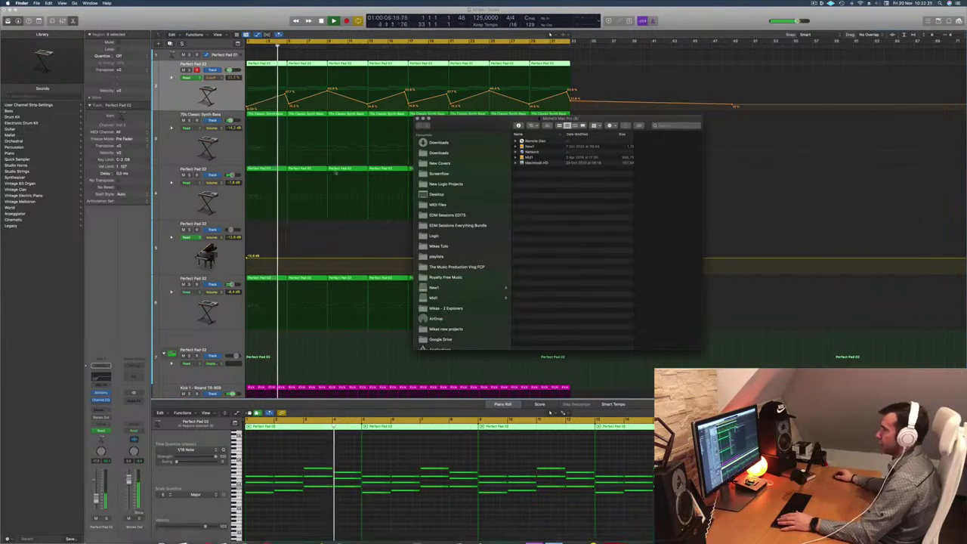
pyautogui.moveTo(482, 127); pyautogui.dragTo(395, 118)
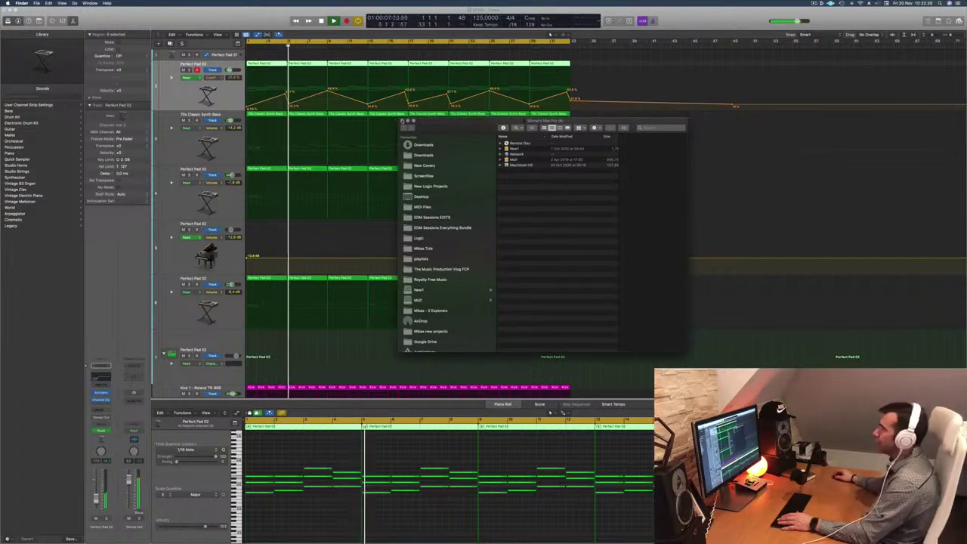
pyautogui.click(401, 121)
pyautogui.press('space')
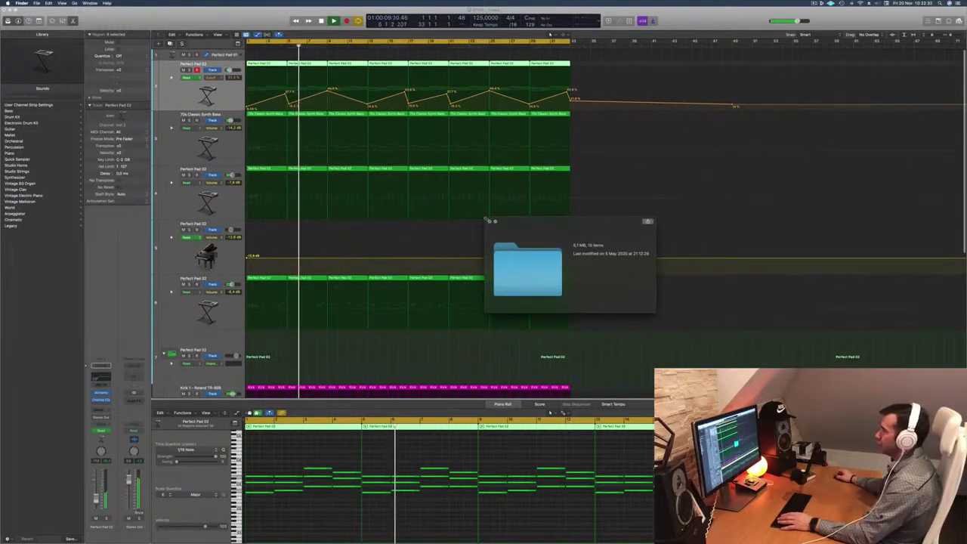
pyautogui.click(490, 222)
pyautogui.click(492, 264)
pyautogui.click(492, 264)
# Step: Copy the first track 2 pad region up to the start of track 1 and stop playback
pyautogui.click(269, 65)
pyautogui.moveTo(269, 65); pyautogui.dragTo(269, 55)
pyautogui.press('space')
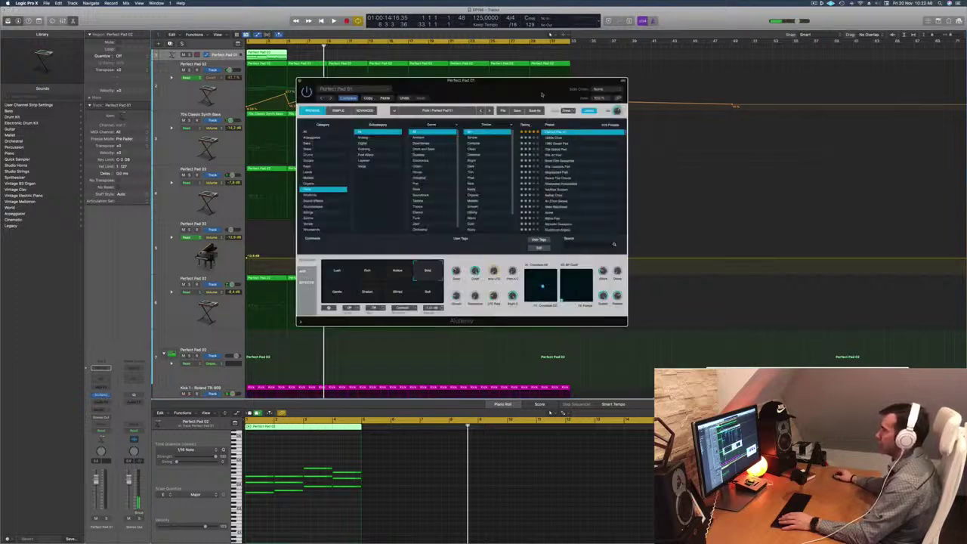
# Step: Load the 80s Pop Synth Arpeggiator preset from the Arpeggiated category in track 1's Alchemy
pyautogui.moveTo(542, 94); pyautogui.dragTo(602, 147)
pyautogui.click(385, 192)
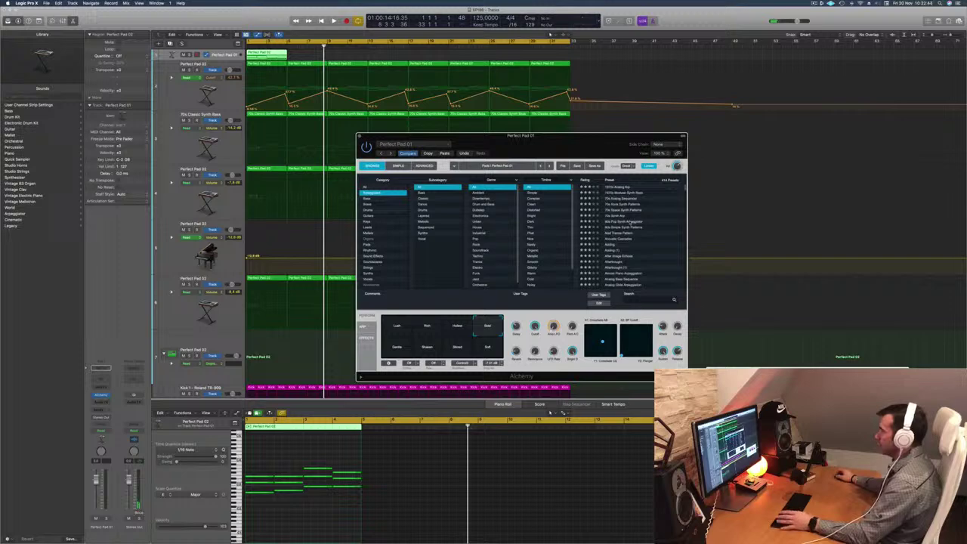
pyautogui.click(627, 222)
pyautogui.moveTo(492, 135); pyautogui.dragTo(508, 123)
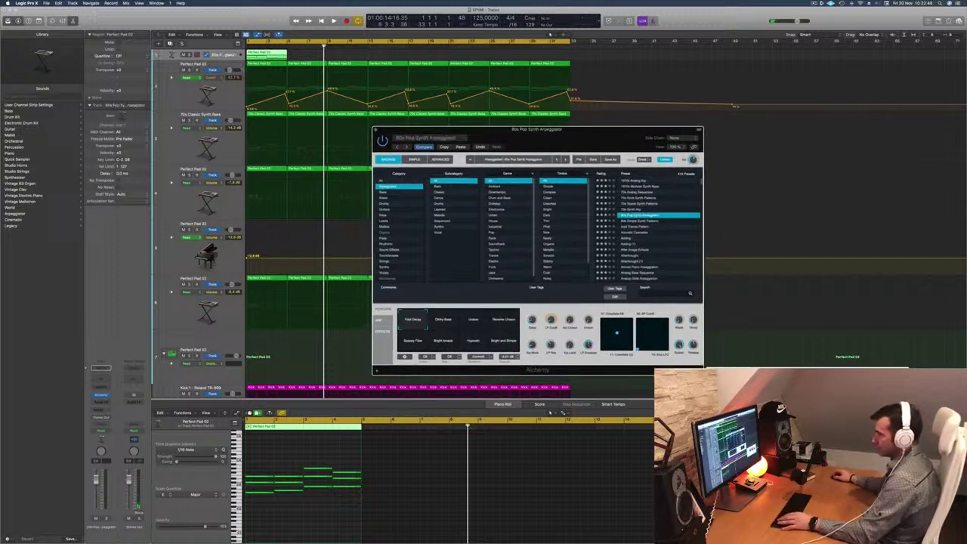
# Step: Duplicate the track 1 region until it fills the track to bar 33, and play the arpeggio
pyautogui.moveTo(260, 55); pyautogui.dragTo(355, 64)
pyautogui.keyDown('shift'); pyautogui.click(268, 56); pyautogui.keyUp('shift')
pyautogui.moveTo(281, 53); pyautogui.dragTo(434, 56)
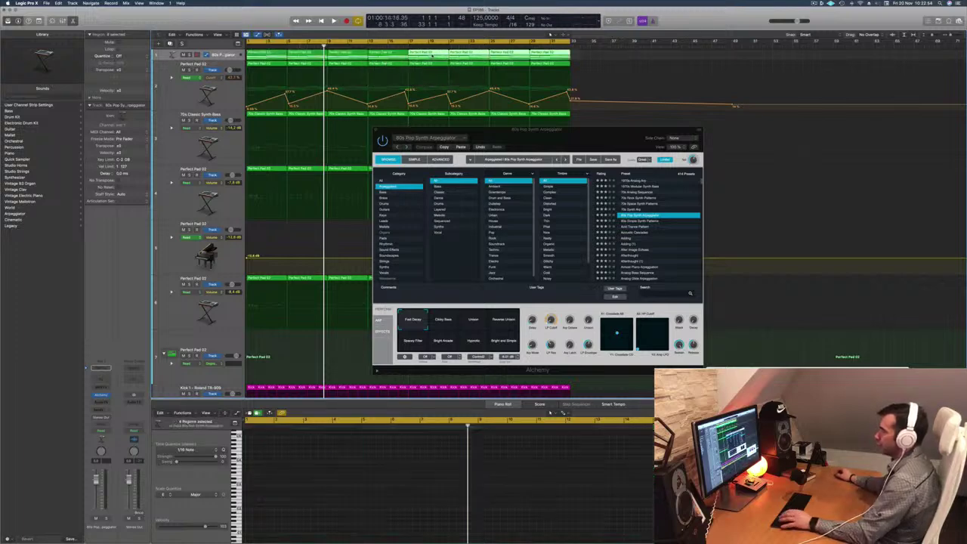
pyautogui.click(226, 58)
pyautogui.press('space')
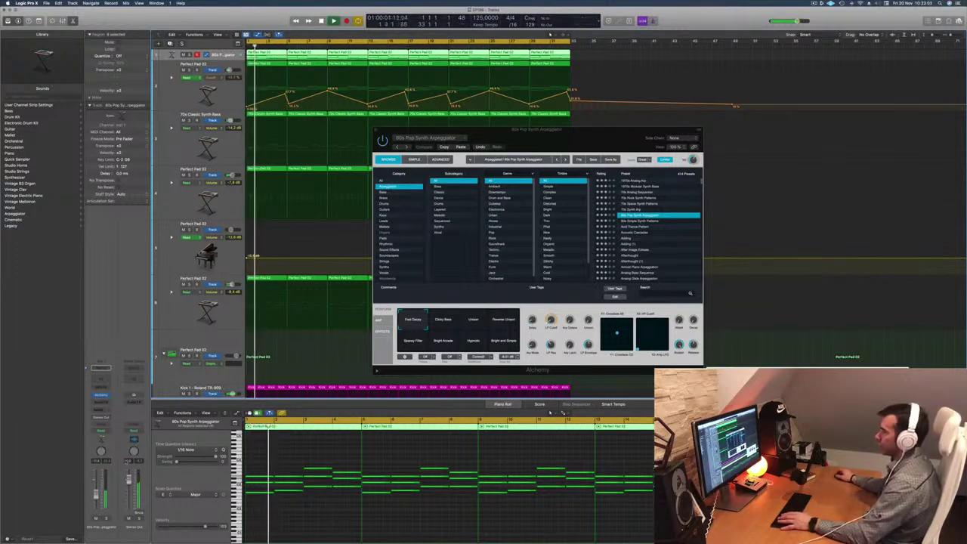
# Step: Audition the 80s Simple Synth Patterns and Acid Trance Pattern presets on track 1
pyautogui.moveTo(589, 140); pyautogui.dragTo(511, 177)
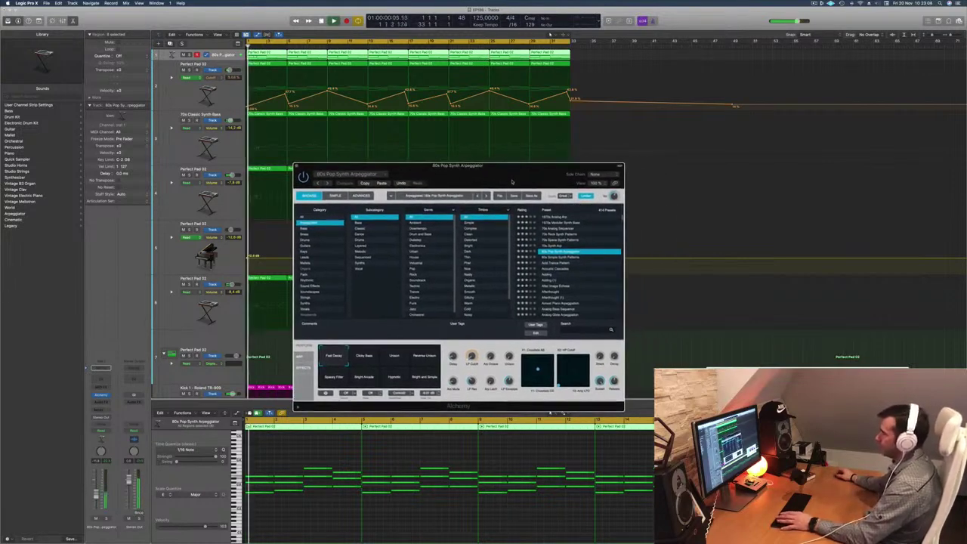
pyautogui.click(559, 258)
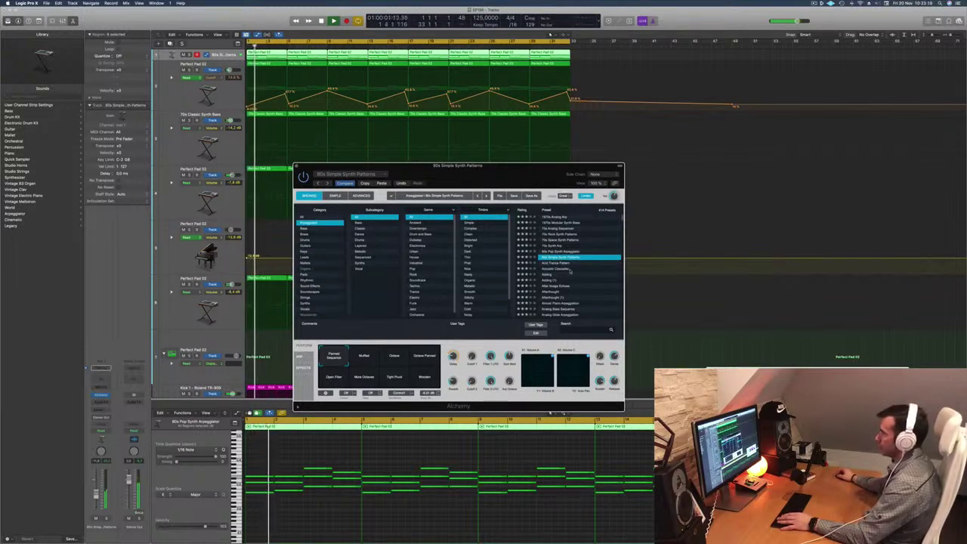
pyautogui.scroll(-2, 572, 270)
pyautogui.click(563, 237)
pyautogui.scroll(-1, 580, 259)
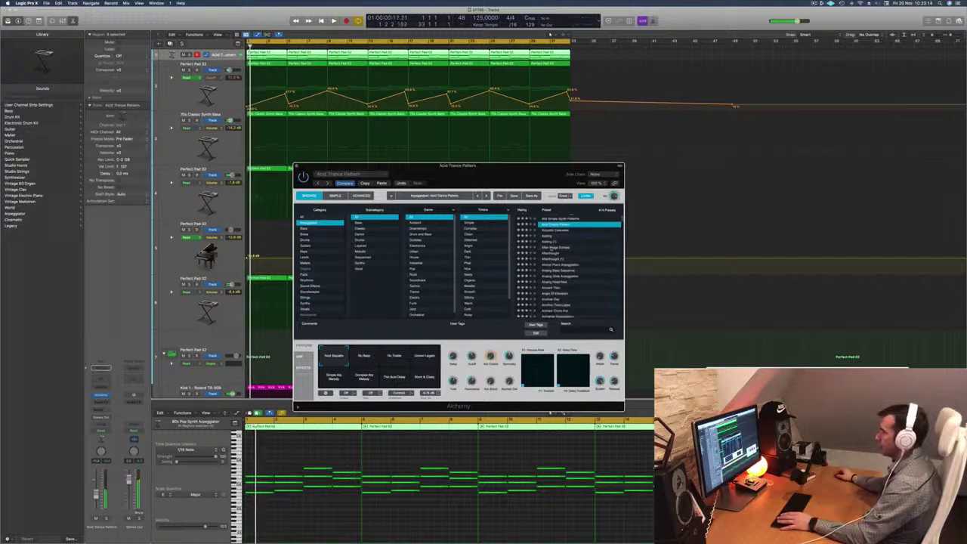
# Step: Load the 70s Analog Sequencer preset on track 1 and adjust the track's volume
pyautogui.scroll(3, 565, 260)
pyautogui.click(559, 228)
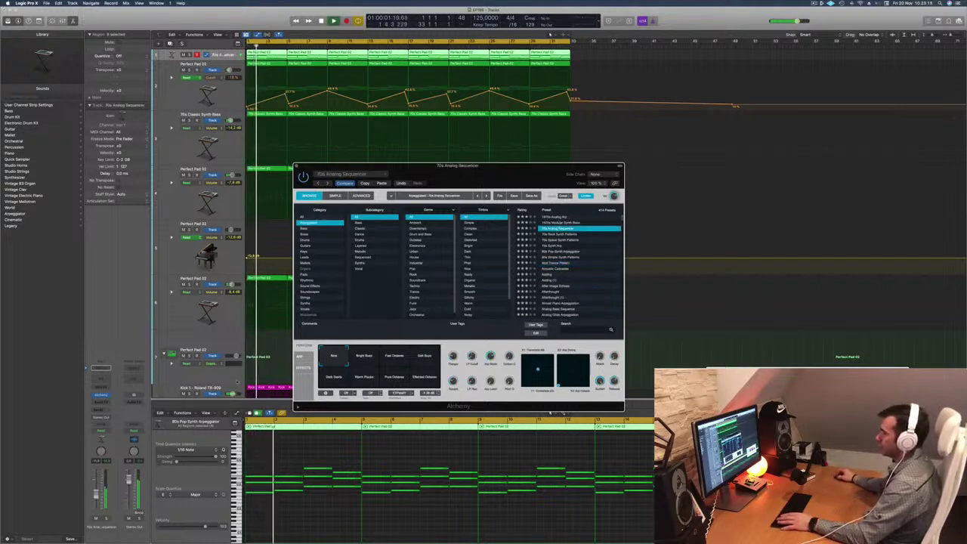
pyautogui.click(95, 494)
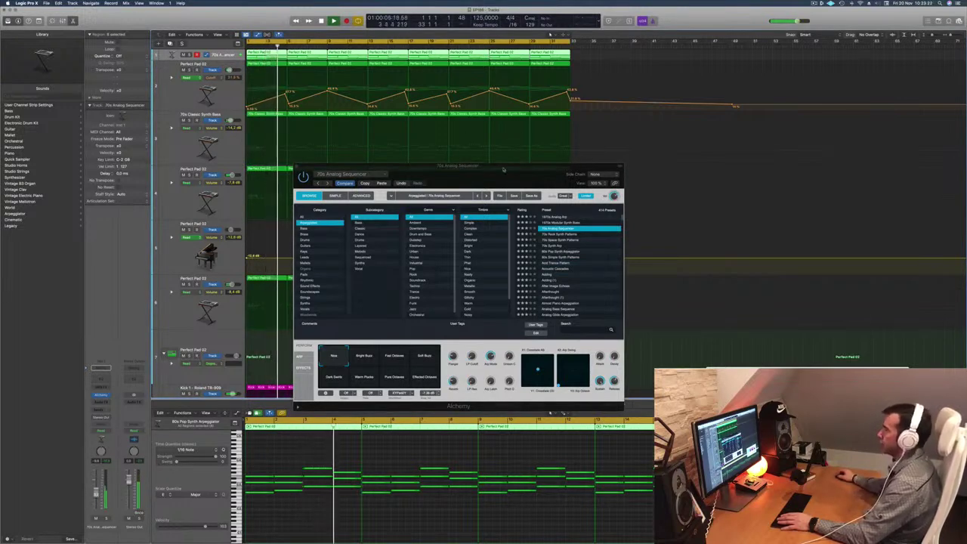
# Step: Close track 1's Alchemy window and restart playback of the arrangement from the beginning
pyautogui.moveTo(487, 172); pyautogui.dragTo(459, 179)
pyautogui.click(269, 175)
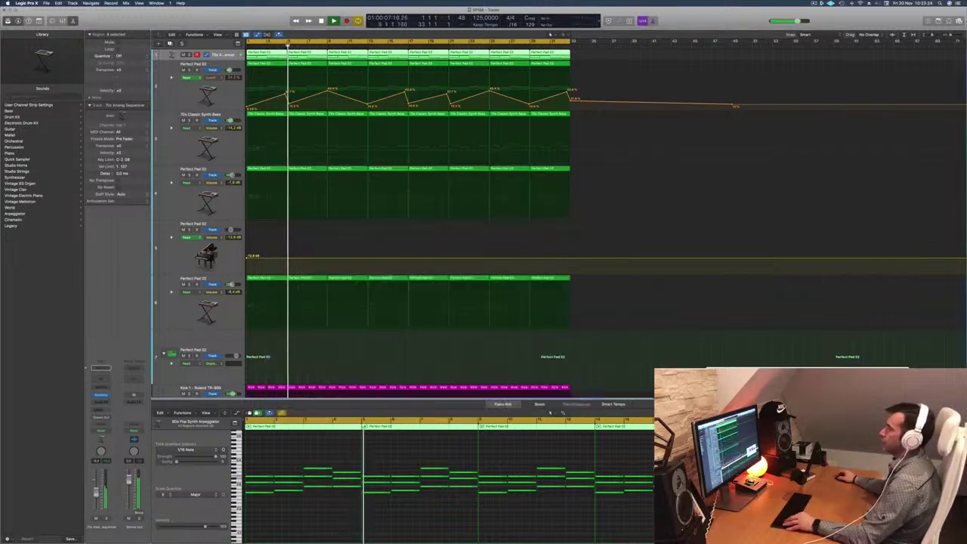
pyautogui.press('super+Left')
pyautogui.press('space')
pyautogui.press('Return')
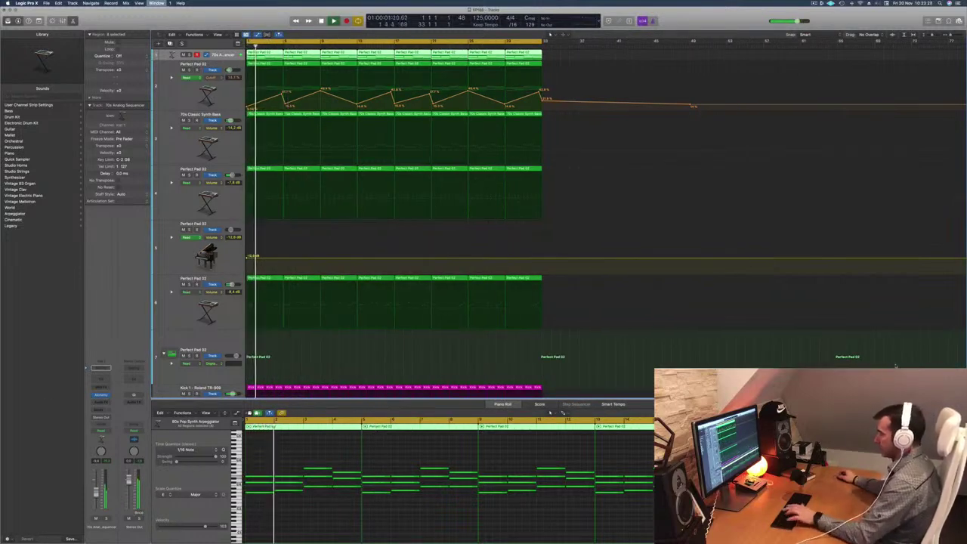
# Step: Show the mixer, enlarge track 1's lane, and copy an existing compressor onto the 70s Analog Sequencer channel strip
pyautogui.press('x')
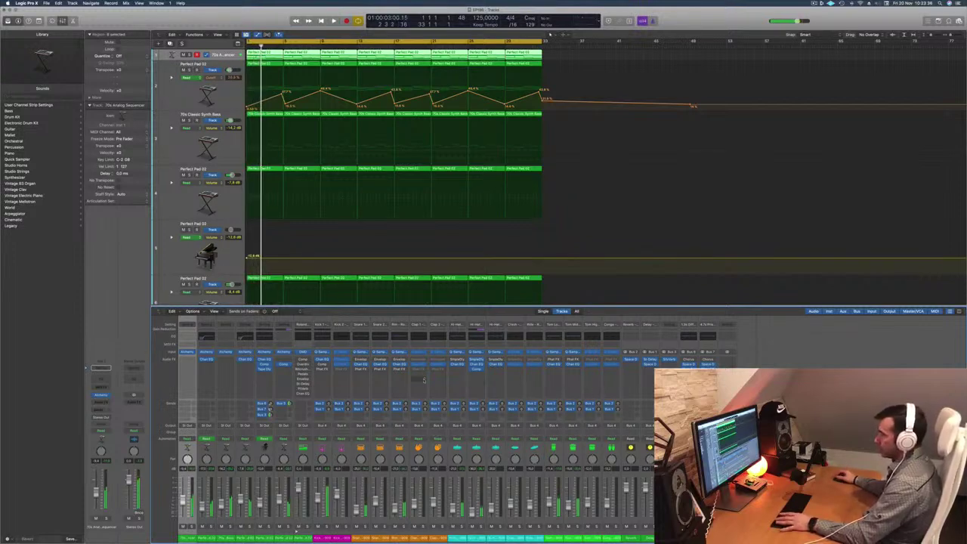
pyautogui.moveTo(215, 61); pyautogui.dragTo(214, 116)
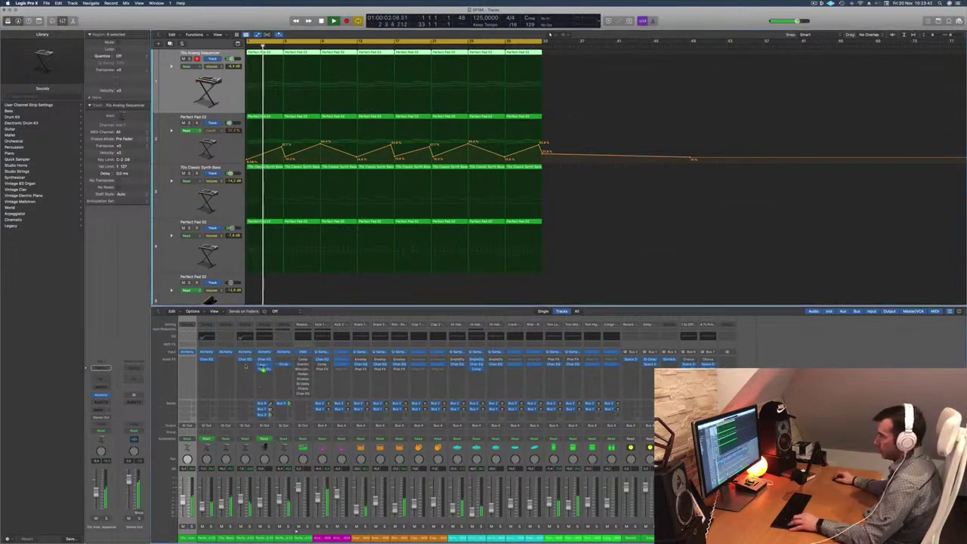
pyautogui.moveTo(188, 365); pyautogui.dragTo(188, 364)
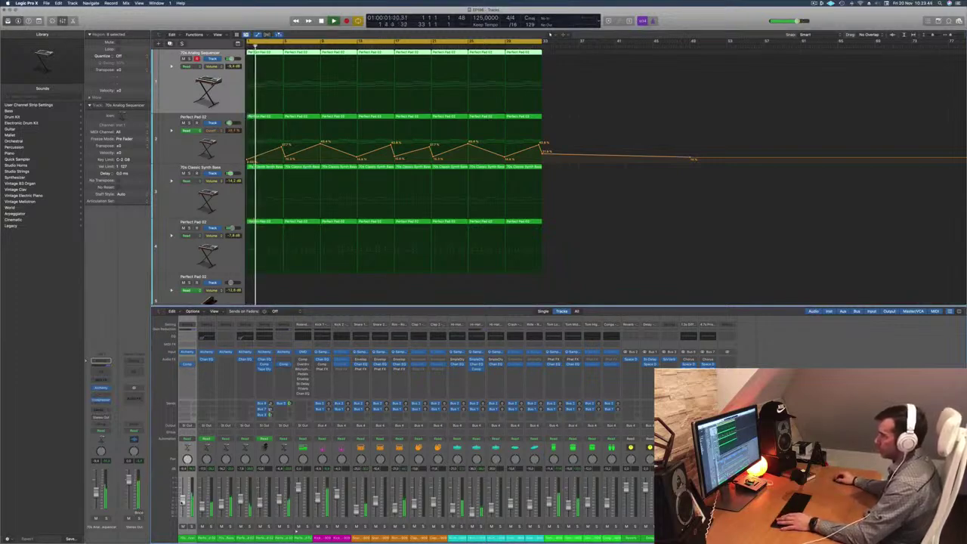
# Step: Lower the 70s Analog Sequencer track's volume, checking it soloed and back in the full mix
pyautogui.click(192, 527)
pyautogui.press('space')
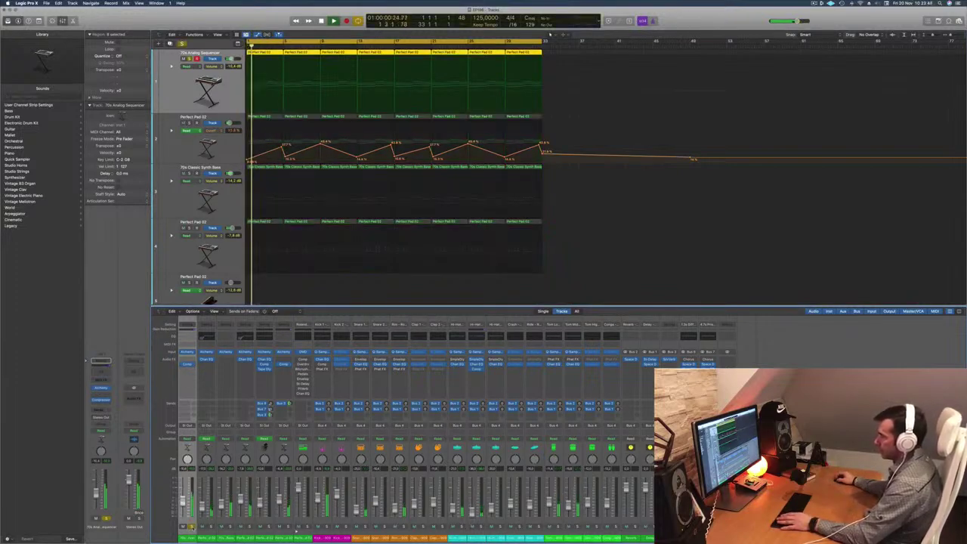
pyautogui.press('s')
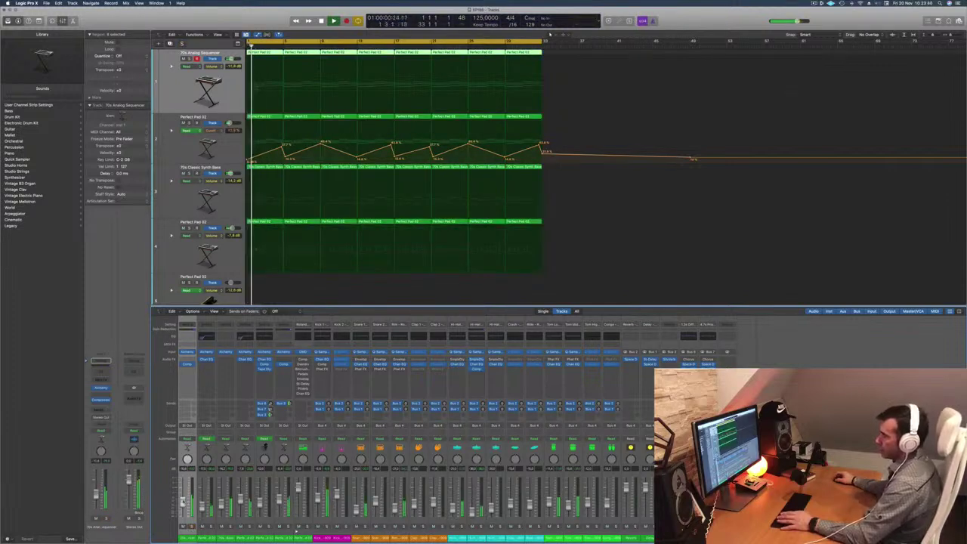
# Step: Insert a Channel EQ before track 1's compressor with a low cut at 250 Hz and 12 dB/Oct
pyautogui.click(104, 364)
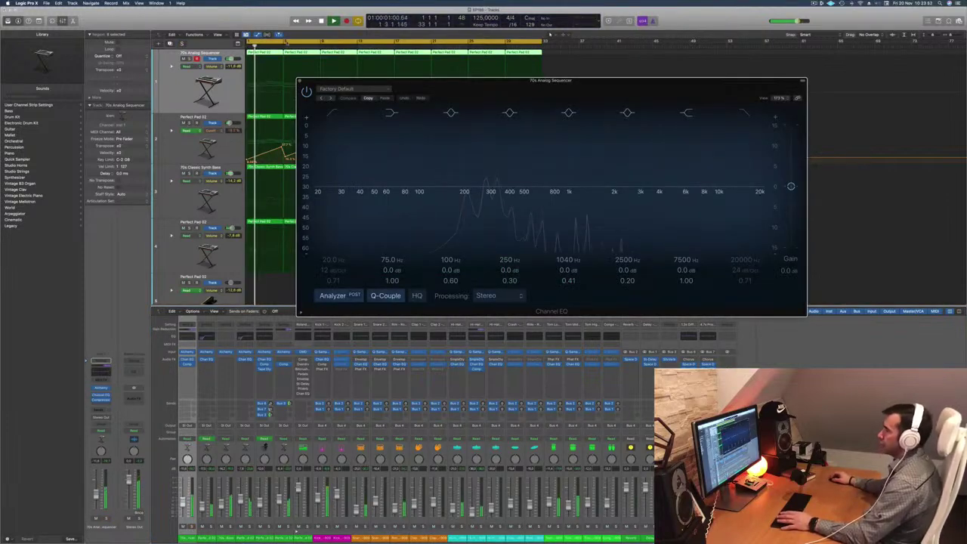
pyautogui.click(323, 112)
pyautogui.moveTo(479, 154); pyautogui.dragTo(505, 151)
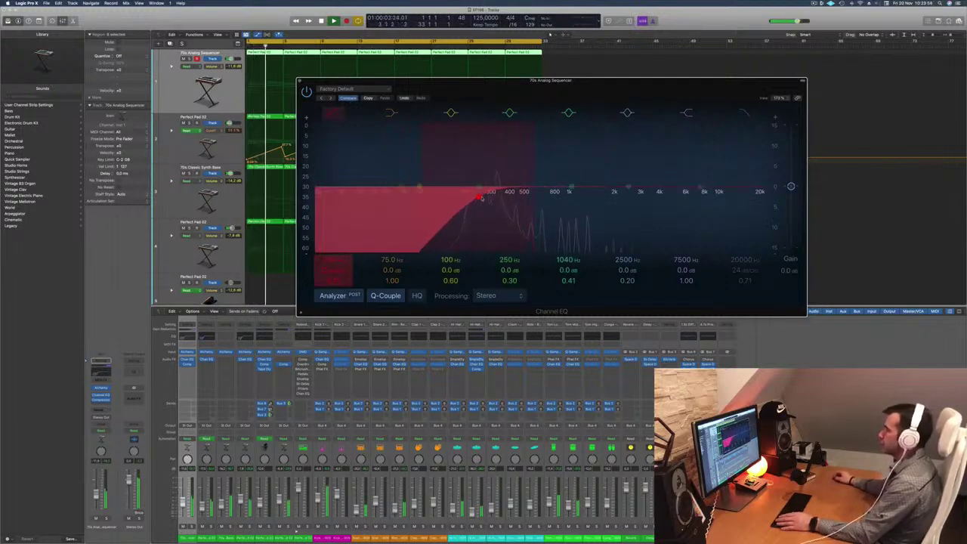
pyautogui.moveTo(407, 86); pyautogui.dragTo(380, 116)
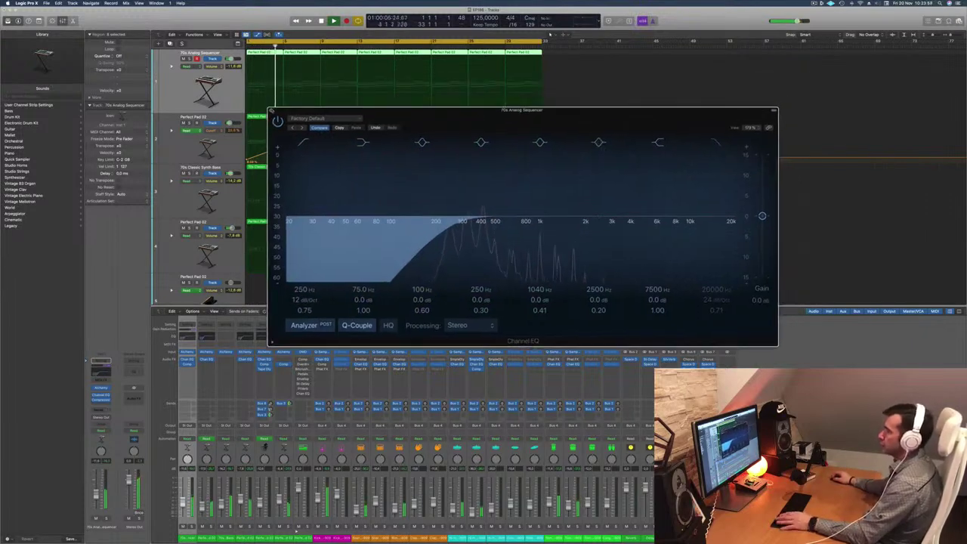
pyautogui.click(271, 110)
# Step: Raise the 70s Classic Synth Bass track's volume during playback and copy the compressor onto its channel strip
pyautogui.press('Return')
pyautogui.press('space')
pyautogui.click(179, 203)
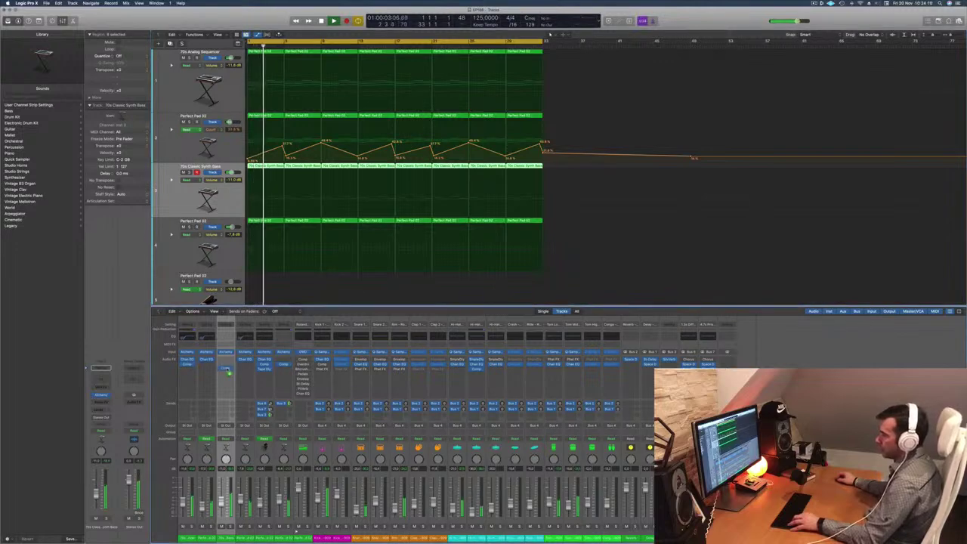
pyautogui.click(226, 330)
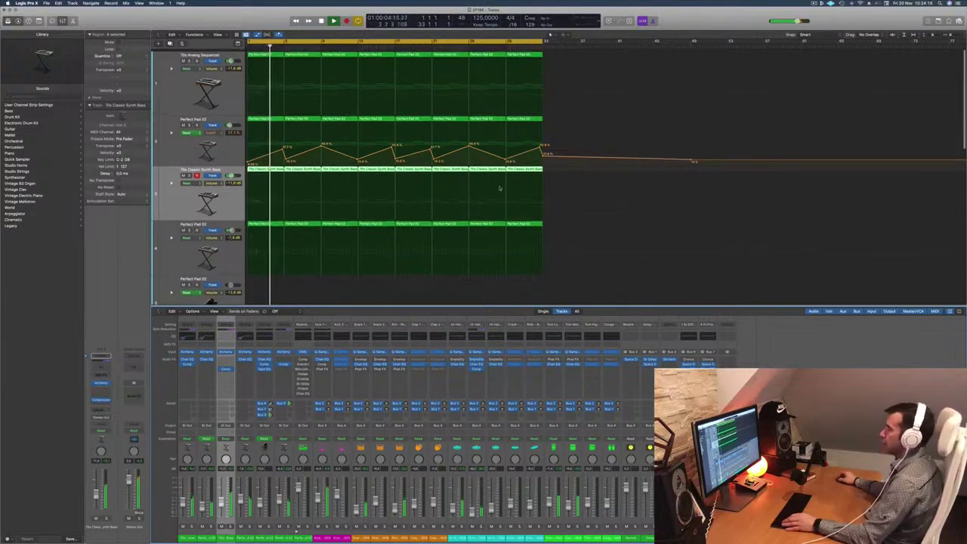
pyautogui.press('x')
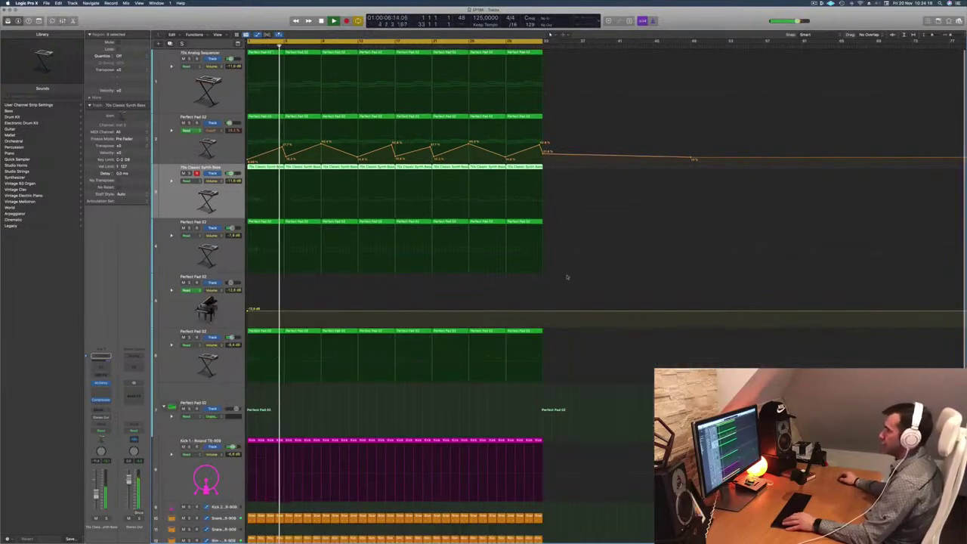
# Step: Delete the volume automation on the empty Perfect Pad 02 track 5
pyautogui.scroll(-5, 566, 277)
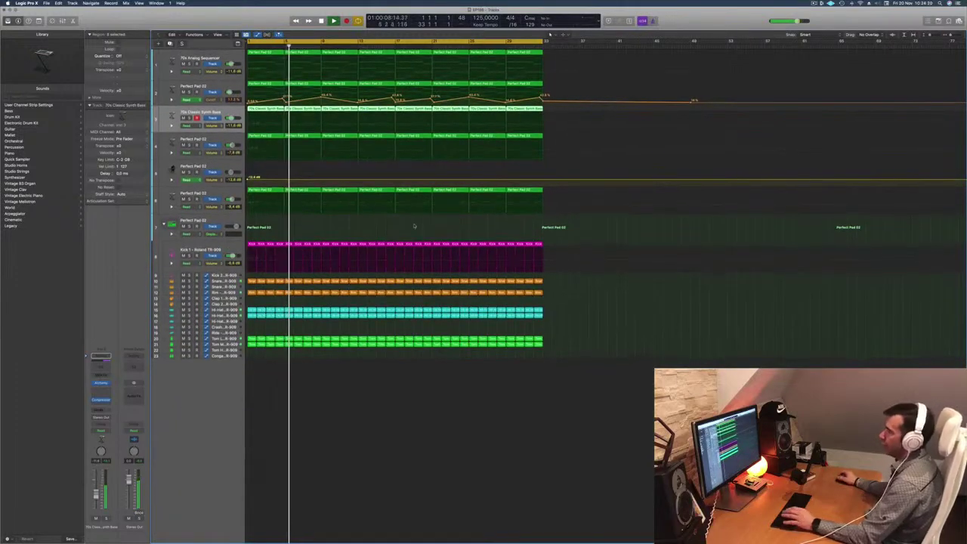
pyautogui.click(229, 165)
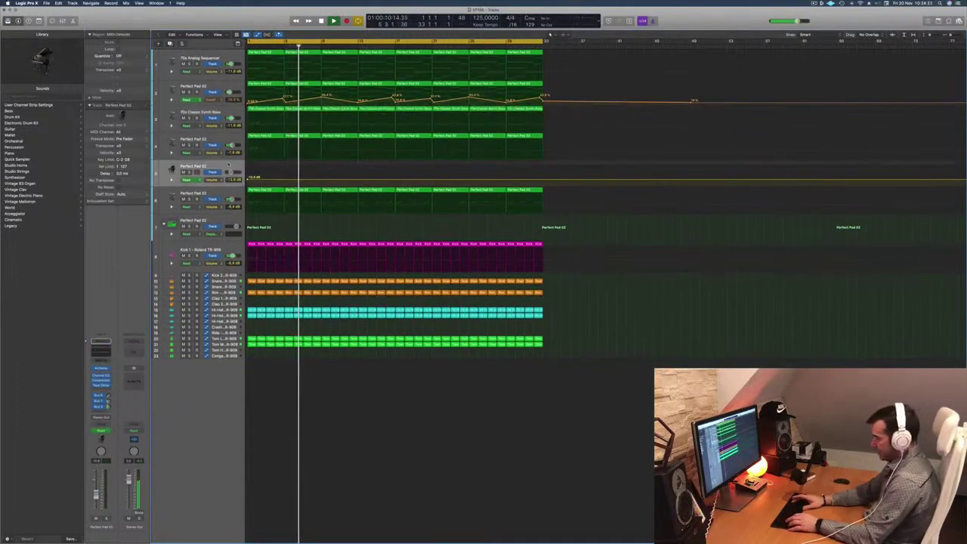
pyautogui.click(320, 168)
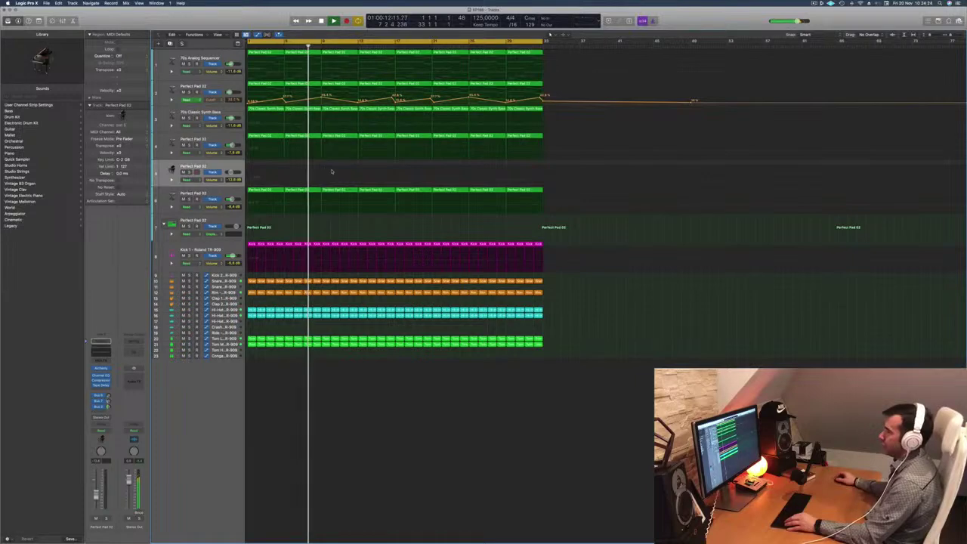
# Step: Check the global tracks, hide them again, and show the secondary time ruler above the arrangement
pyautogui.scroll(-3, 320, 173)
pyautogui.scroll(4, 321, 173)
pyautogui.scroll(4, 597, 76)
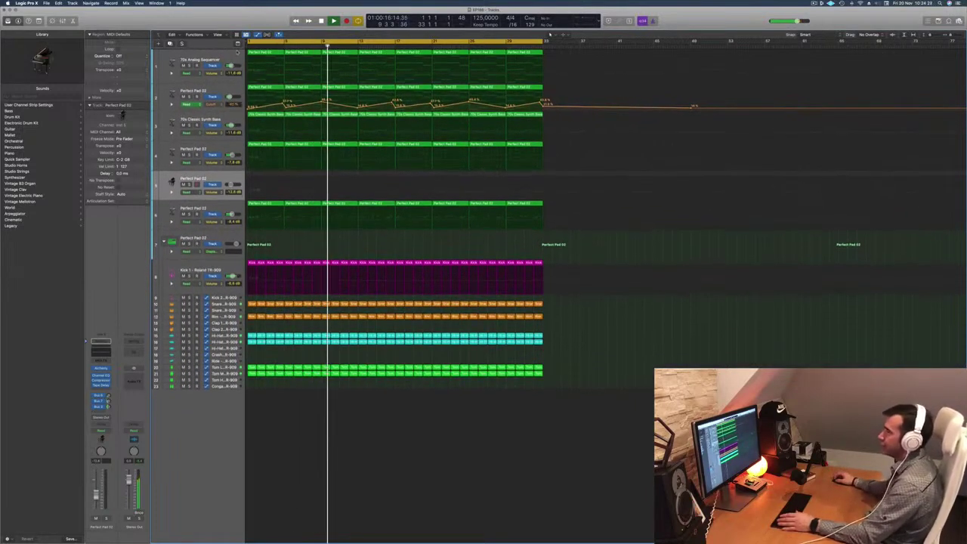
pyautogui.press('g')
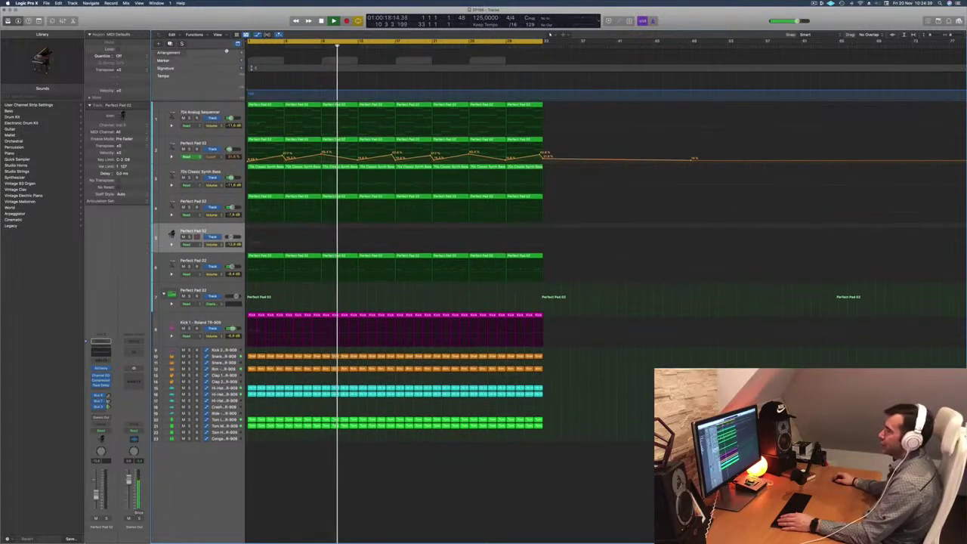
pyautogui.click(238, 44)
pyautogui.click(218, 35)
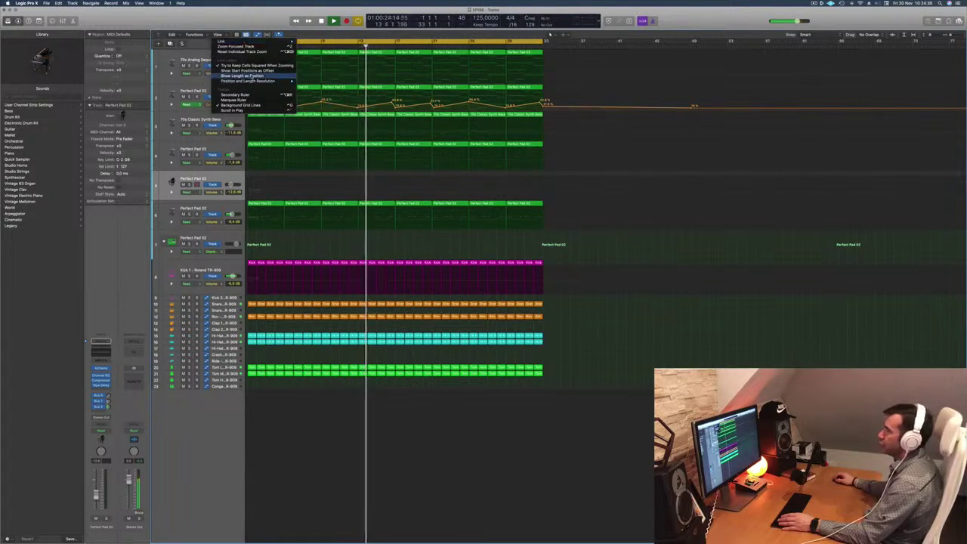
pyautogui.click(254, 95)
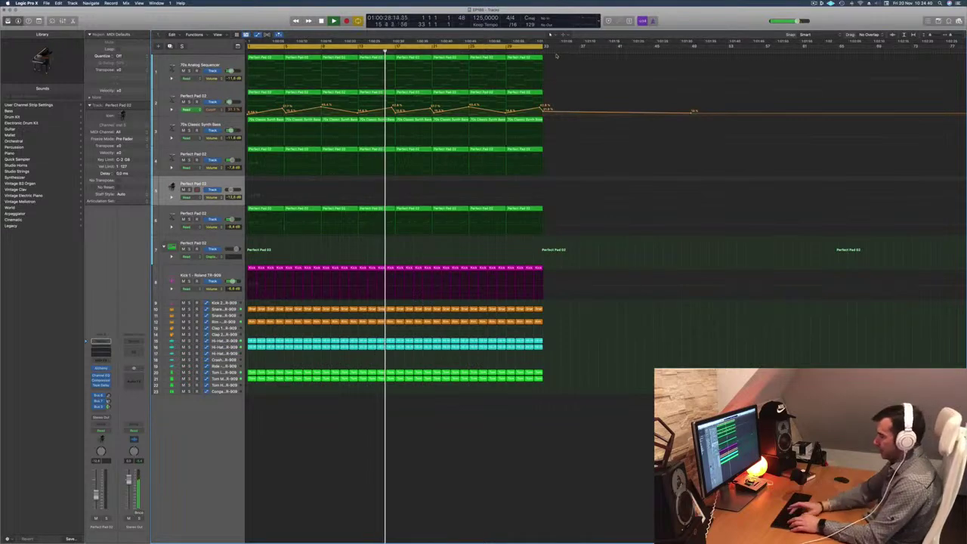
# Step: Select all regions and repeat them once after bar 33 to double the arrangement's length
pyautogui.press('super+a')
pyautogui.press('super+r')
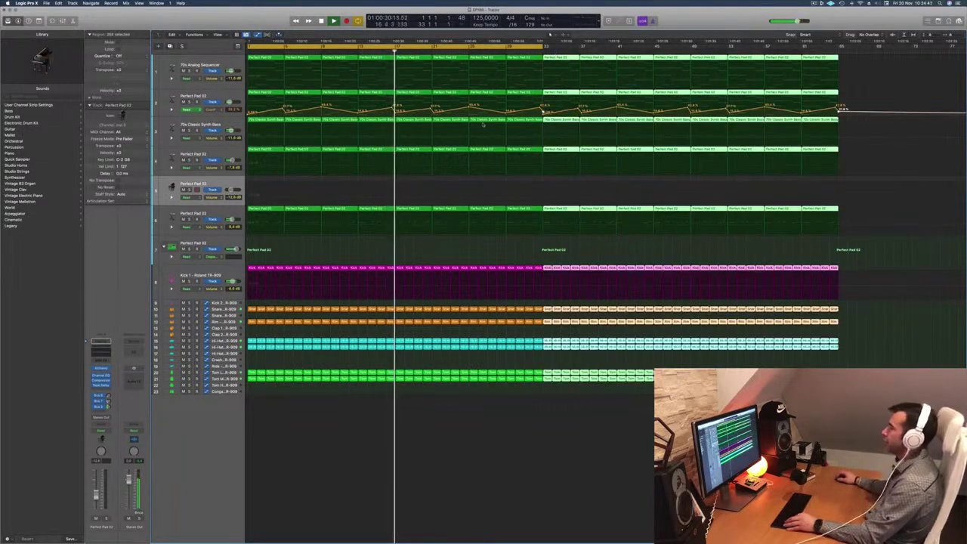
pyautogui.press('super+Left')
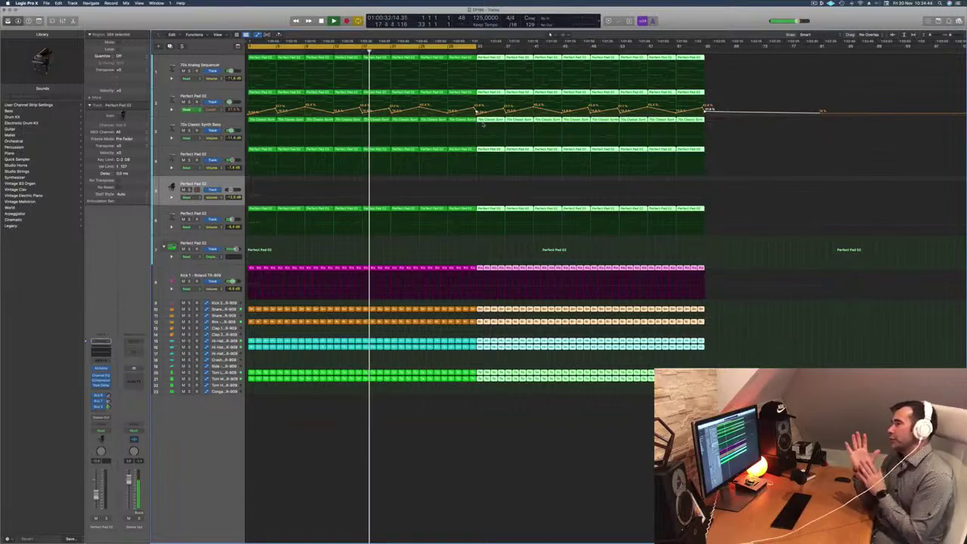